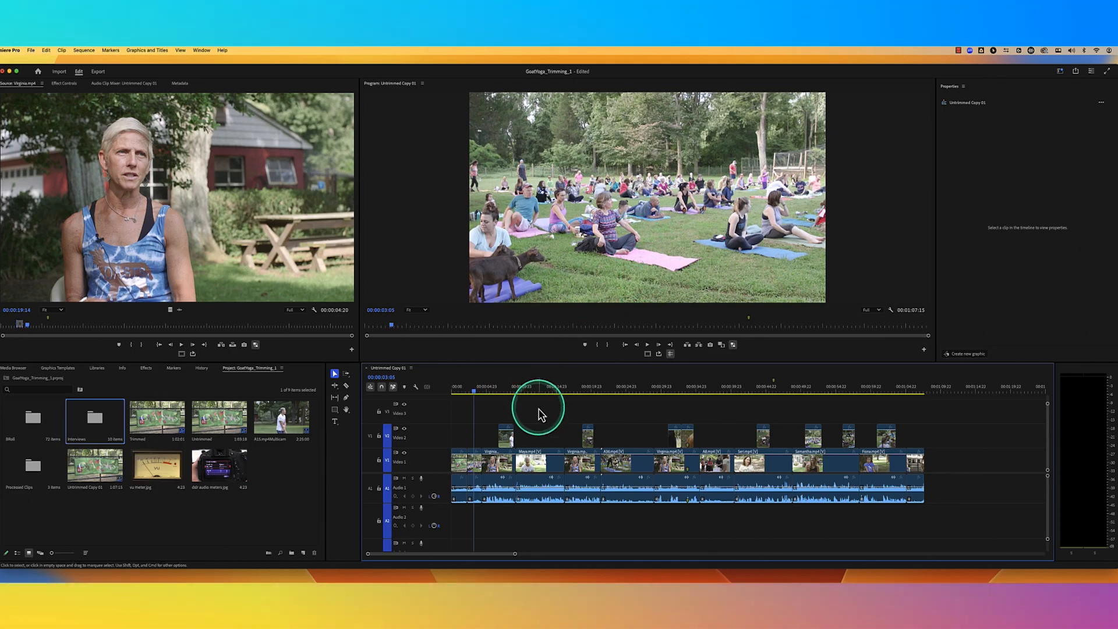
Play the sequence from near its start, then compare the first two interview clips on Video 1.
left_click_drag(475, 397, 463, 397)
key("space")
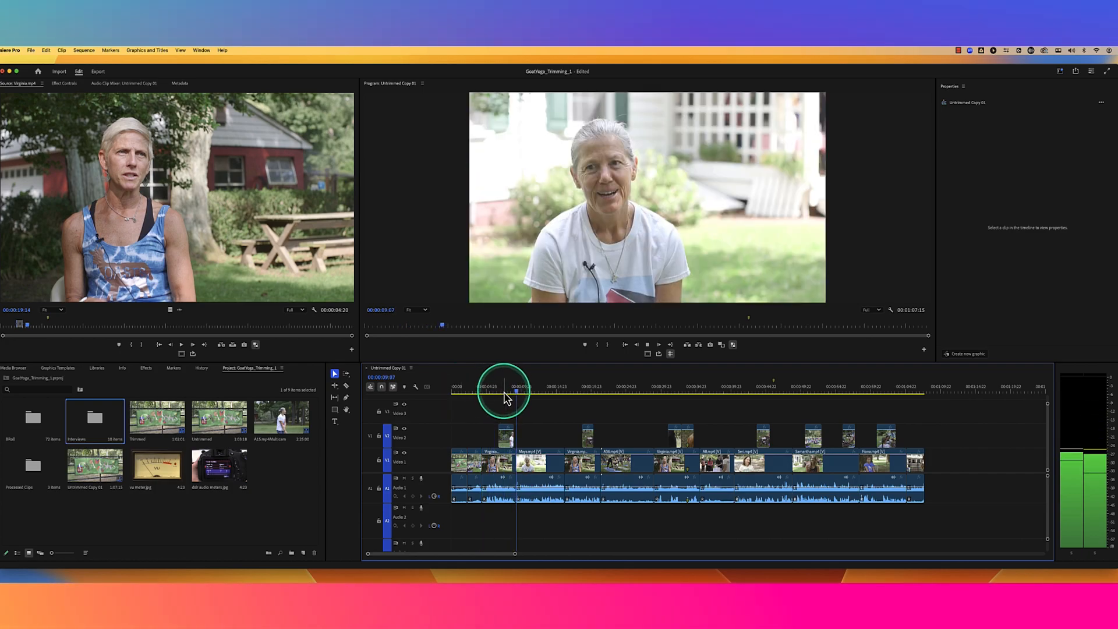
left_click(524, 391)
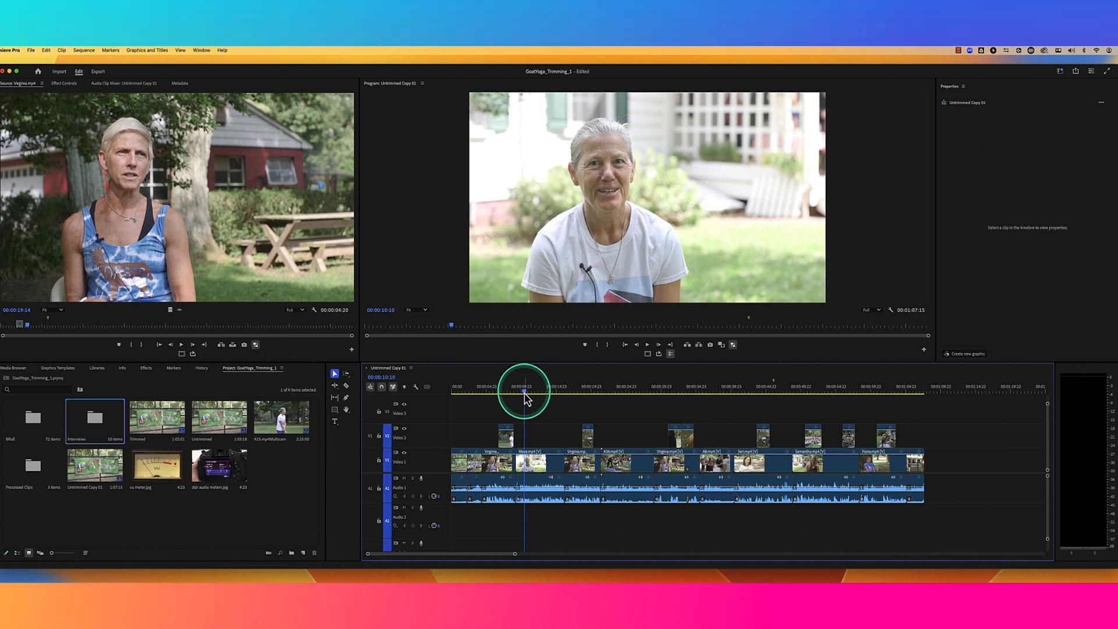
left_click_drag(524, 392, 494, 396)
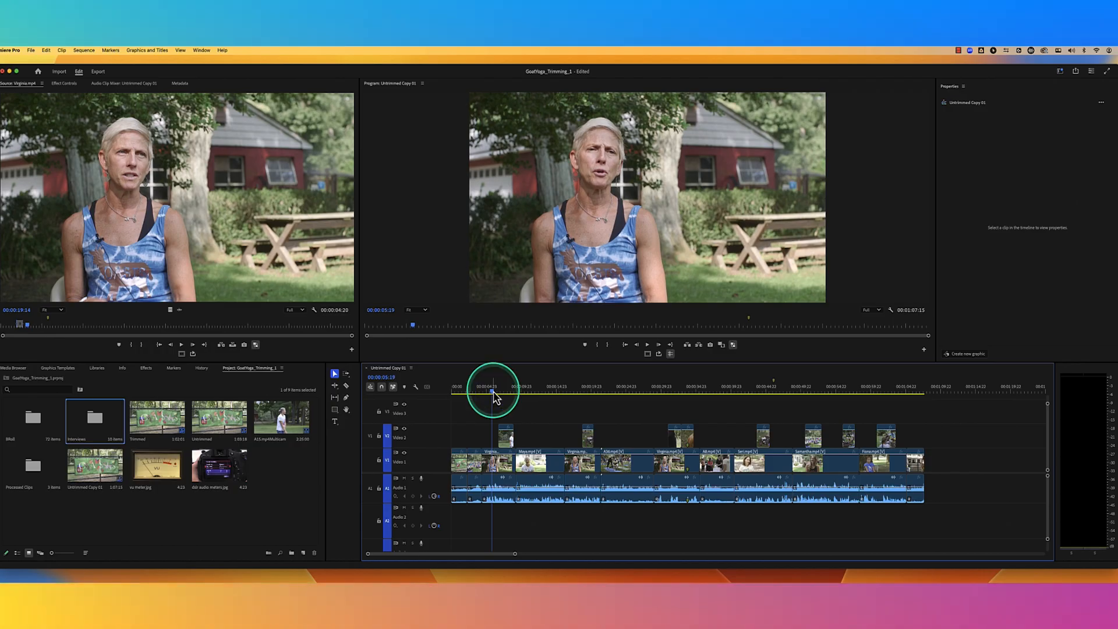
left_click(492, 460)
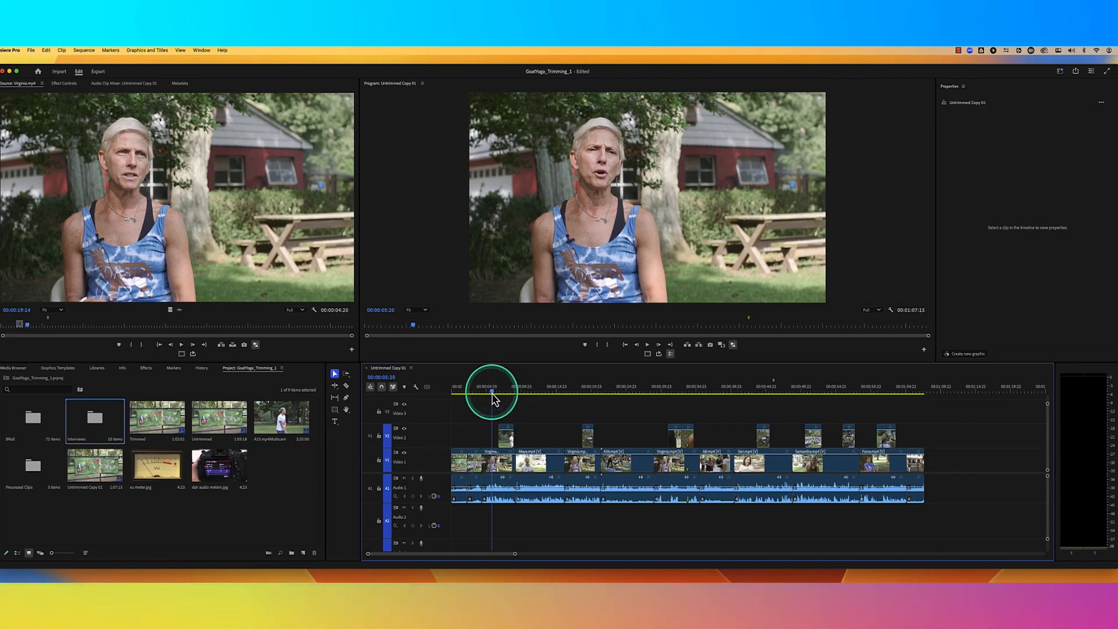
Play the first Virginia.mp4 clip in the sequence and check the adjoining Maya.mp4 clip around the ten-second mark.
key("equal")
key("equal")
left_click_drag(585, 391, 584, 390)
key("space")
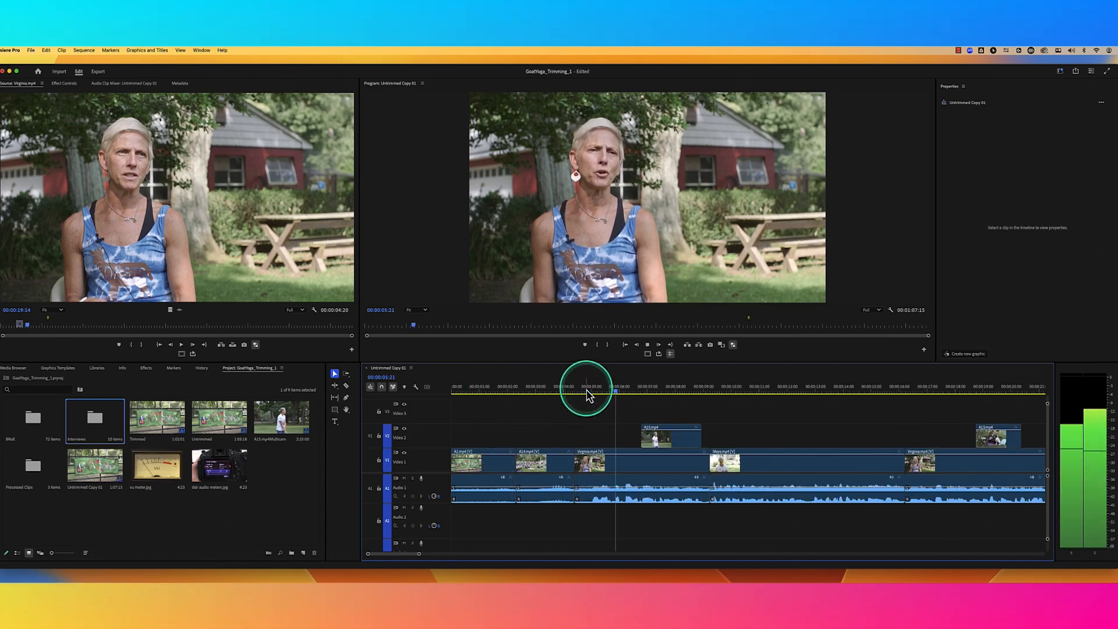
left_click(721, 389)
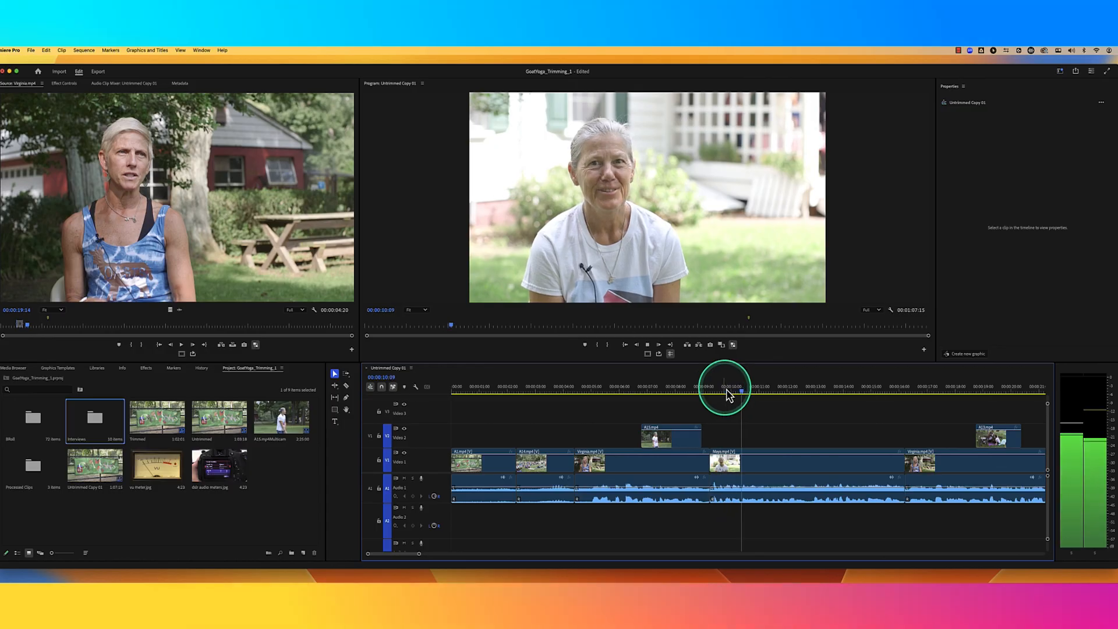
left_click_drag(729, 394, 755, 396)
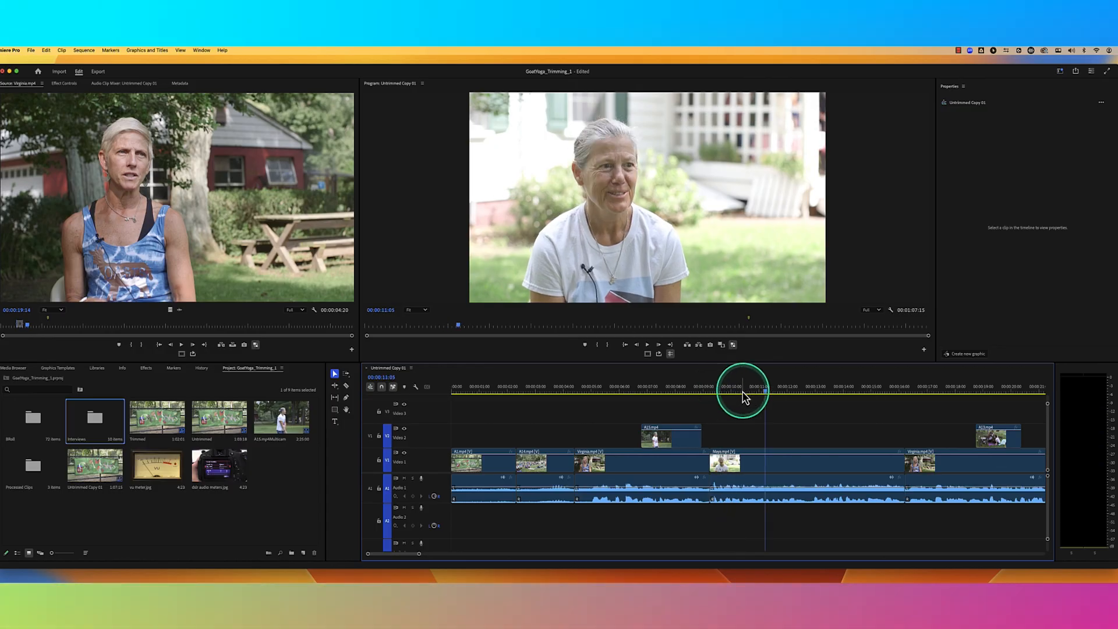
left_click(742, 393)
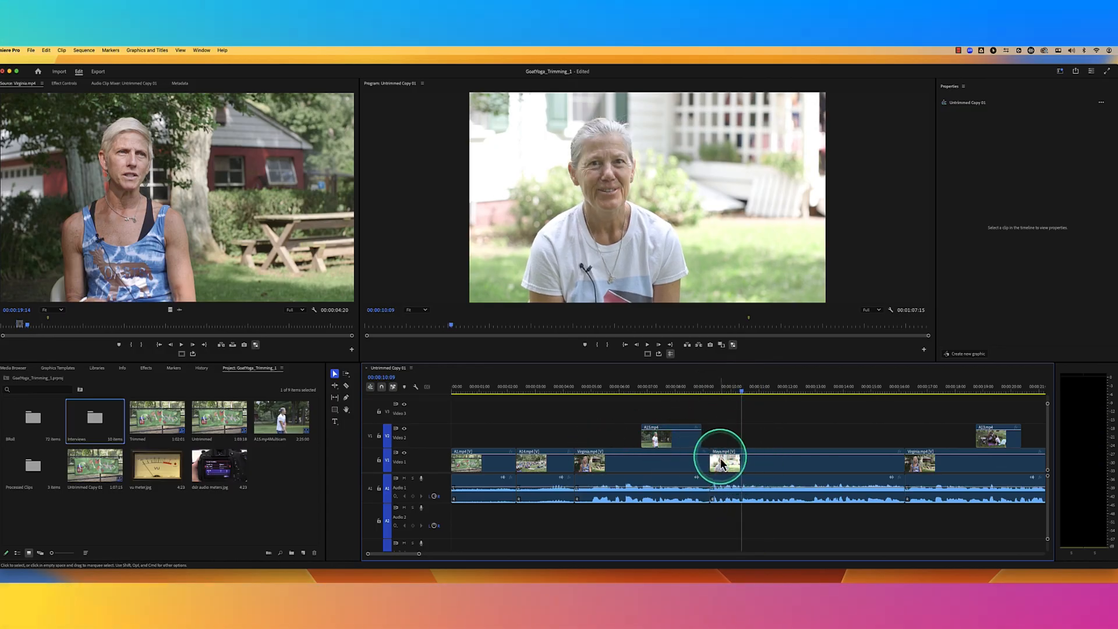
left_click(735, 393)
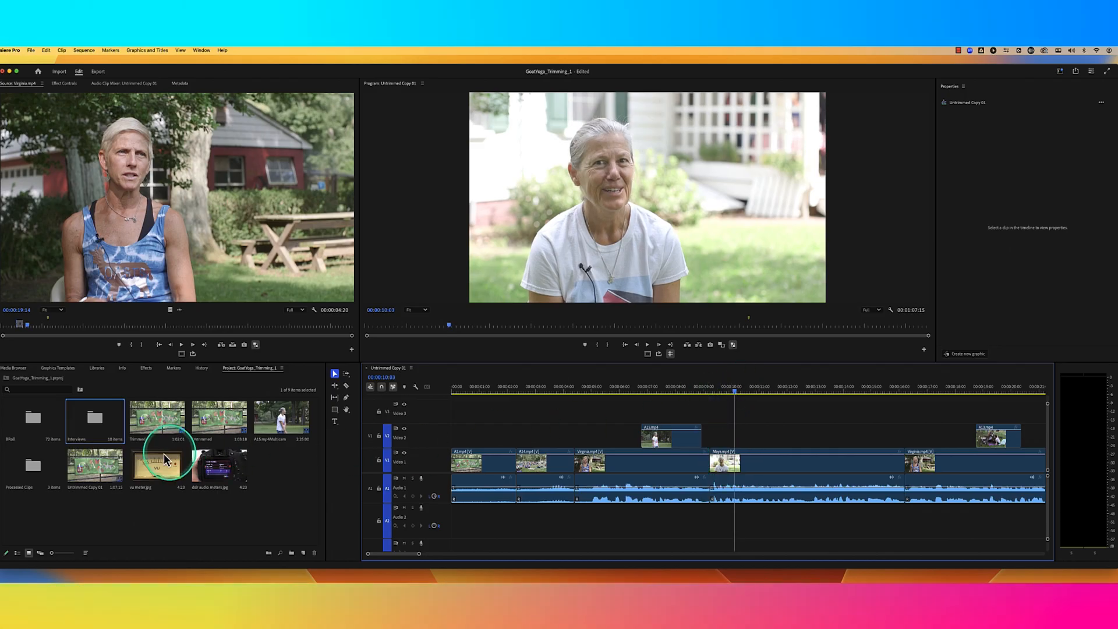
Match Frame the Maya.mp4 clip at 00:00:10:00 to load its source footage in the Source Monitor.
double_click(95, 419)
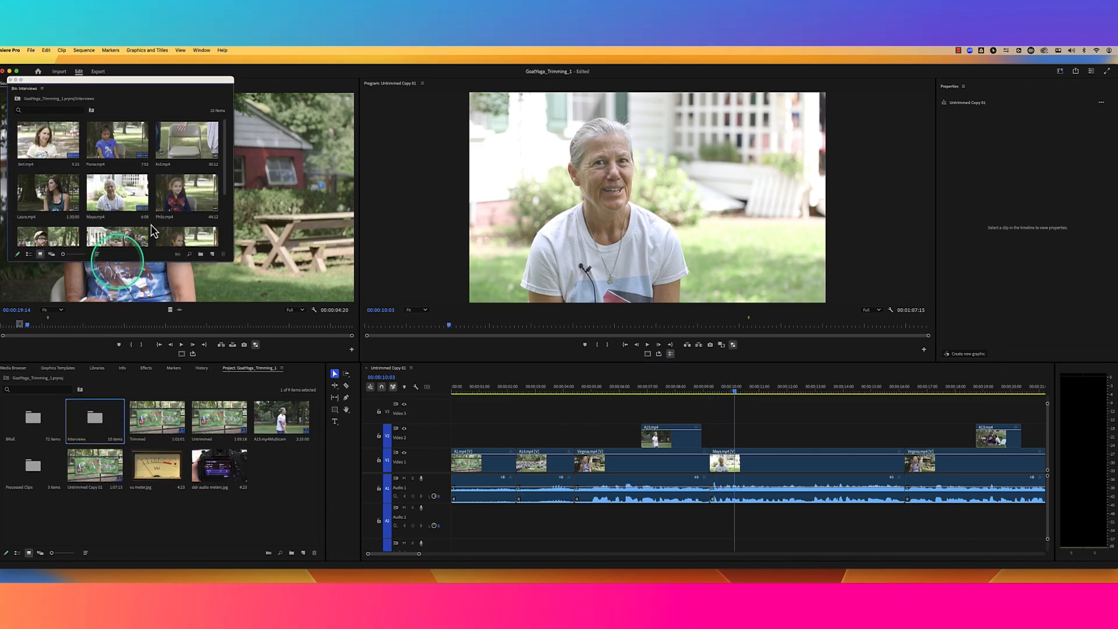
left_click(10, 80)
left_click(727, 391)
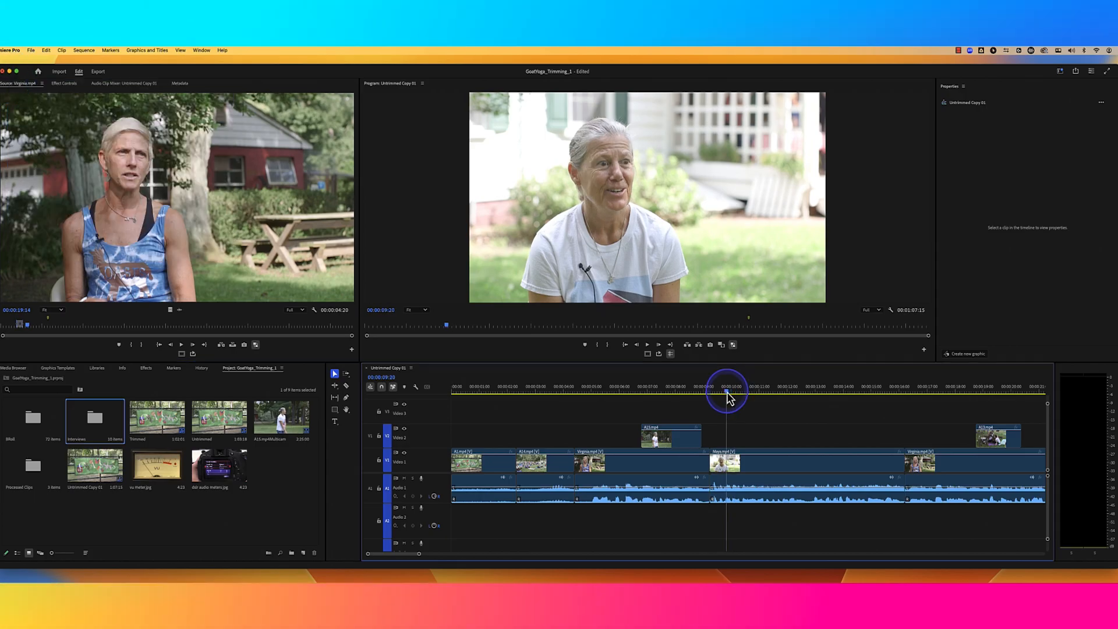
mouse_move(737, 391)
left_mouse_down()
mouse_move(751, 391)
mouse_move(730, 392)
left_mouse_up()
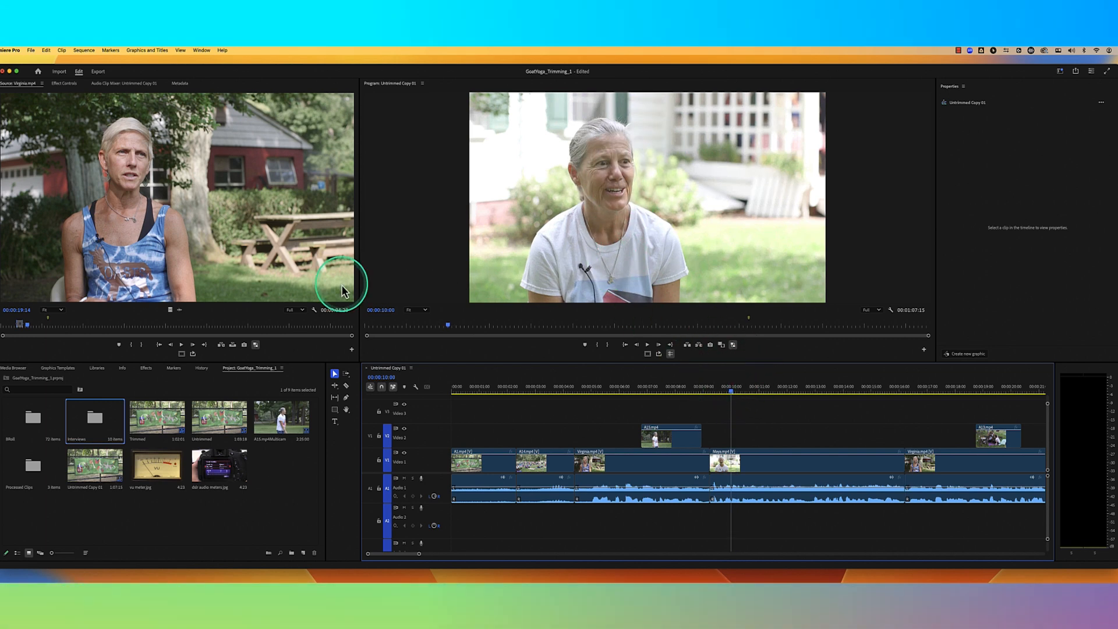
key("f")
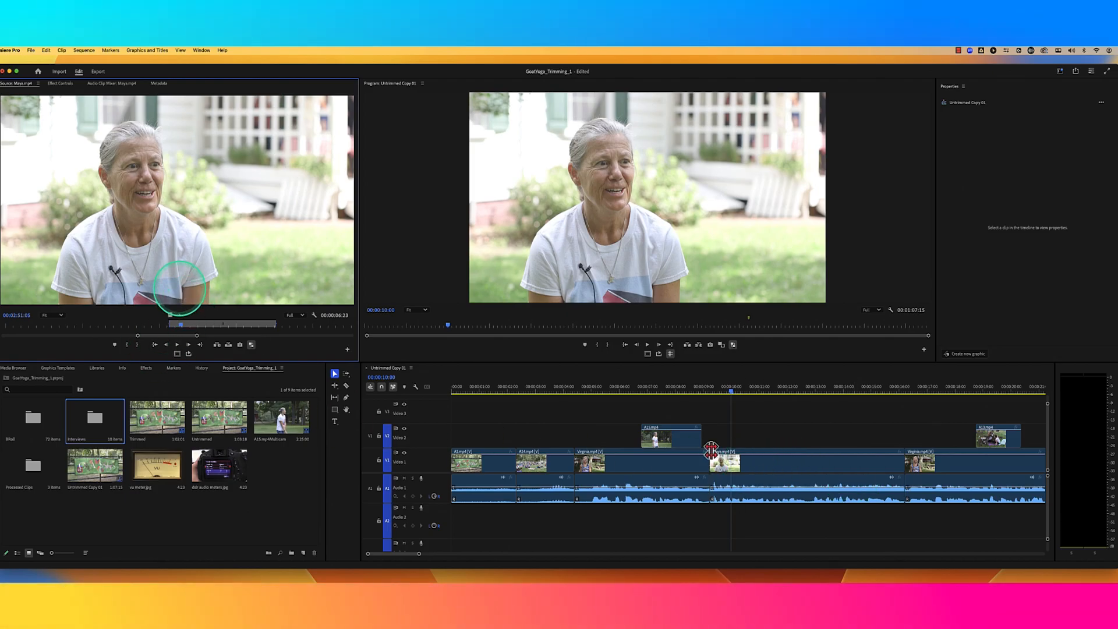
Match Frame the Virginia.mp4 clip at 00:00:05:02 and play its source footage while watching the audio meters.
left_click(594, 391)
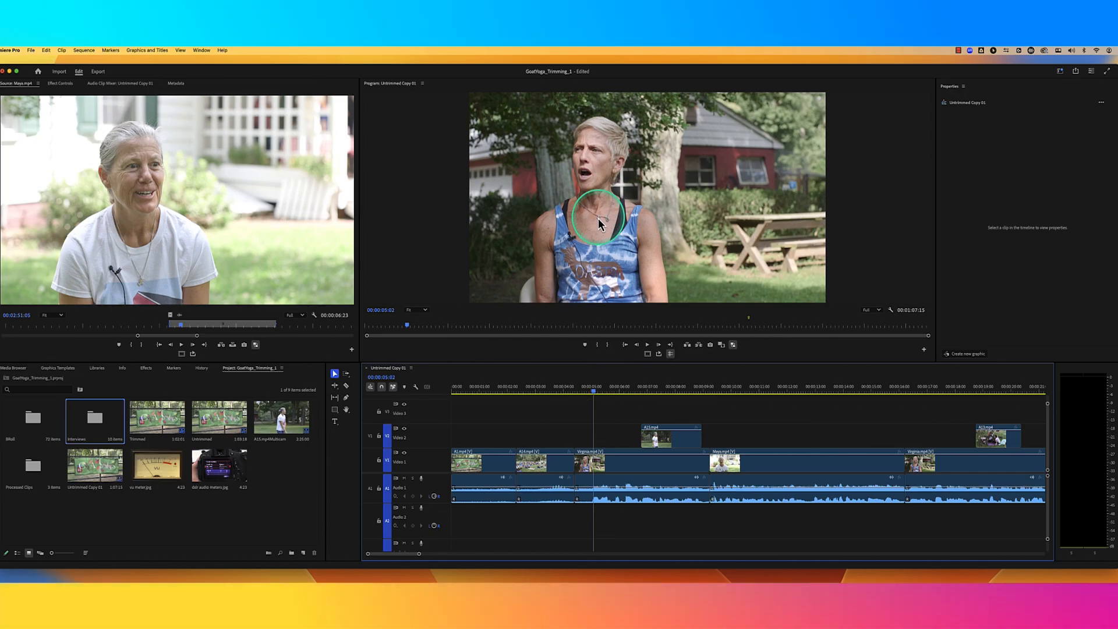
key("f")
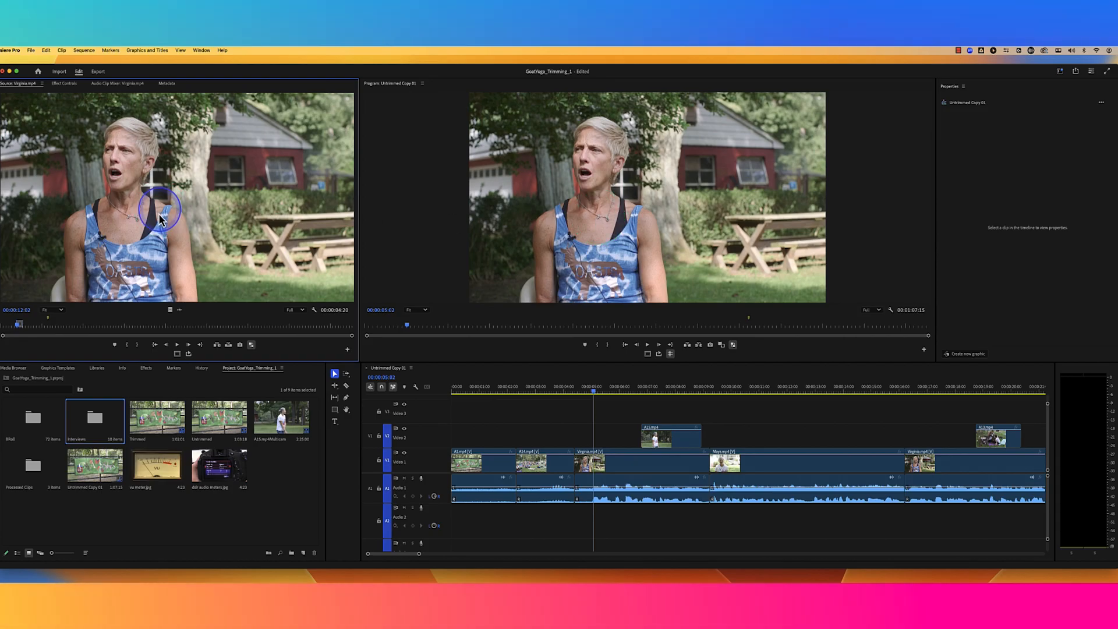
key("space")
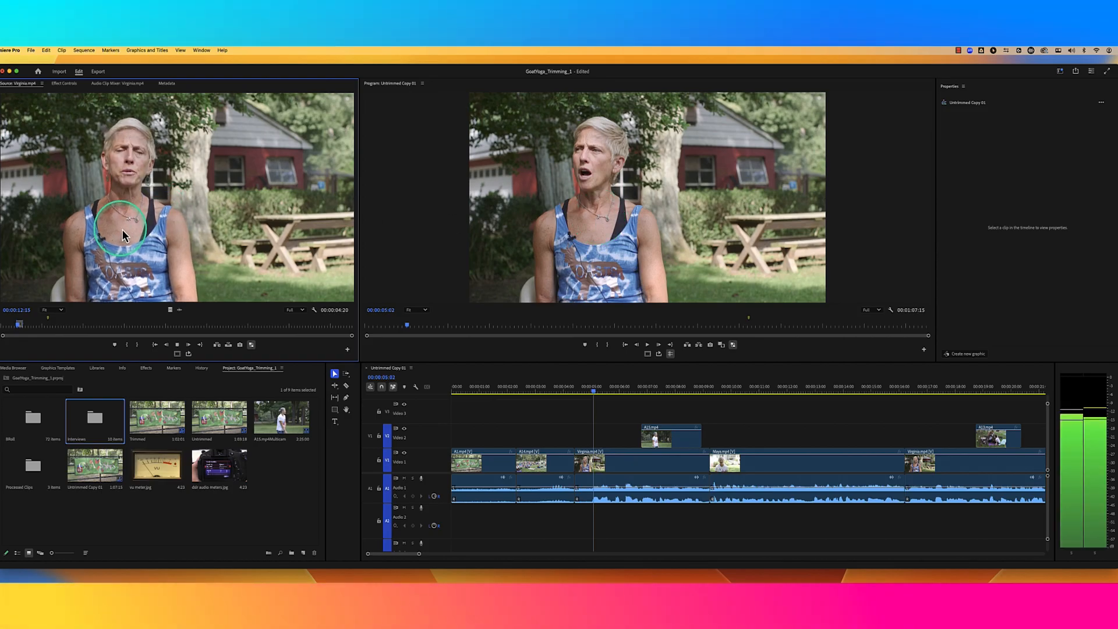
key("space")
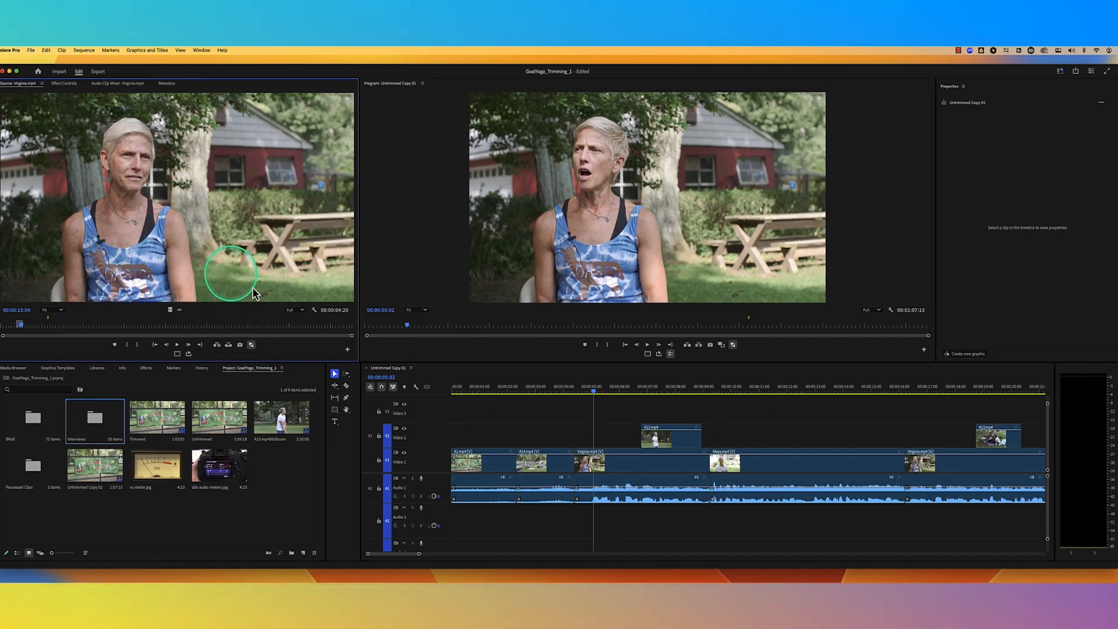
key("space")
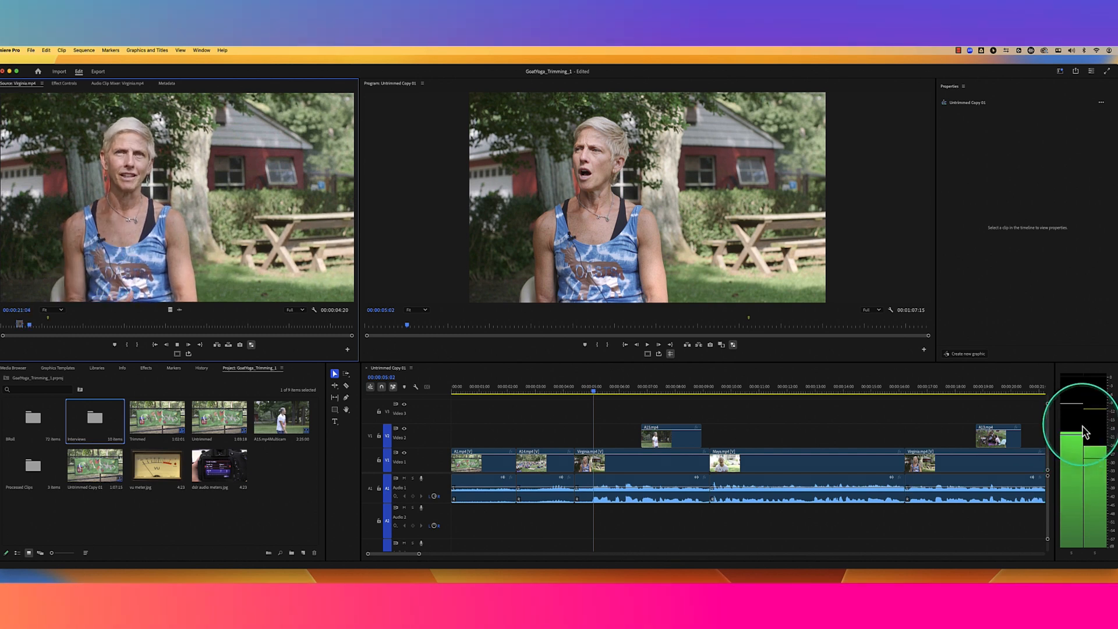
left_click(181, 349)
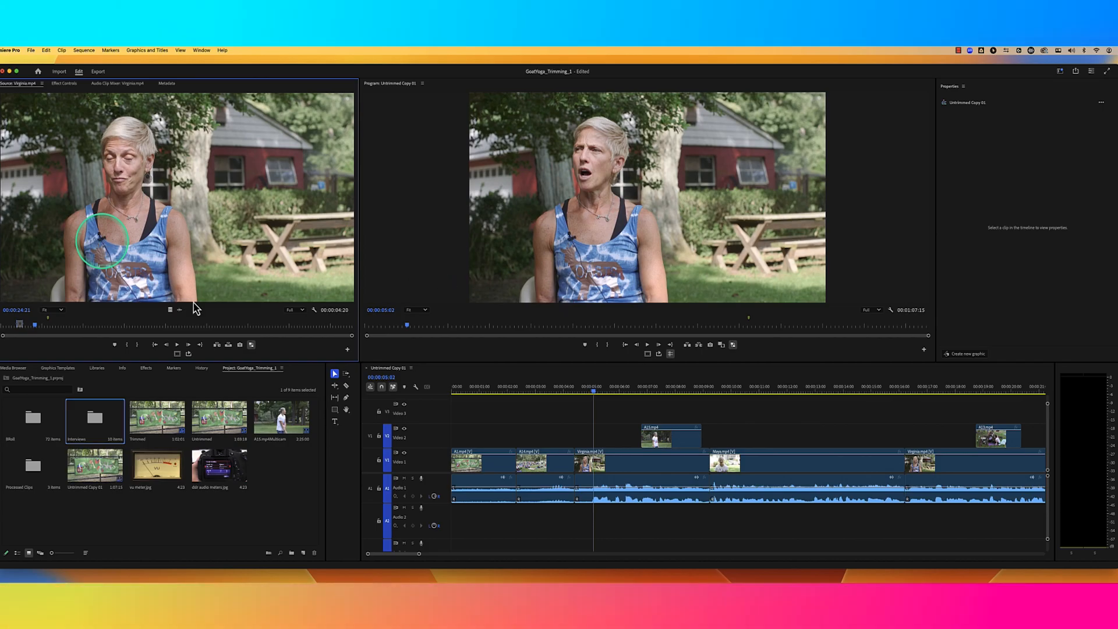
Solo the left channel in the audio meters and play the source clip to hear that channel alone.
left_click(963, 535)
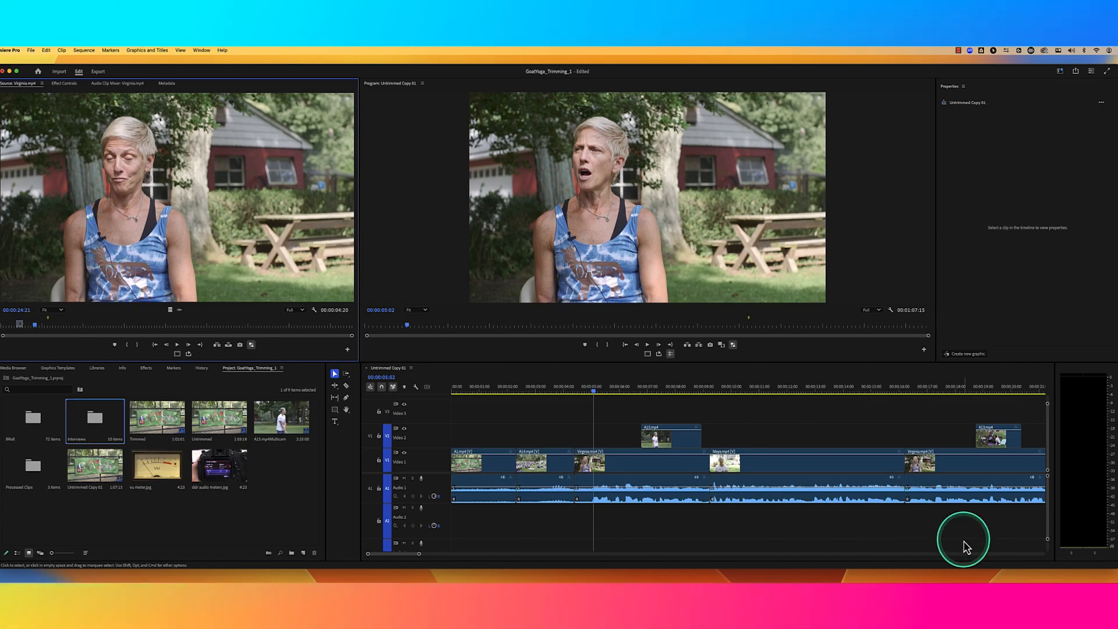
left_click(1071, 555)
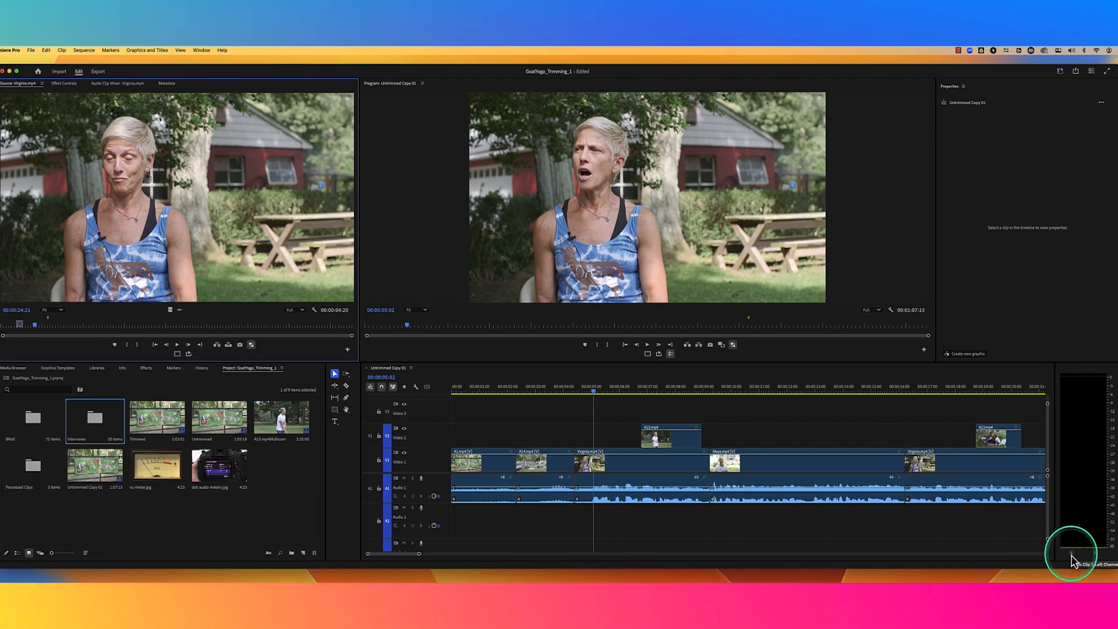
left_click(464, 418)
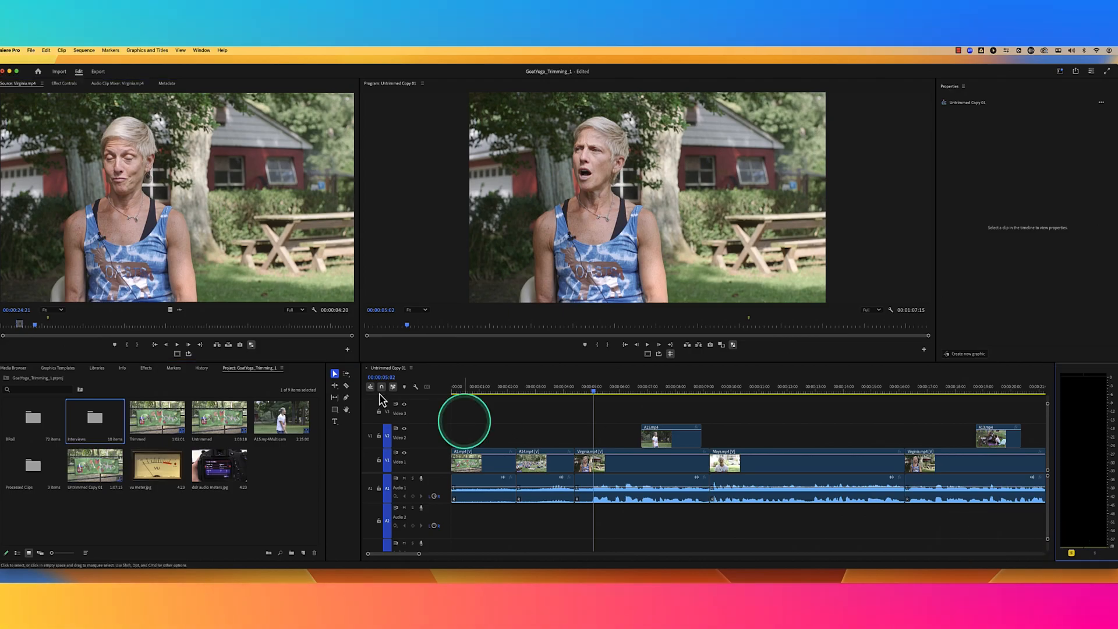
left_click(177, 346)
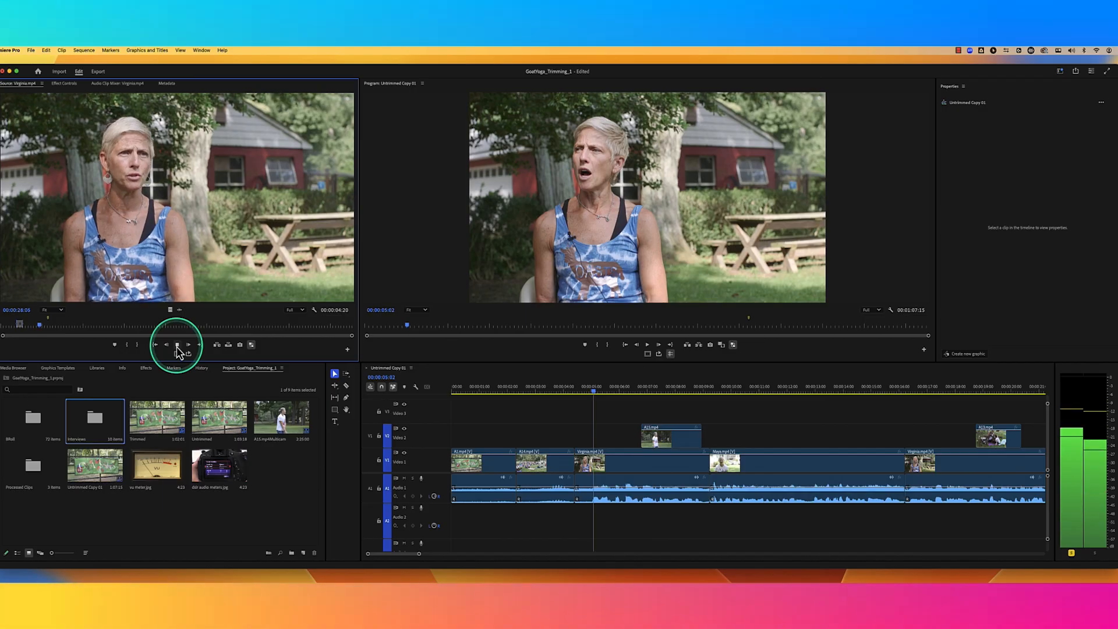
left_click(177, 346)
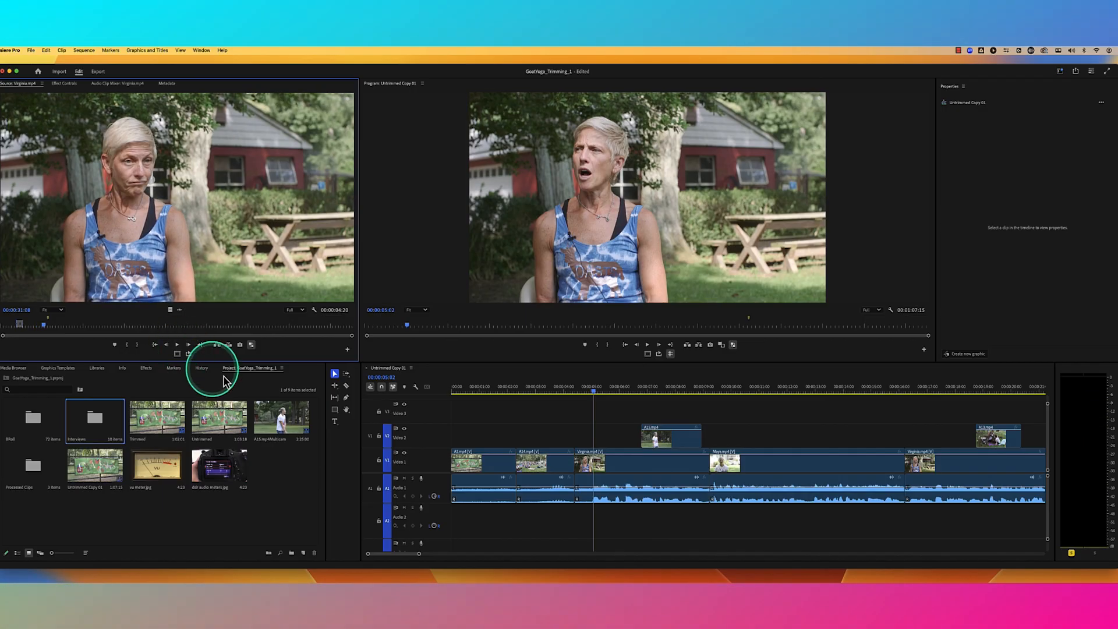
Switch the audio meter solo from the left to the right channel and listen to the source clip.
left_click(1071, 554)
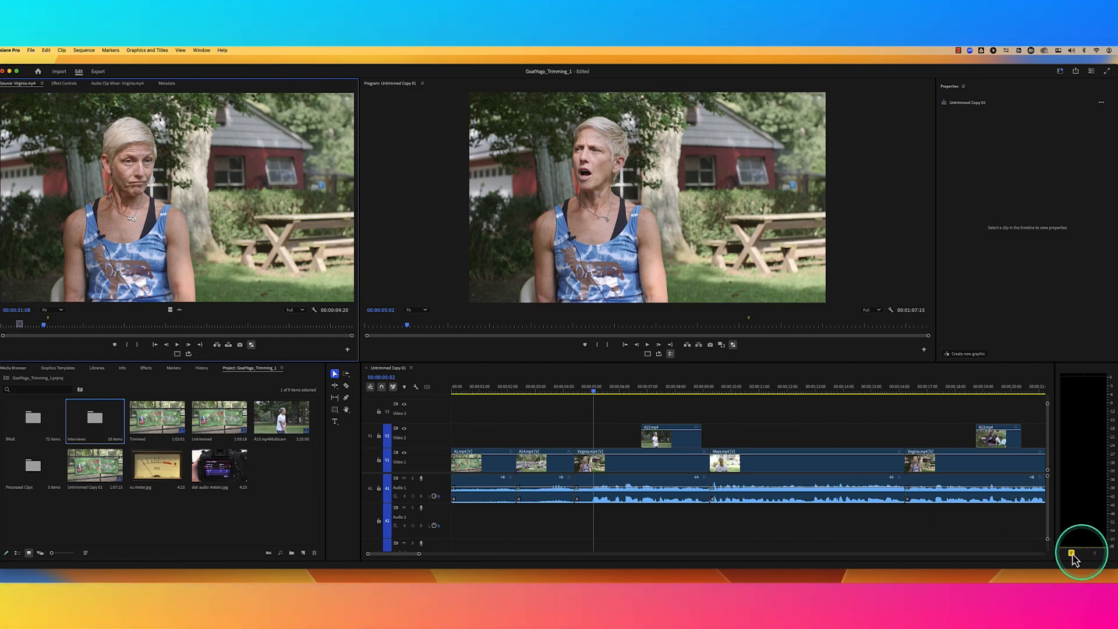
left_click(1072, 554)
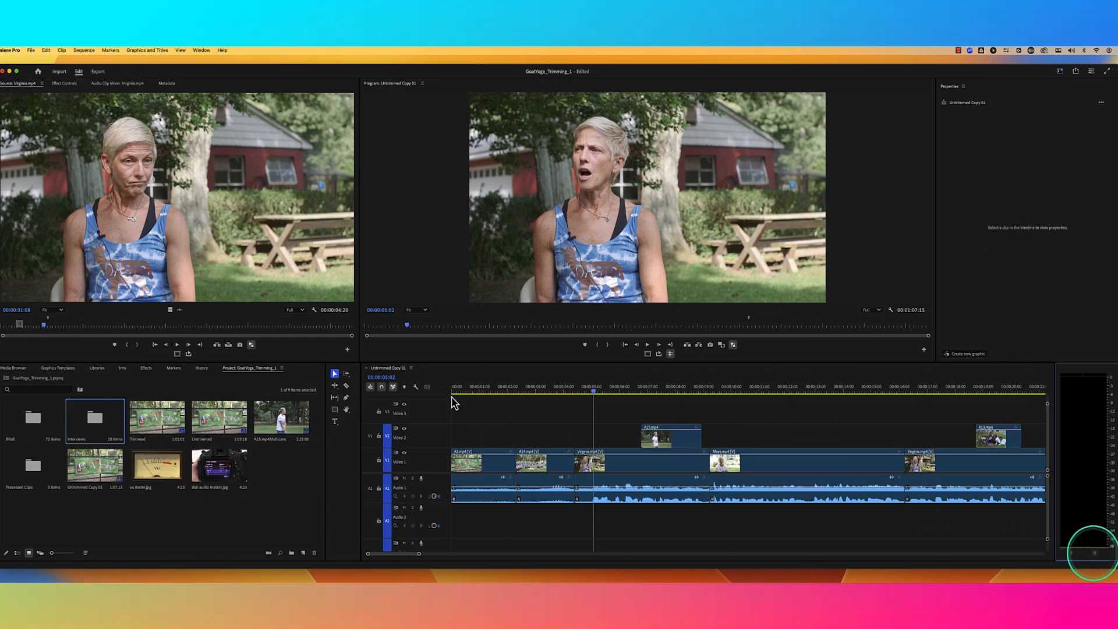
left_click(178, 345)
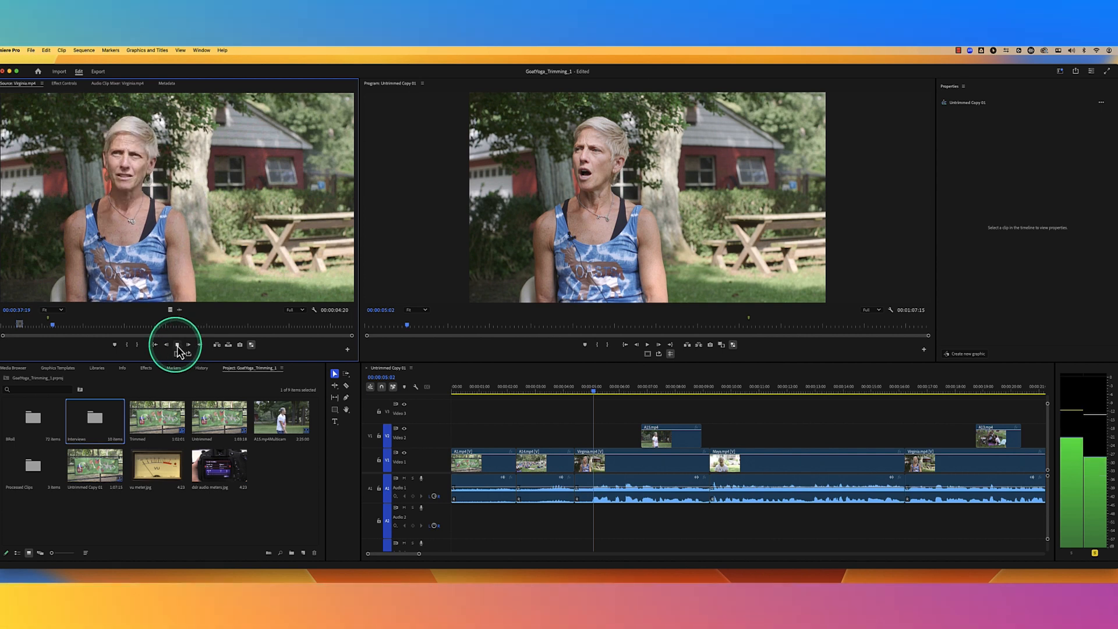
left_click(177, 345)
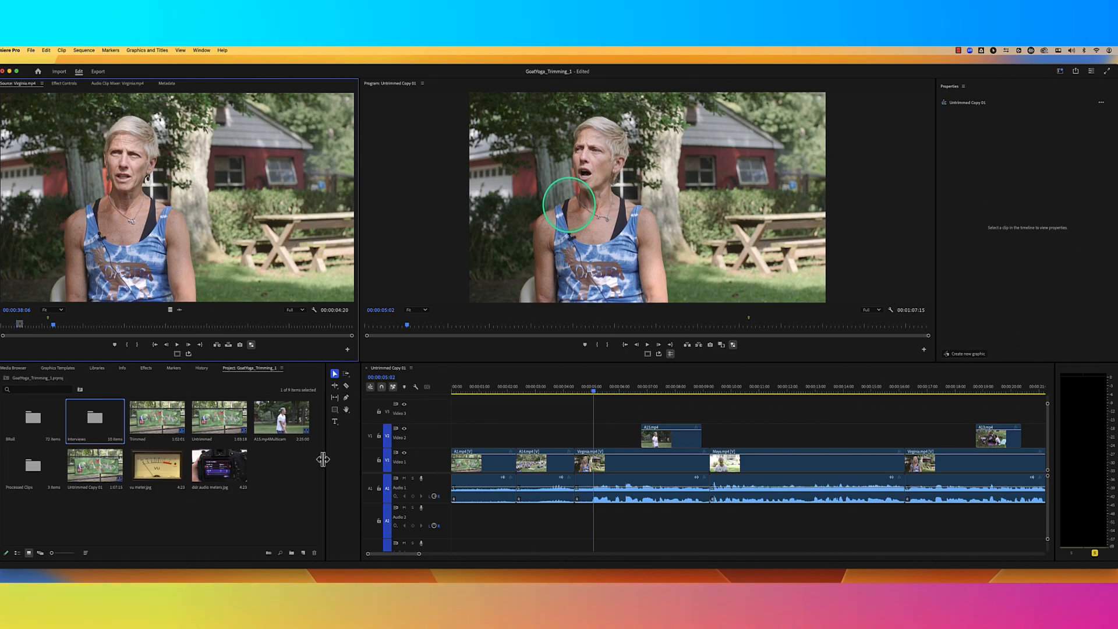
Open the Interviews bin and enlarge its window to show all the clips.
left_click(98, 421)
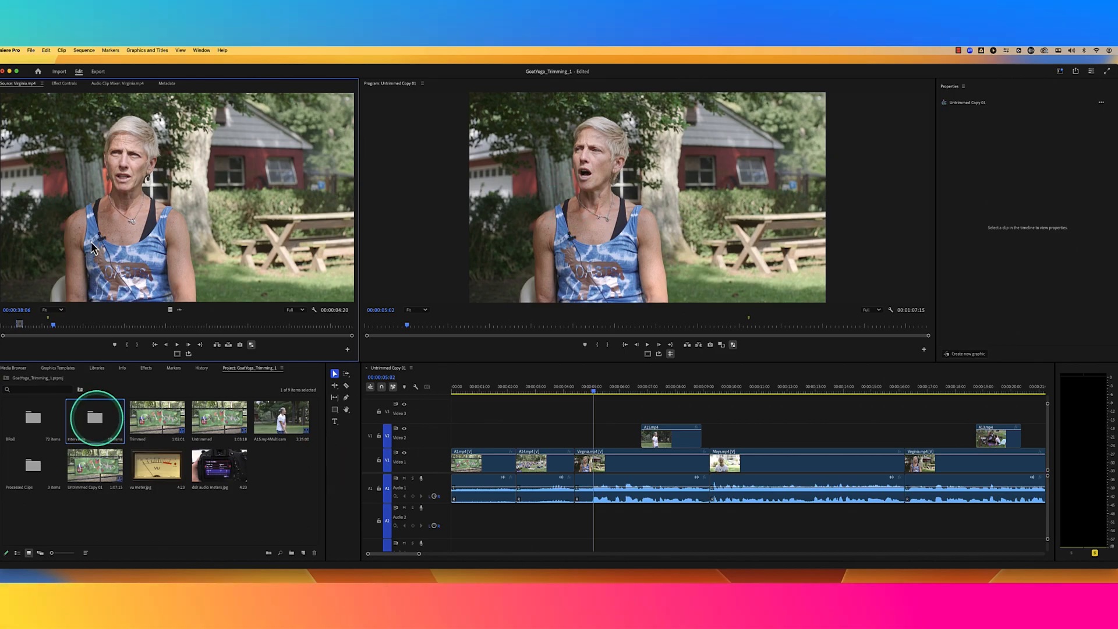
left_click(187, 240)
left_click_drag(234, 276, 256, 348)
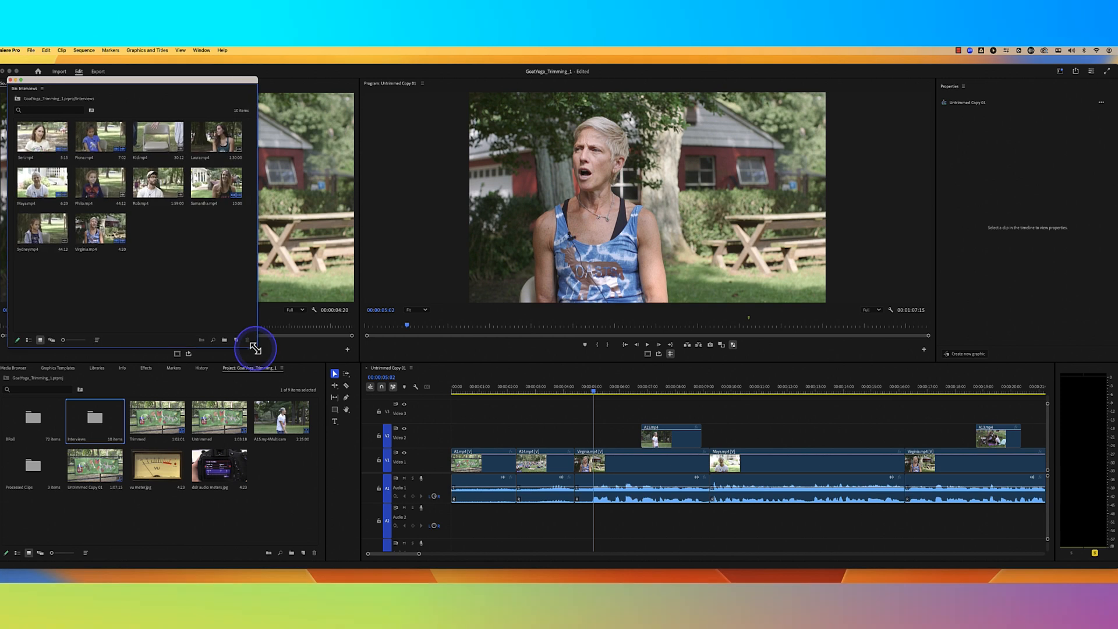
left_click(160, 265)
Remap Virginia.mp4's audio channels so both the left and right clip channels use the right media source channel.
left_click(104, 235)
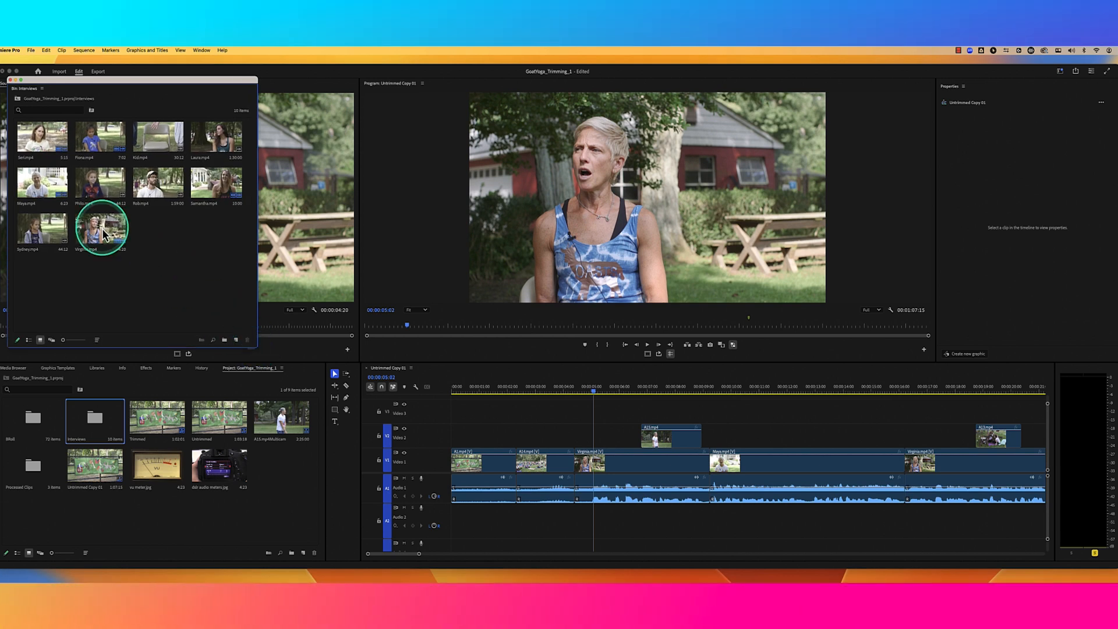
right_click(104, 235)
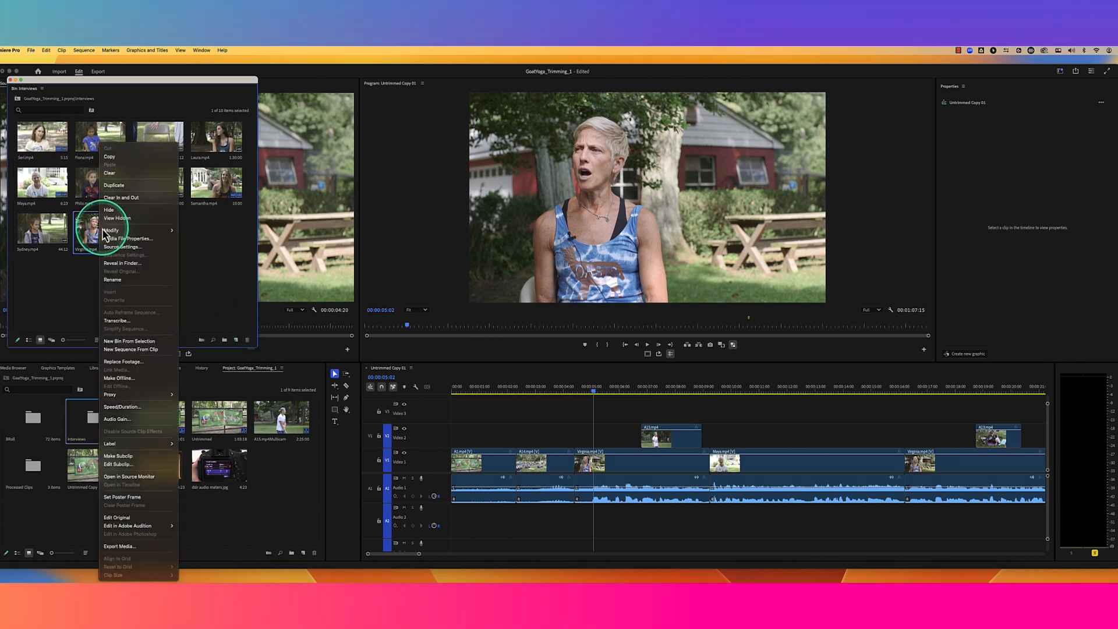
mouse_move(109, 236)
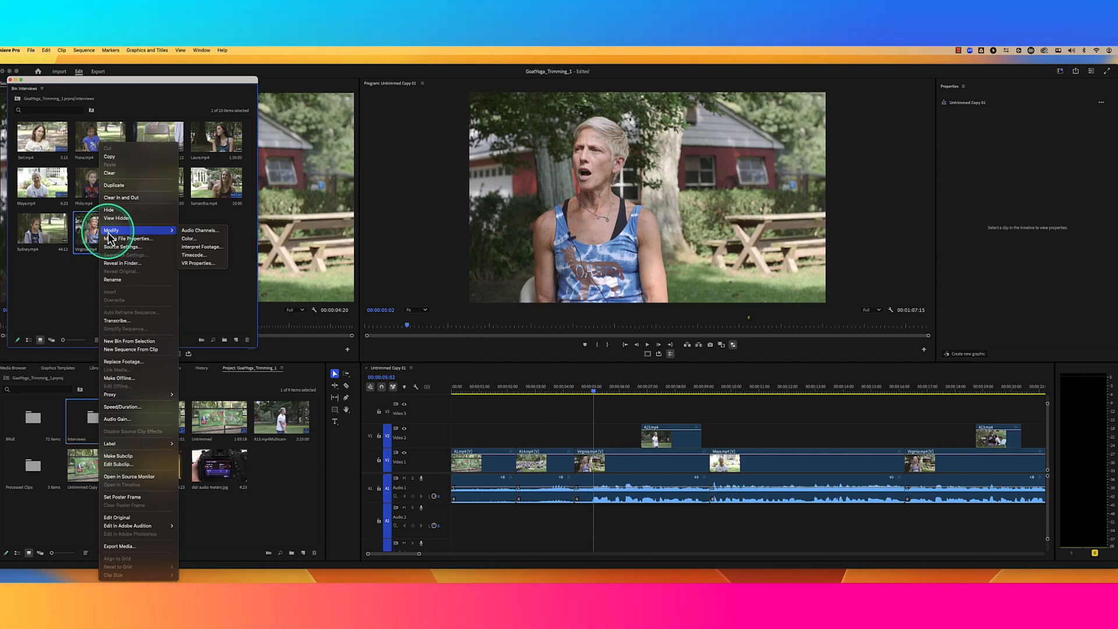
left_click(195, 230)
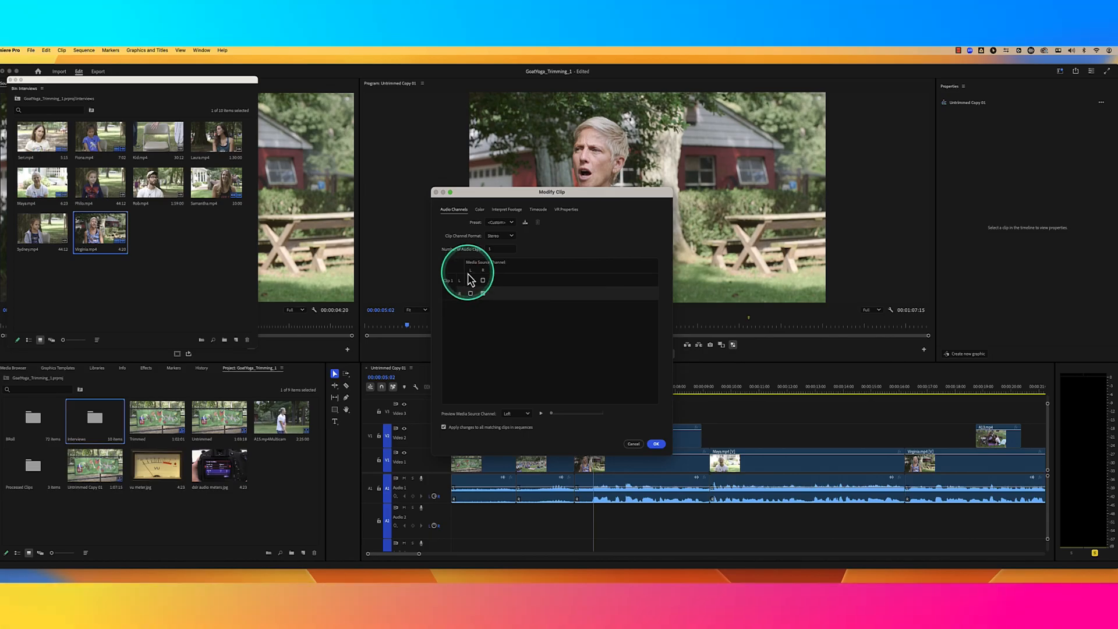
left_click(471, 280)
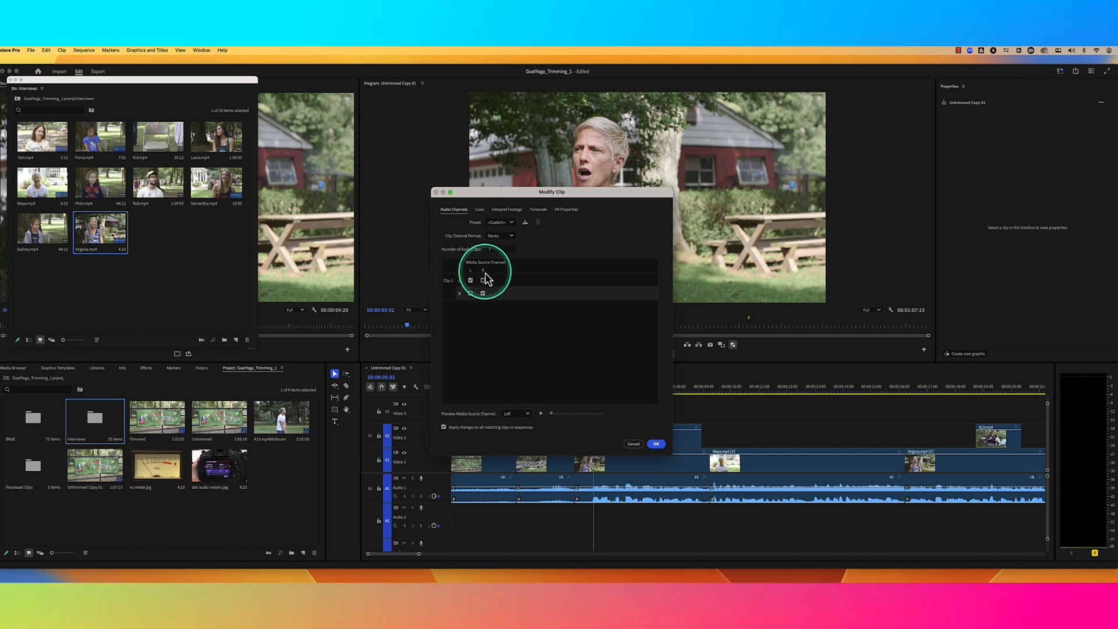
left_click(482, 293)
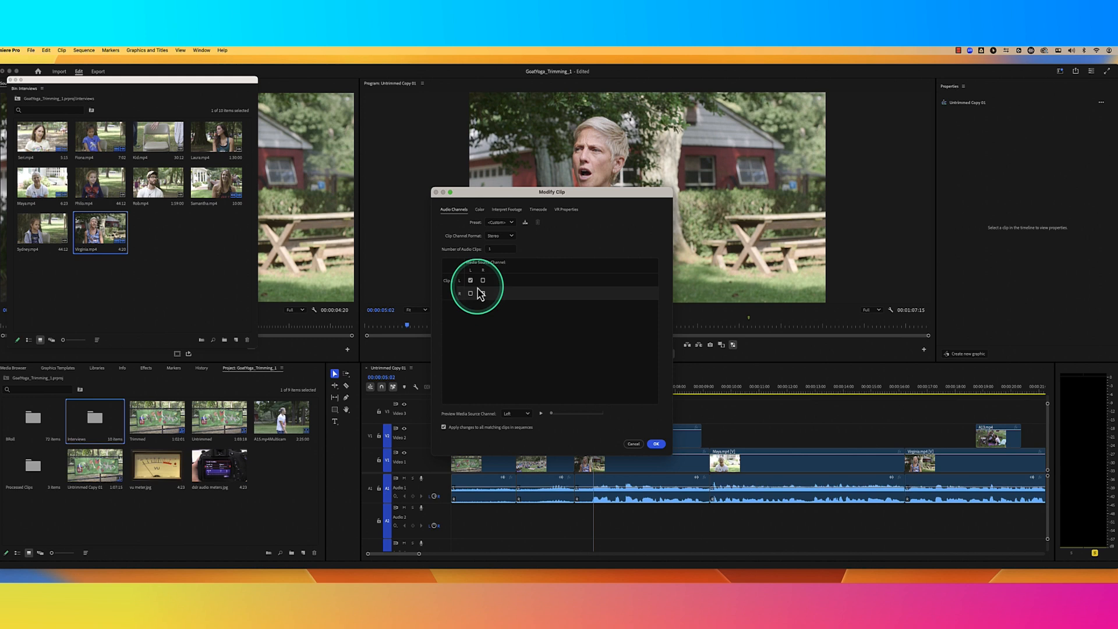
left_click(481, 292)
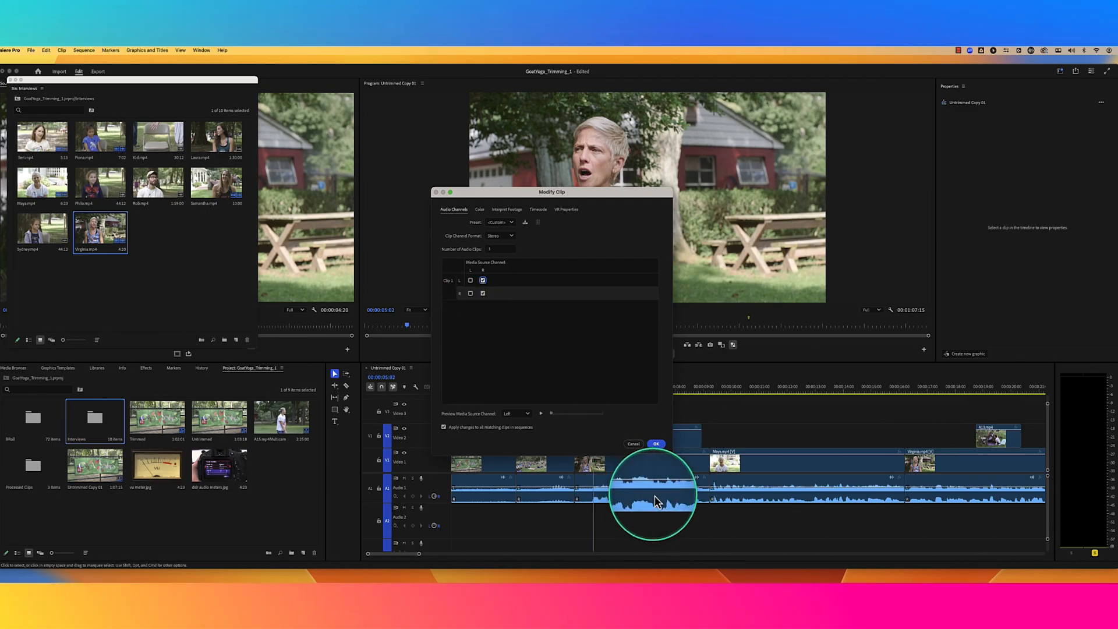
left_click(655, 444)
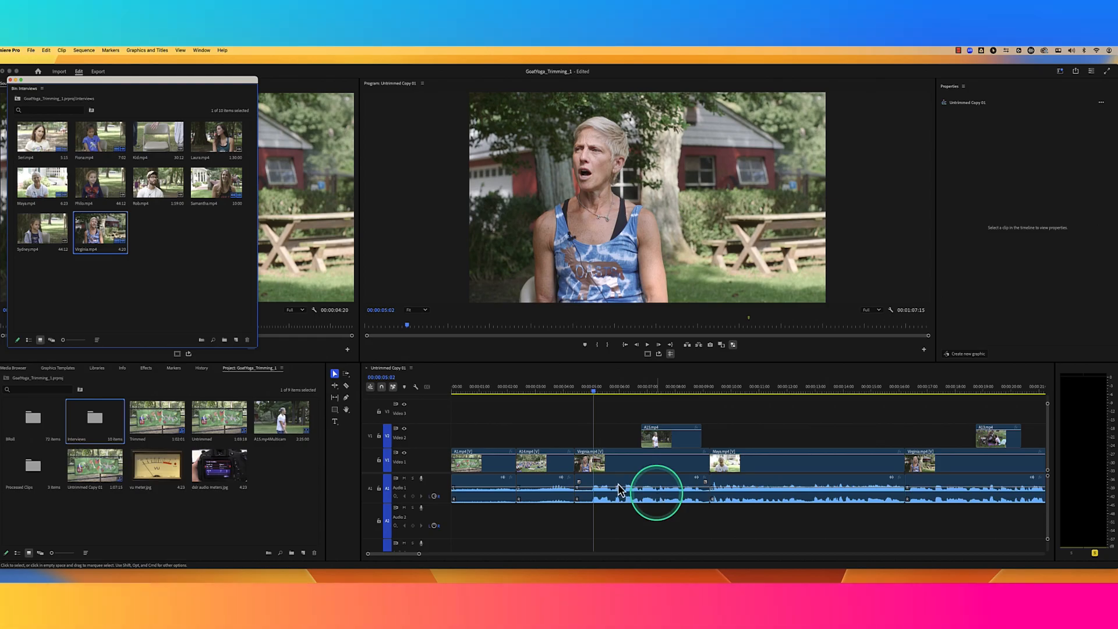
Turn off the right channel solo in the audio meters and play the first Virginia.mp4 clip in the timeline.
left_click(1095, 554)
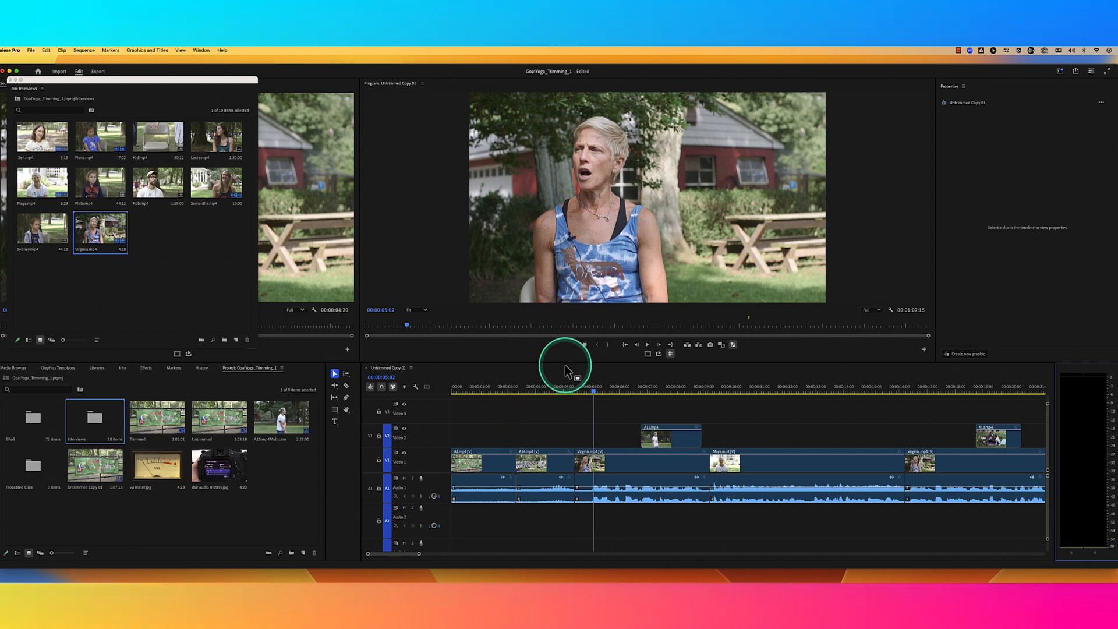
left_click(593, 394)
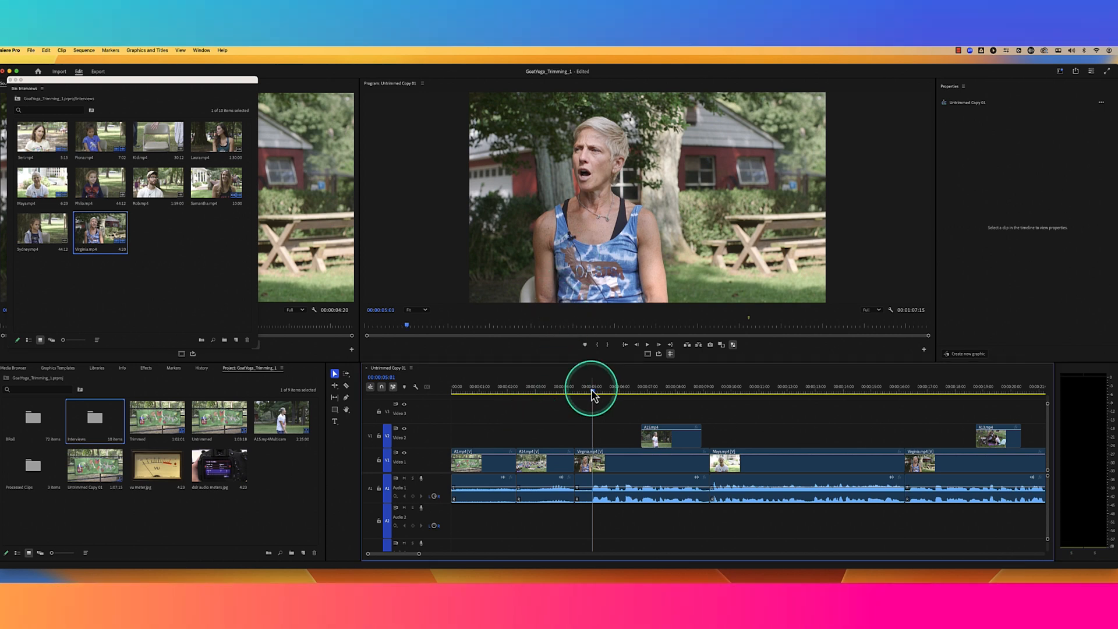
key("space")
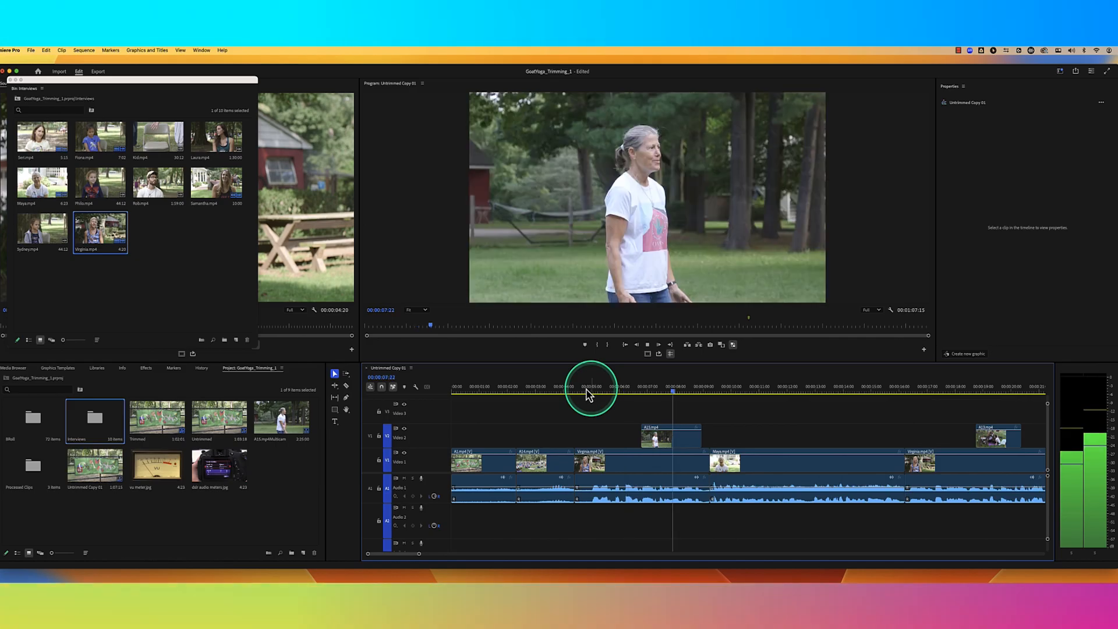
key("space")
left_click(603, 391)
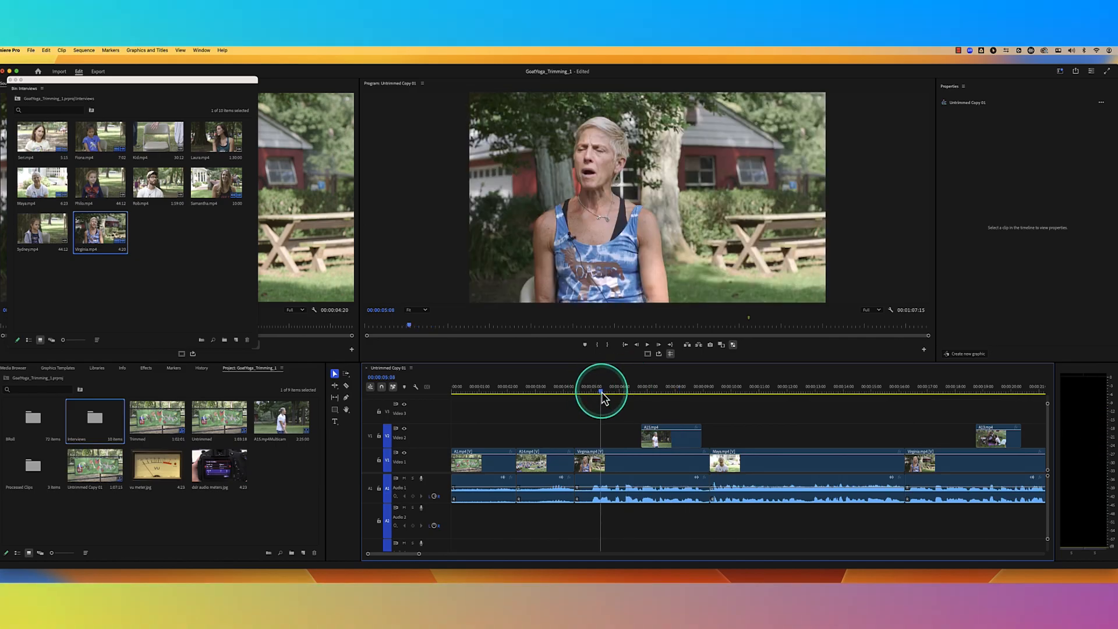
key("space")
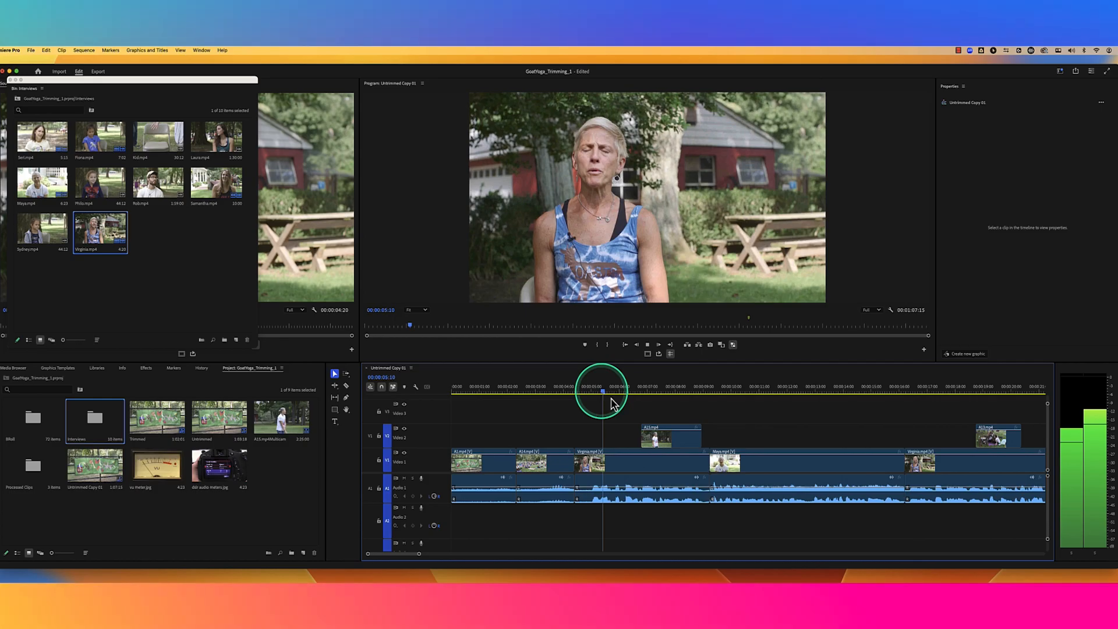
key("space")
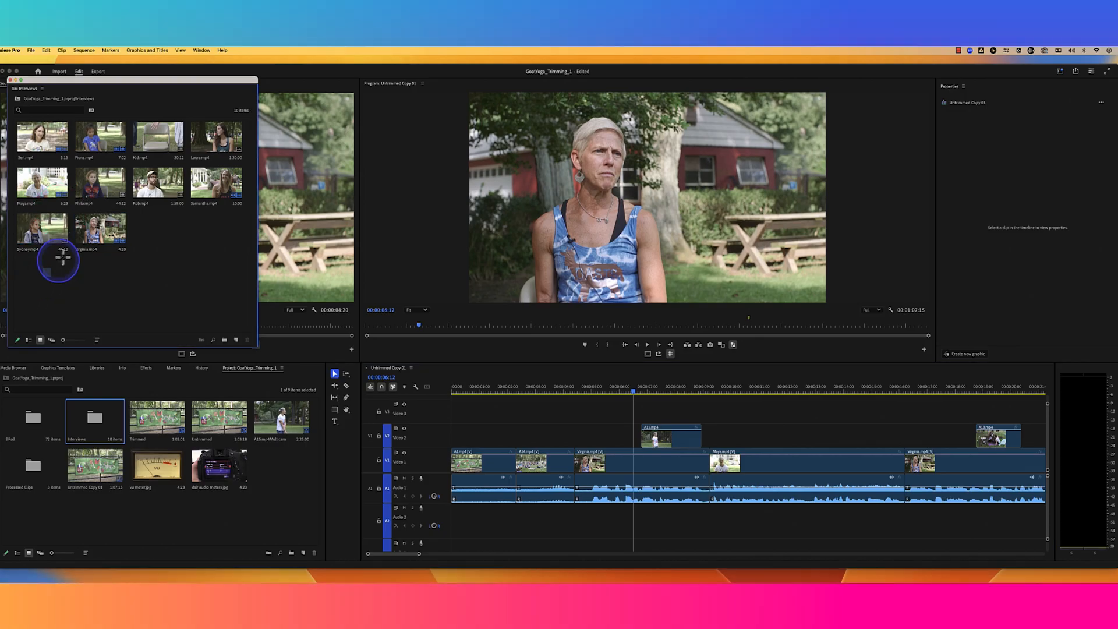
Select all the clips in the Interviews bin and map the right media source channel to both of their audio channels.
left_click_drag(43, 276, 218, 137)
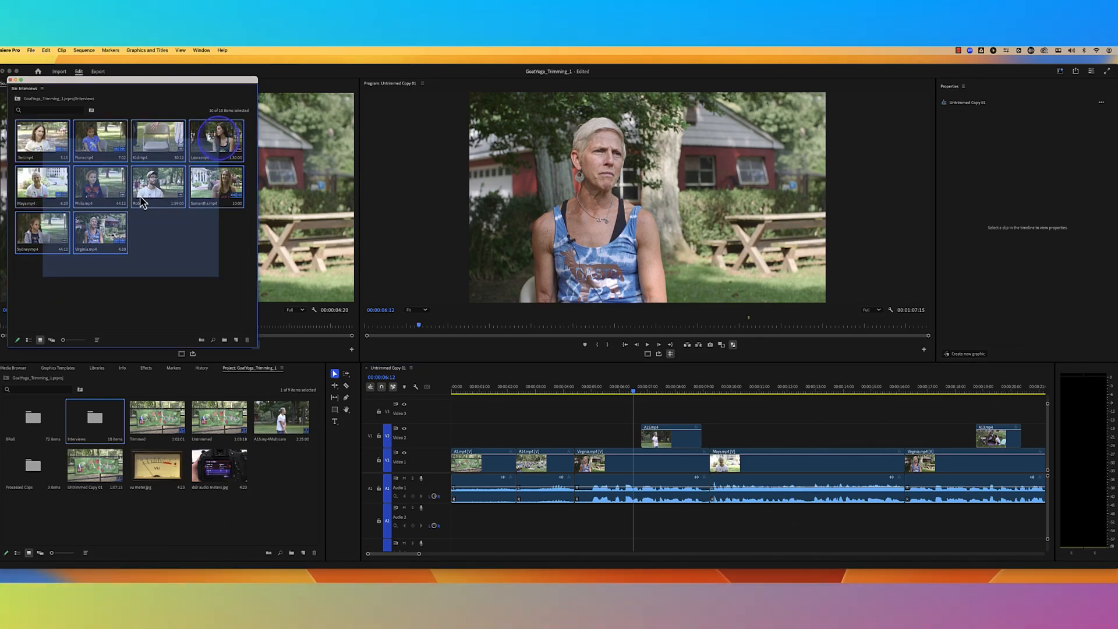
right_click(107, 196)
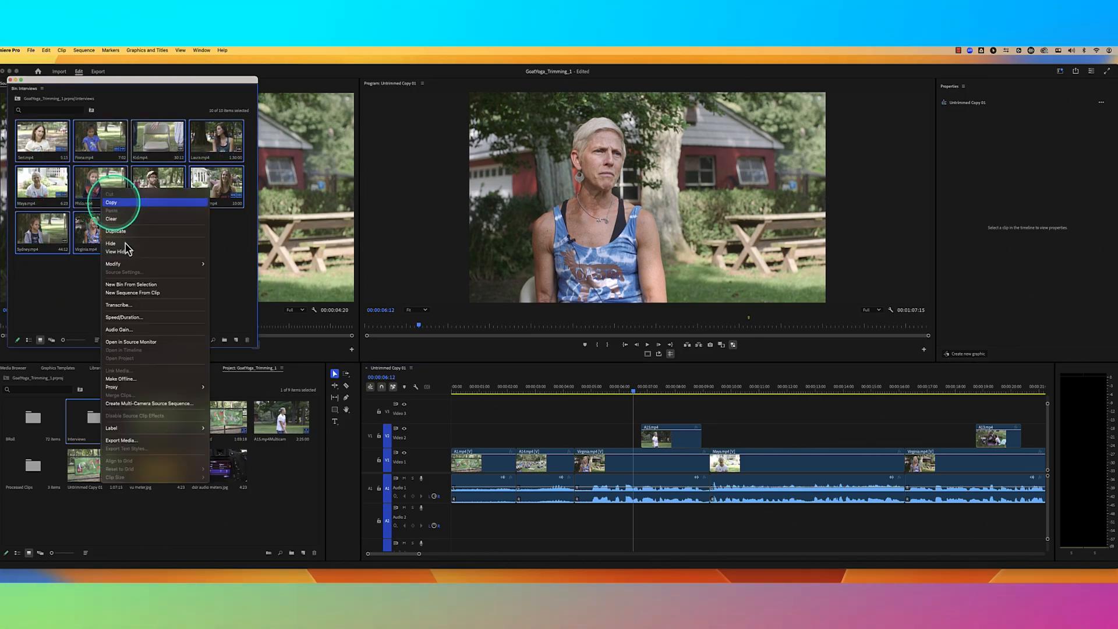
mouse_move(156, 271)
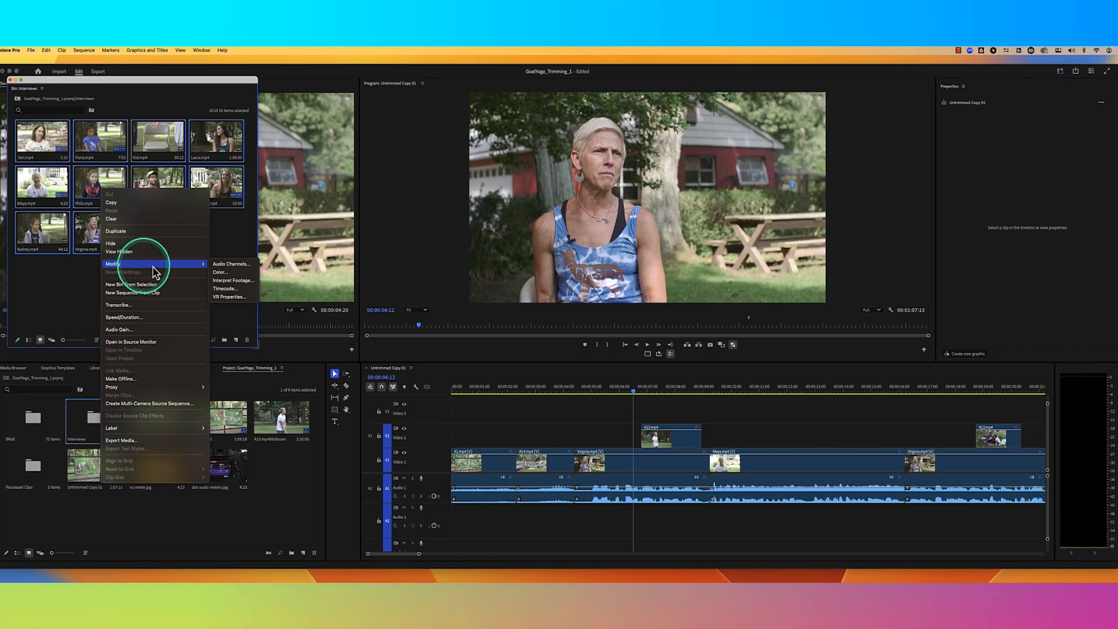
left_click(215, 265)
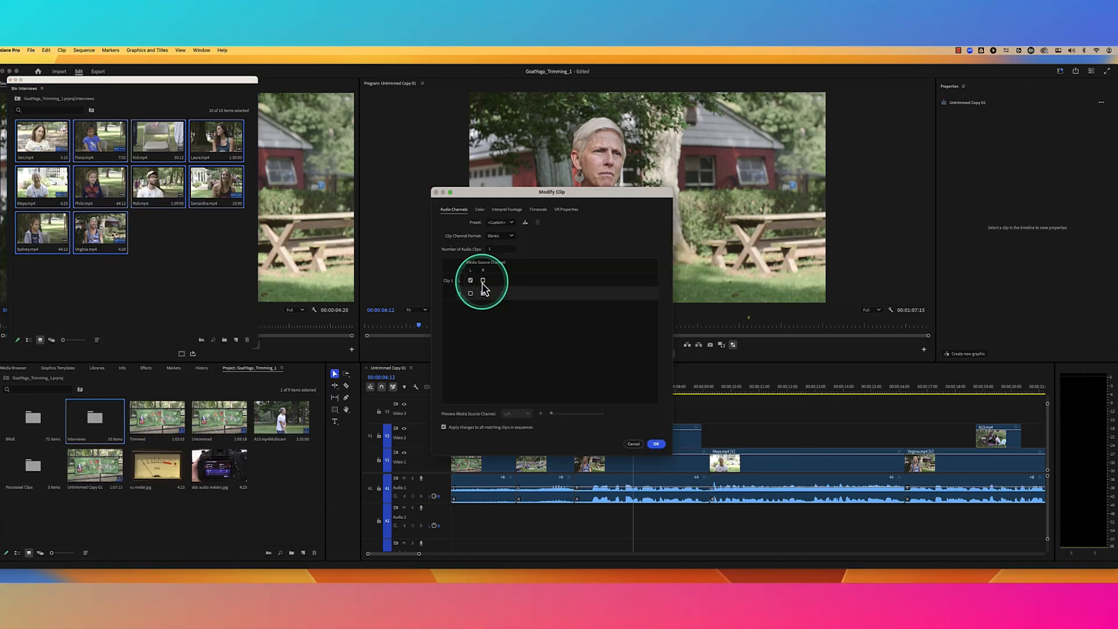
left_click(483, 280)
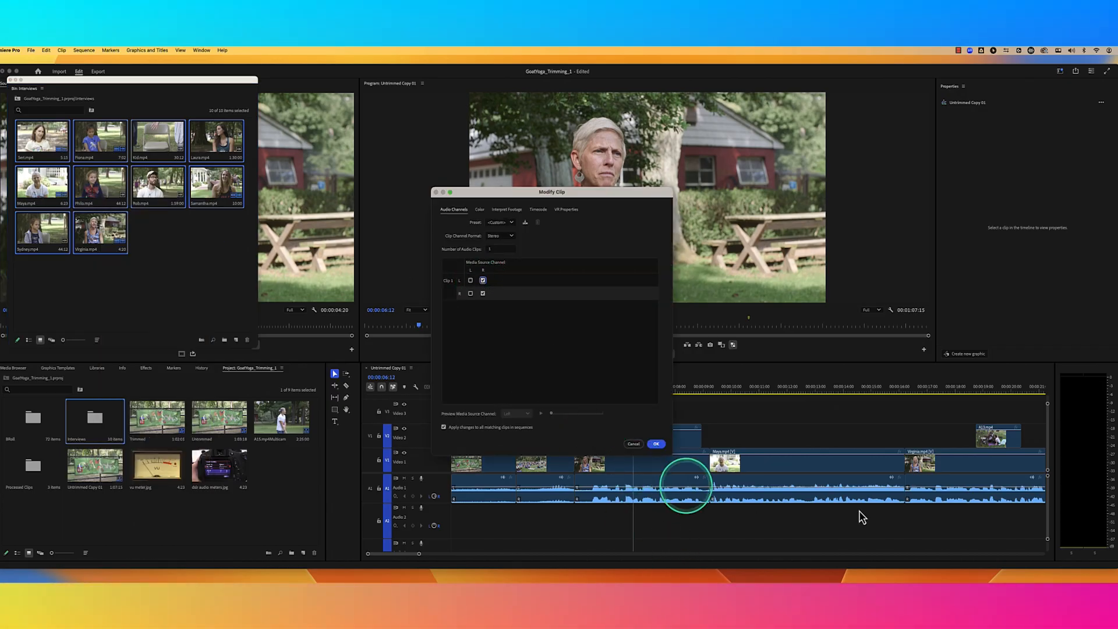
left_click(656, 444)
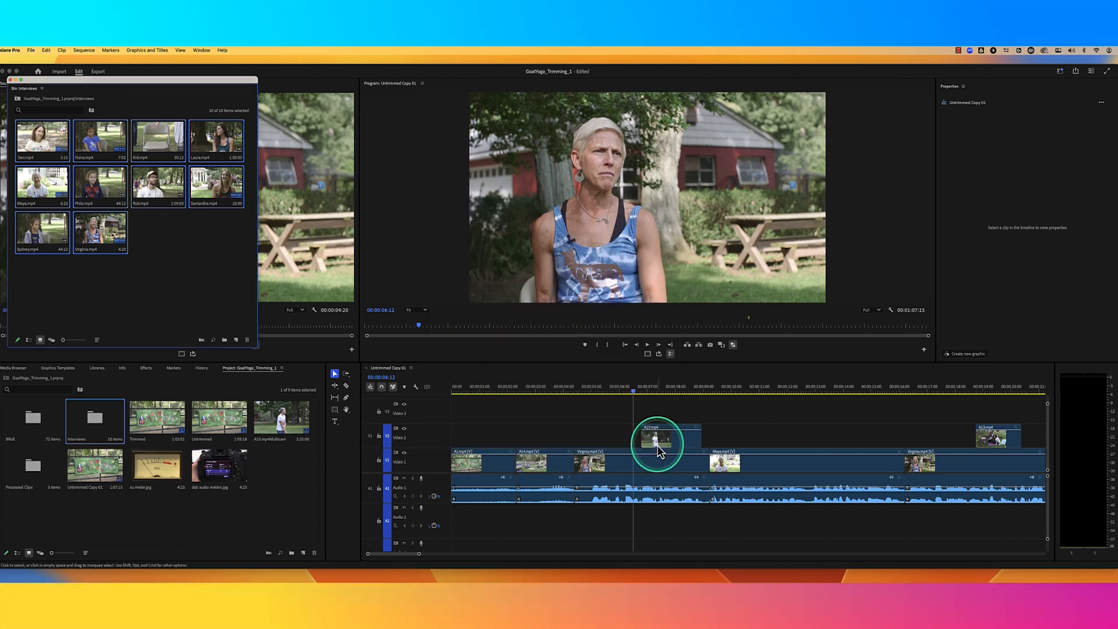
Play the Maya.mp4 clip in the timeline while comparing the left and right levels in the audio meters.
left_click(736, 395)
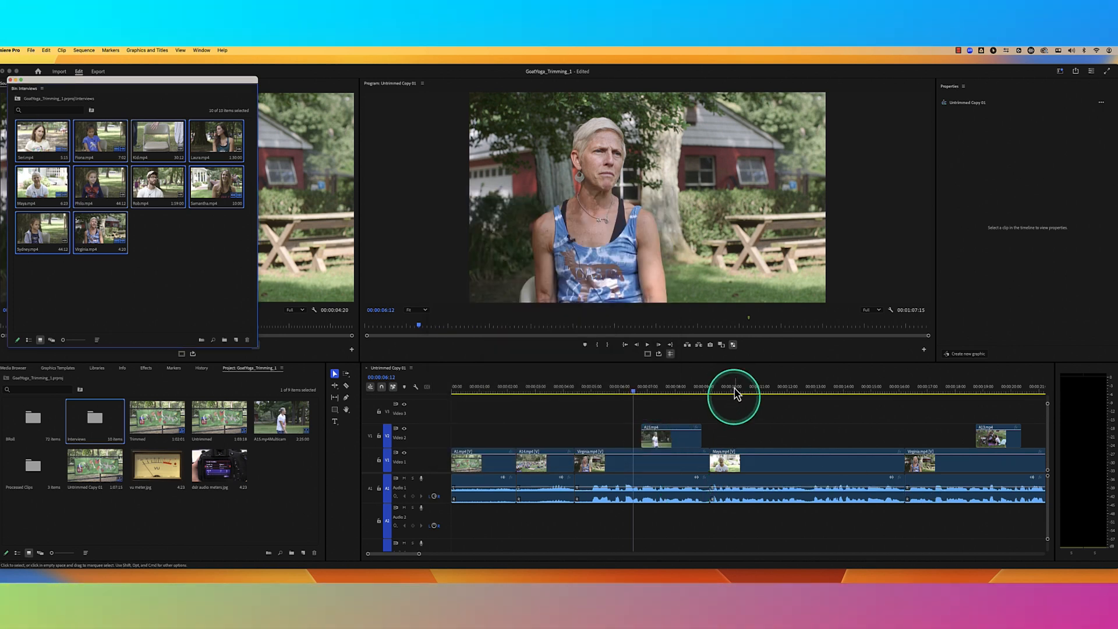
key("space")
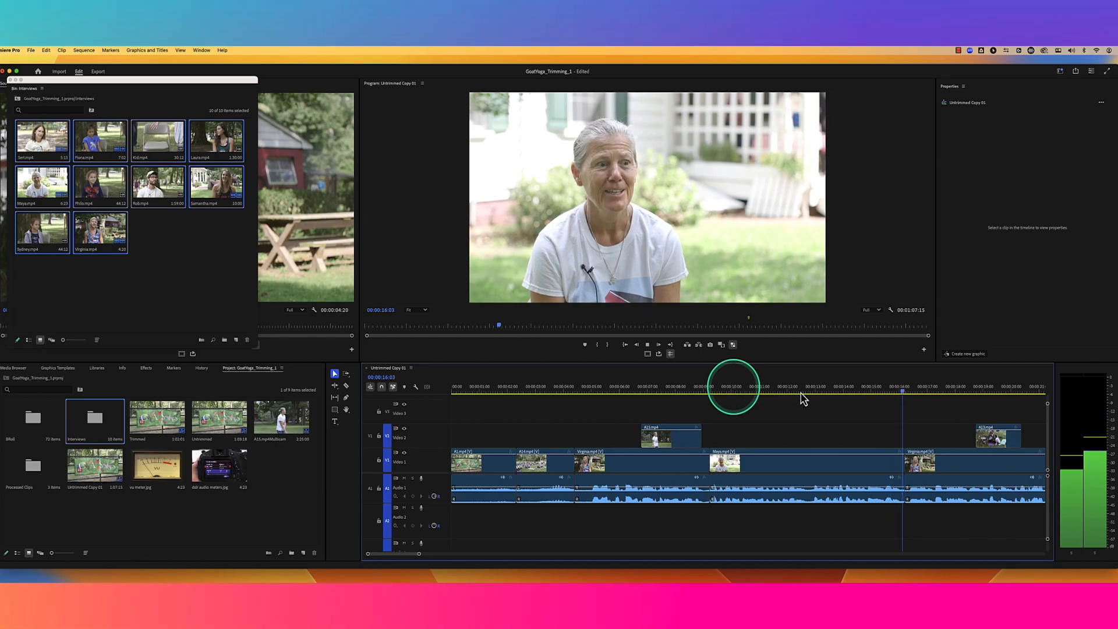
left_click(1079, 476)
left_click_drag(781, 393, 768, 396)
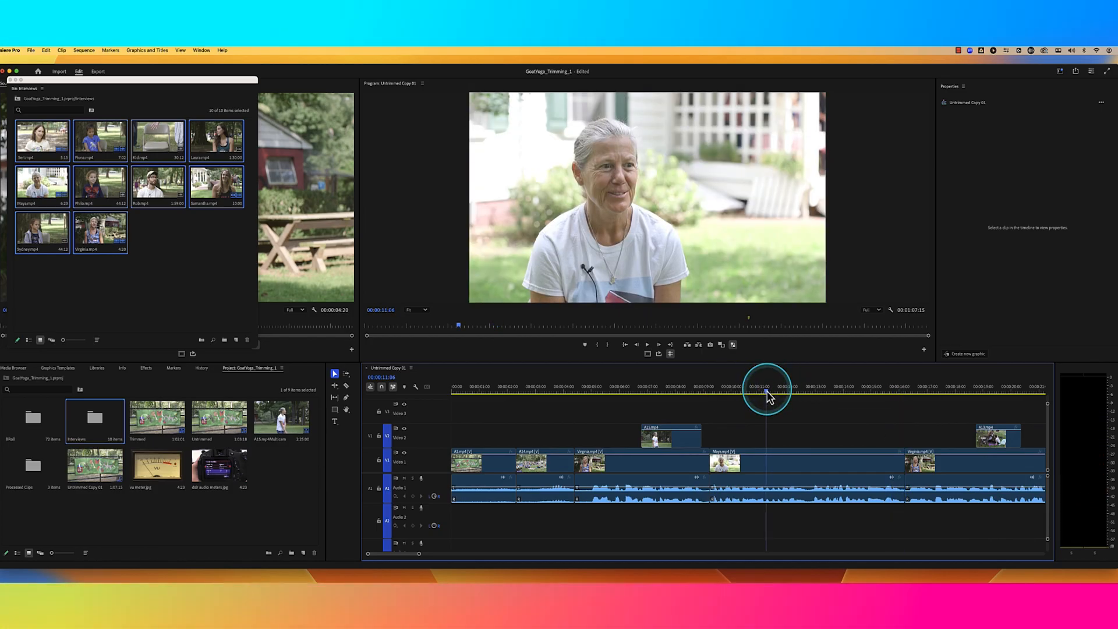
Close the Interviews bin window.
left_click(87, 117)
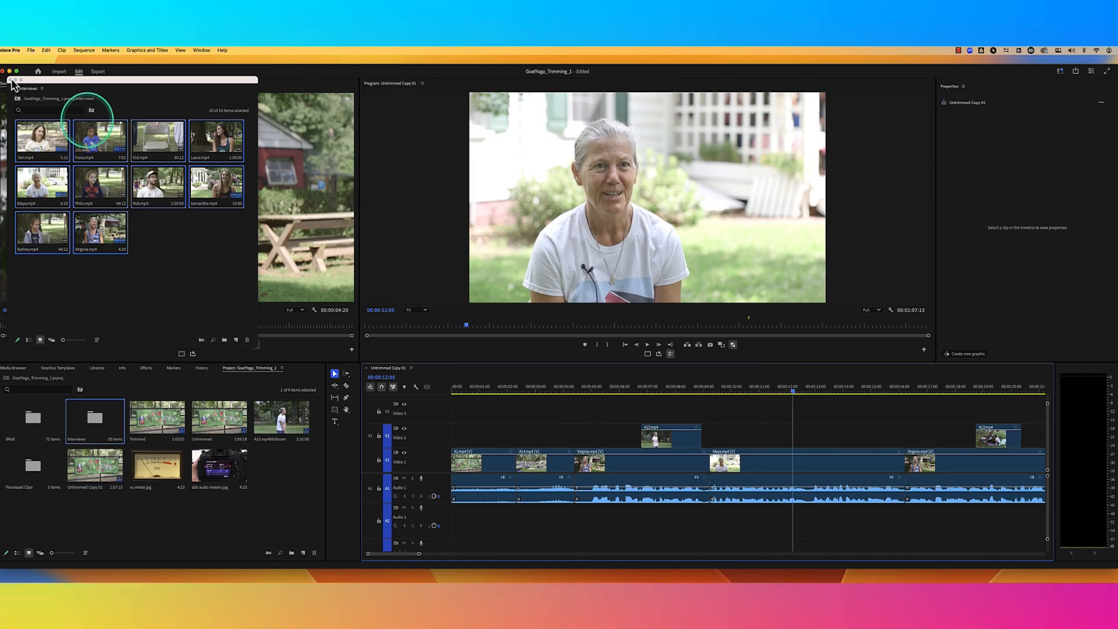
left_click(148, 105)
left_click(164, 100)
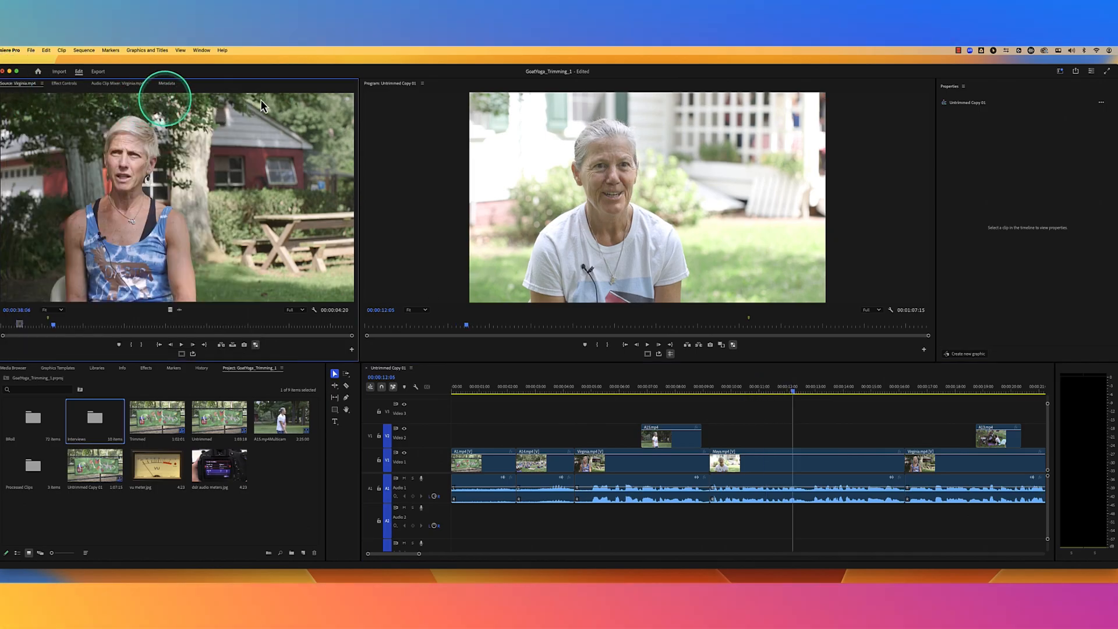
Open the Audio Track Mixer for the sequence and set the Audio 1 track's pan to 0.
left_click(201, 53)
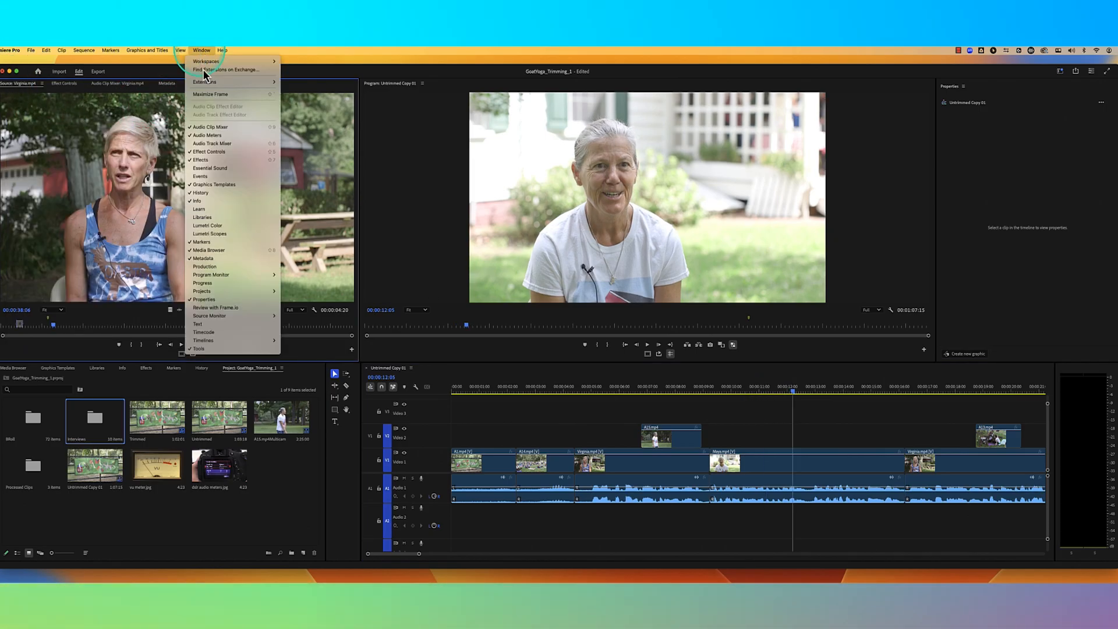
left_click(226, 144)
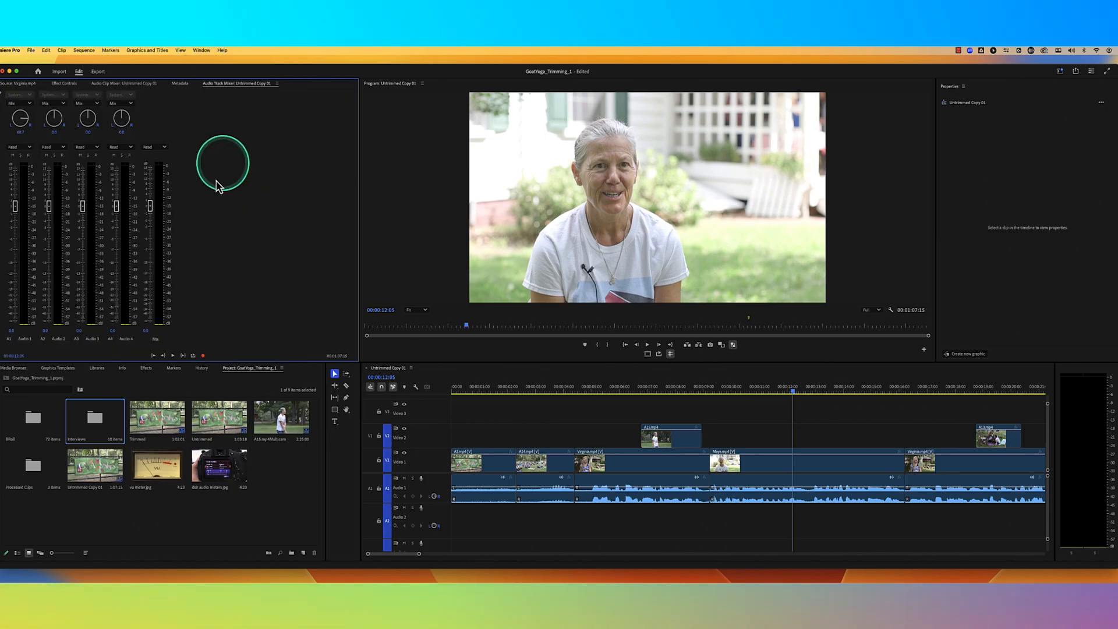
left_click(21, 132)
type("0")
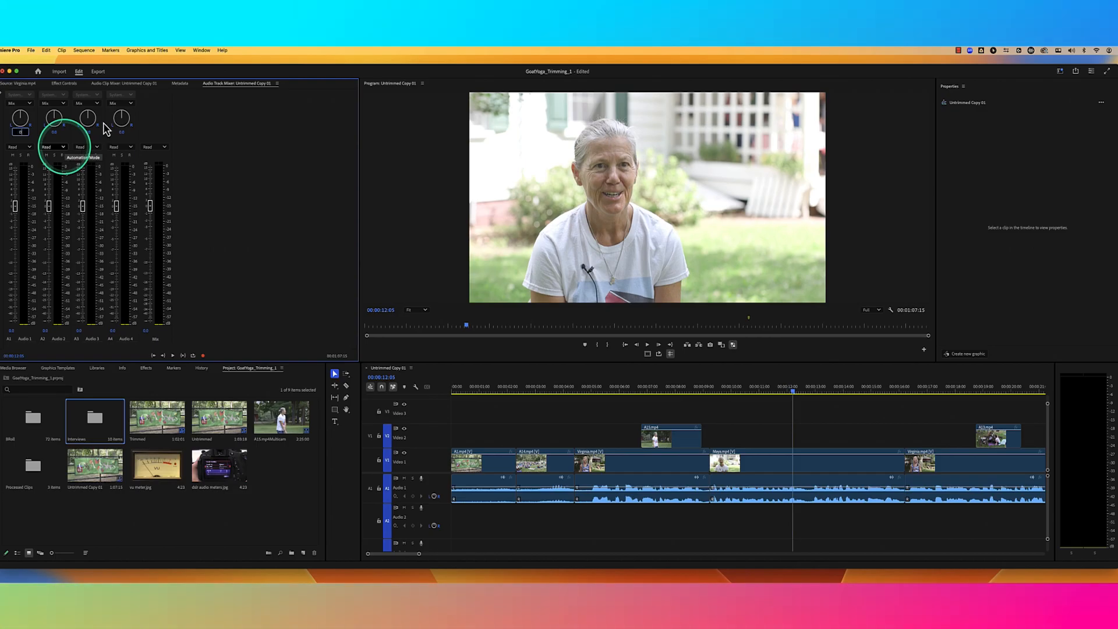
Play the sequence from the first Virginia.mp4 clip into Maya.mp4 and check the channel balance in the audio meters.
left_click(608, 390)
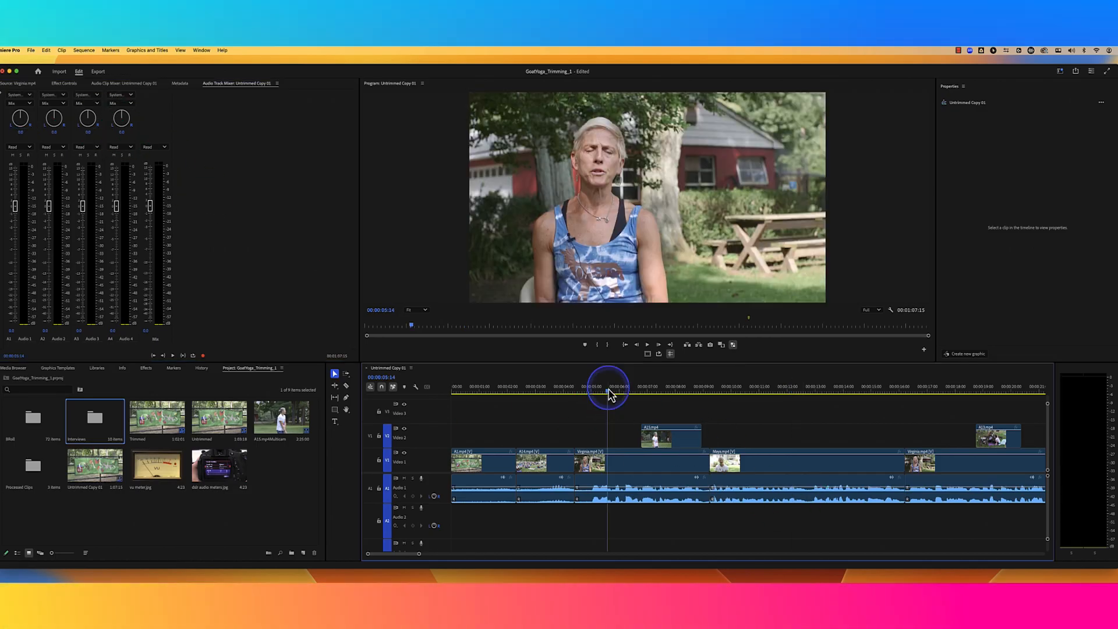
left_click(1089, 492)
key("space")
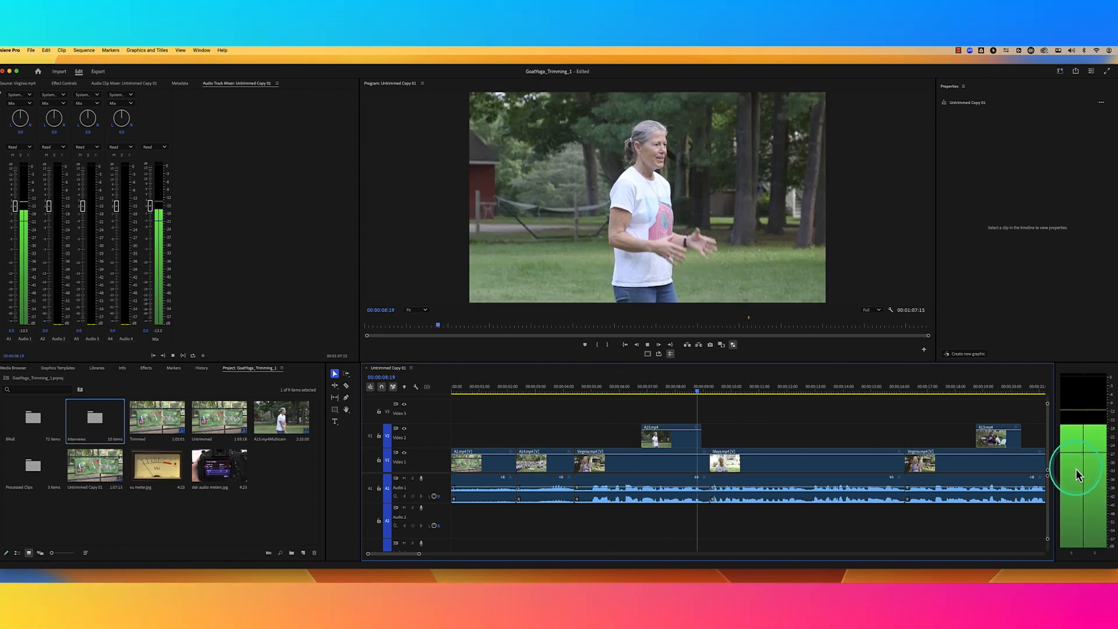
left_click(349, 462)
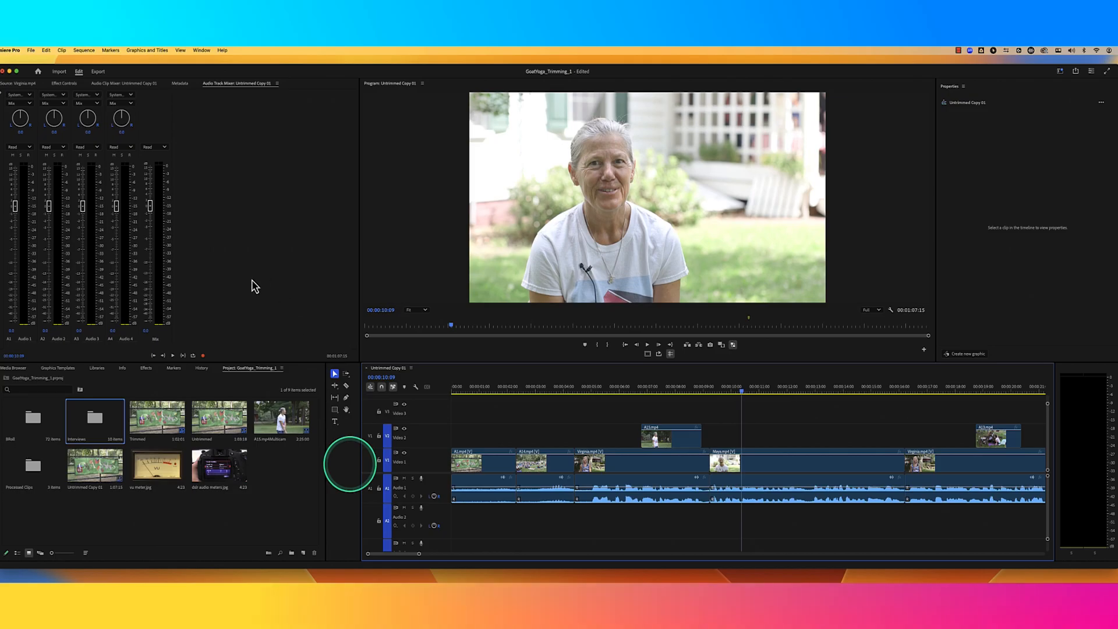
Close the Audio Track Mixer to show the source clip and return the playhead to the start of the sequence.
left_click(240, 126)
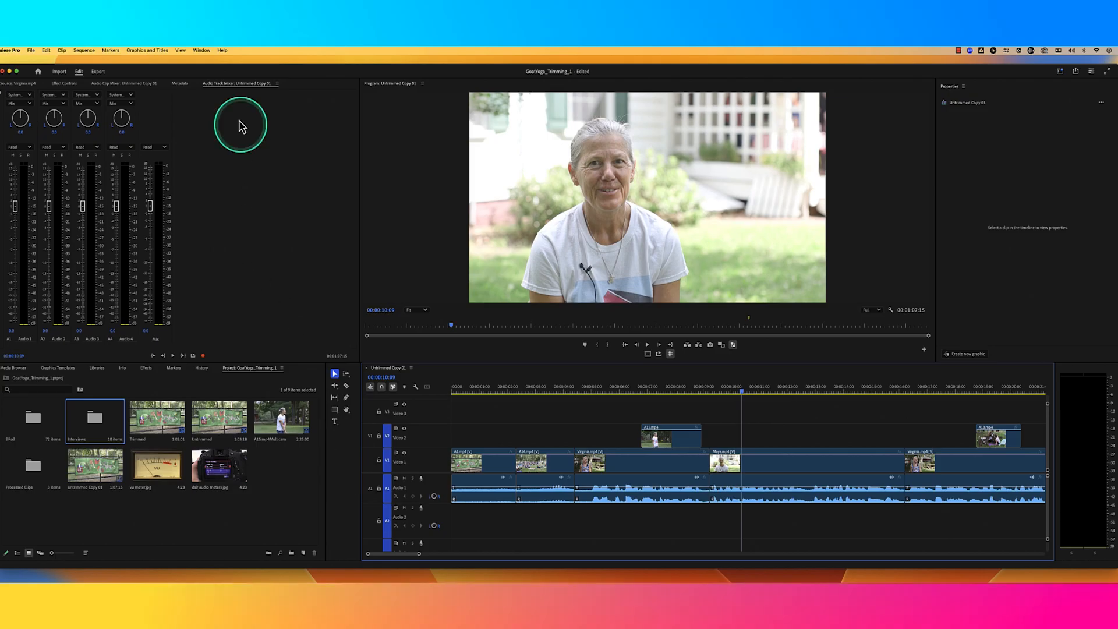
left_click(277, 83)
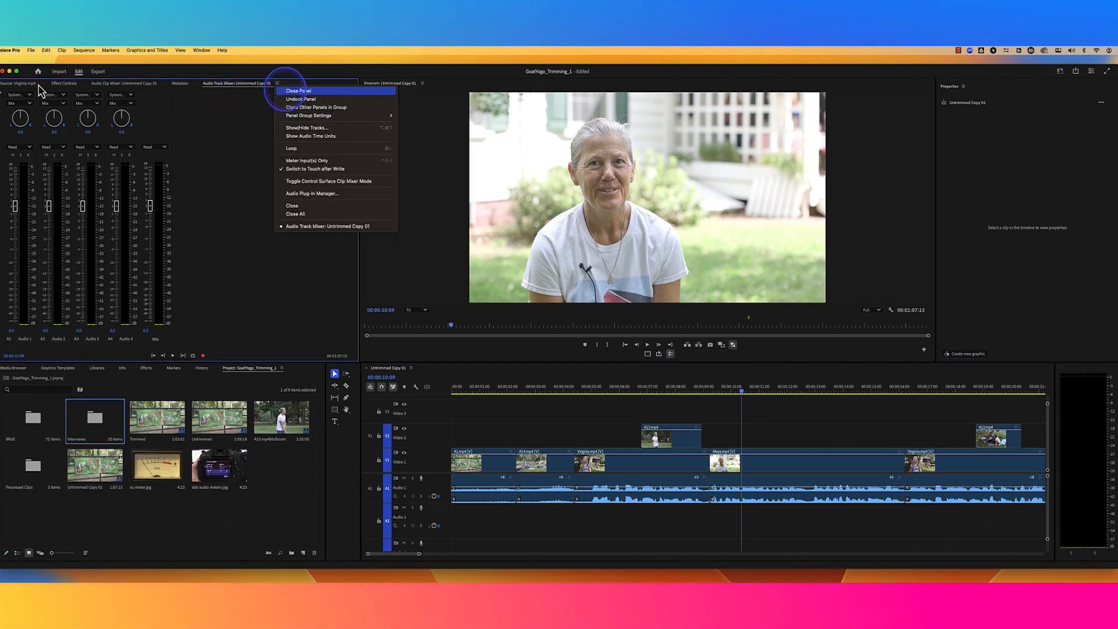
left_click(21, 84)
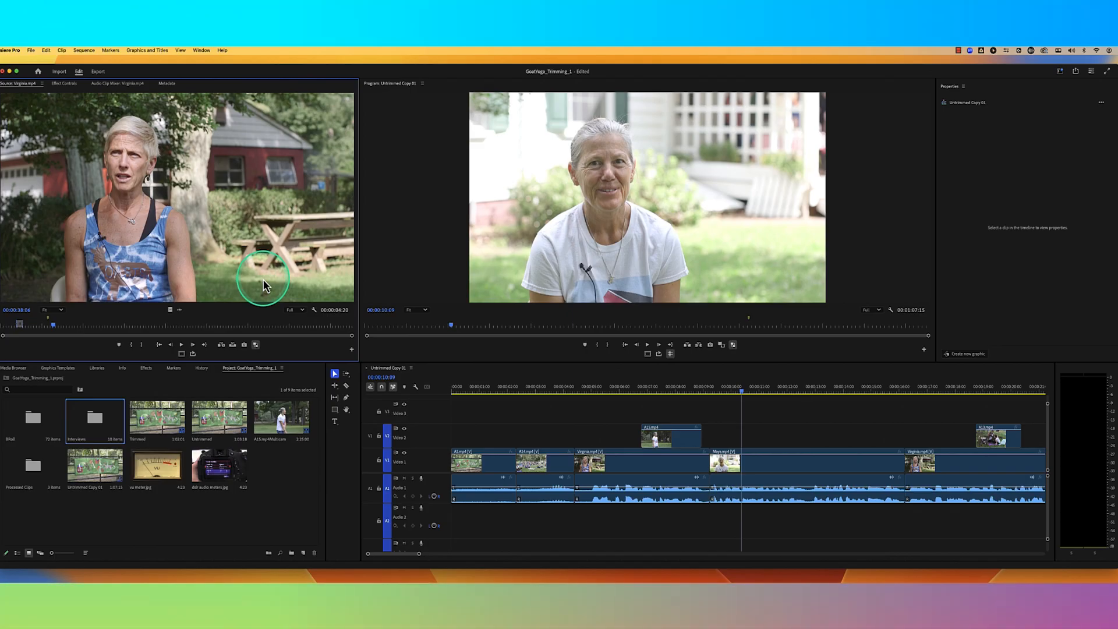
left_click_drag(592, 397, 443, 391)
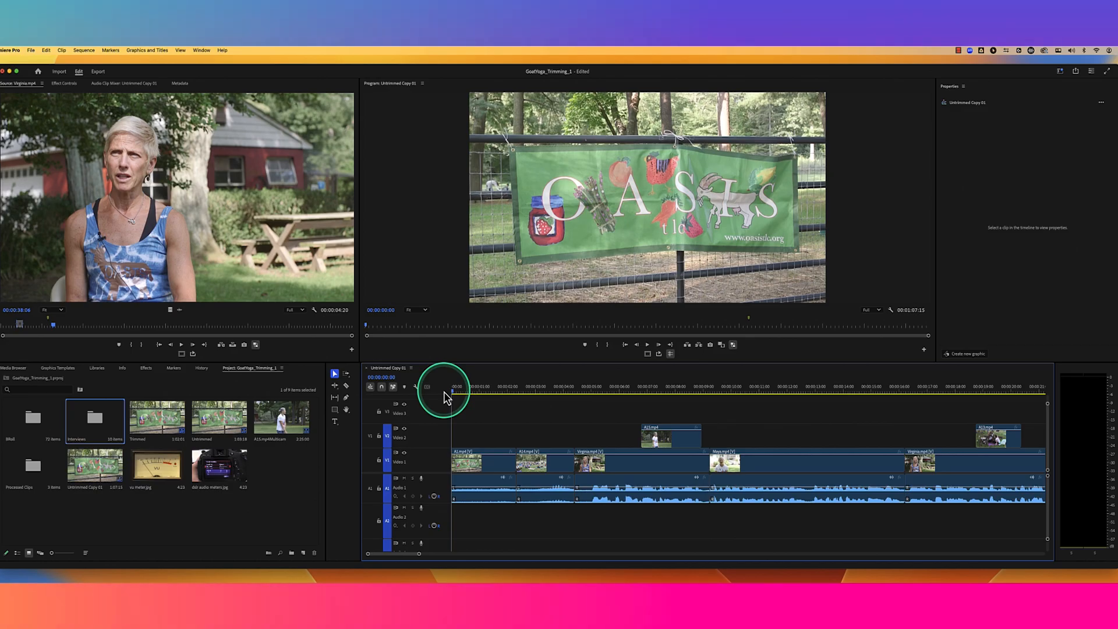
Play the sequence from about 00:00:00:15 through the opening clip into the second clip, checking the levels in the audio meters.
left_click(469, 392)
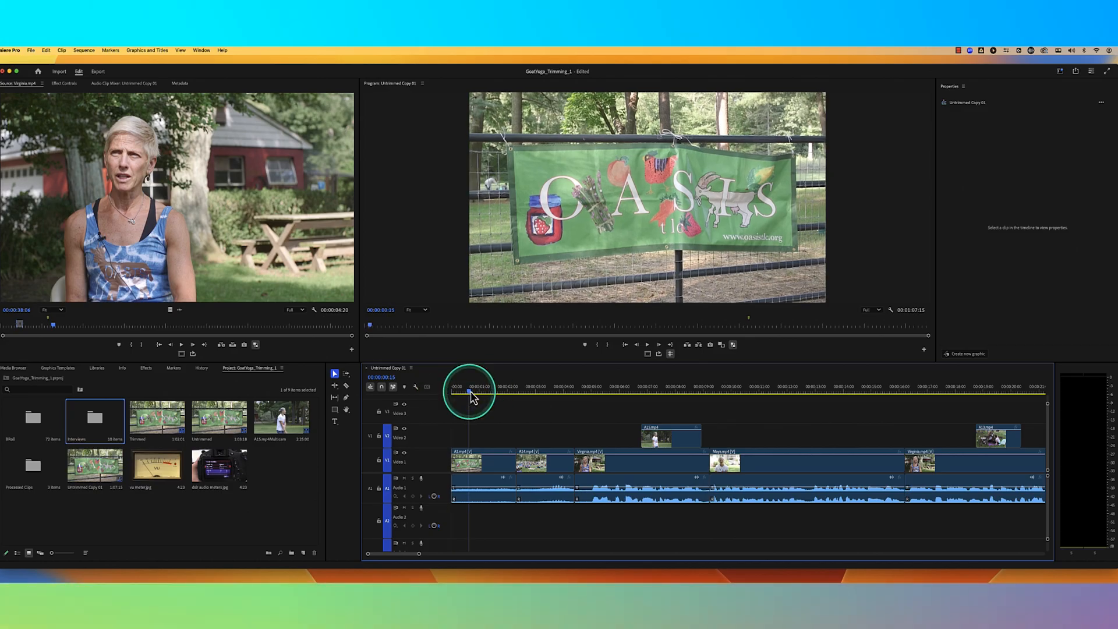
left_click(562, 257)
key("space")
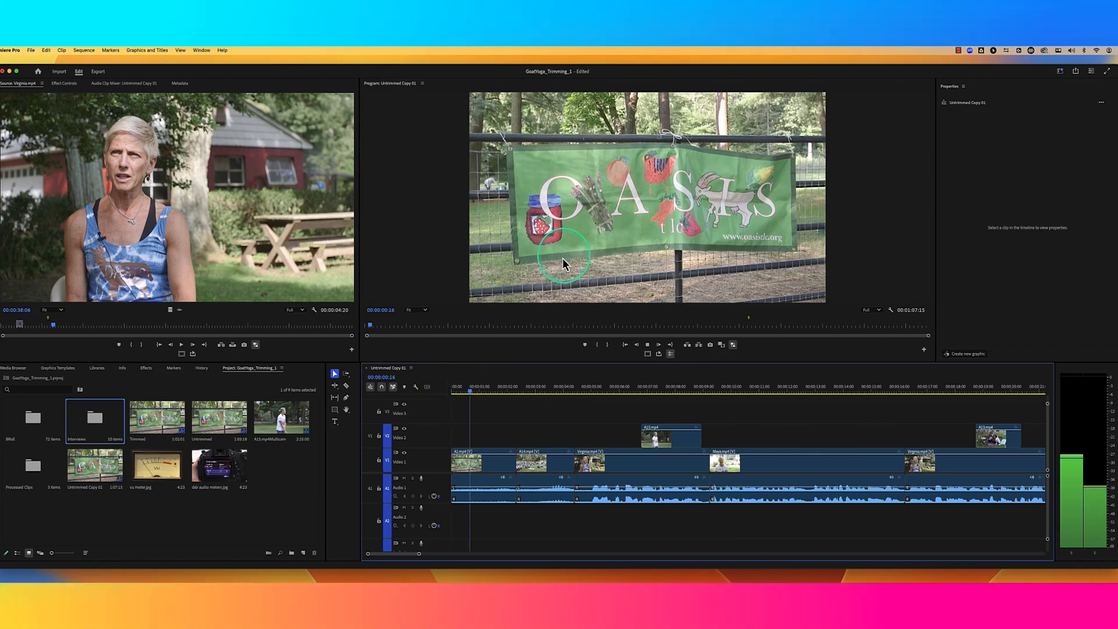
key("space")
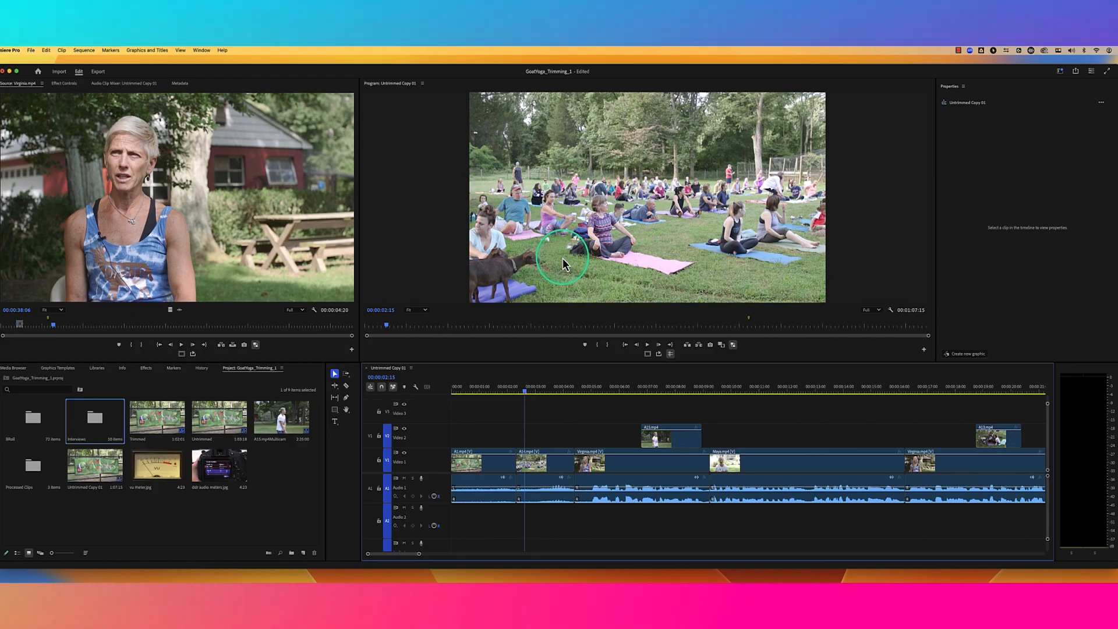
Replay the second half of the second clip several times up to the first Virginia.mp4 clip and compare both channels in the audio meters.
left_click(532, 392)
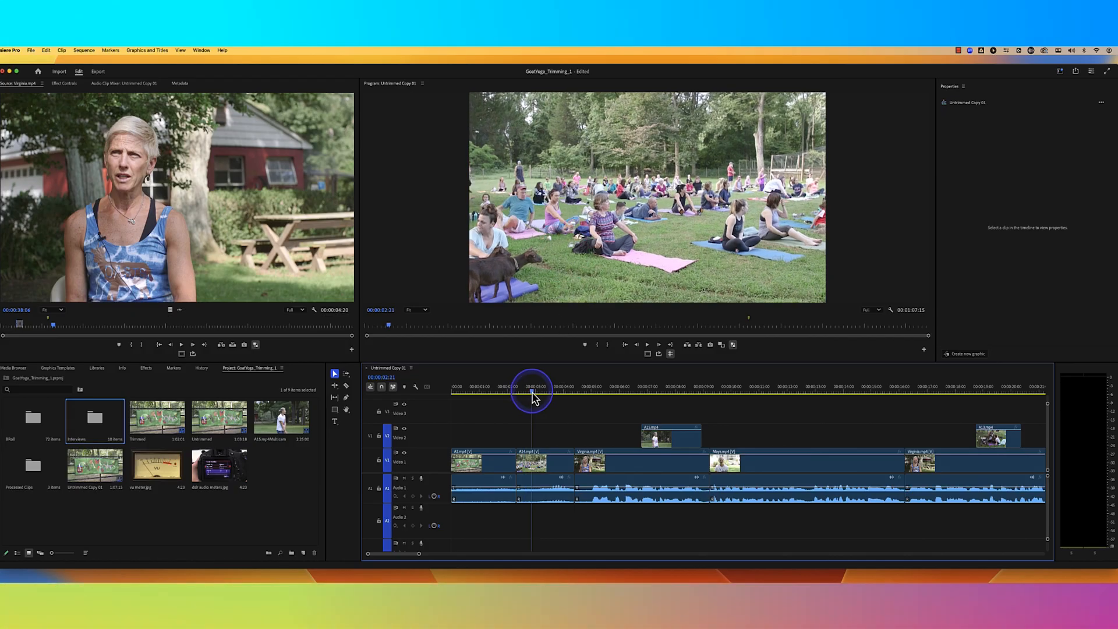
key("space")
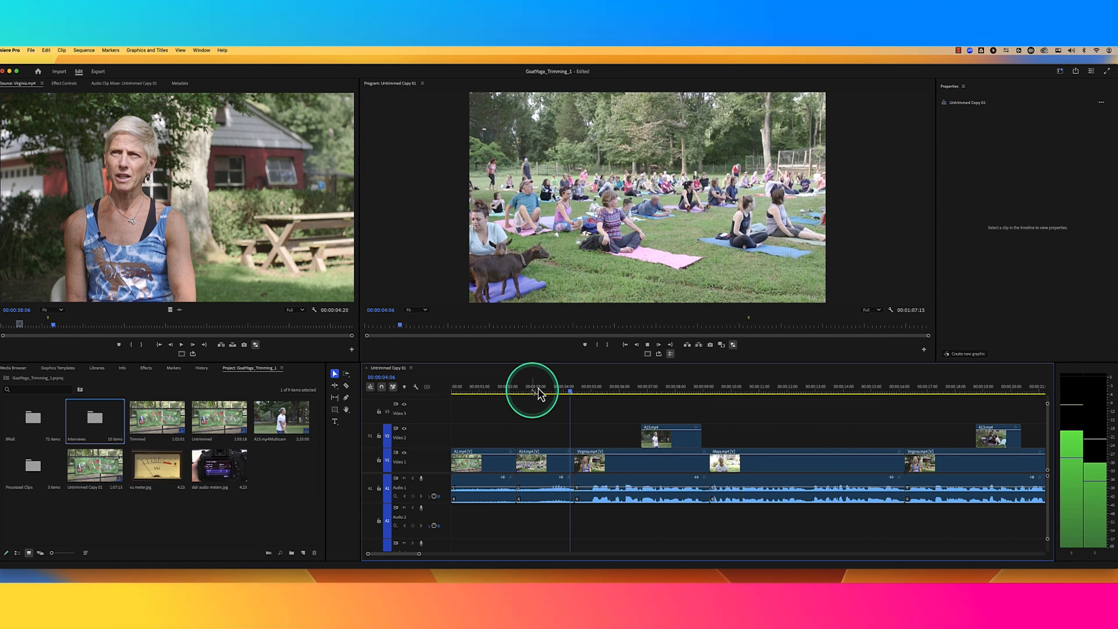
key("space")
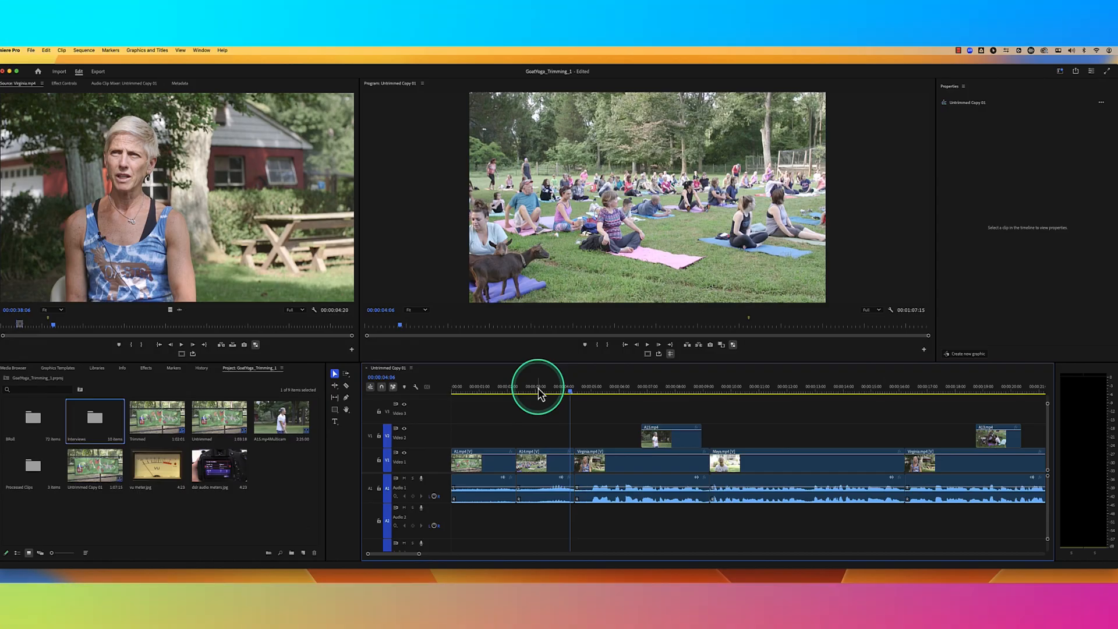
left_click(528, 392)
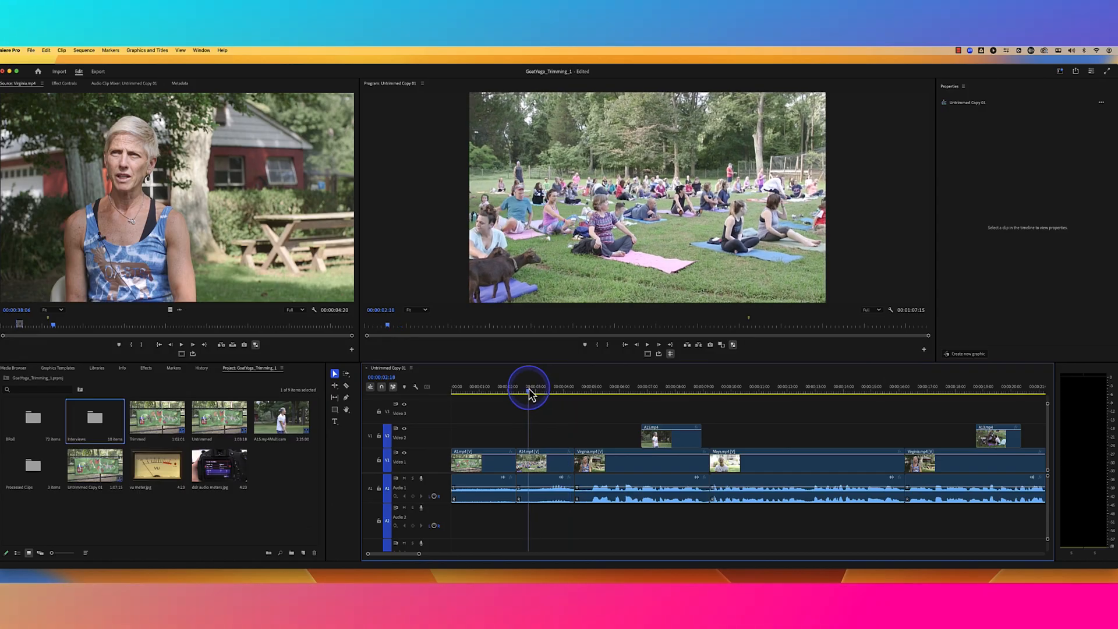
key("space")
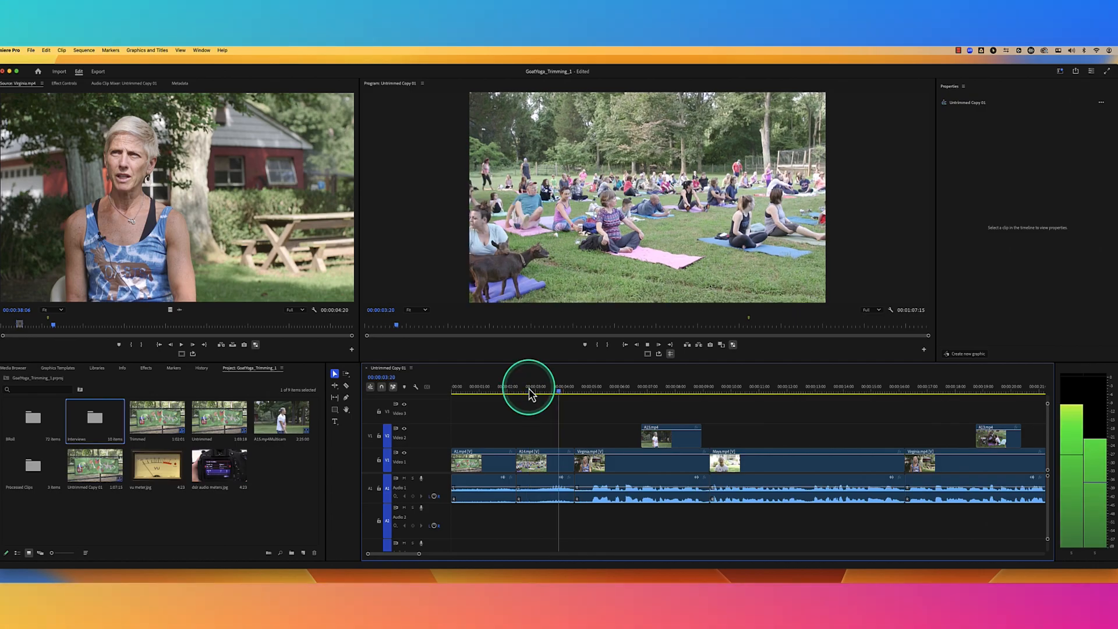
key("space")
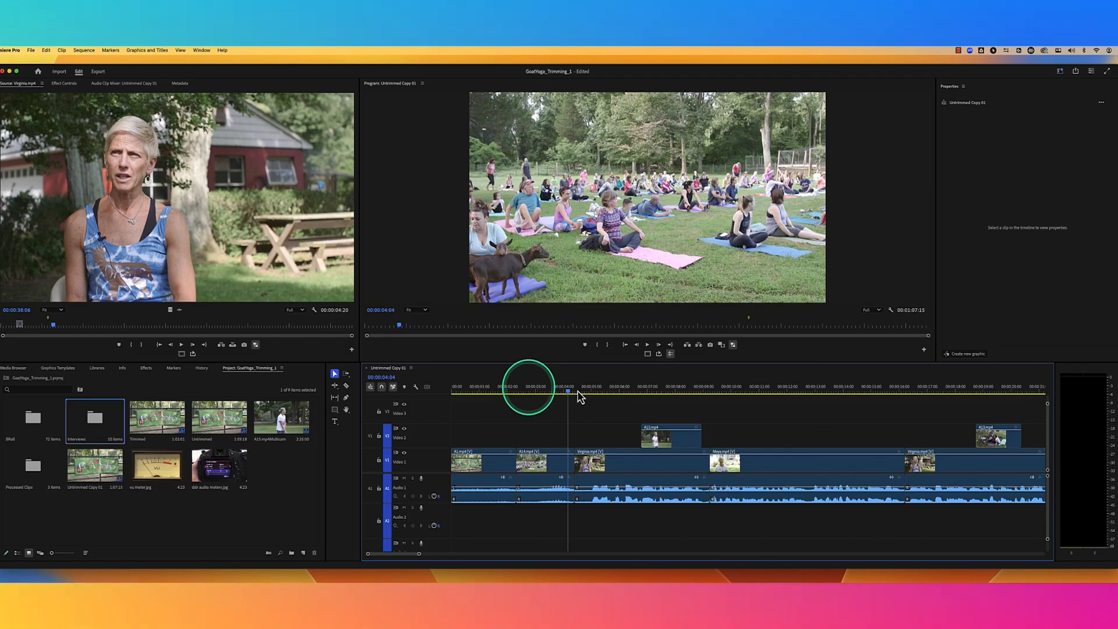
left_click(544, 394)
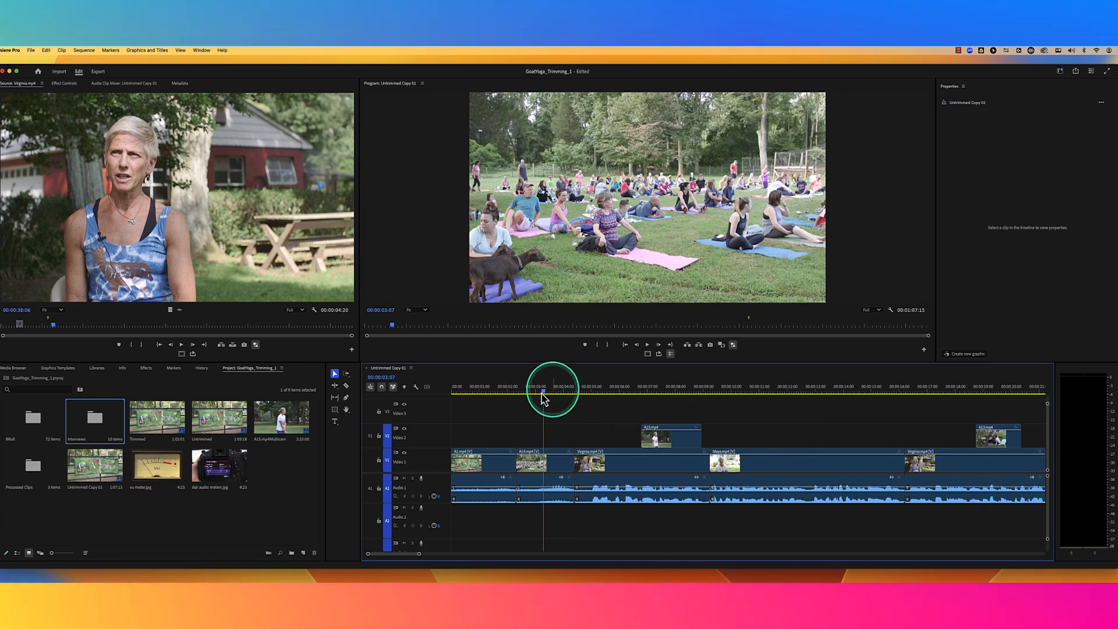
key("space")
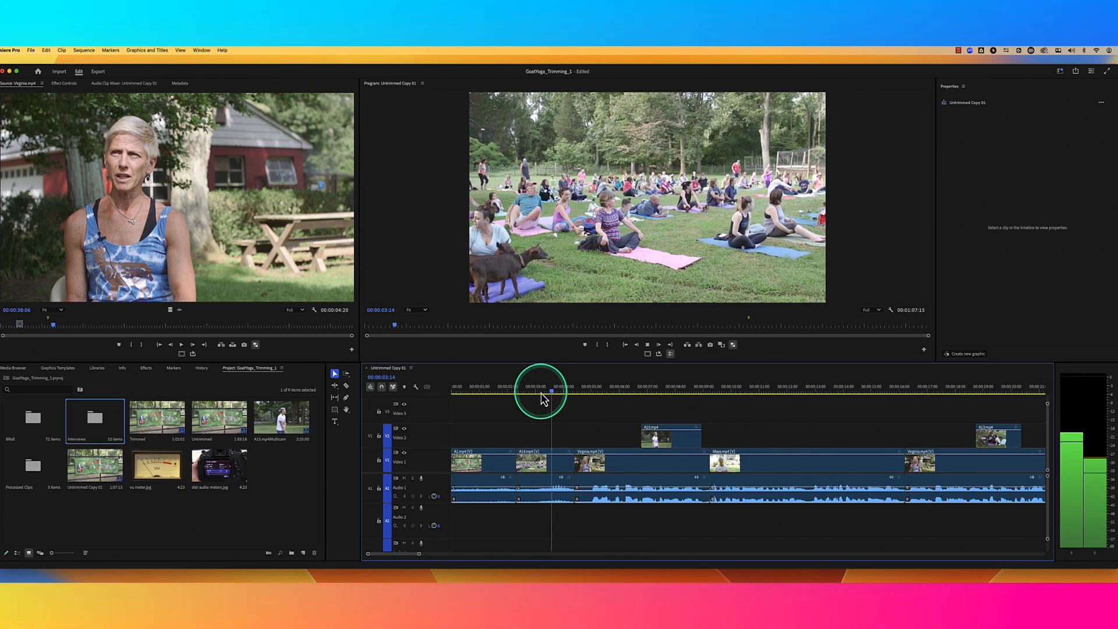
key("space")
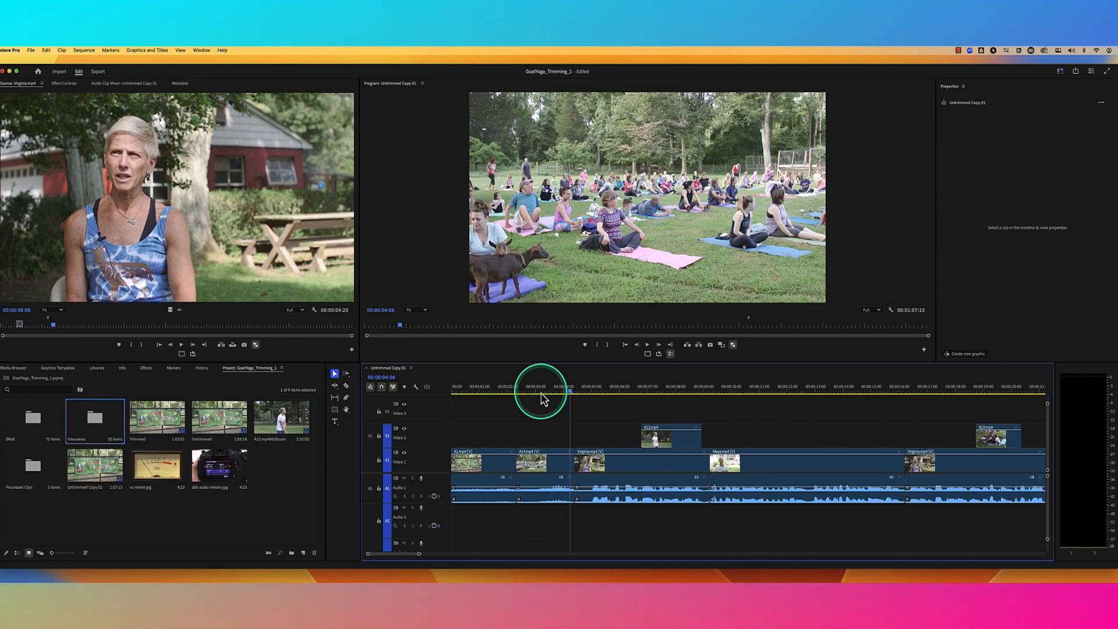
Open vu meter.jpg in the Source Monitor and examine the VU scale from -20 through 0 to the red zone.
double_click(167, 467)
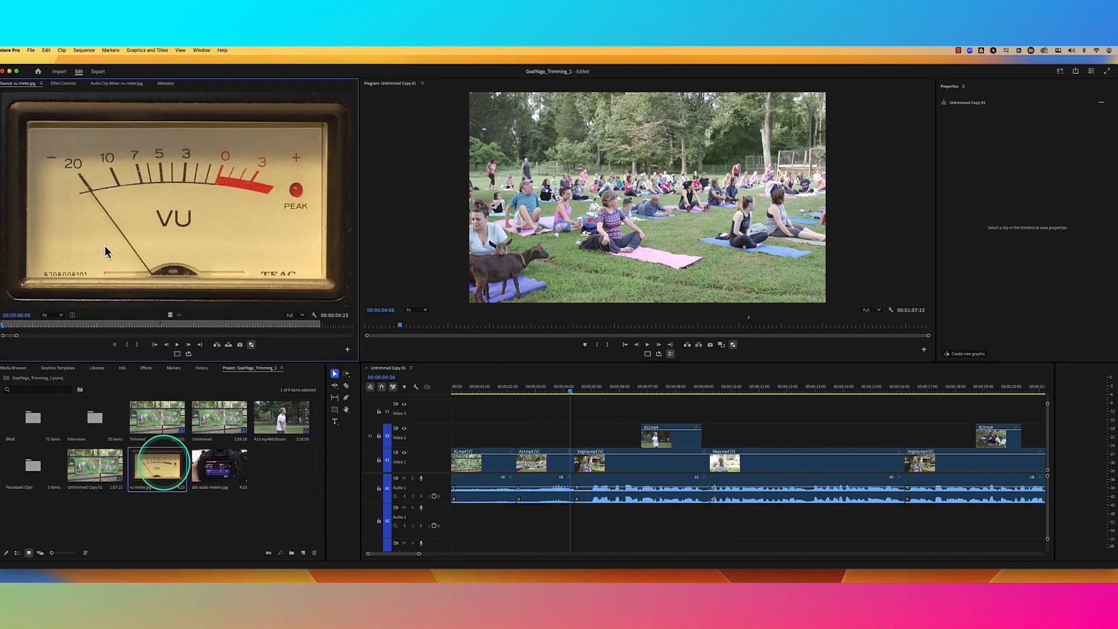
left_click(99, 196)
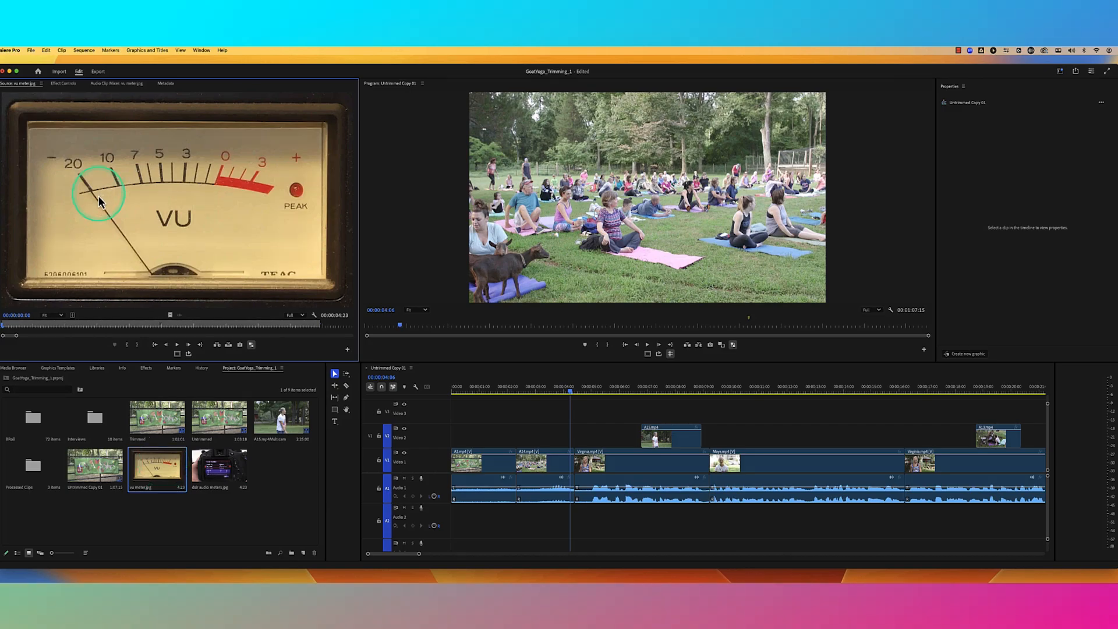
left_click(117, 233)
left_click(259, 184)
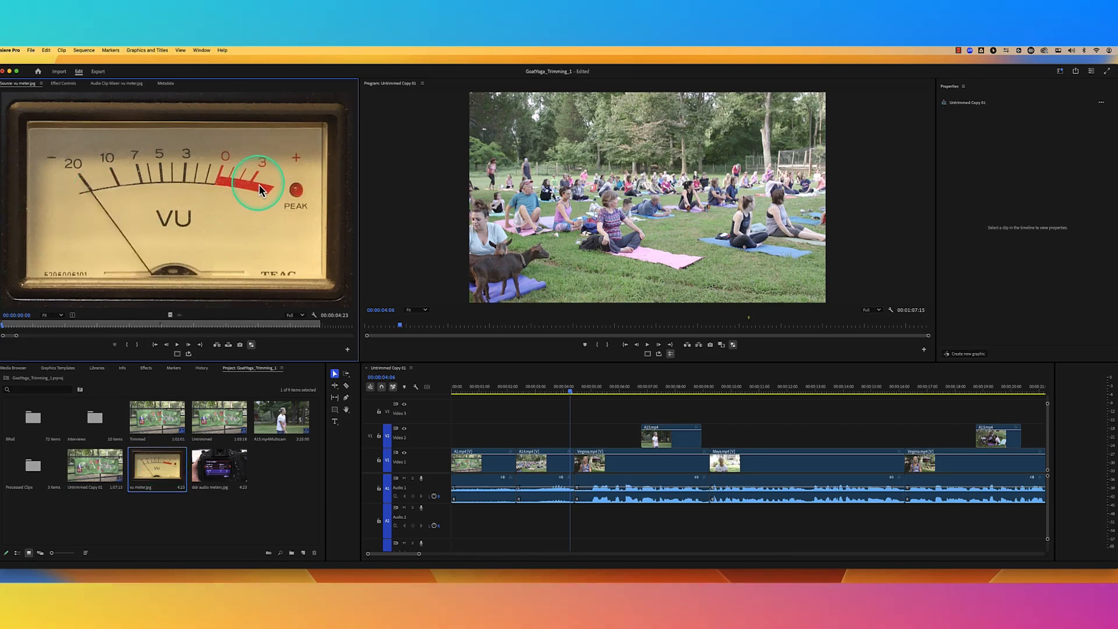
left_click(218, 199)
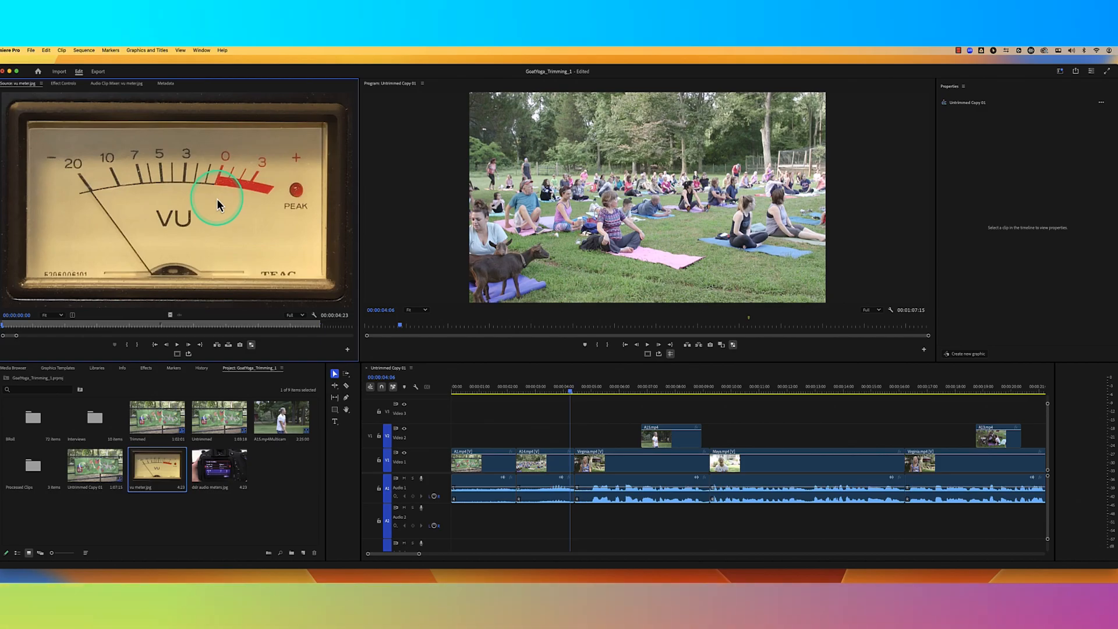
key("ctrl+alt+m")
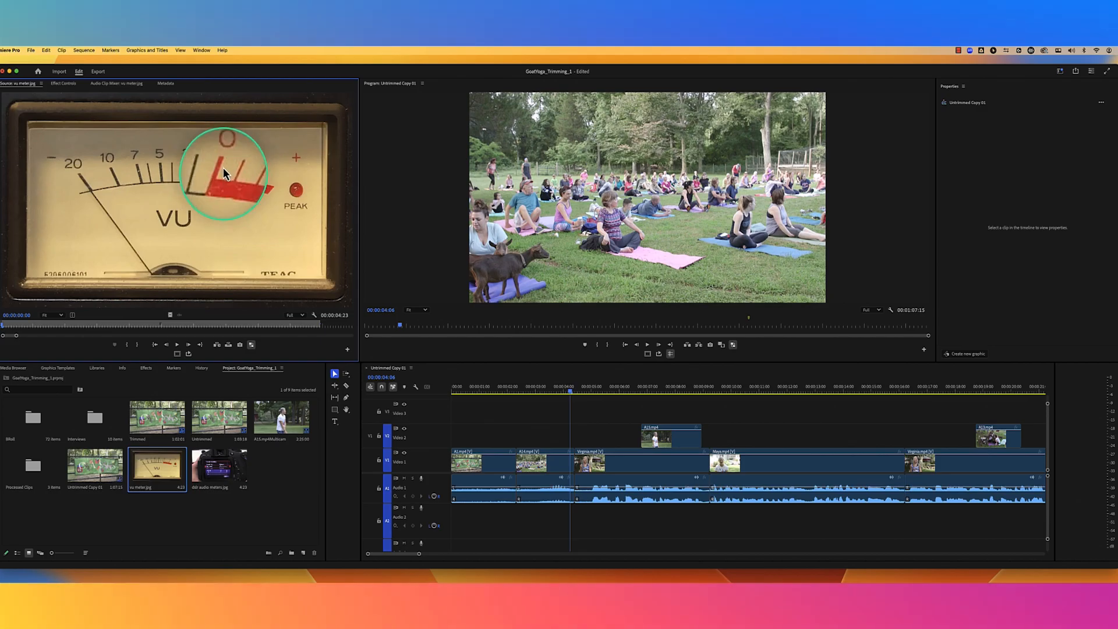
key("ctrl+alt+m")
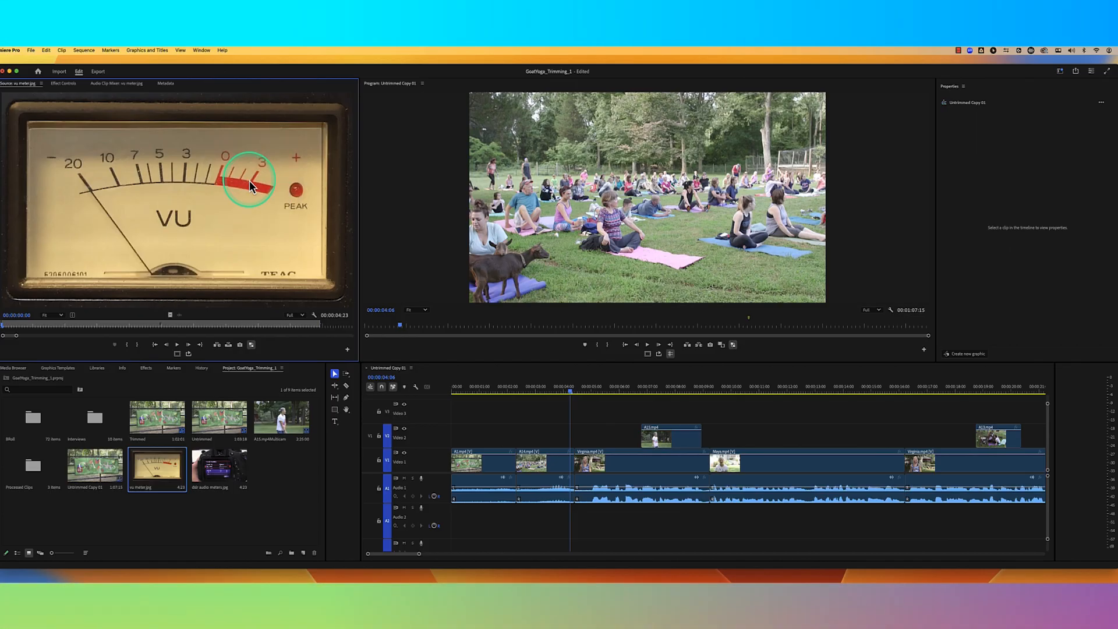
Park the playhead in the first Virginia.mp4 clip and open the dslr audio meters.jpg image to examine its decibel scale.
left_click(631, 390)
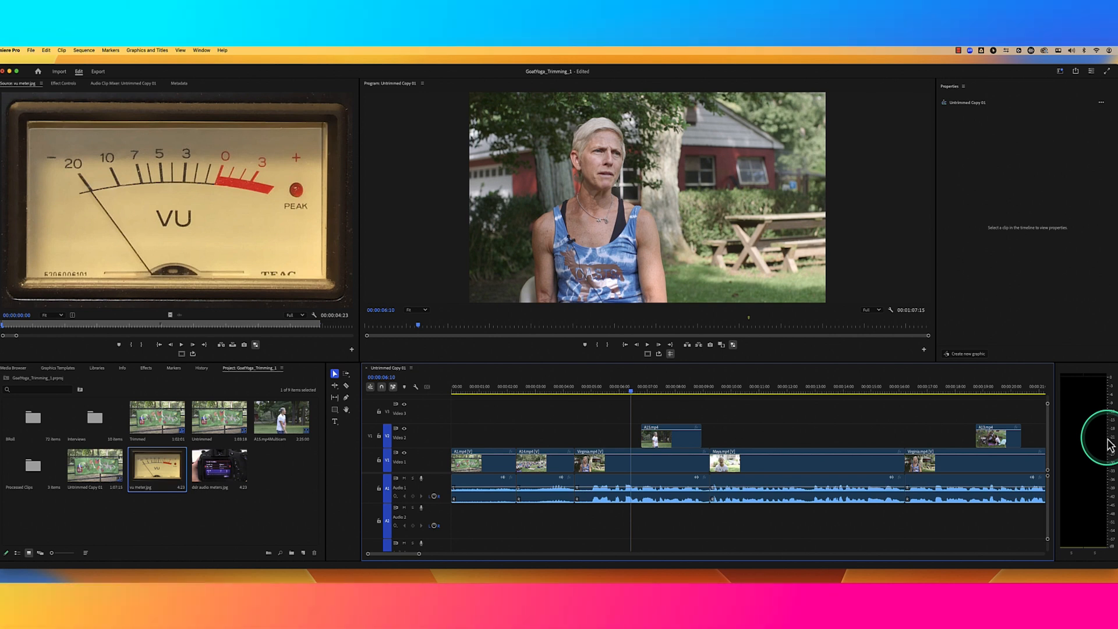
left_click(613, 391)
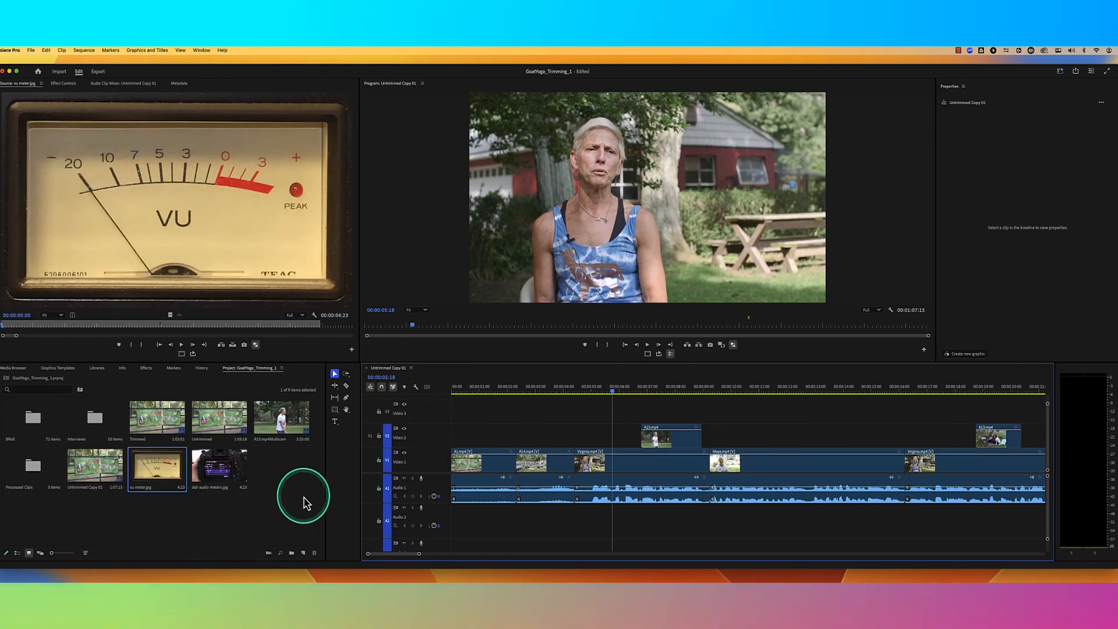
double_click(215, 478)
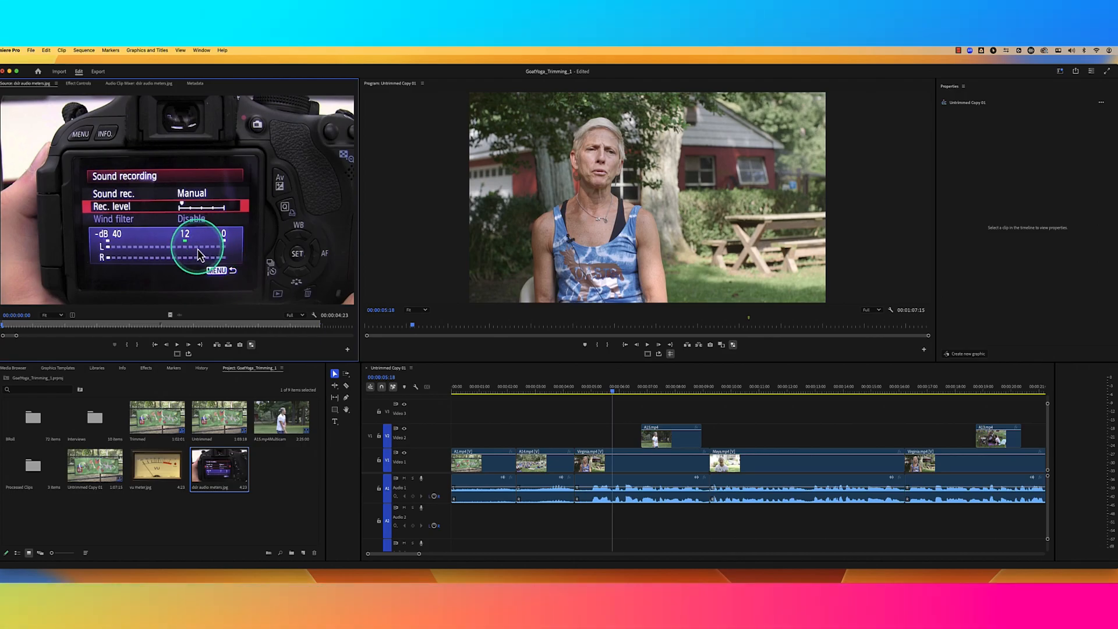
Play the first Virginia.mp4 clip twice from its middle and check the voice peaks in the audio meters.
left_click(593, 393)
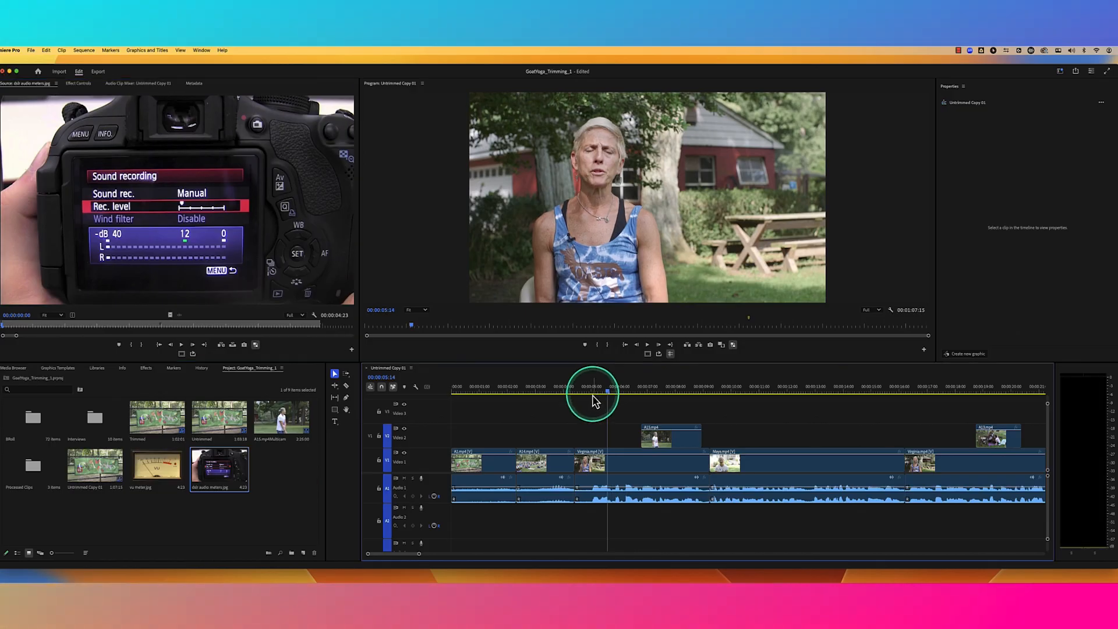
key("space")
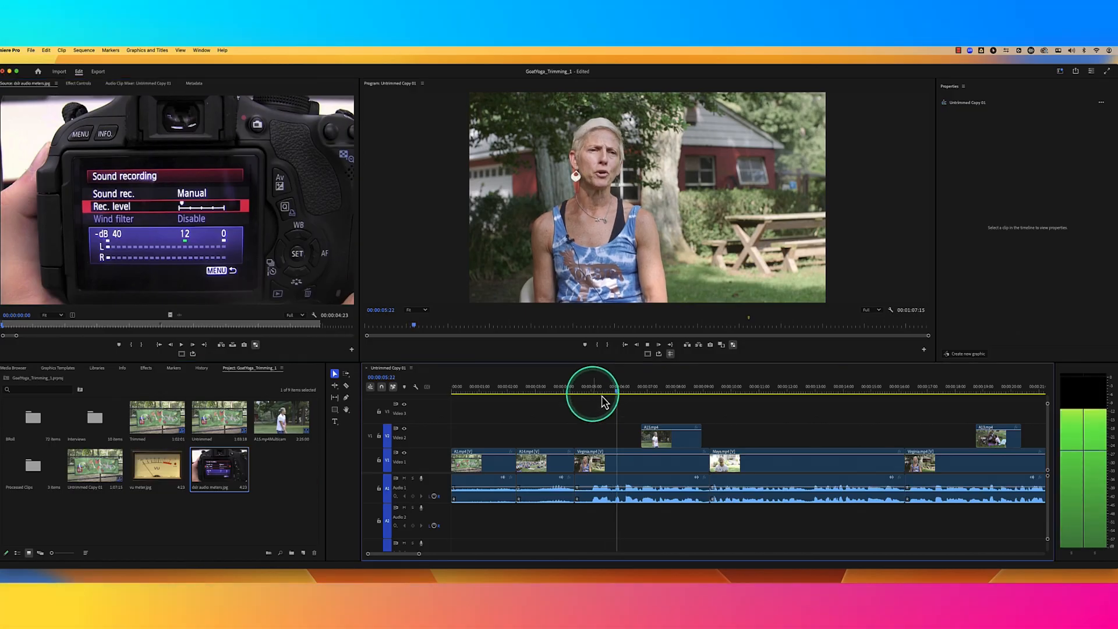
left_click(1081, 426)
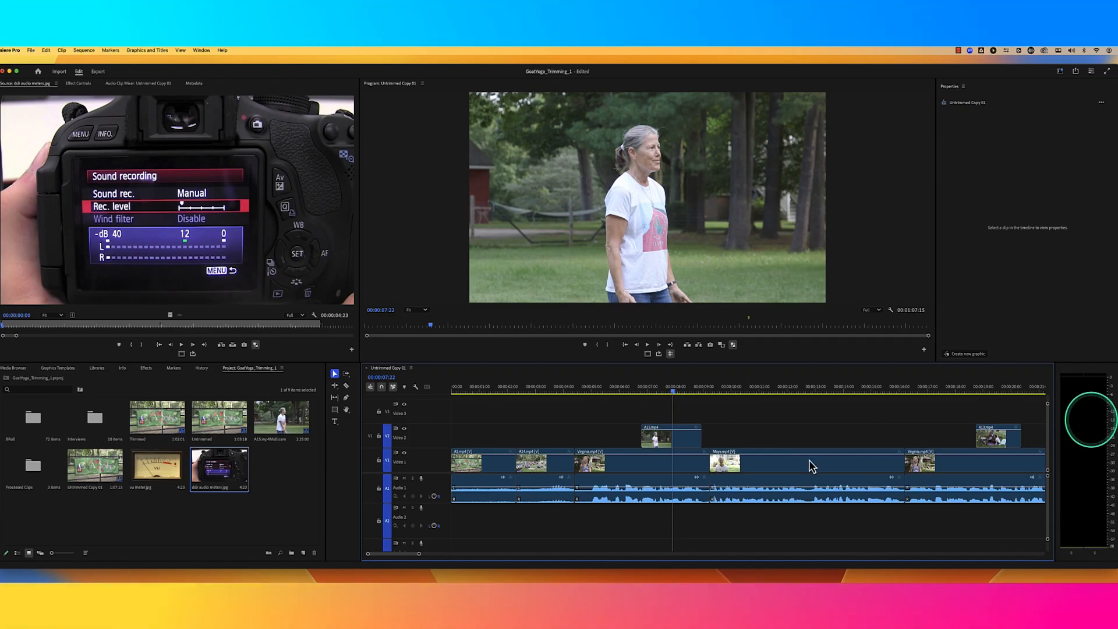
left_click(613, 391)
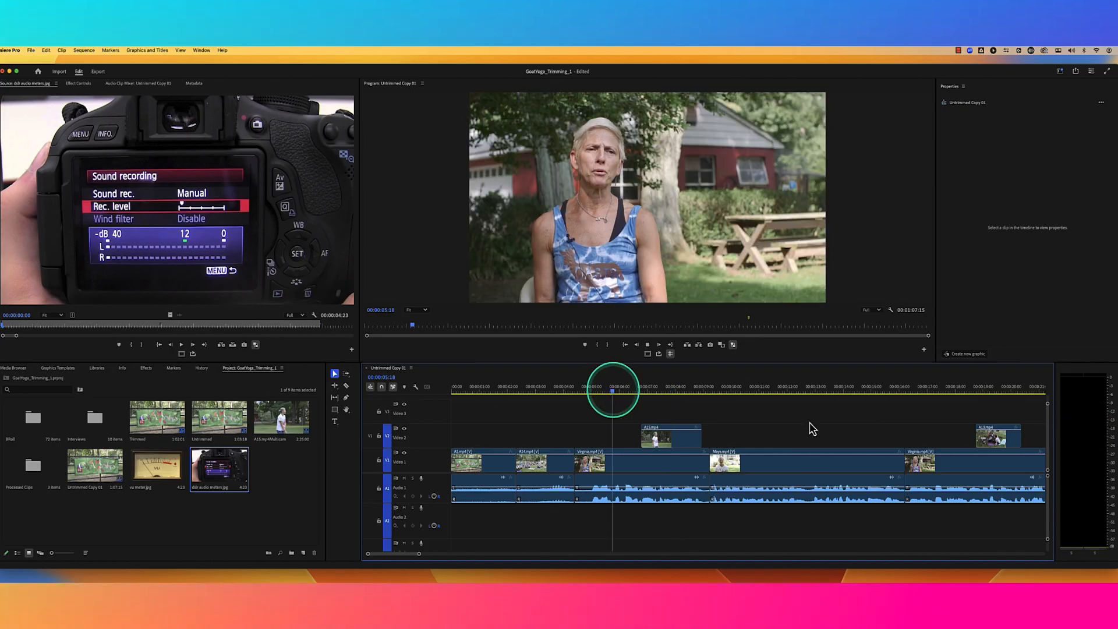
left_click(1067, 427)
left_click(1103, 431)
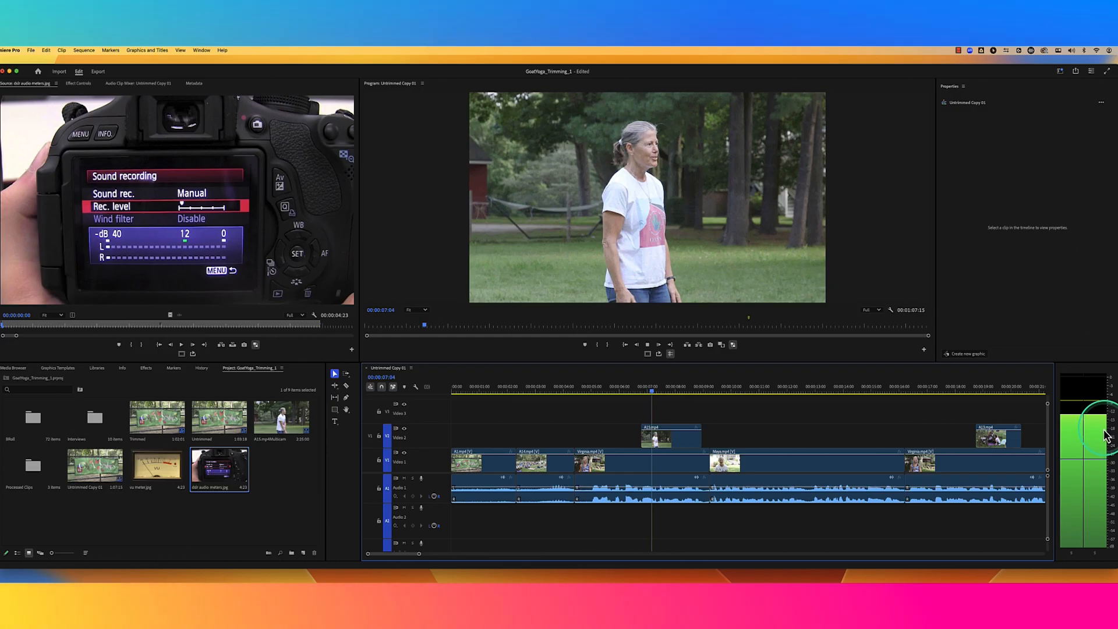
key("space")
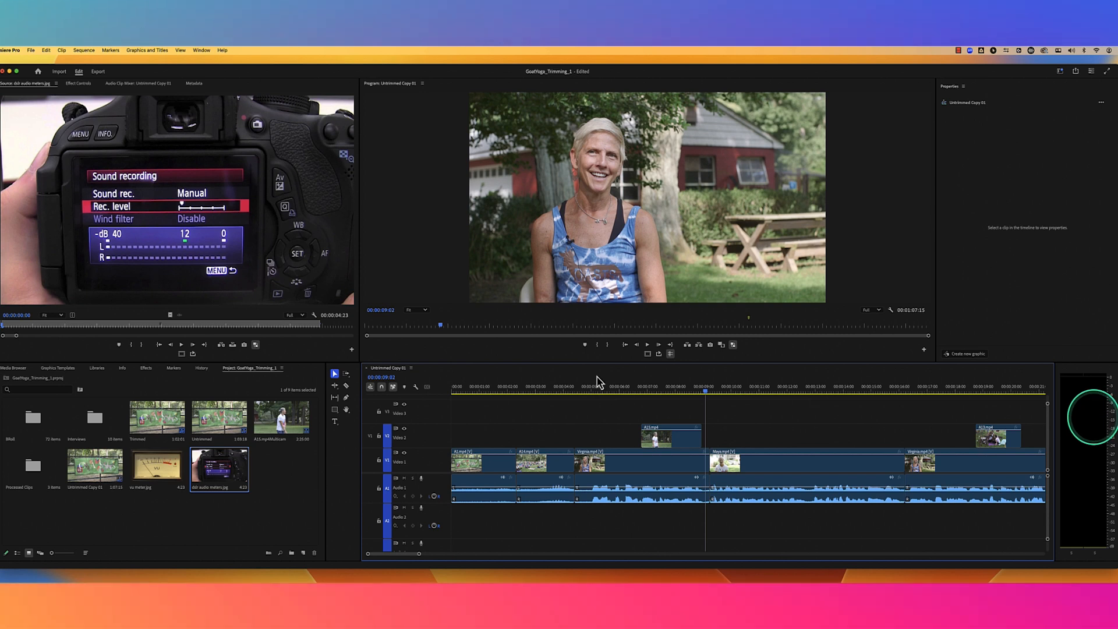
Play from the middle of the first Virginia.mp4 clip into Maya.mp4 and compare the two voices' levels in the audio meters.
left_click(608, 392)
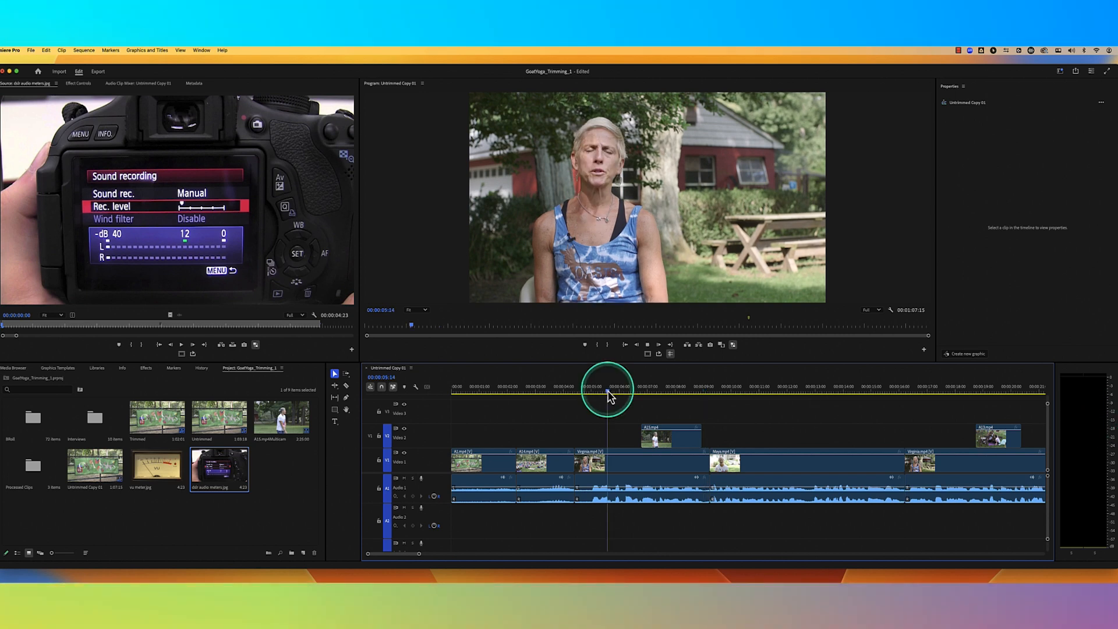
key("space")
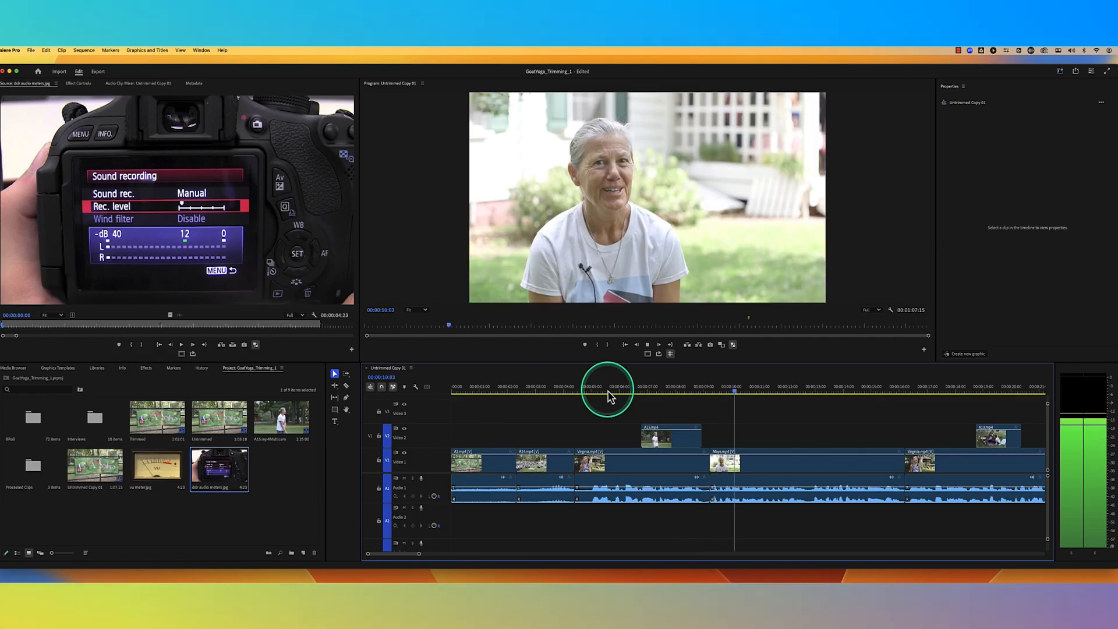
key("space")
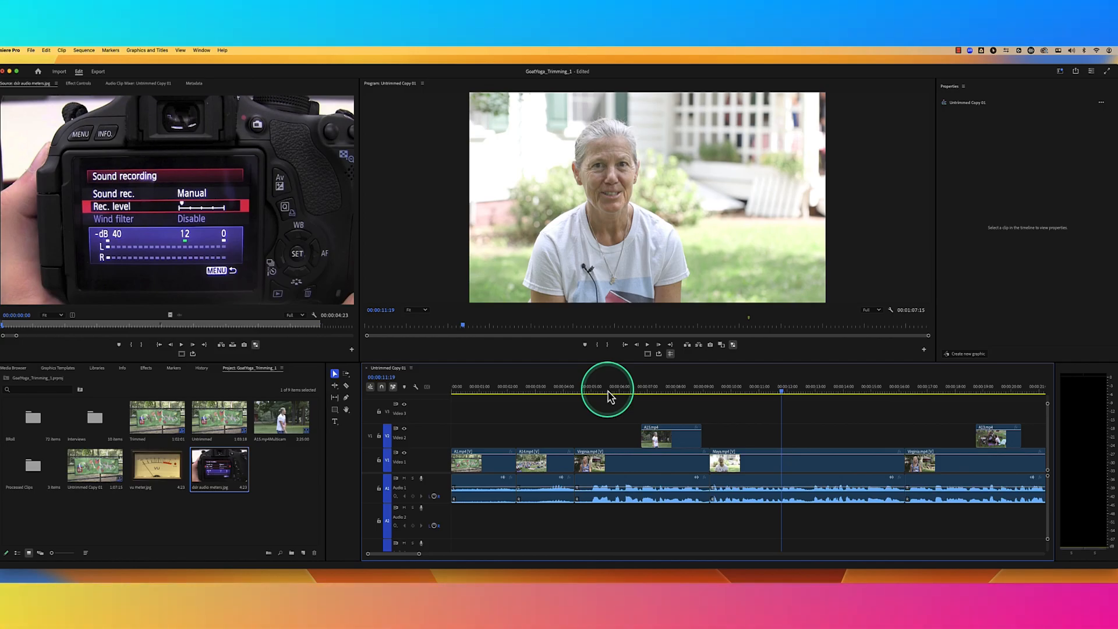
Replay the first Virginia.mp4 clip from 00:00:05:15 to check its level, and park the playhead at 00:00:05:20.
left_click(610, 395)
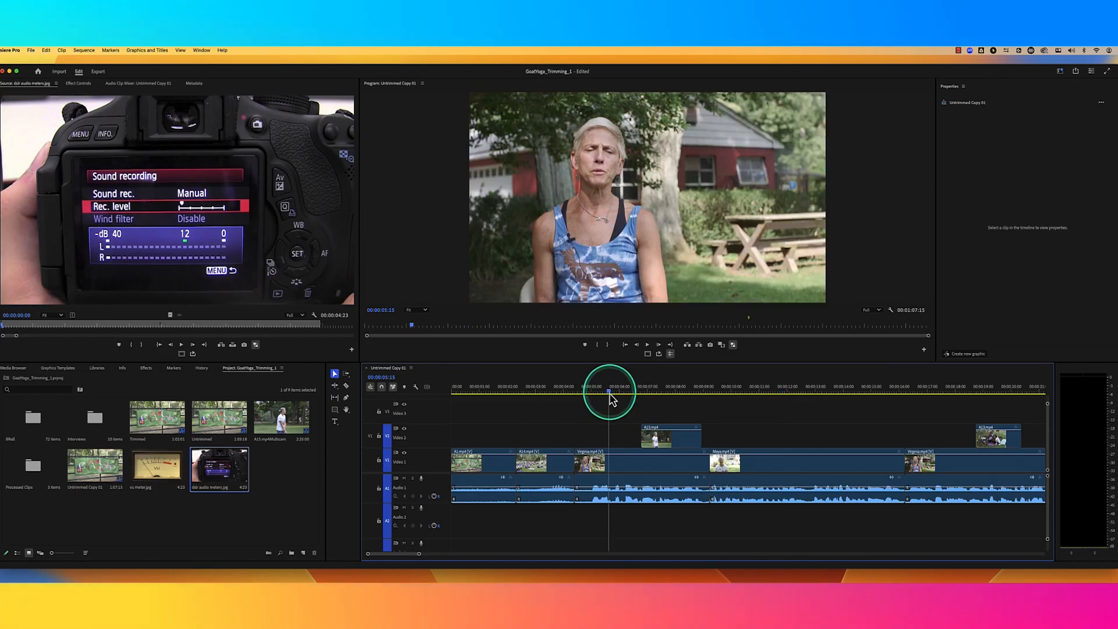
key("space")
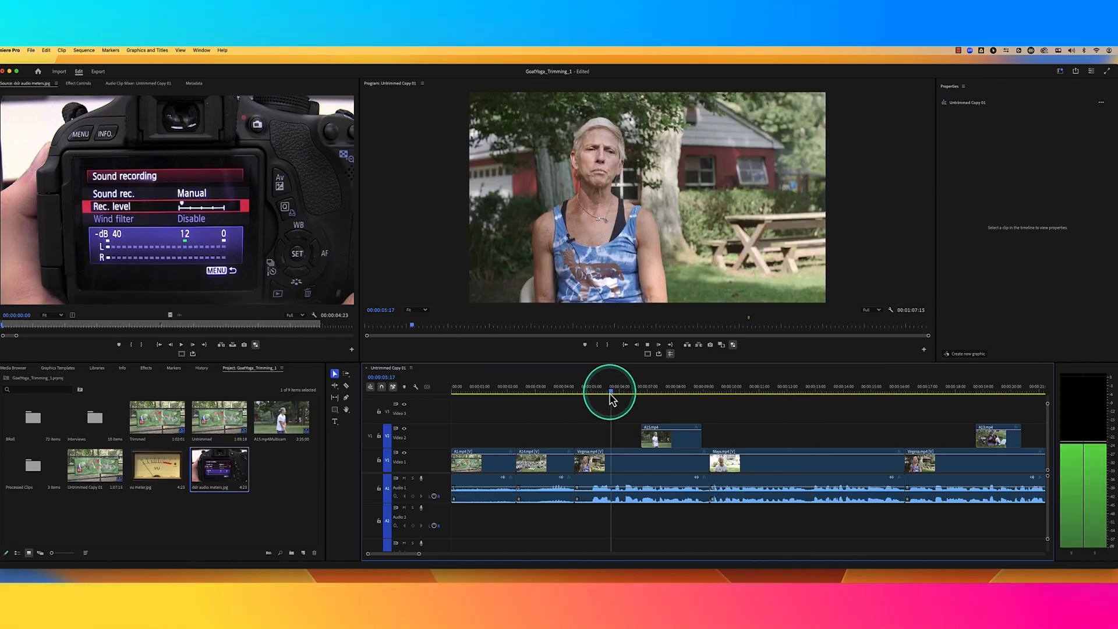
key("space")
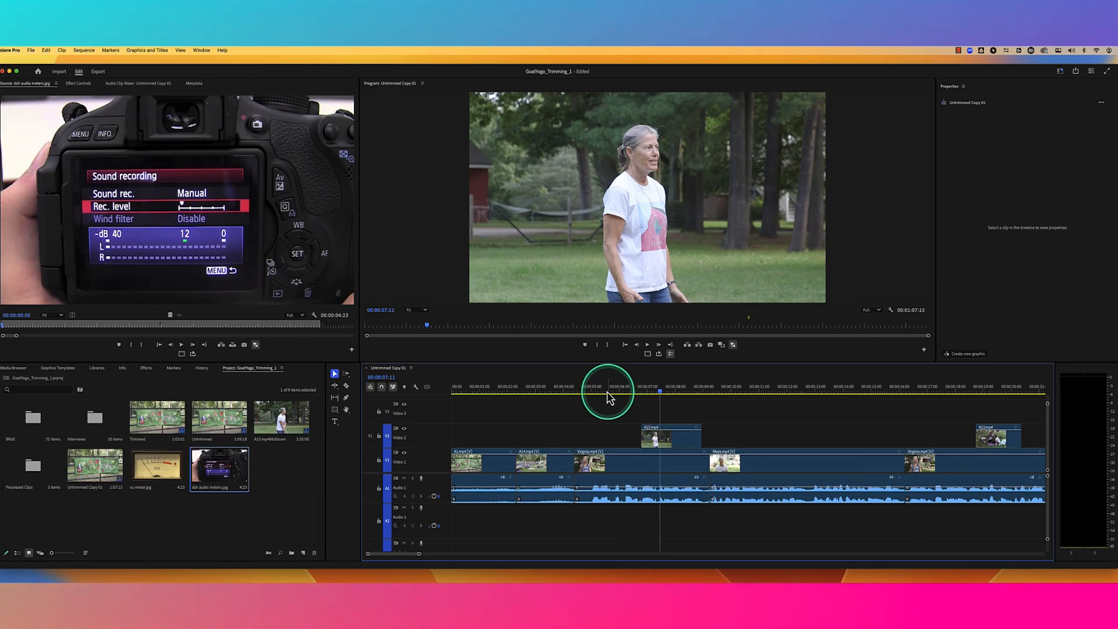
left_click(606, 391)
left_click(610, 391)
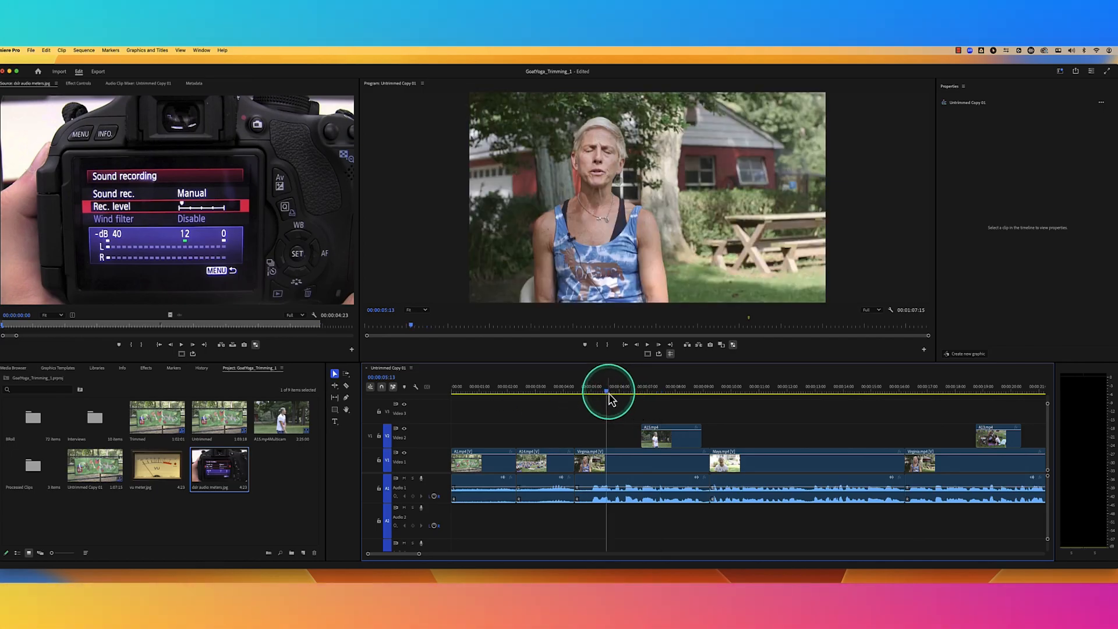
left_click(615, 392)
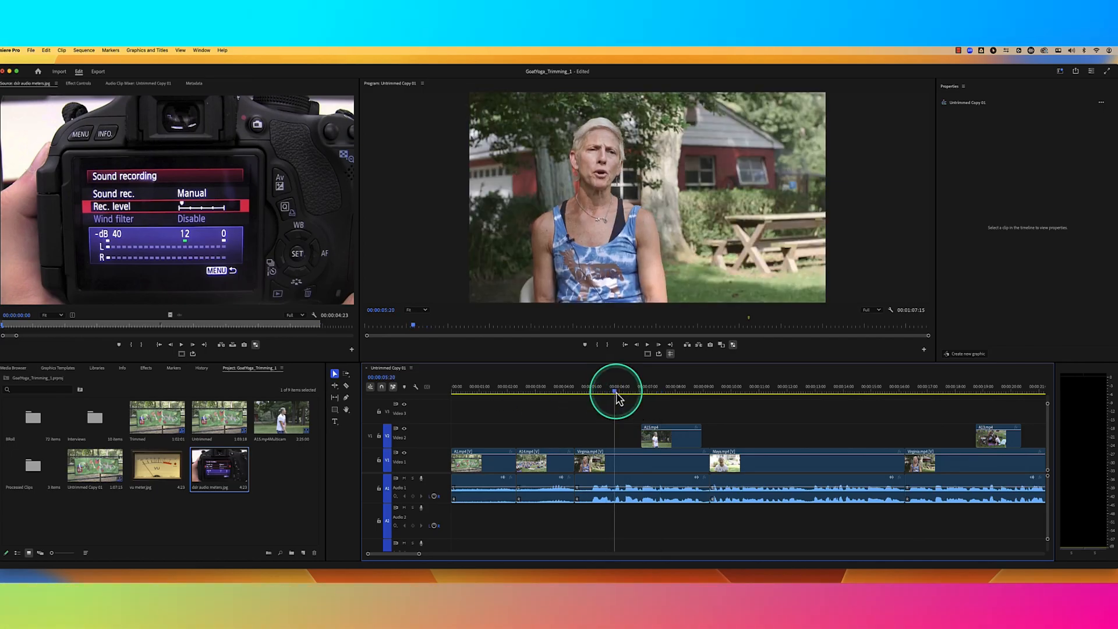
Rename the Untrimmed Copy 01 sequence as Main Sequence.
left_click(68, 491)
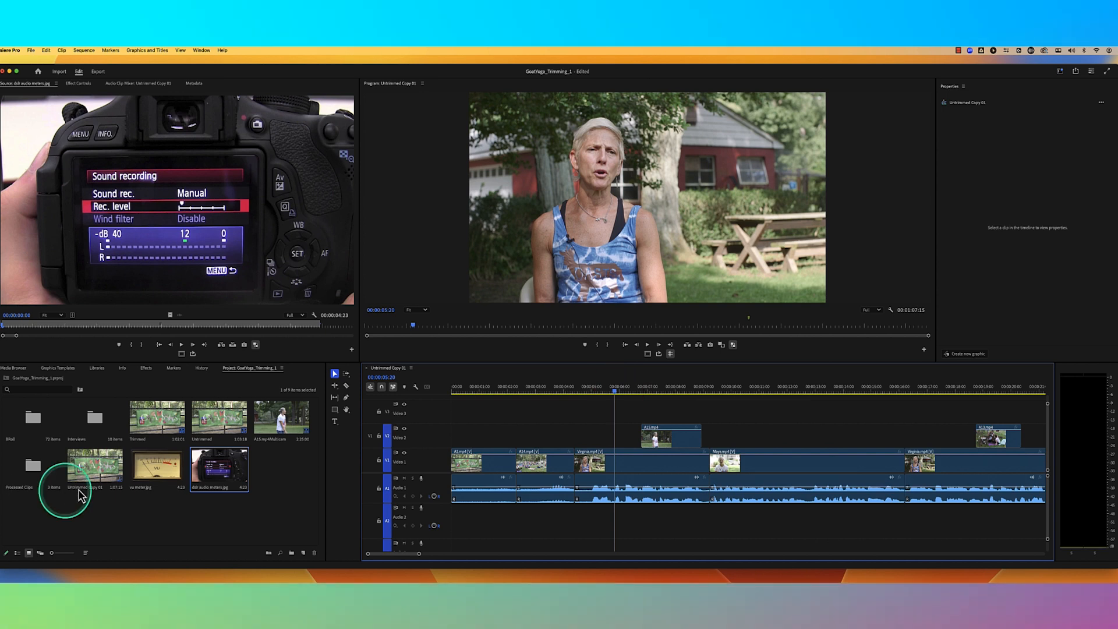
left_click(79, 487)
type("Main")
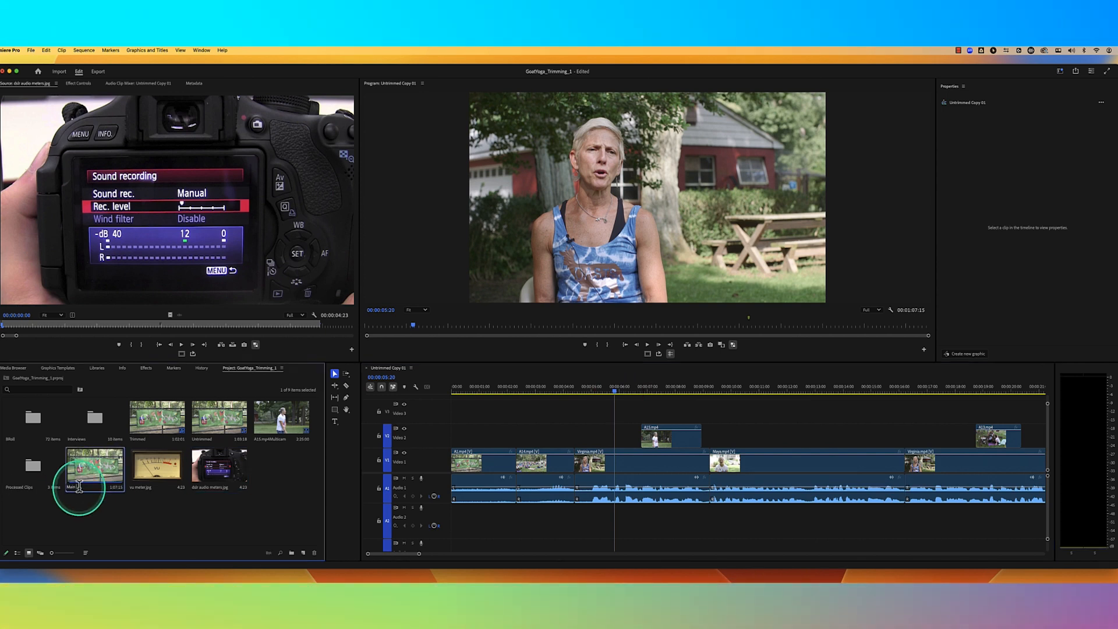
type(" Sequence")
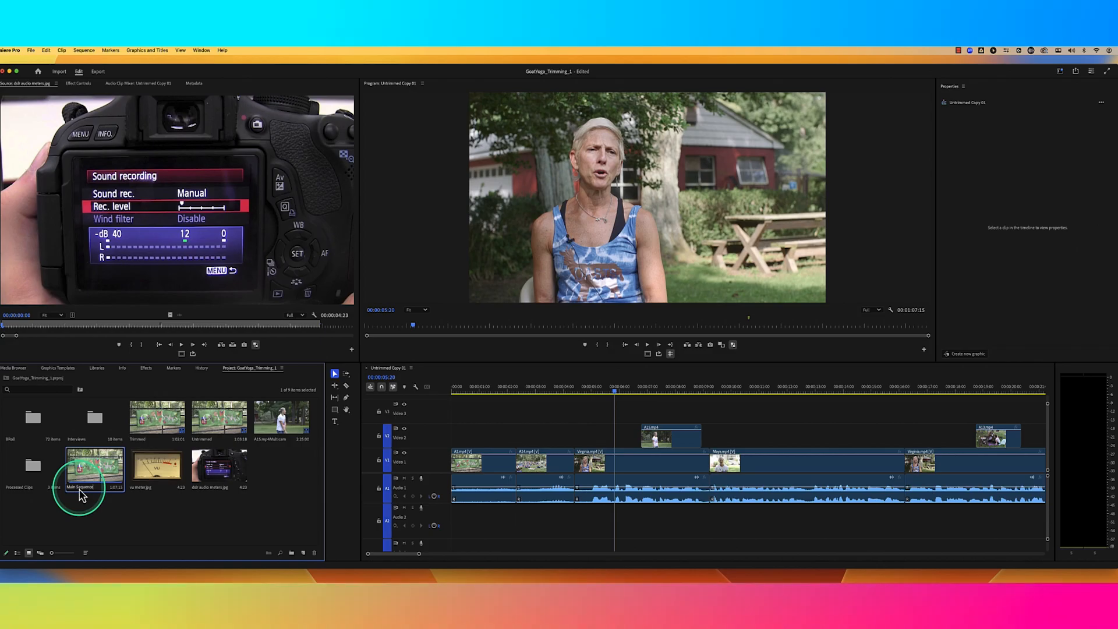
key("Tab")
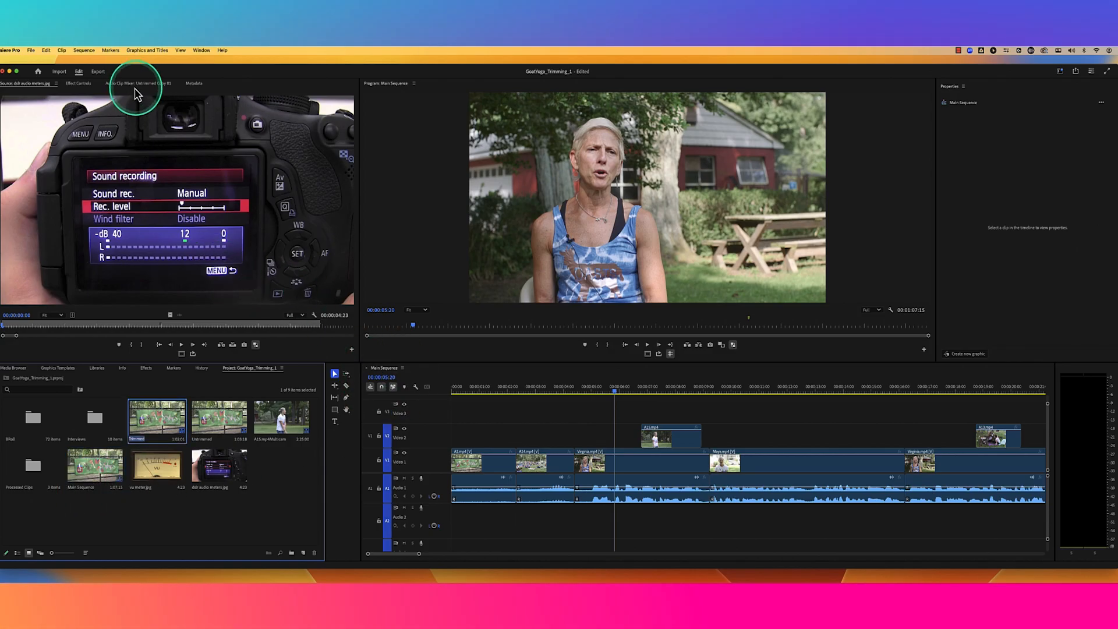
Open the Audio Clip Mixer, lower the first Virginia.mp4 clip's volume to about -6 dB and play it to check the level.
left_click(510, 379)
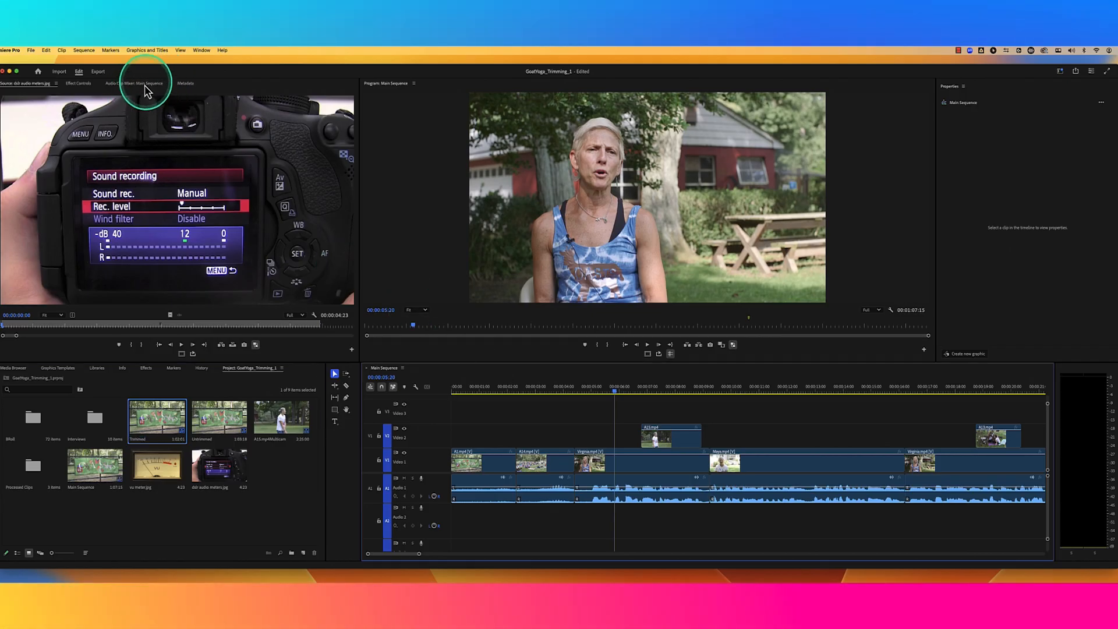
left_click(142, 85)
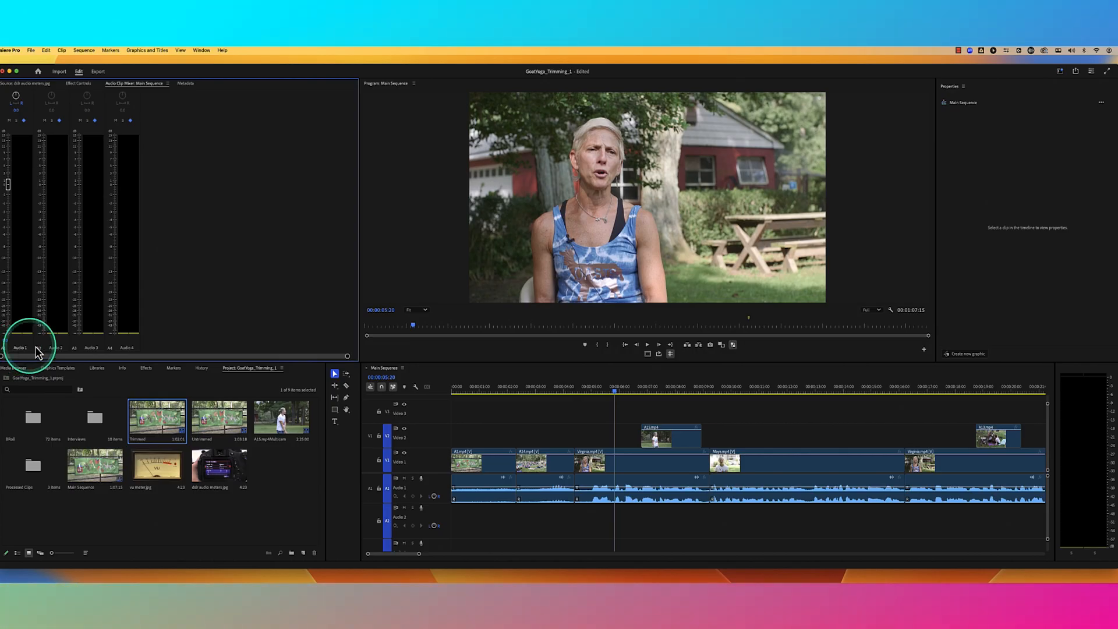
left_click(9, 187)
left_click_drag(8, 188, 9, 198)
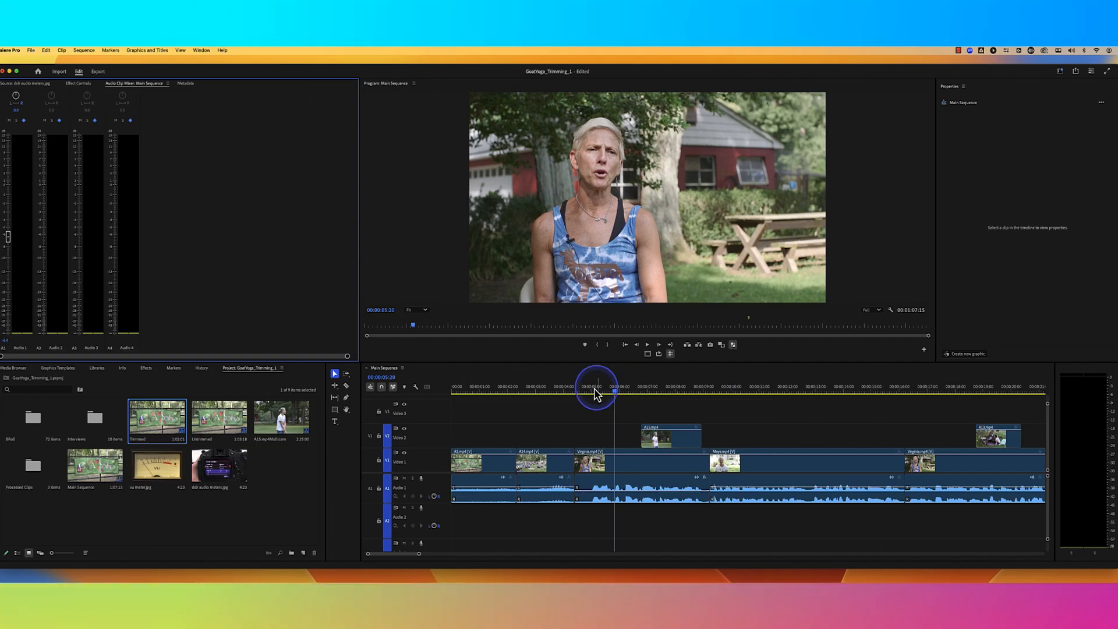
key("space")
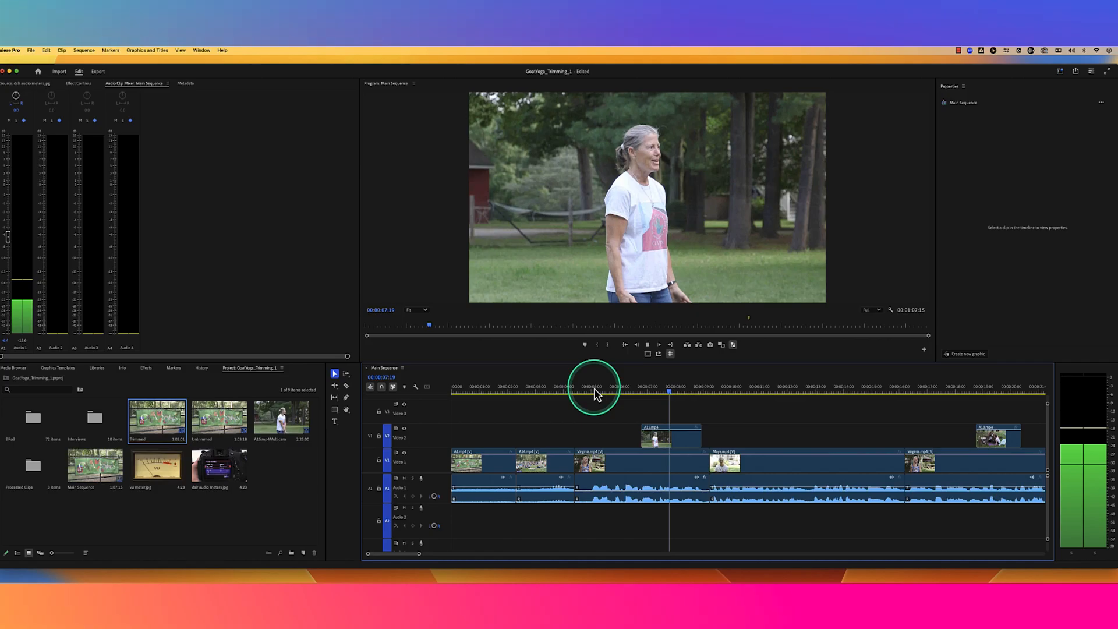
left_click(593, 390)
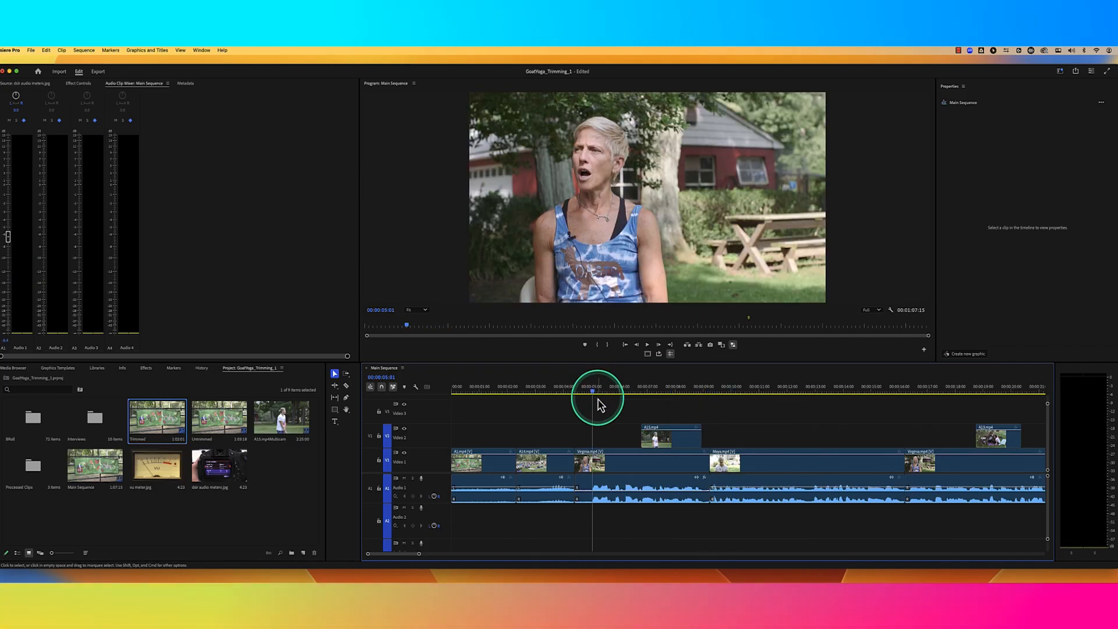
Lower the first Virginia.mp4 clip's volume to about -14 dB and replay it from near 00:00:05:00.
left_click_drag(8, 236, 9, 281)
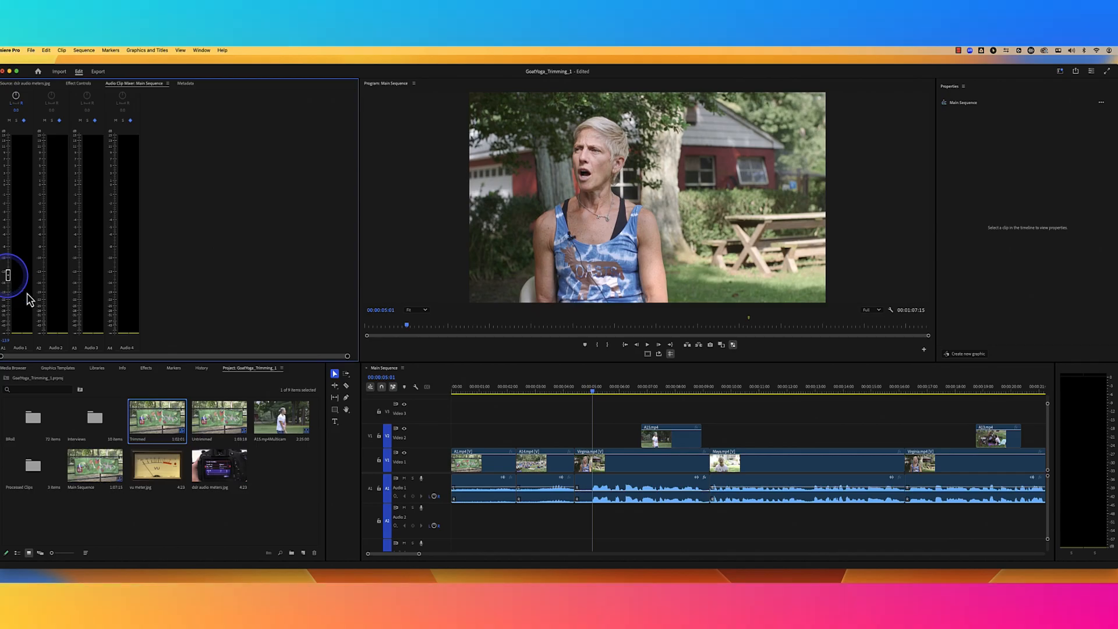
left_click(589, 388)
key("space")
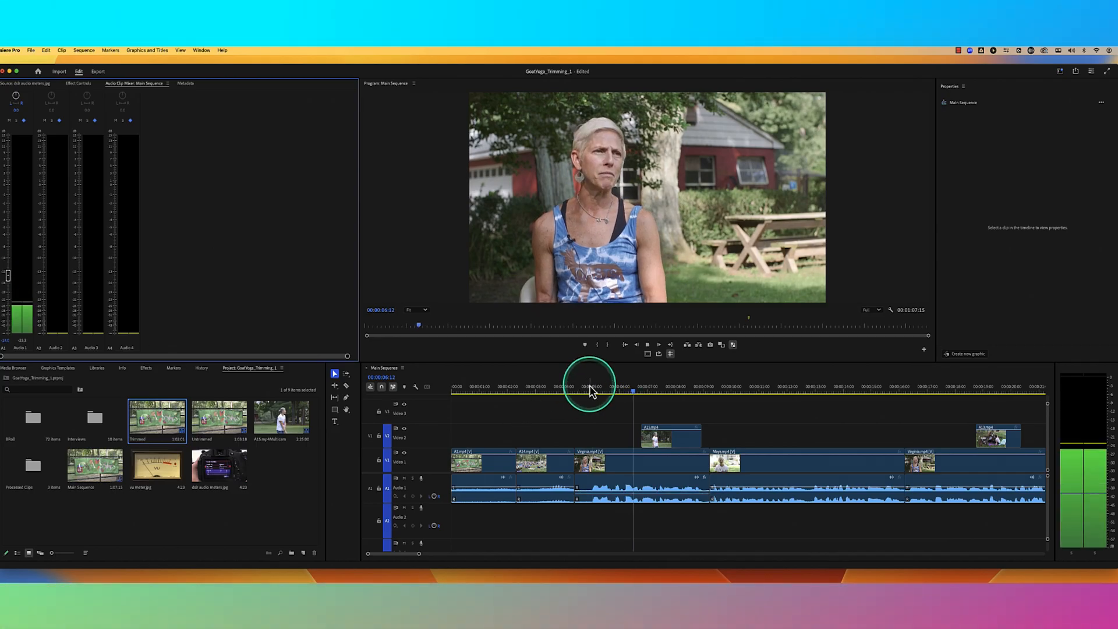
key("space")
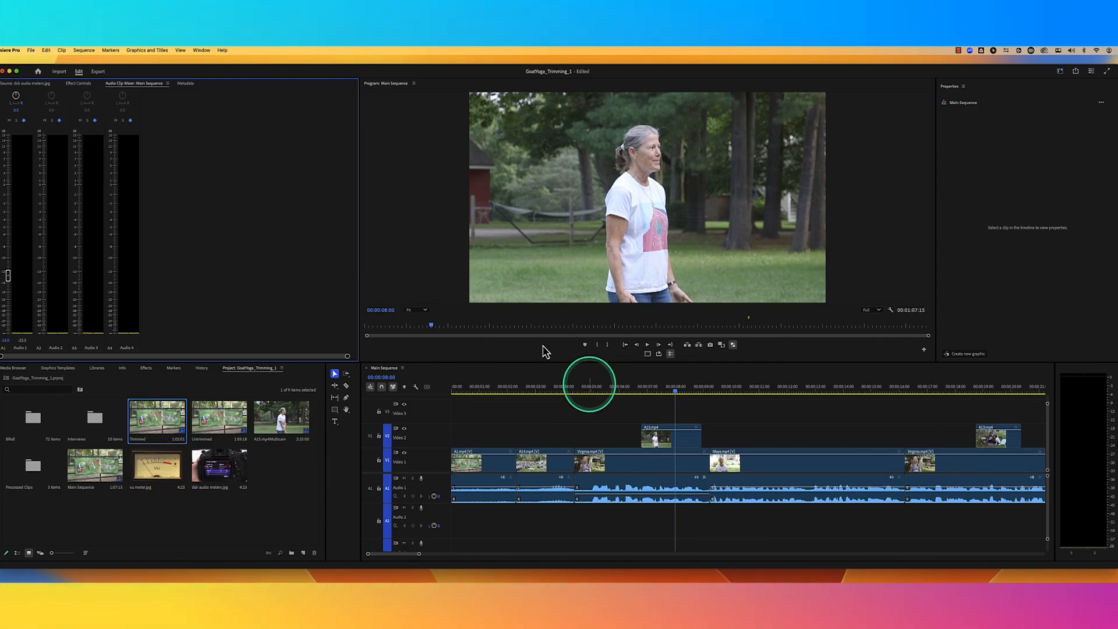
Raise the first Virginia.mp4 clip's volume to about -4 dB during playback and replay the clip to check its peaks.
left_click(598, 392)
key("Left")
key("Left")
key("Left")
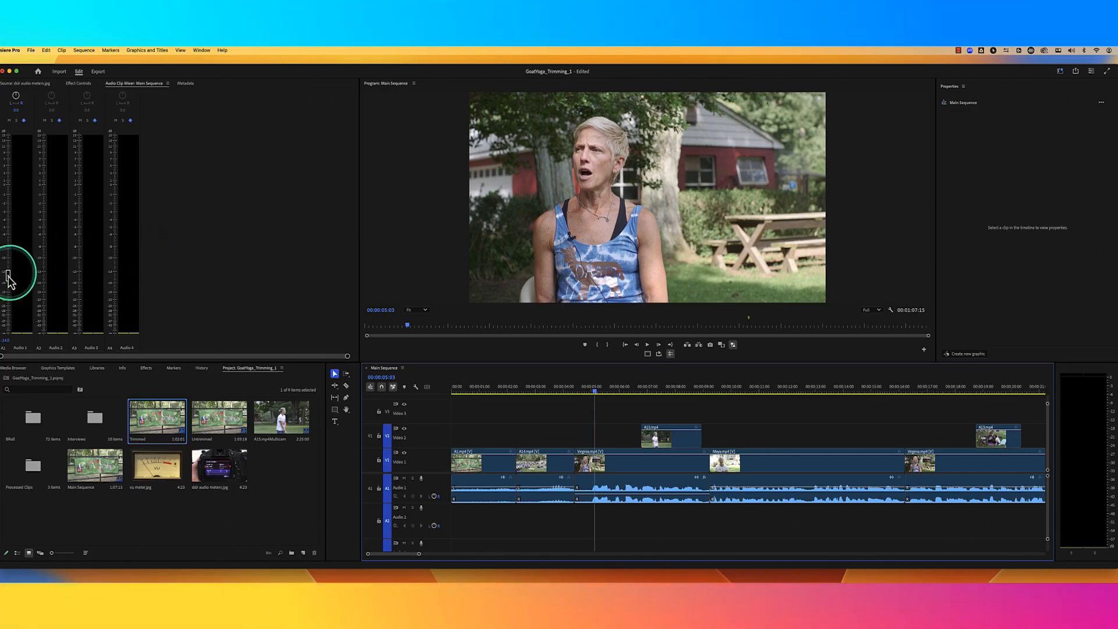
key("space")
left_click_drag(8, 279, 11, 227)
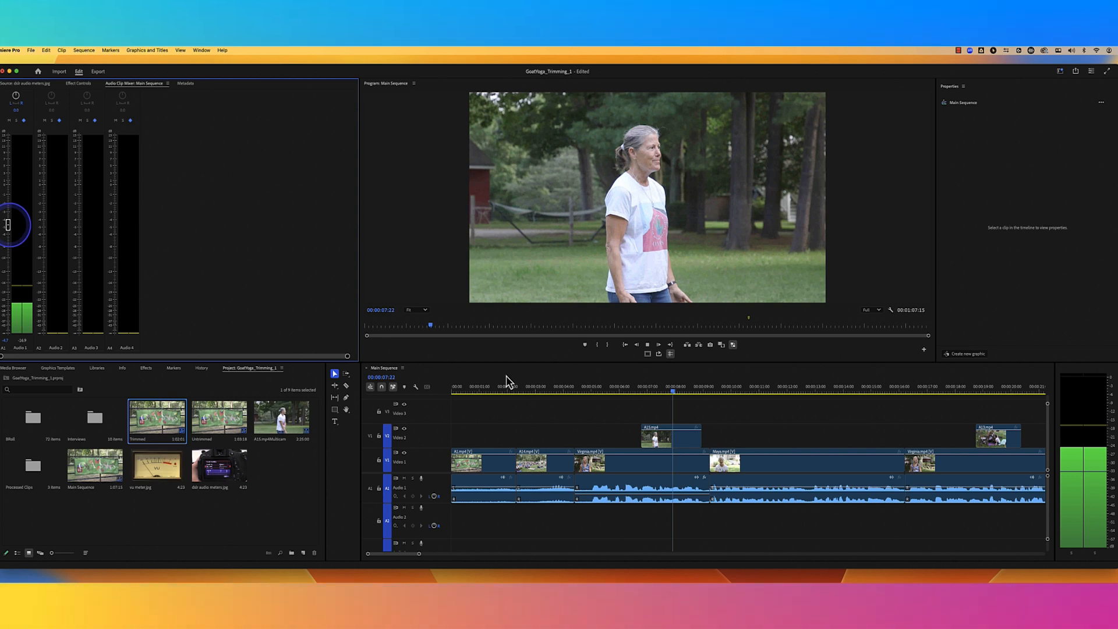
left_click(594, 386)
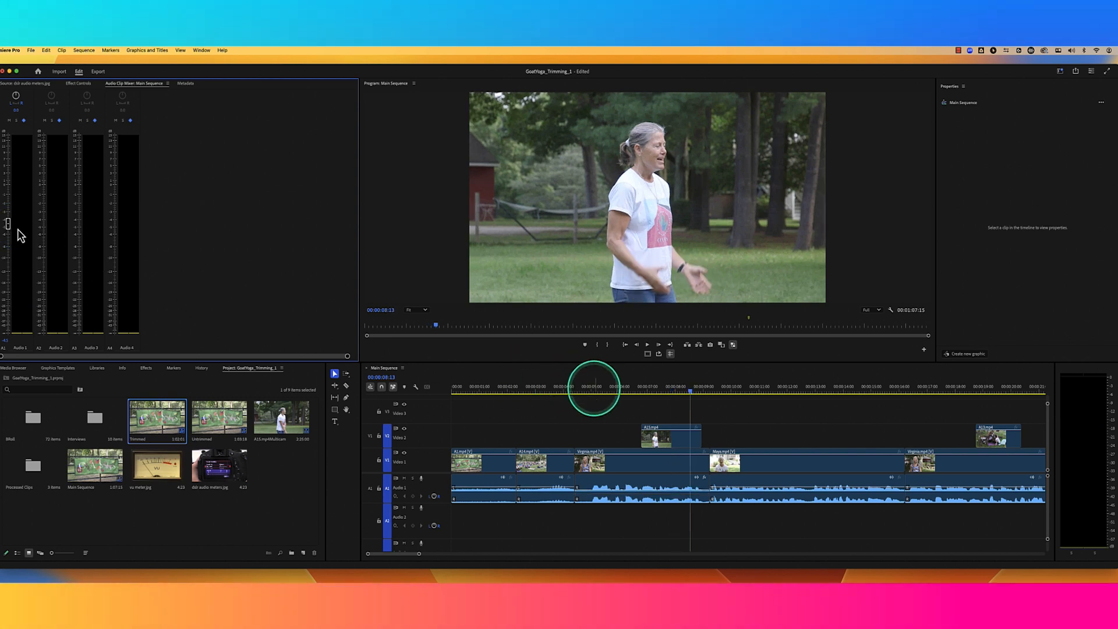
key("space")
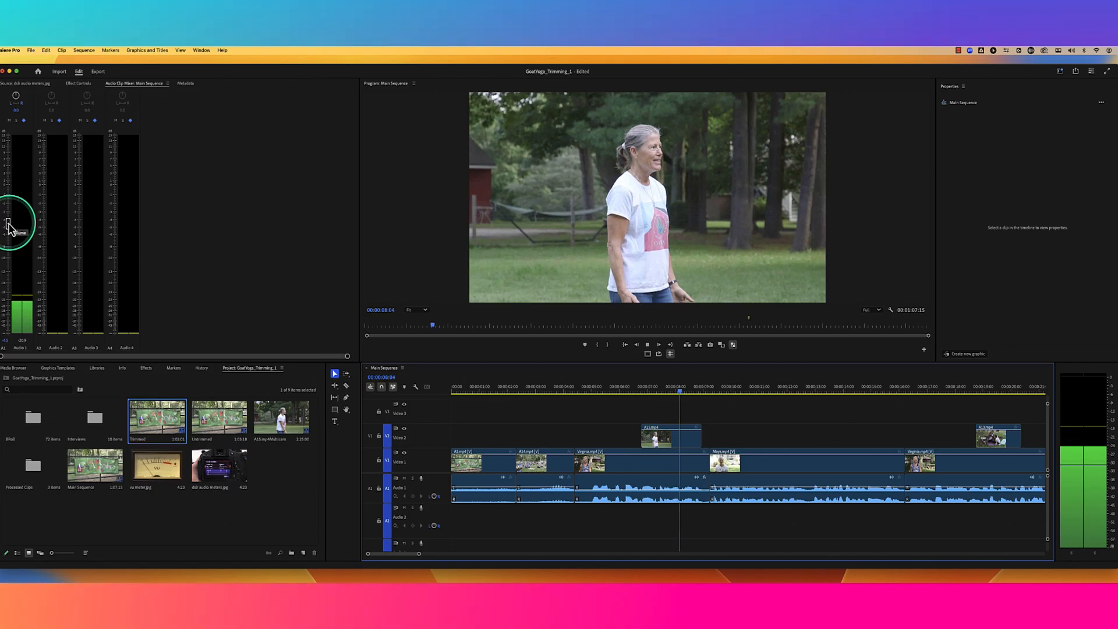
Set the first Virginia.mp4 clip's volume to -2 dB in the Audio Clip Mixer.
left_click_drag(9, 223, 8, 219)
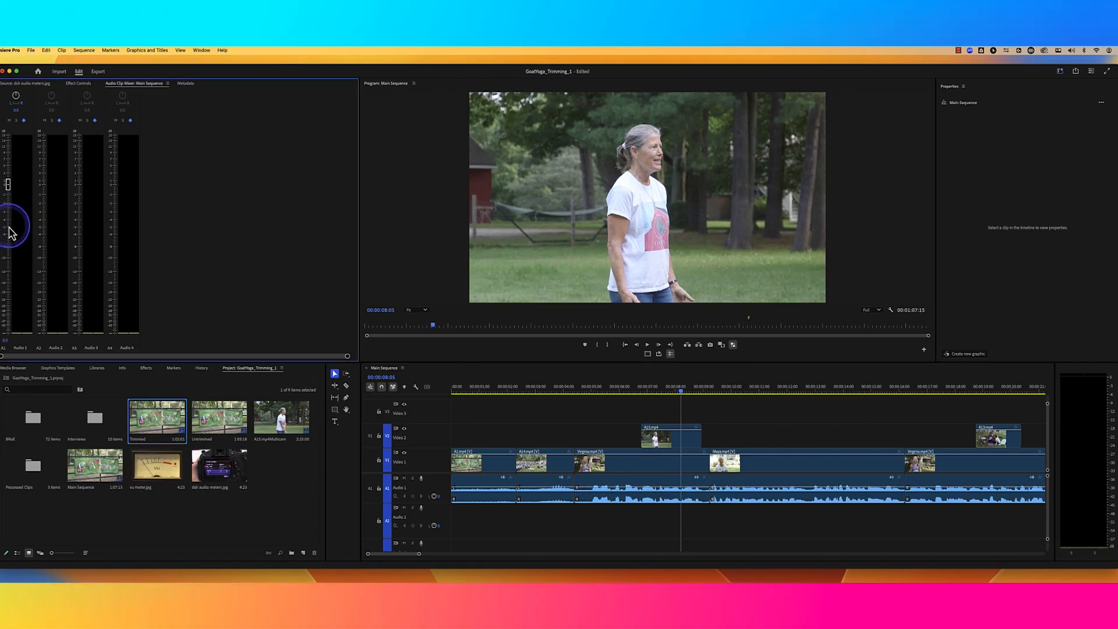
left_click_drag(8, 186, 9, 204)
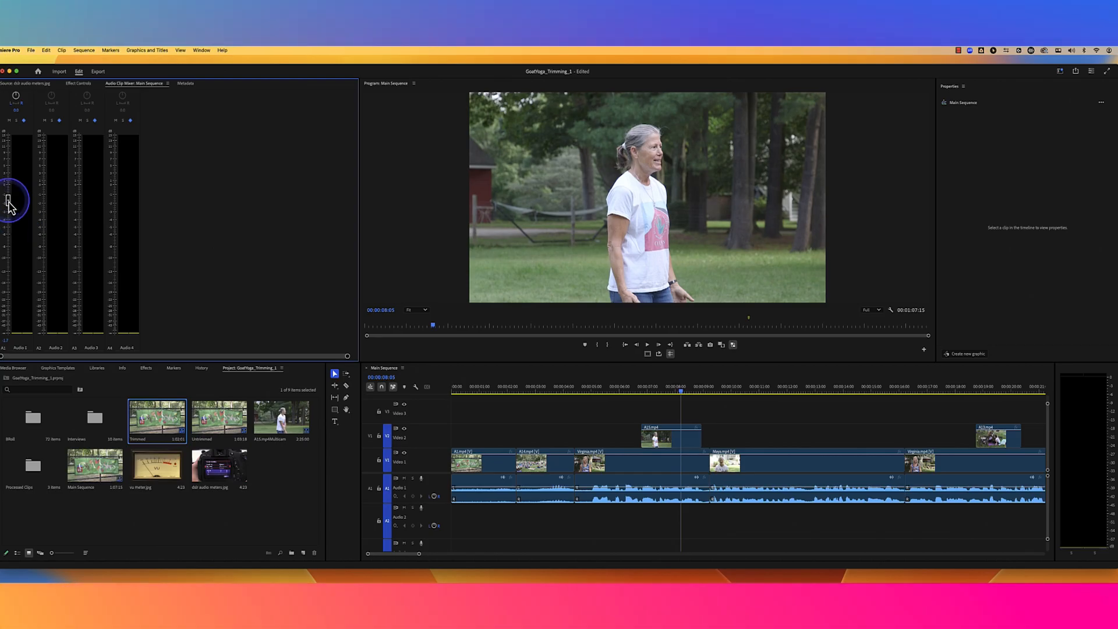
left_click(6, 339)
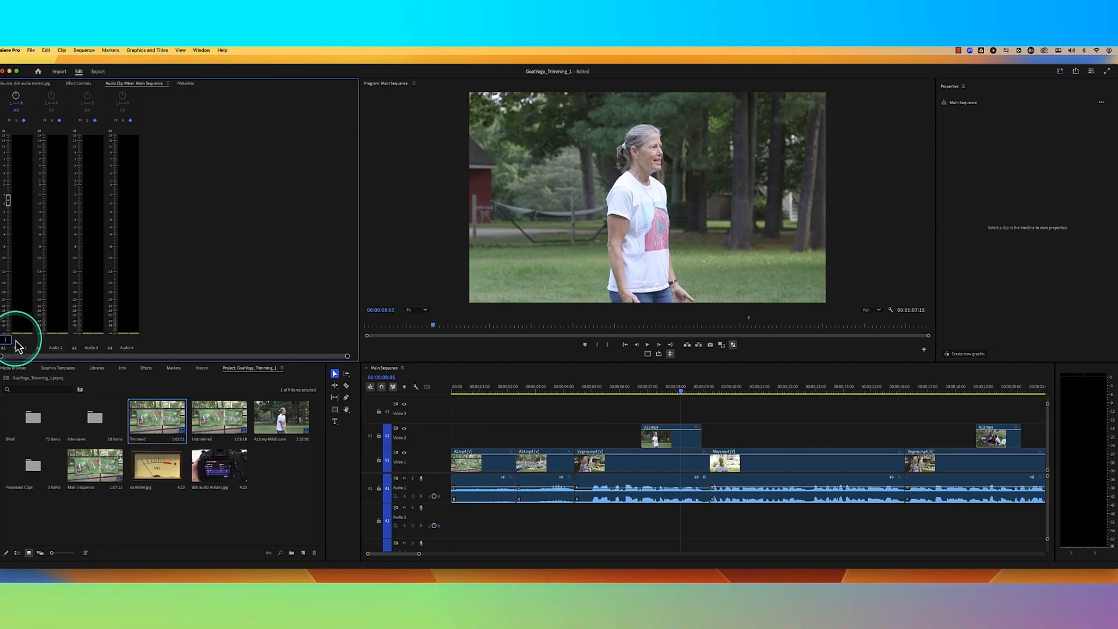
Play twice from the first Virginia.mp4 clip into Maya.mp4 and compare the two voices' levels in the audio meters.
left_click(589, 391)
key("space")
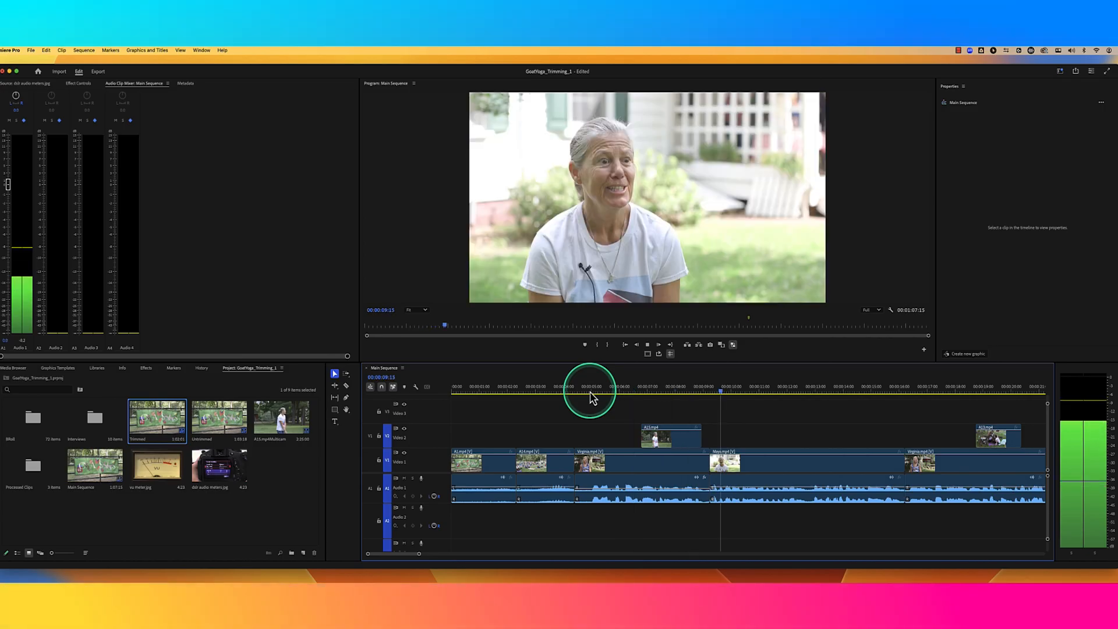
key("space")
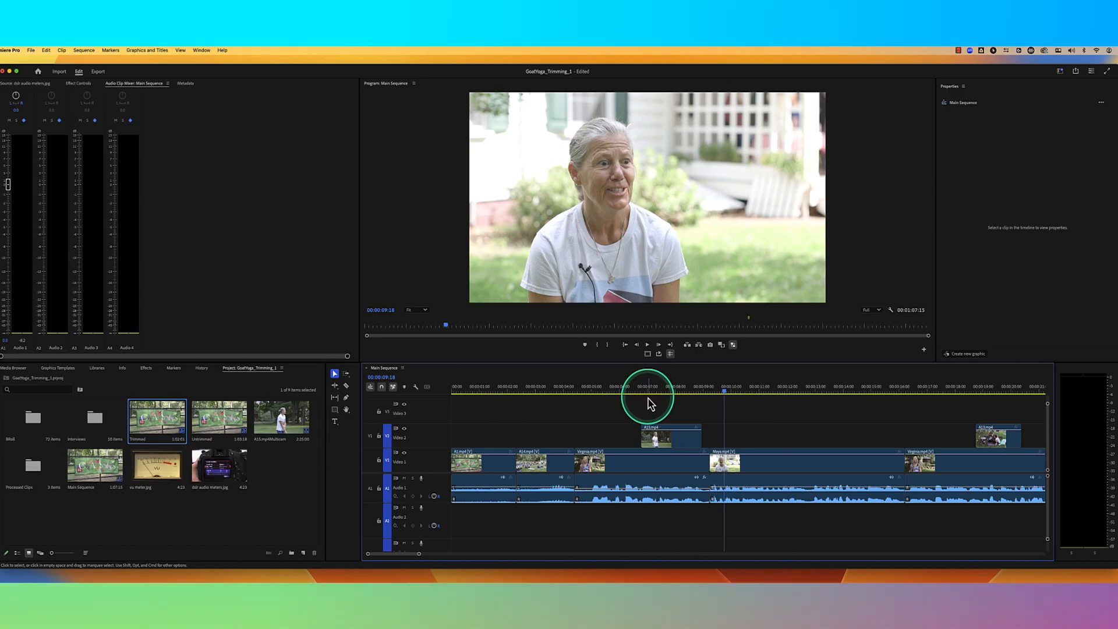
left_click(625, 390)
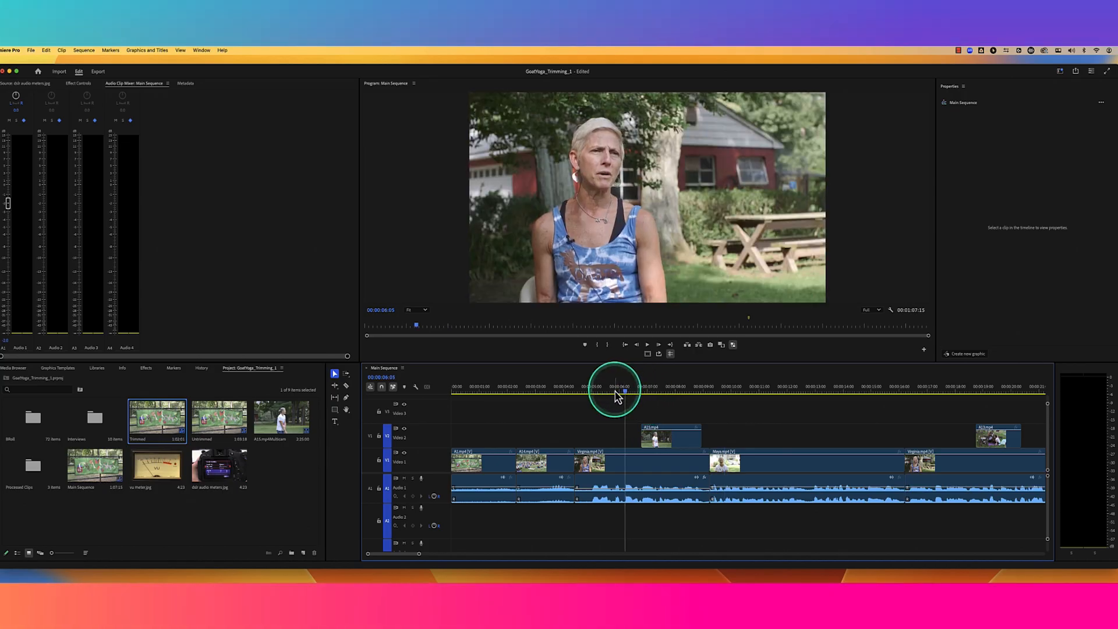
key("space")
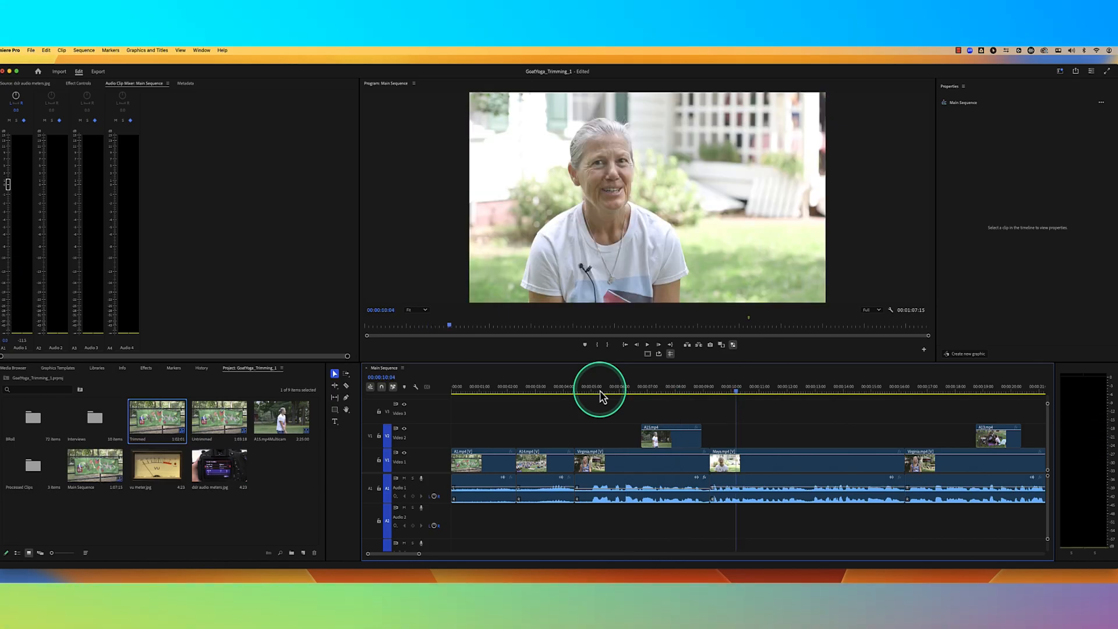
key("space")
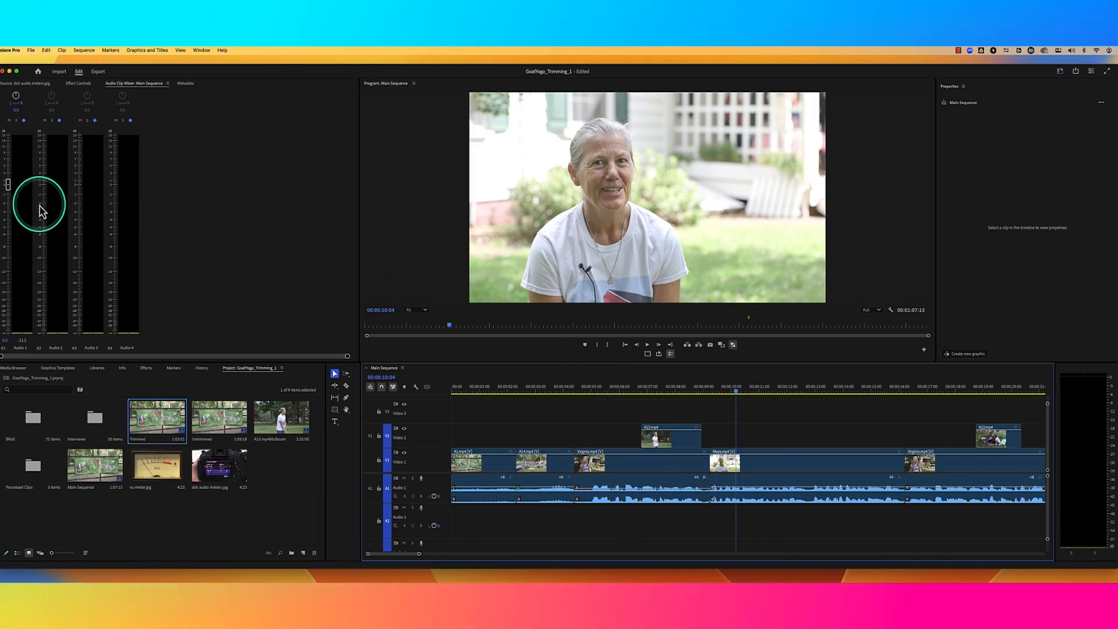
Lower the Maya.mp4 clip's volume to about -3.4 dB and play the clip to check its peaks.
left_click_drag(10, 188, 10, 190)
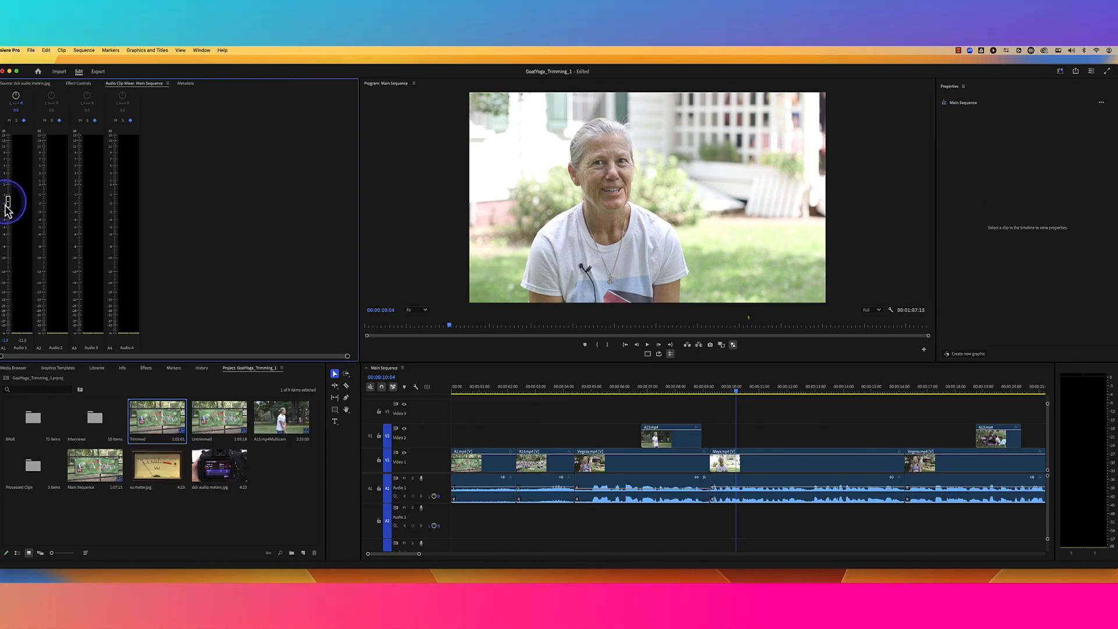
left_click_drag(4, 212, 4, 224)
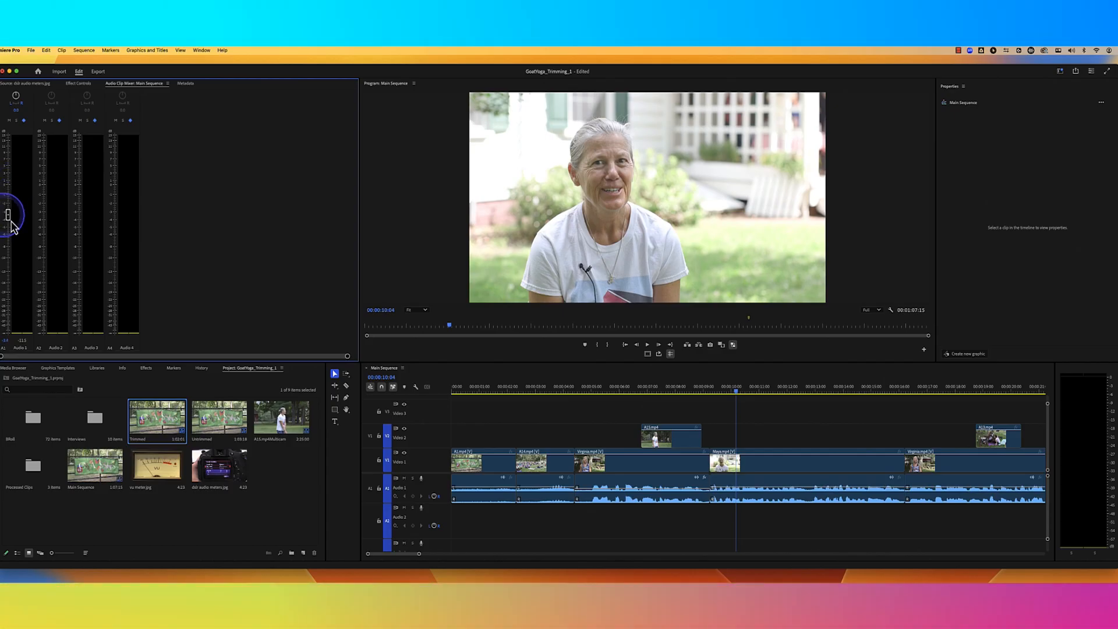
left_click(723, 389)
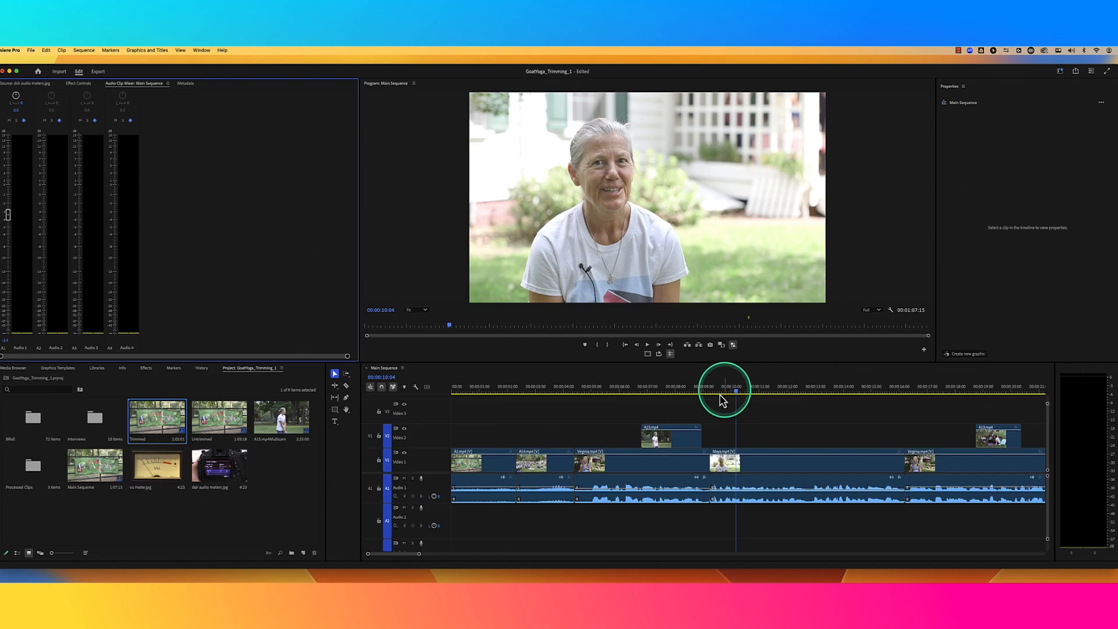
key("space")
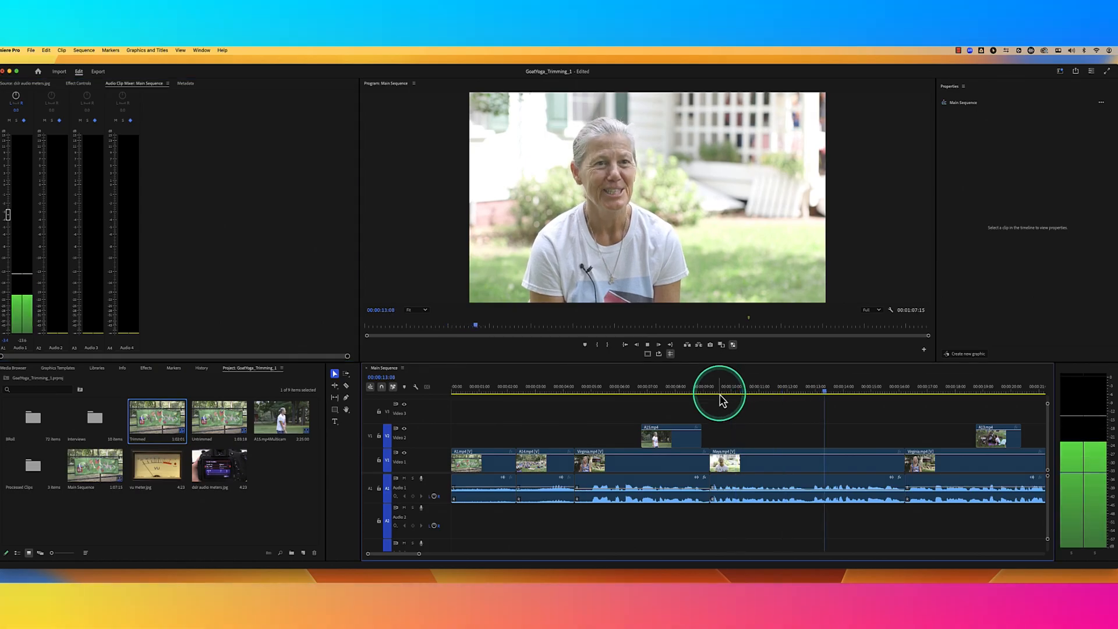
key("space")
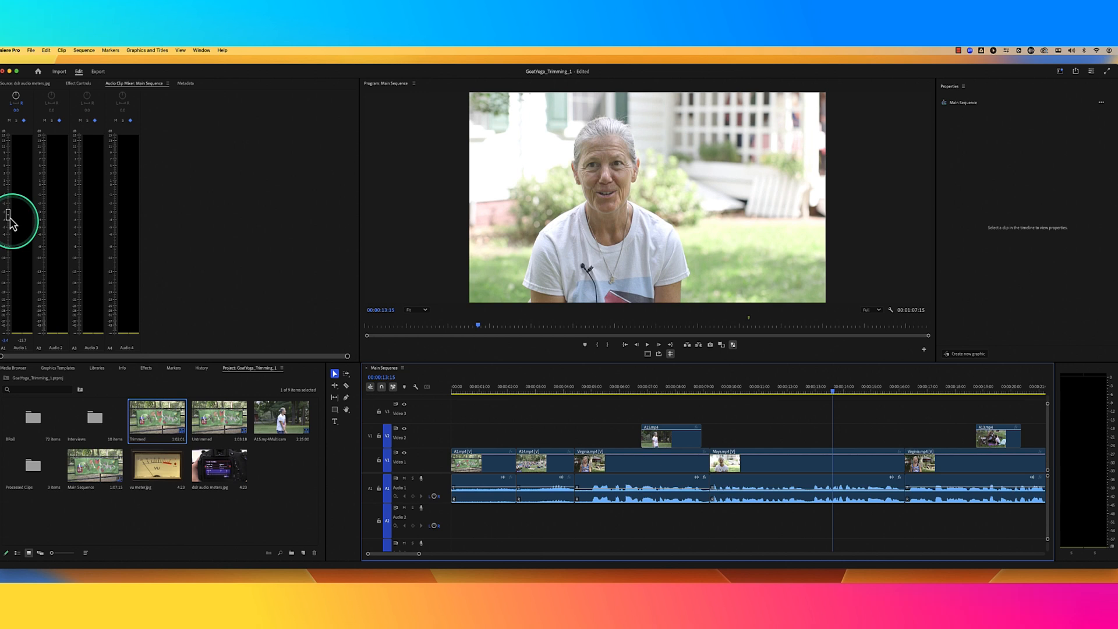
Raise the Maya.mp4 clip's volume to about -2.7 dB and replay it from 00:00:09:14.
left_click_drag(8, 218, 9, 208)
left_click(719, 394)
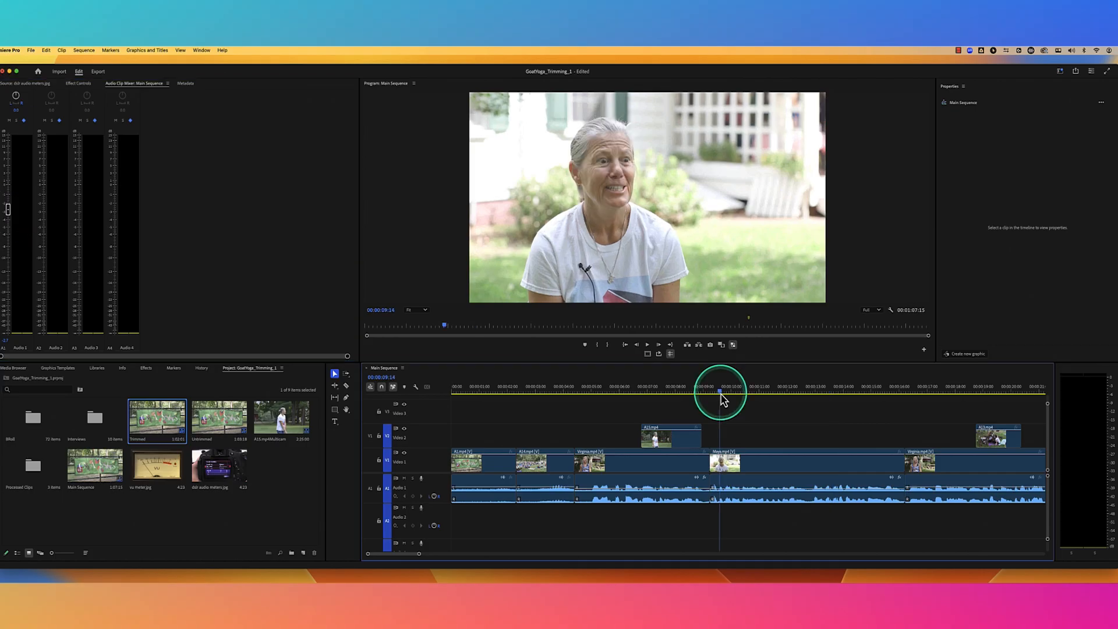
key("space")
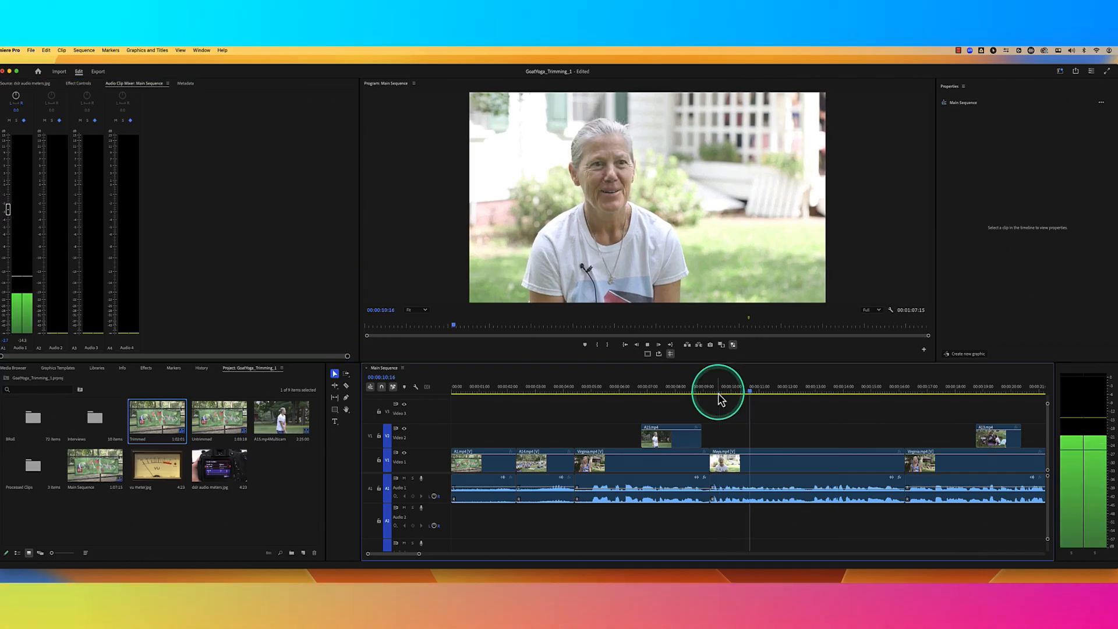
key("space")
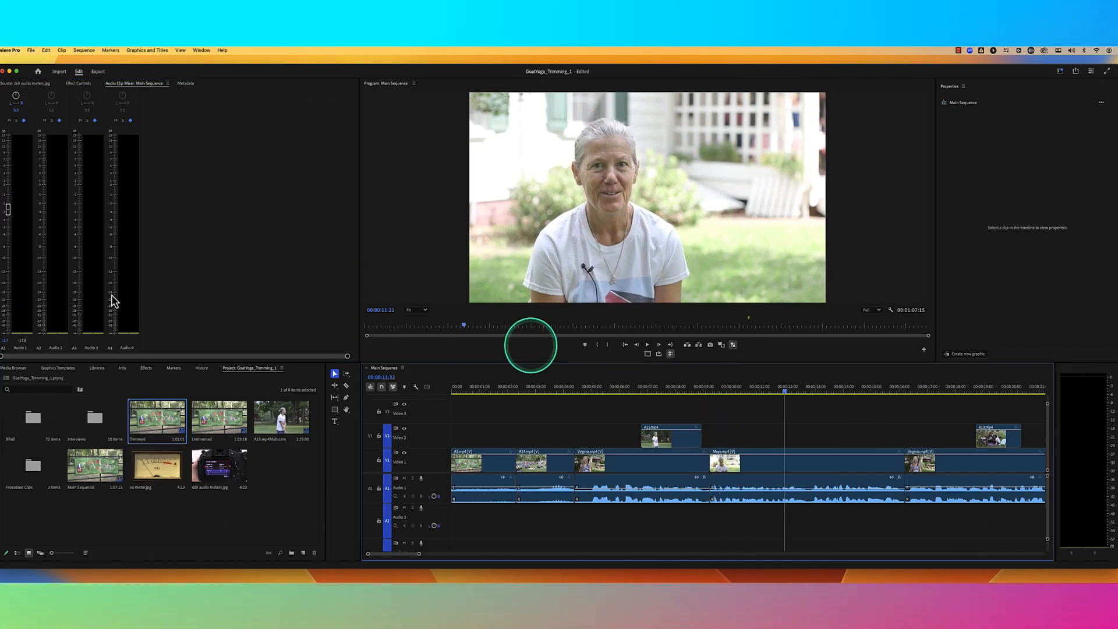
Raise the Maya.mp4 clip's volume to about -2.2 dB and play it through to the start of the second Virginia.mp4 clip.
left_click_drag(8, 216, 8, 212)
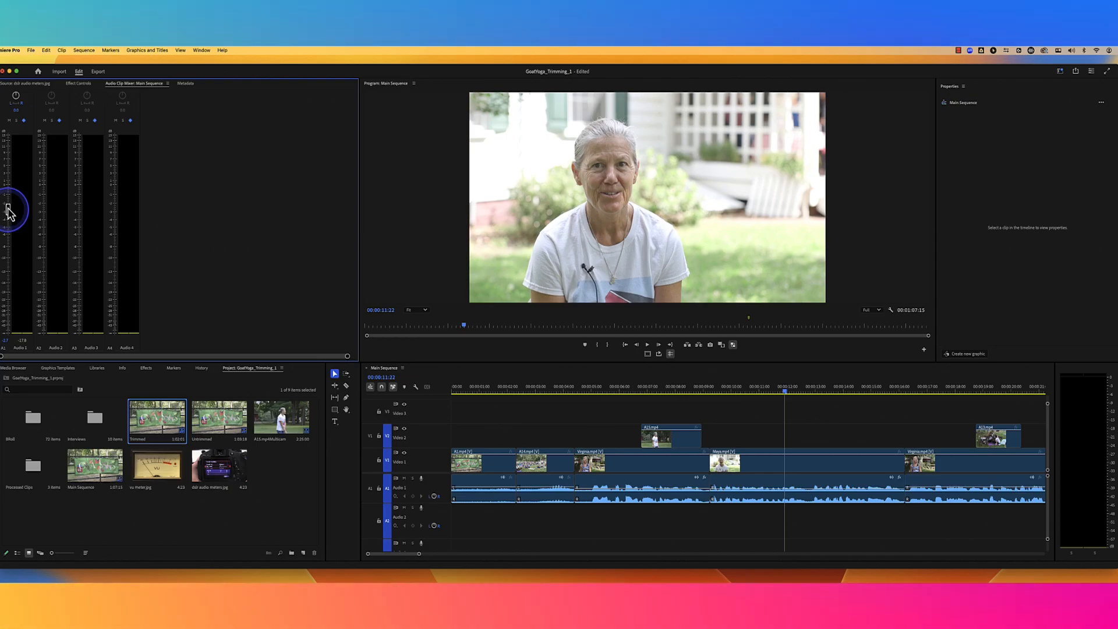
left_click(730, 392)
key("space")
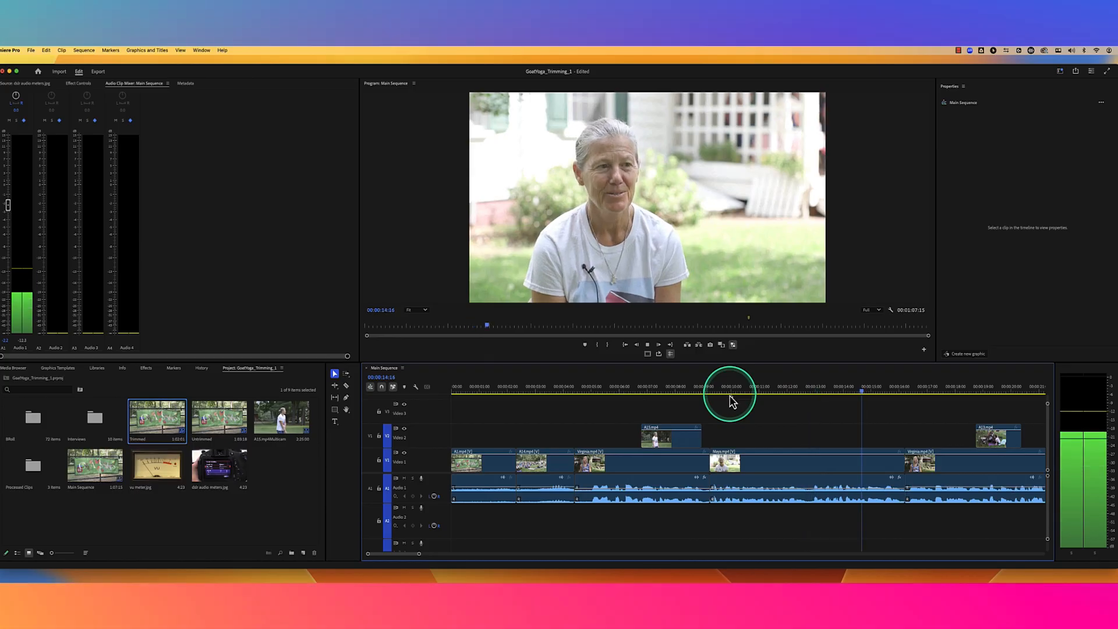
key("space")
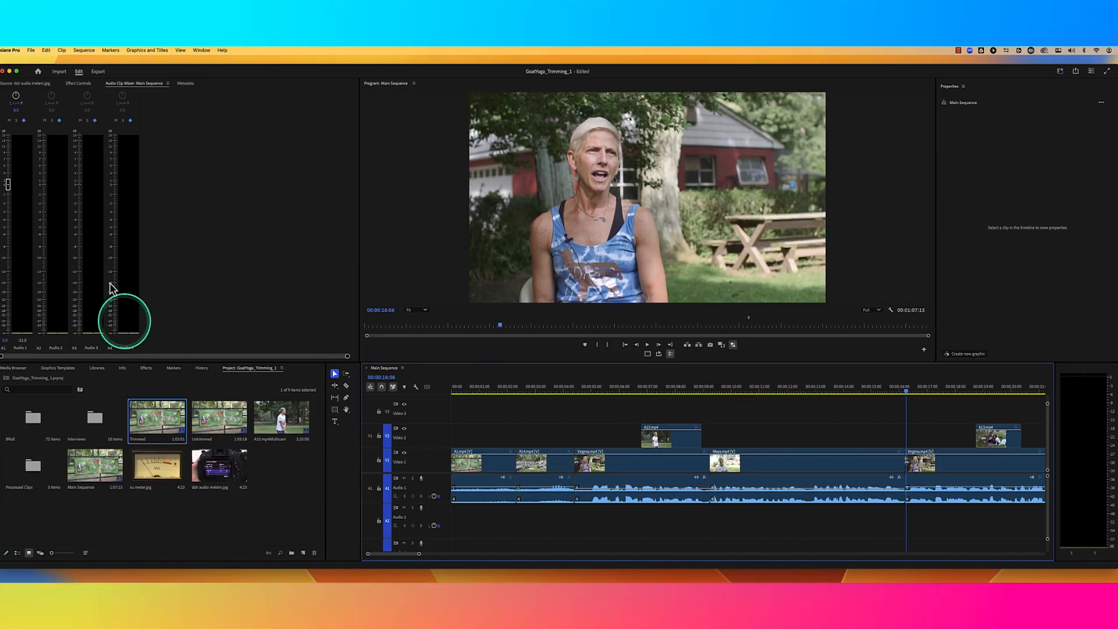
Set the Maya.mp4 clip's volume to about -1.6 dB and play the clip from its start to check its peaks.
left_click(763, 386)
left_click_drag(8, 184, 8, 201)
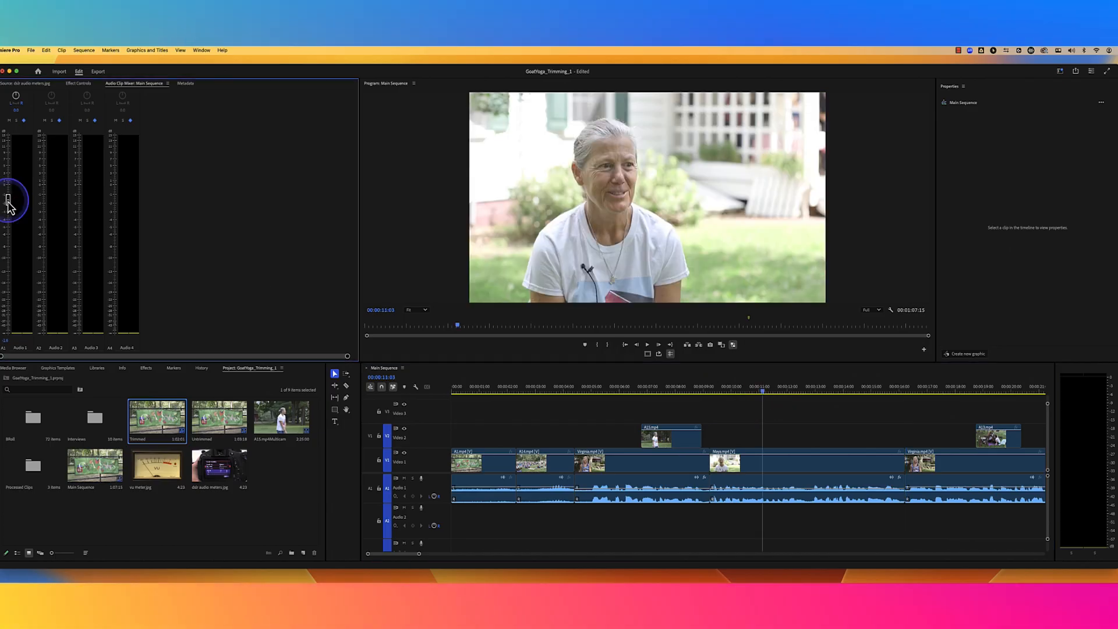
left_click(716, 395)
key("space")
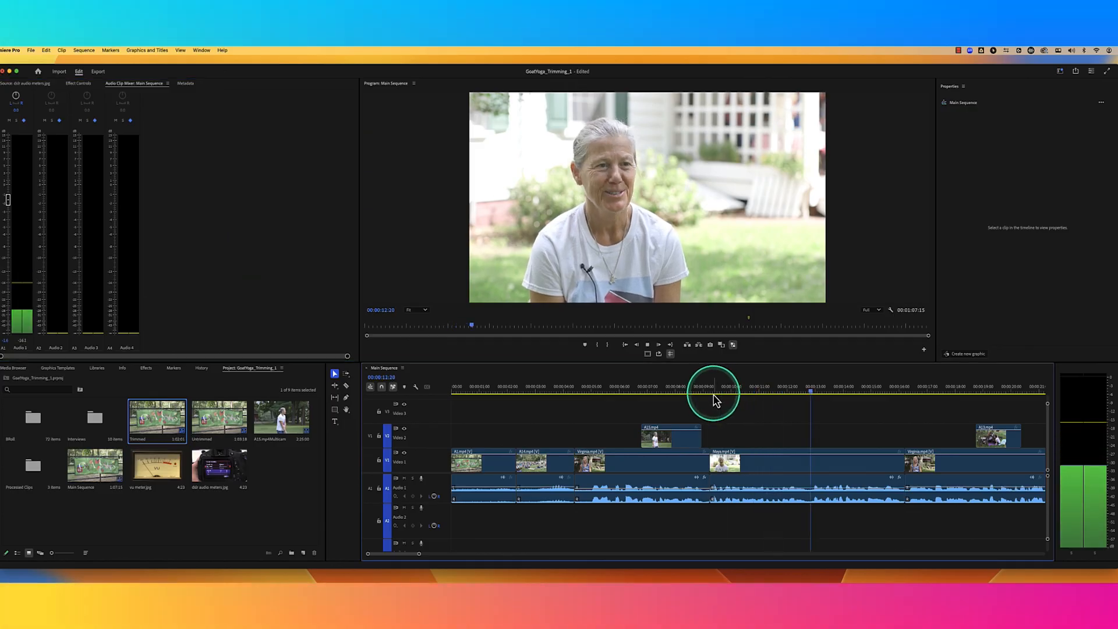
key("space")
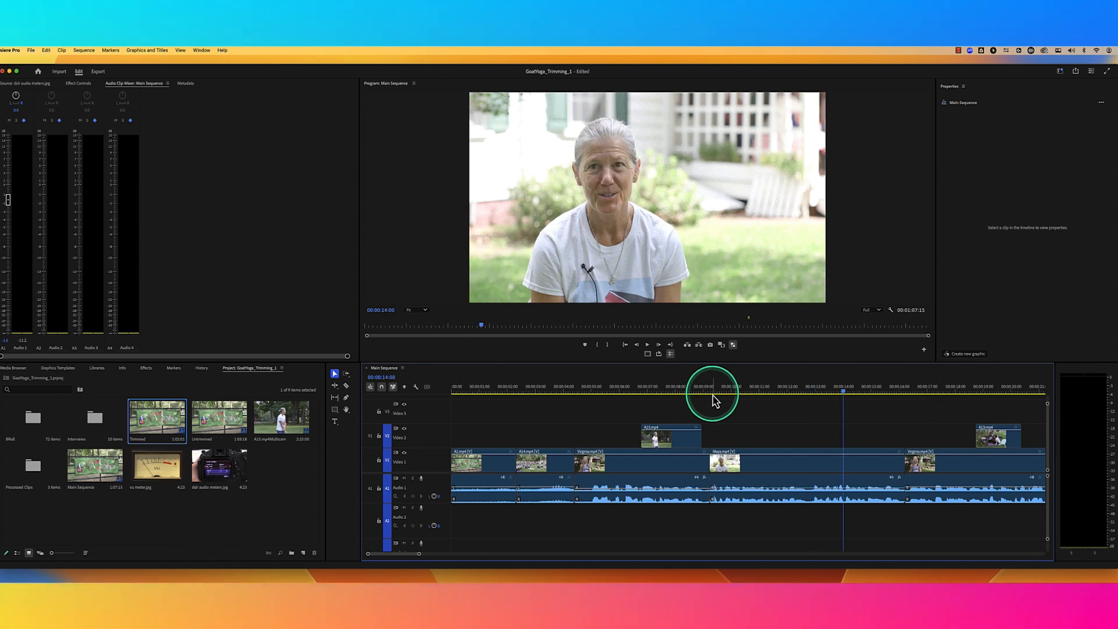
Set the Maya.mp4 clip's volume to -1.2 dB in the Audio Clip Mixer.
left_click(6, 338)
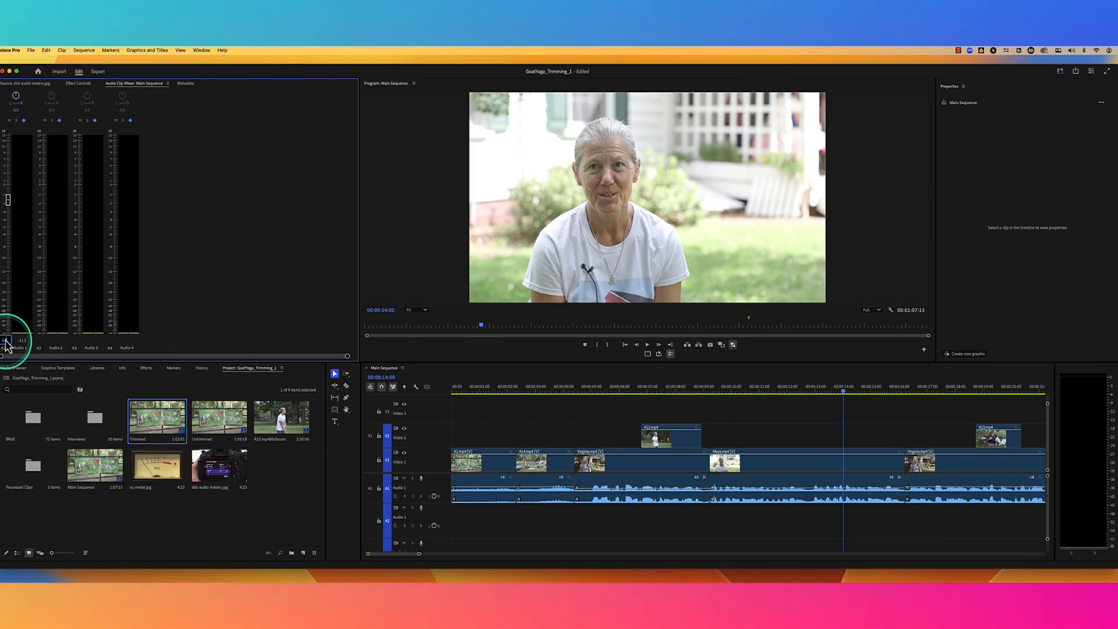
left_click(38, 340)
left_click(735, 407)
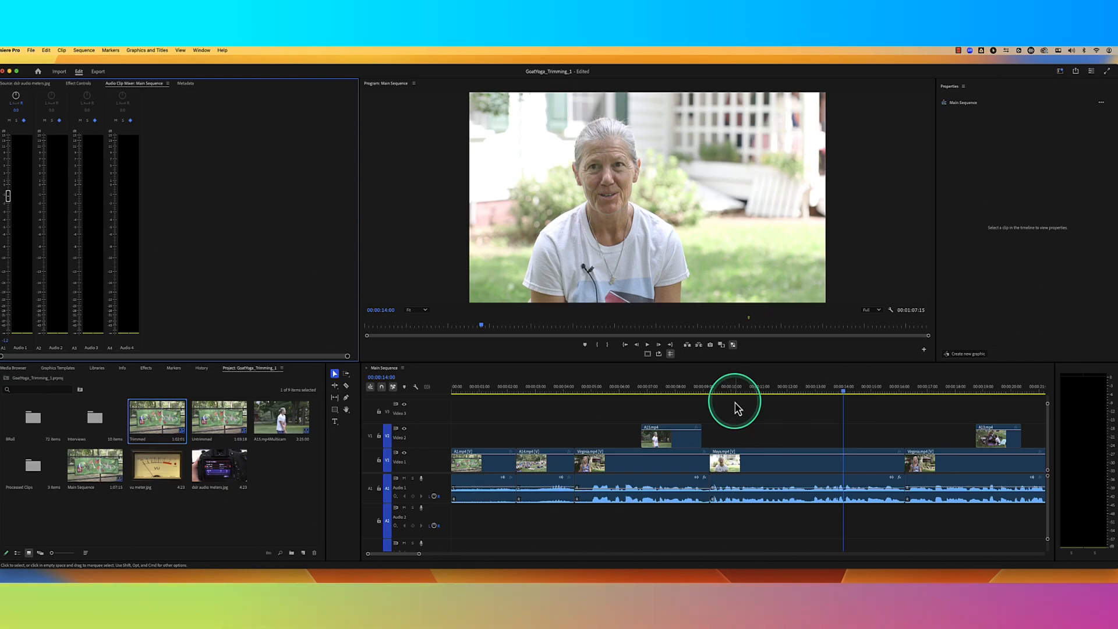
Play from 00:00:06:07 in the first Virginia.mp4 clip into Maya.mp4 and compare their levels in the audio meters.
left_click(650, 388)
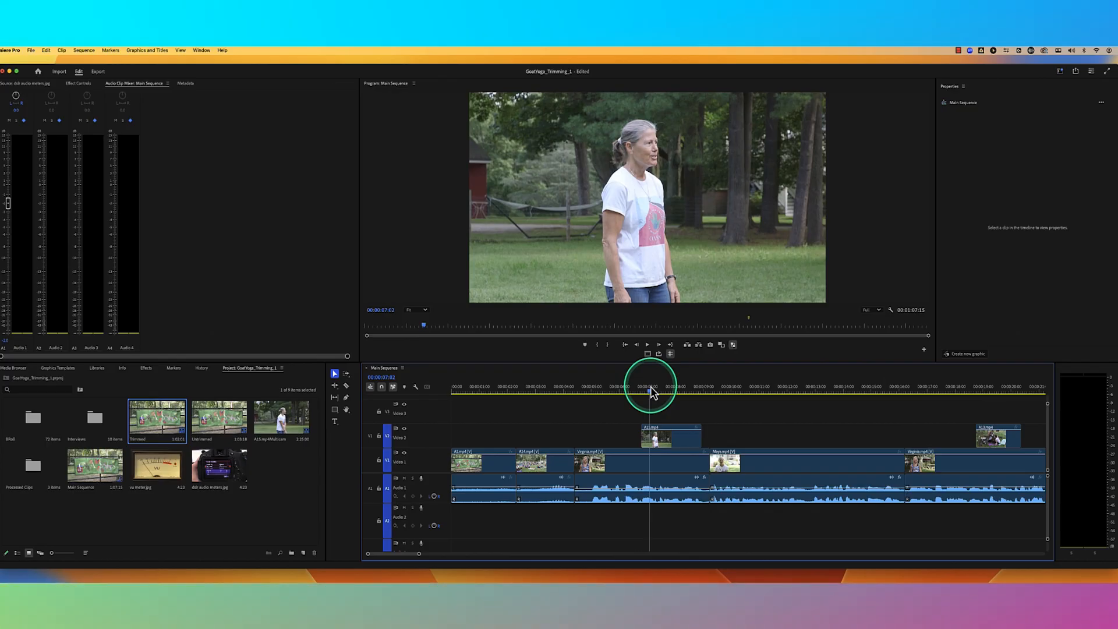
left_click_drag(648, 387, 628, 394)
left_click(1092, 415)
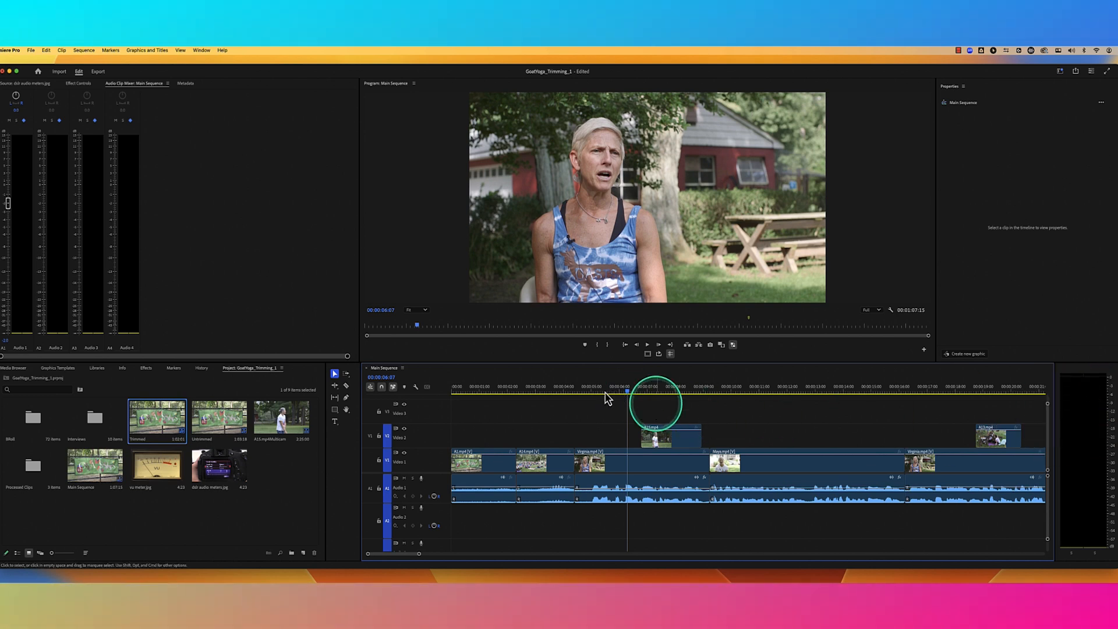
key("space")
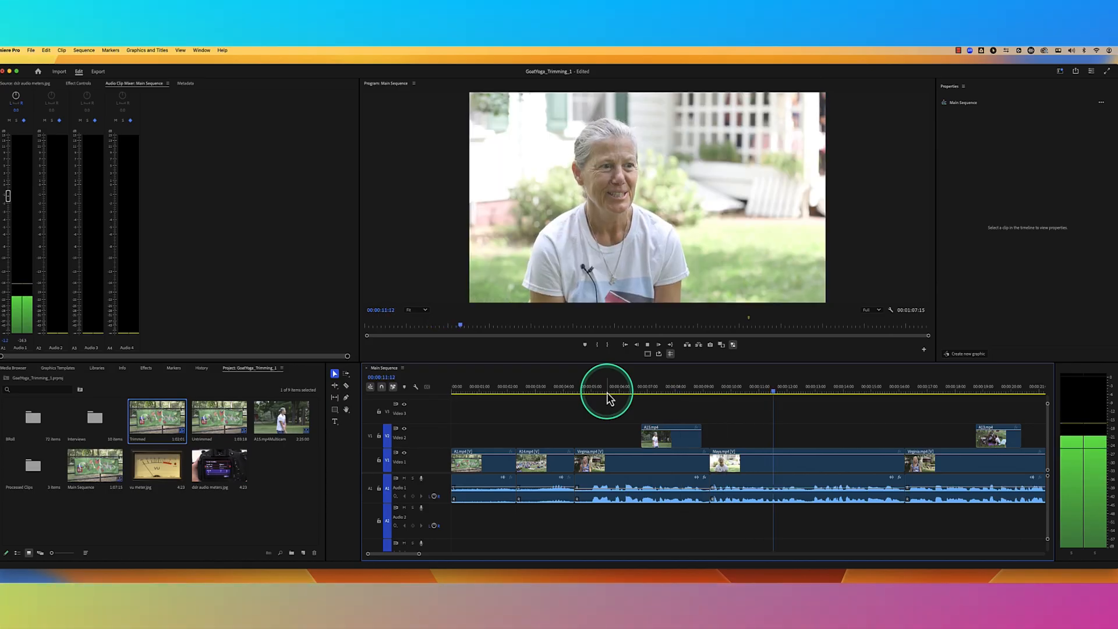
key("space")
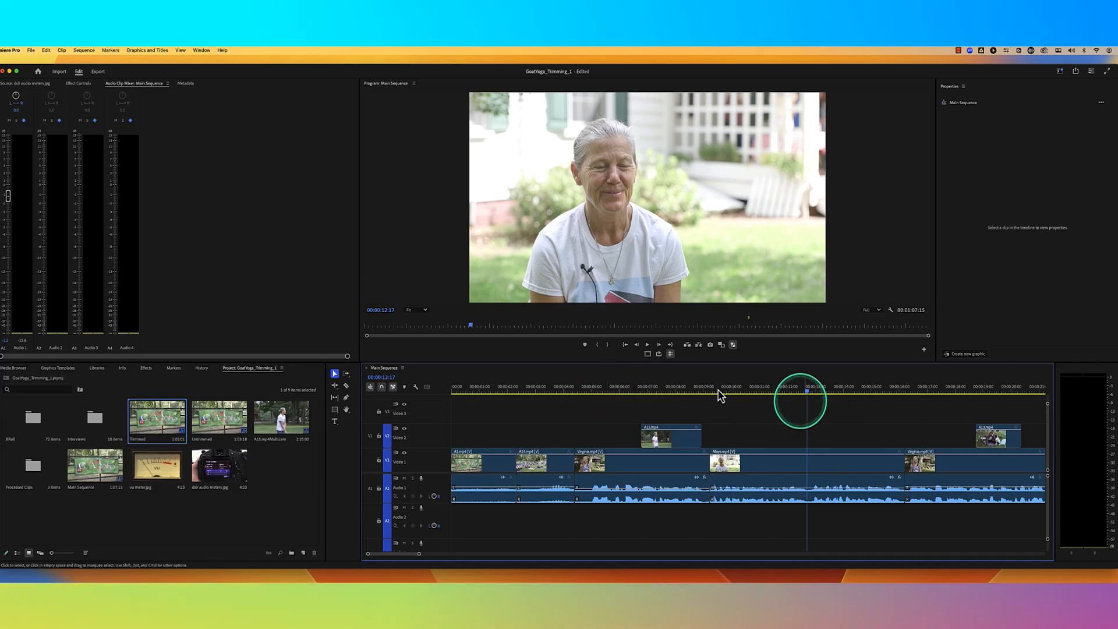
Replay the transition into the Maya.mp4 clip from 00:00:08:18 and listen for a level difference between the voices.
left_click(708, 390)
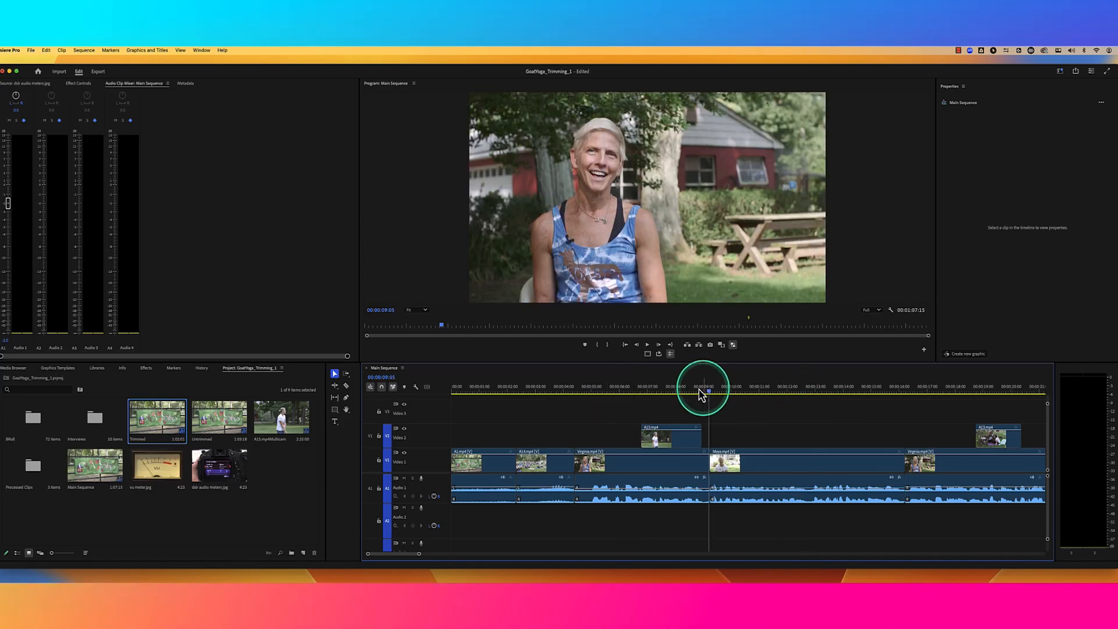
left_click_drag(700, 390, 697, 390)
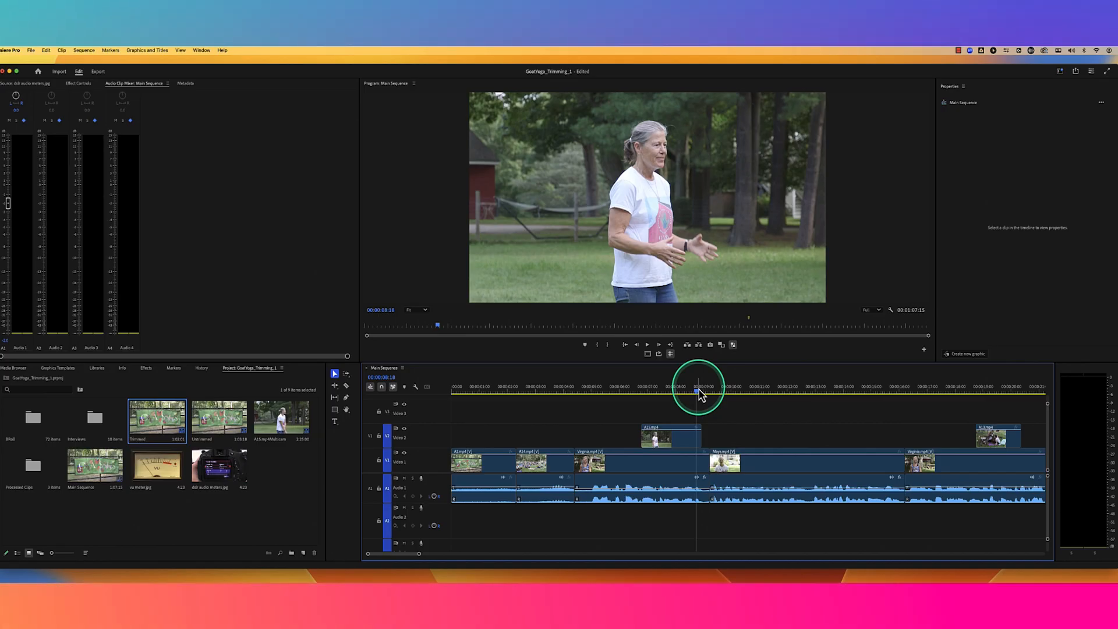
key("space")
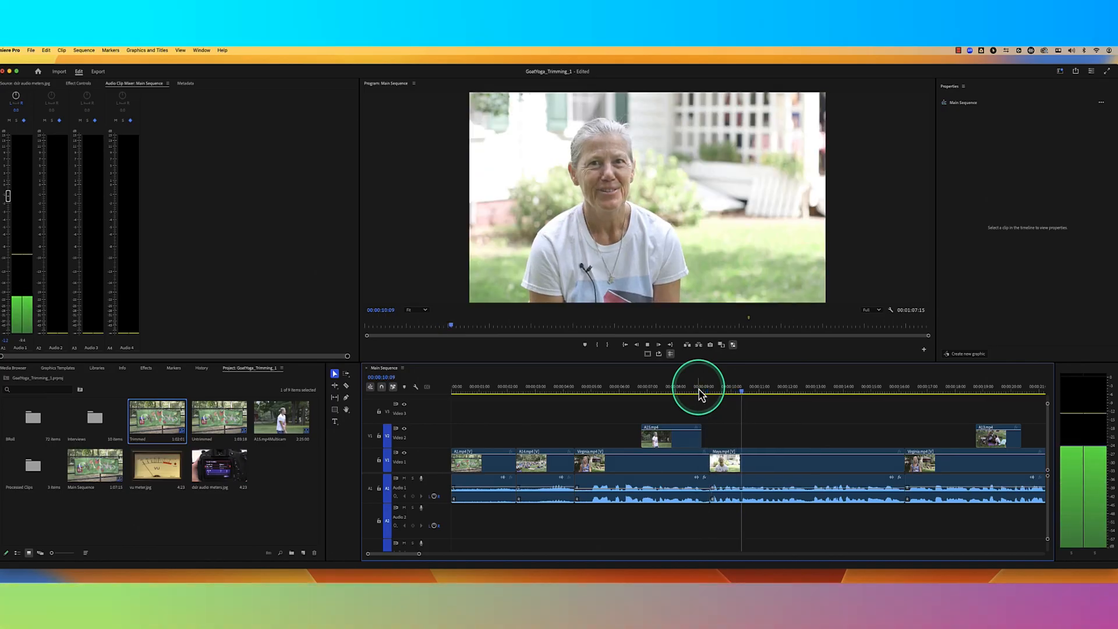
key("space")
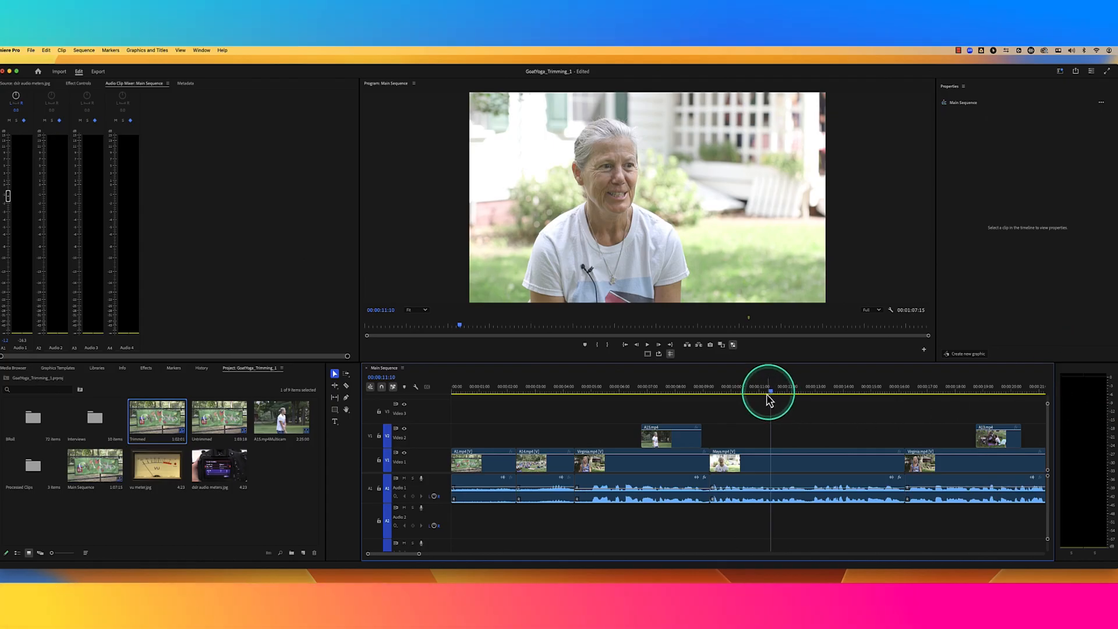
Play the Maya.mp4 clip from its start, continue into the second Virginia.mp4 clip, and check the audio meters.
left_click_drag(718, 390, 712, 391)
key("space")
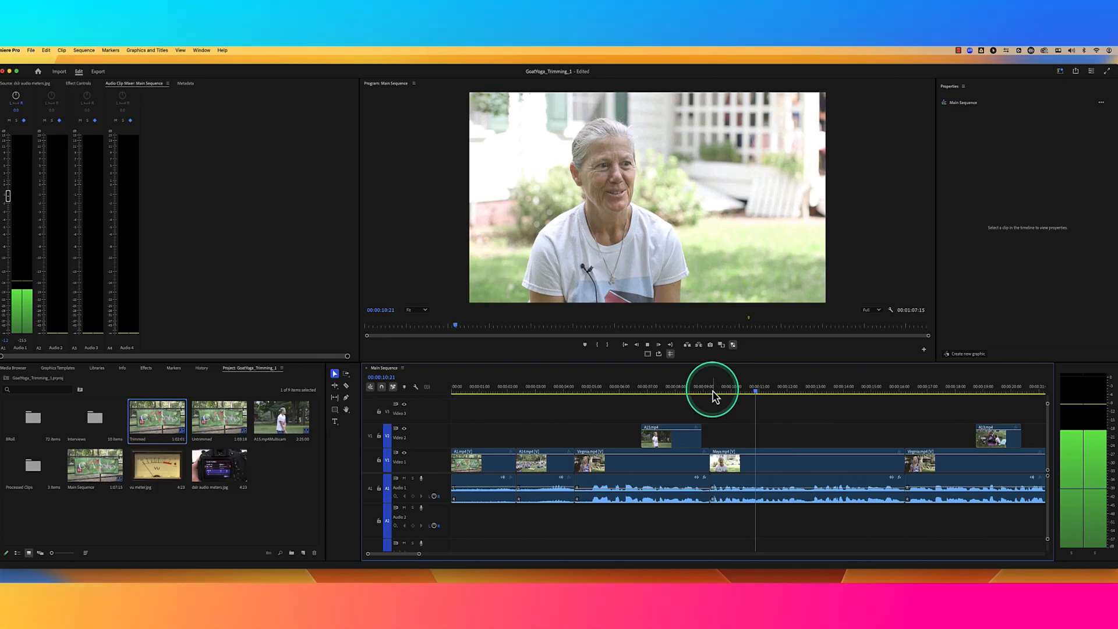
key("space")
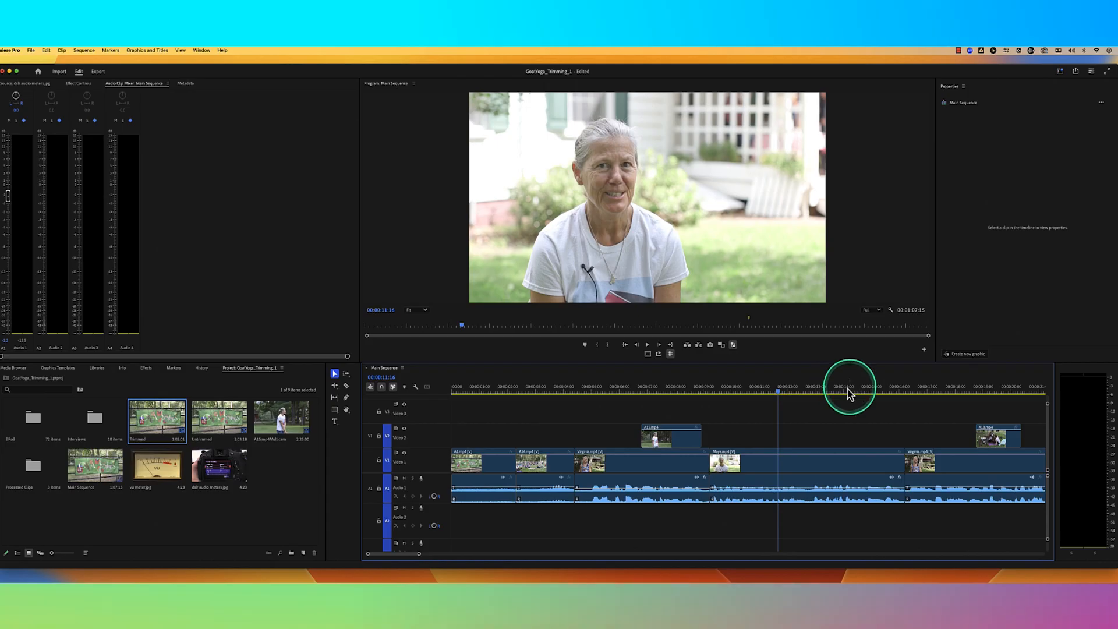
key("space")
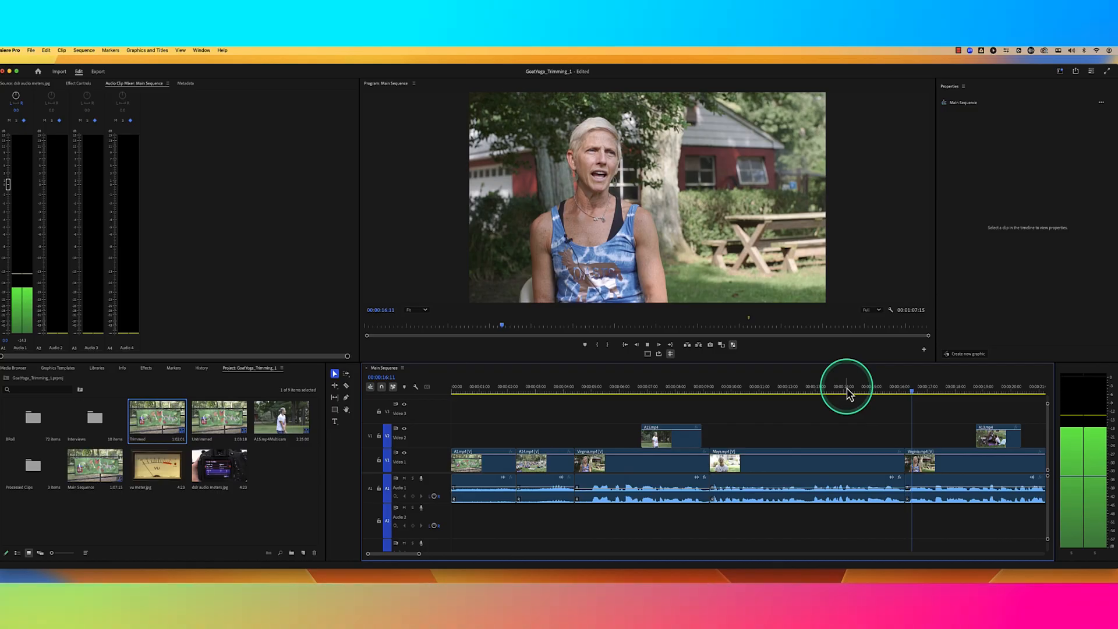
key("space")
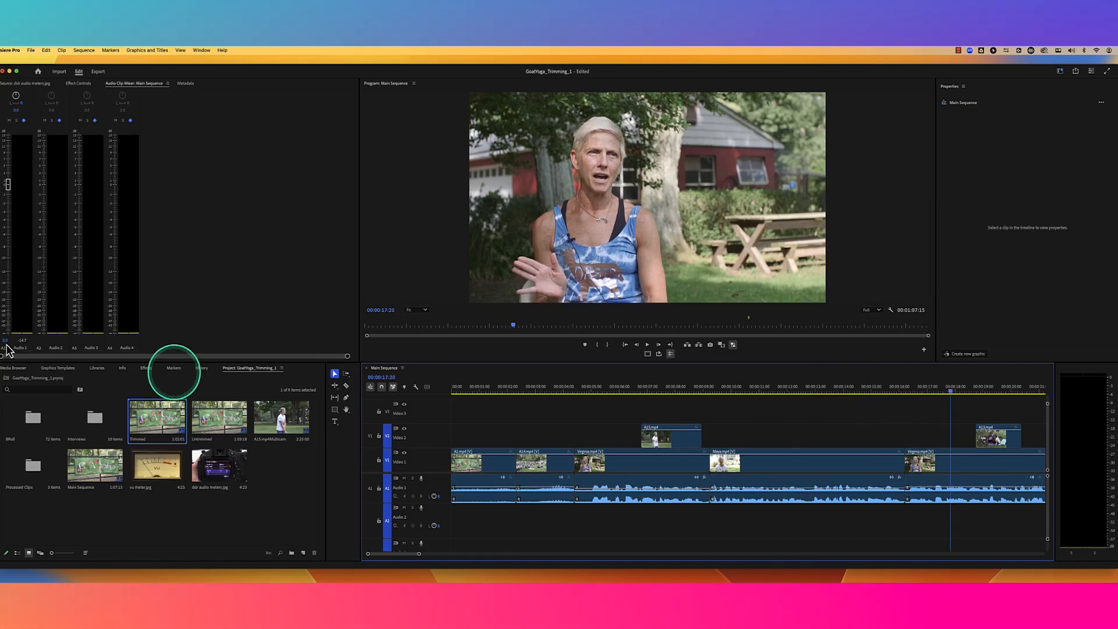
Compare the mixer volumes of the first and second Virginia.mp4 clips, selecting the second clip and parking at 00:00:17:11.
left_click(611, 393)
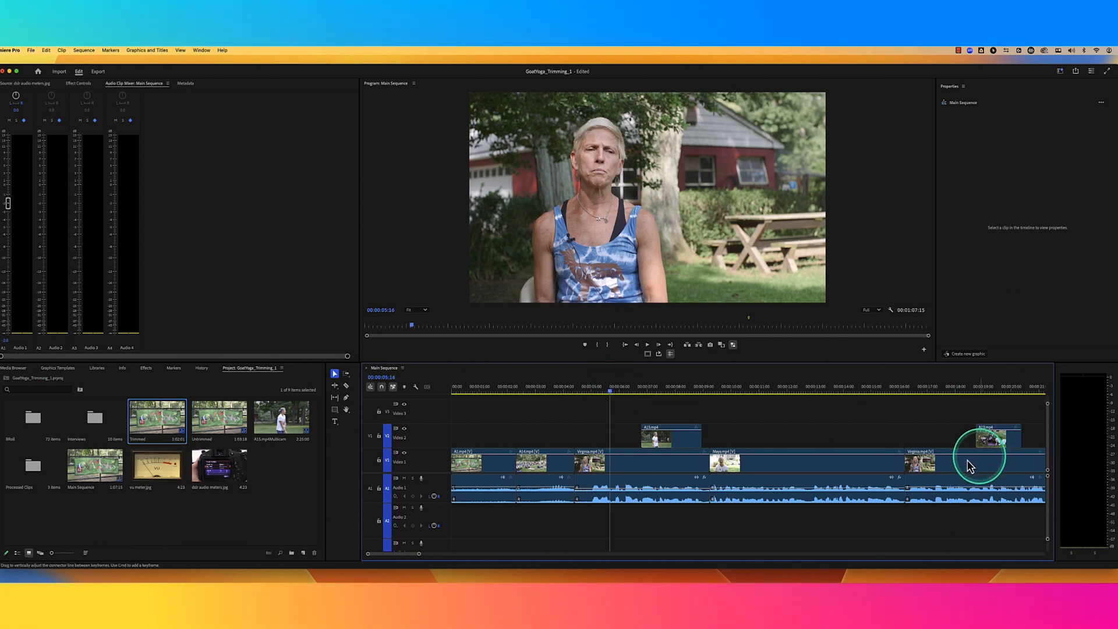
left_click(948, 392)
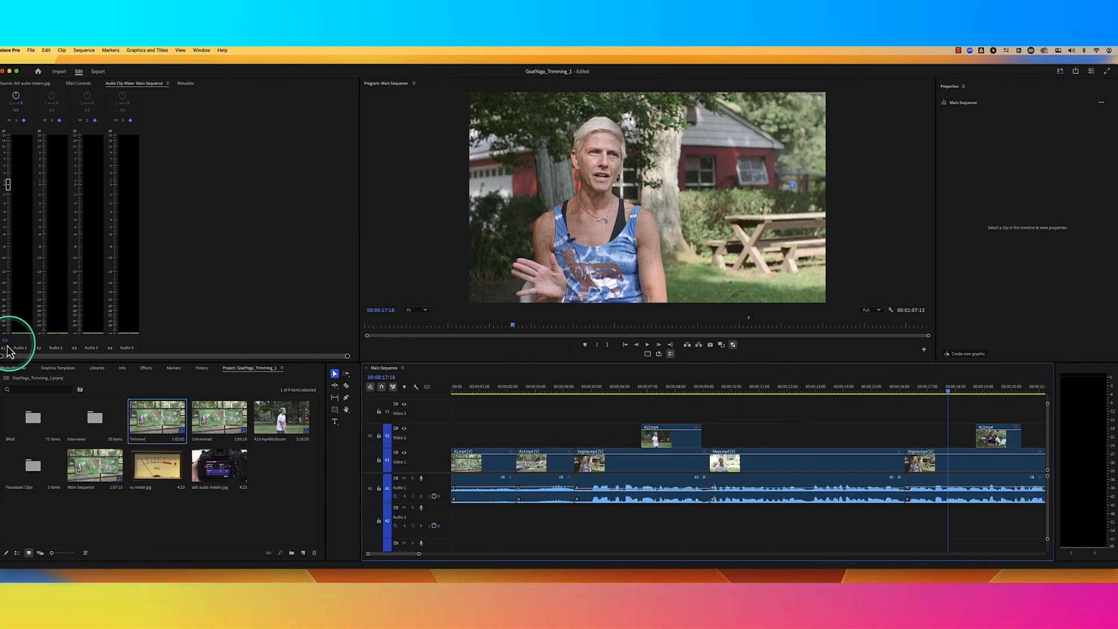
left_click(630, 388)
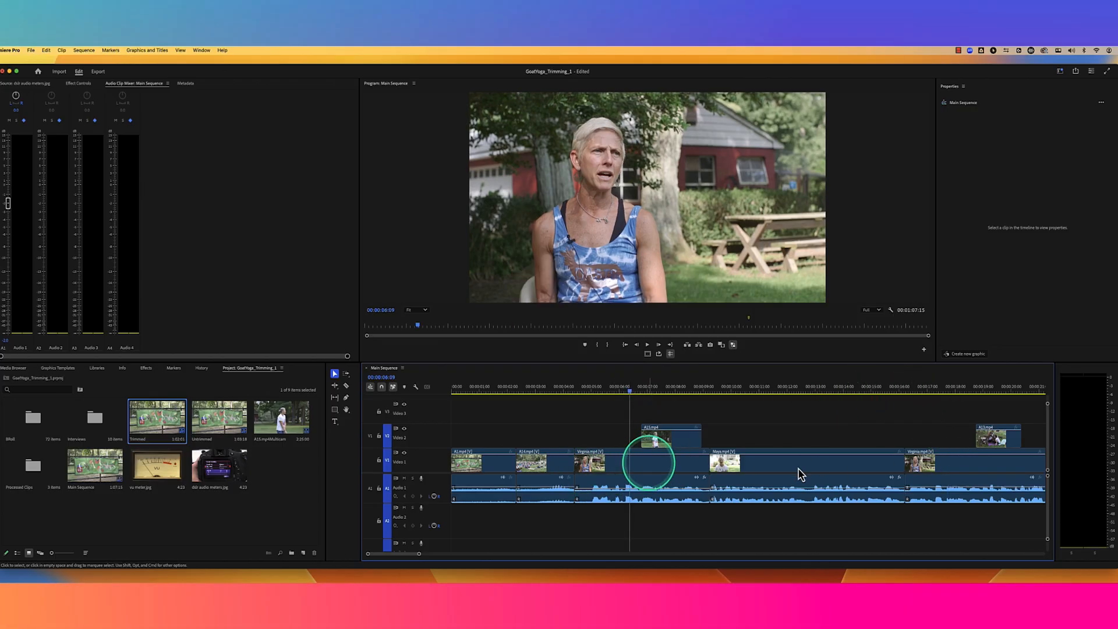
left_click(943, 470)
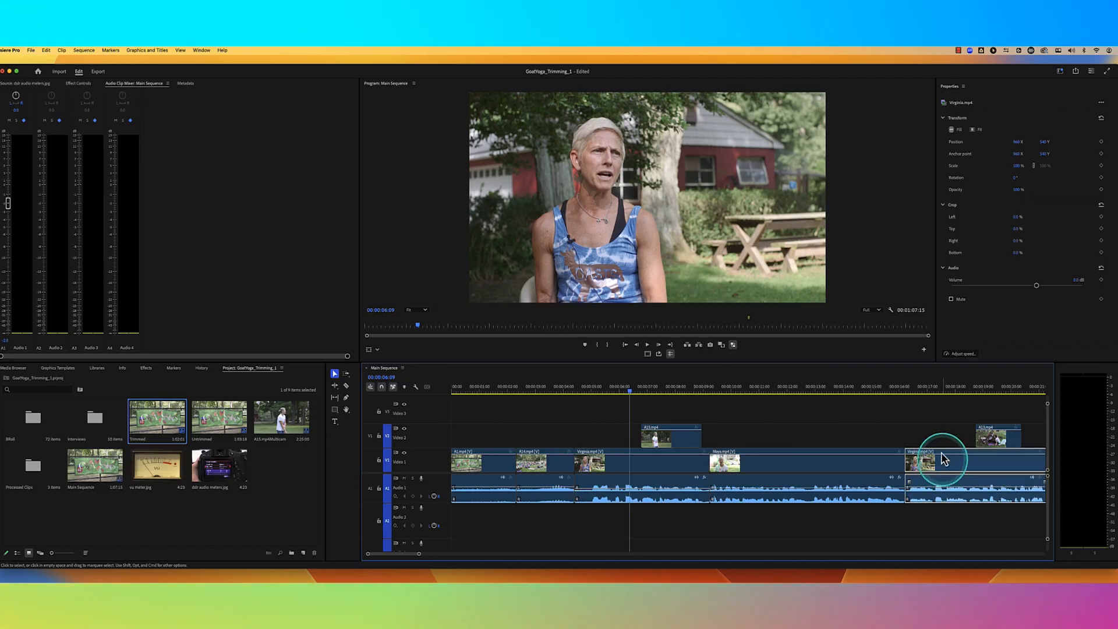
left_click(940, 390)
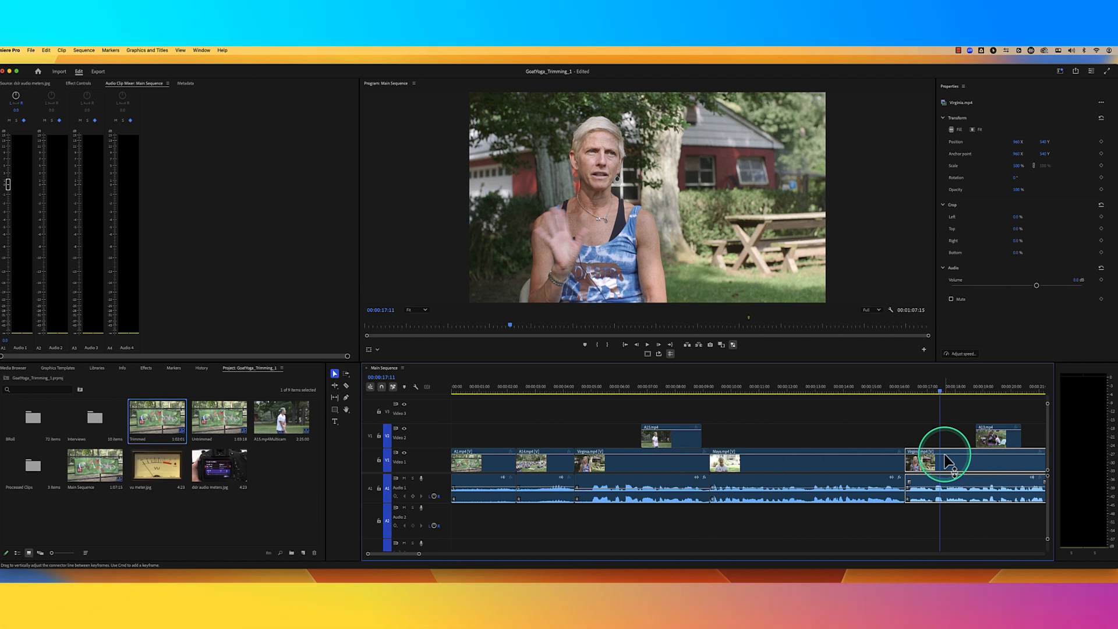
Open the source clip Virginia.mp4 from the Interviews bin in the Source Monitor and move the bin window clear of it.
left_click(96, 414)
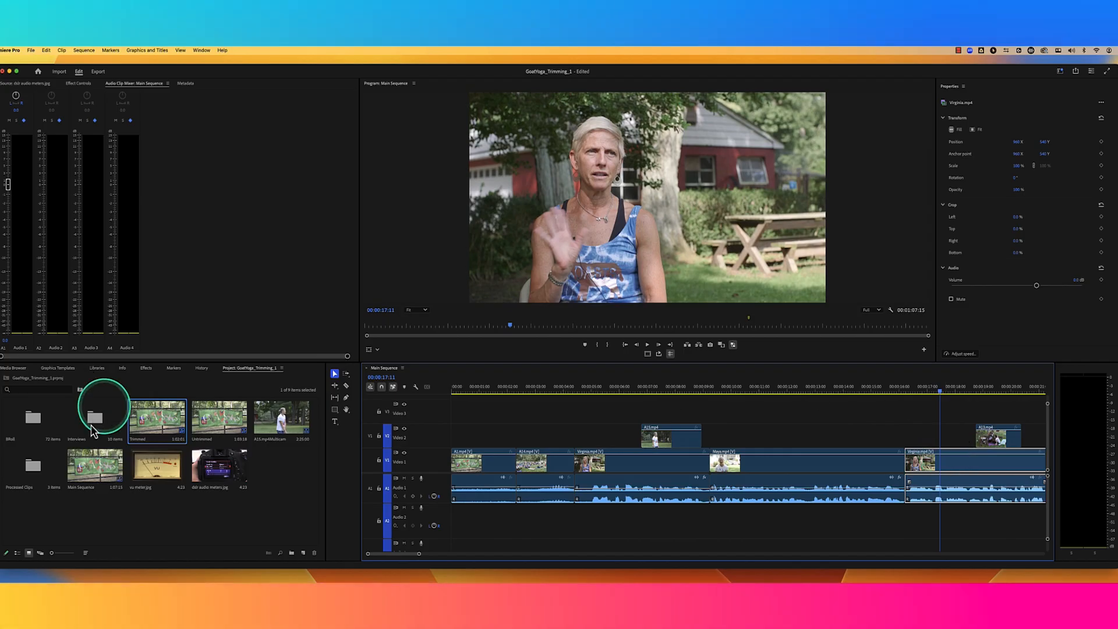
double_click(94, 417)
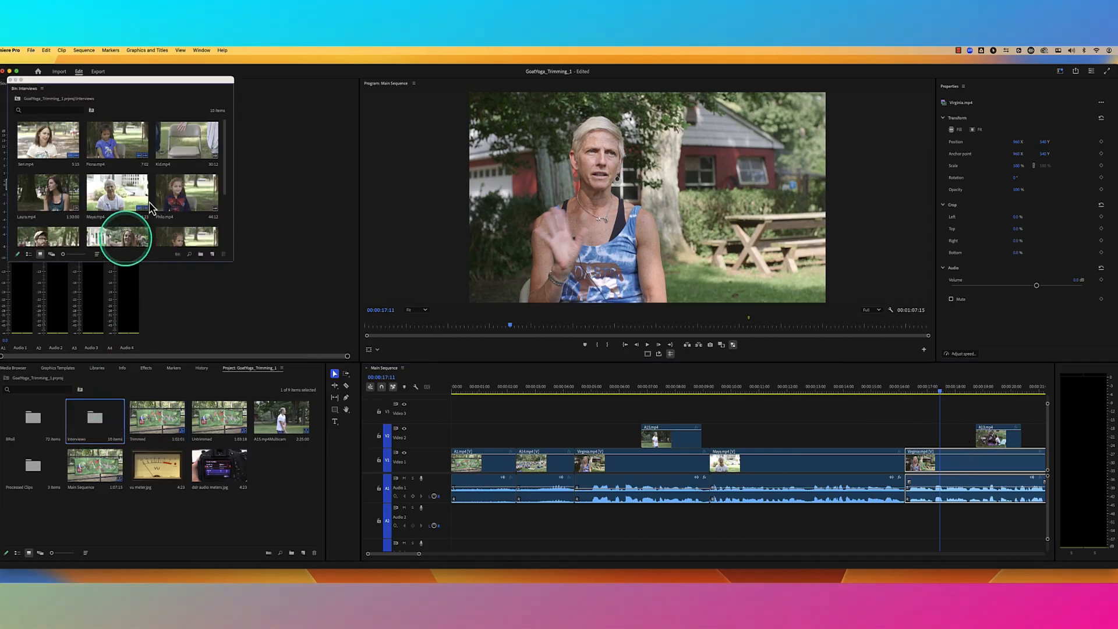
scroll(46, 220, "down", 3)
double_click(46, 220)
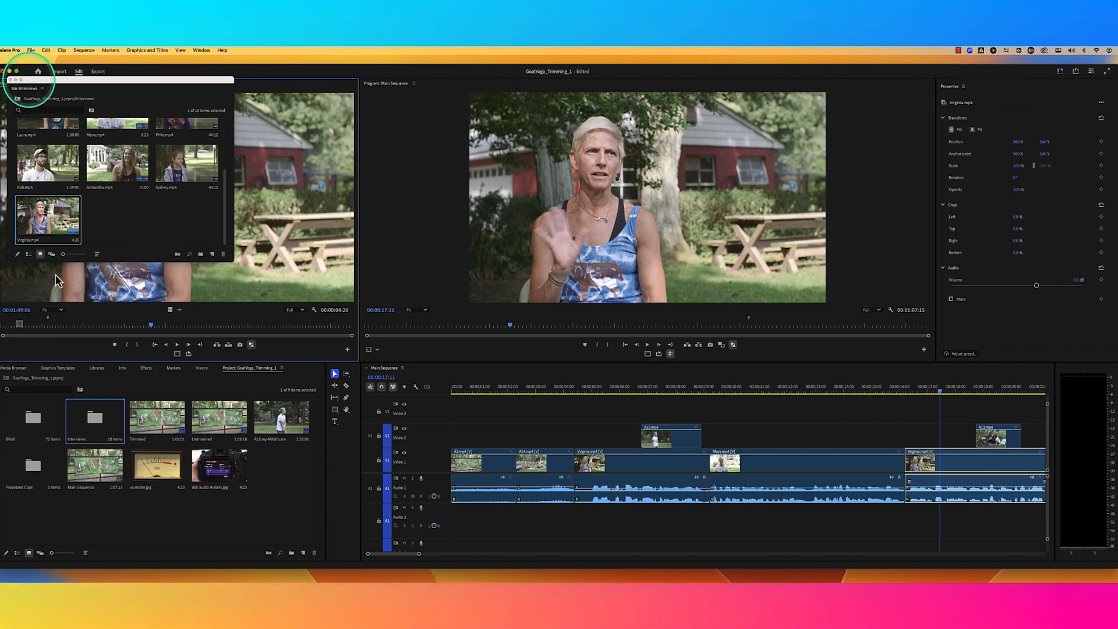
left_click_drag(32, 80, 54, 334)
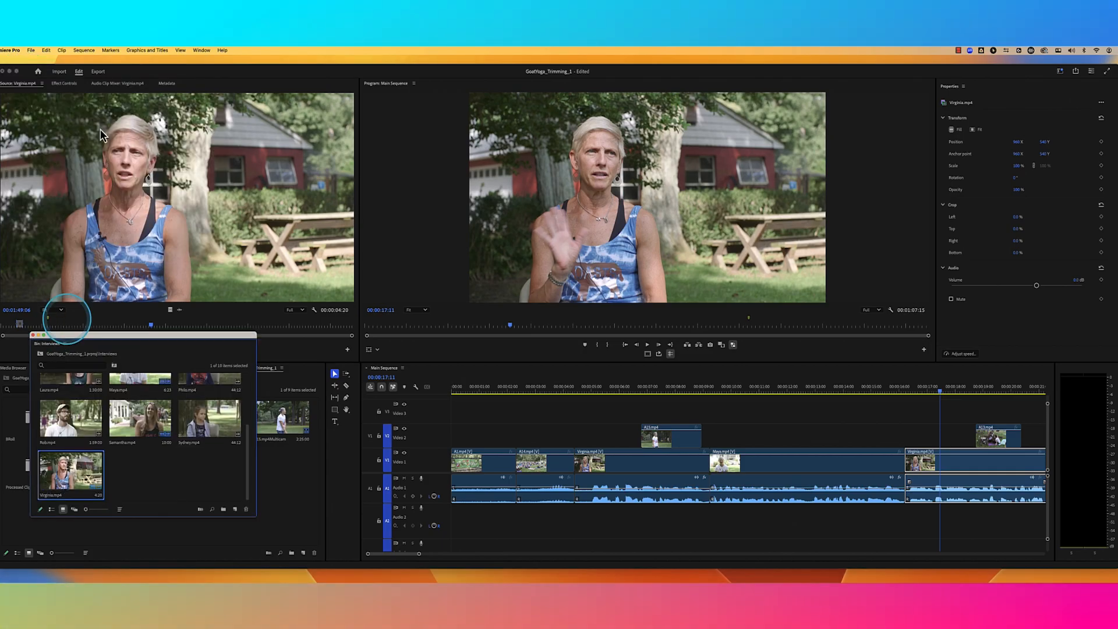
Set the source clip Virginia.mp4's volume to -2 dB in the Audio Clip Mixer.
left_click(125, 86)
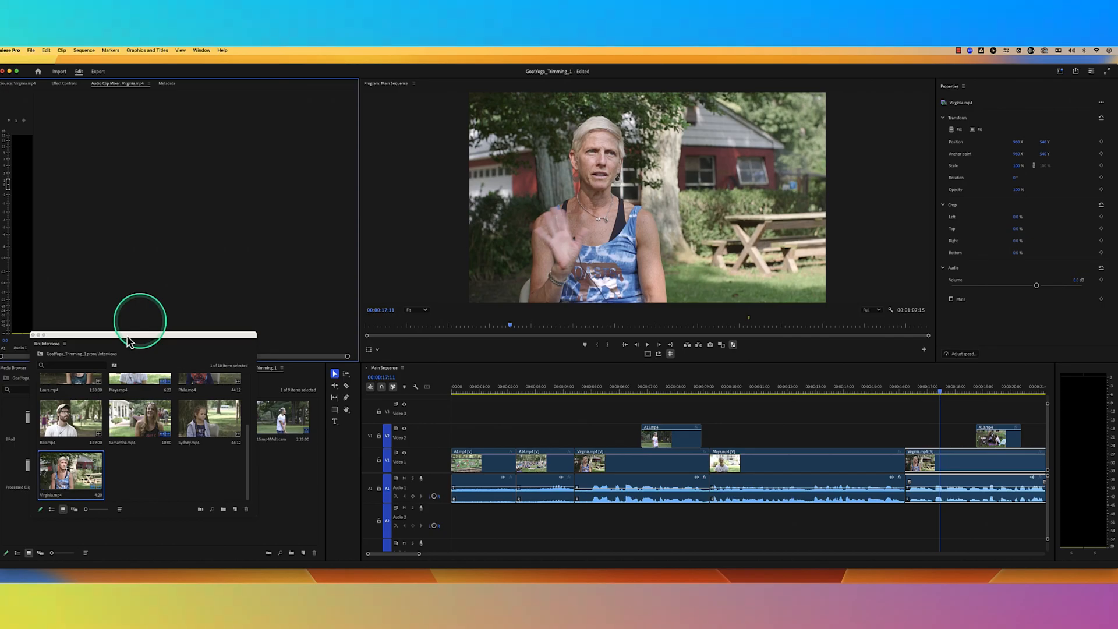
left_click_drag(127, 336, 117, 384)
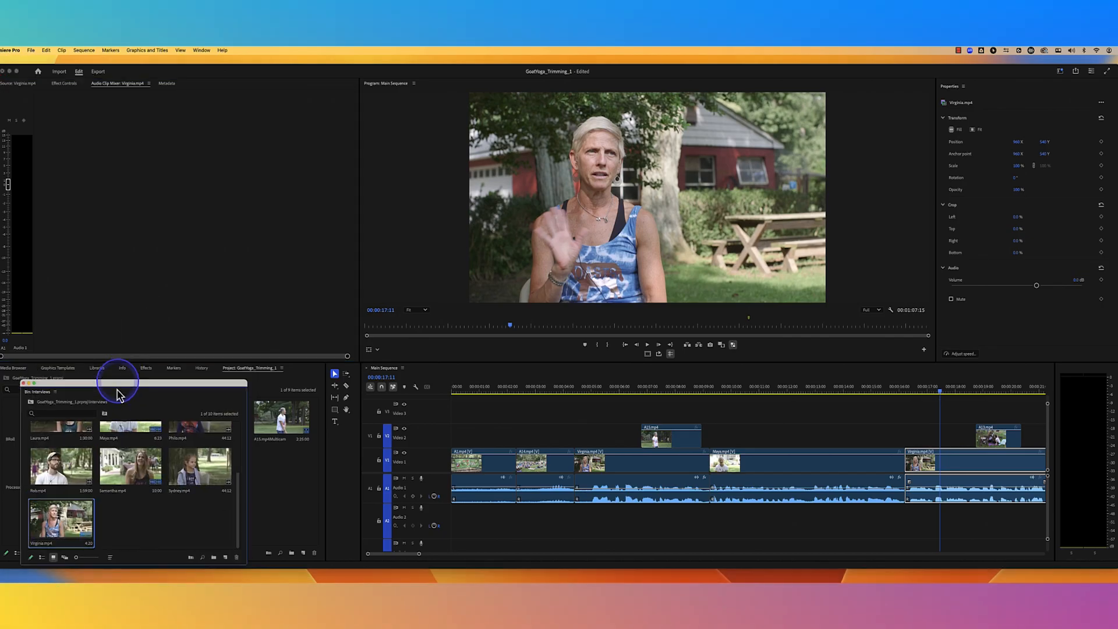
left_click(7, 344)
type("-2")
key("Return")
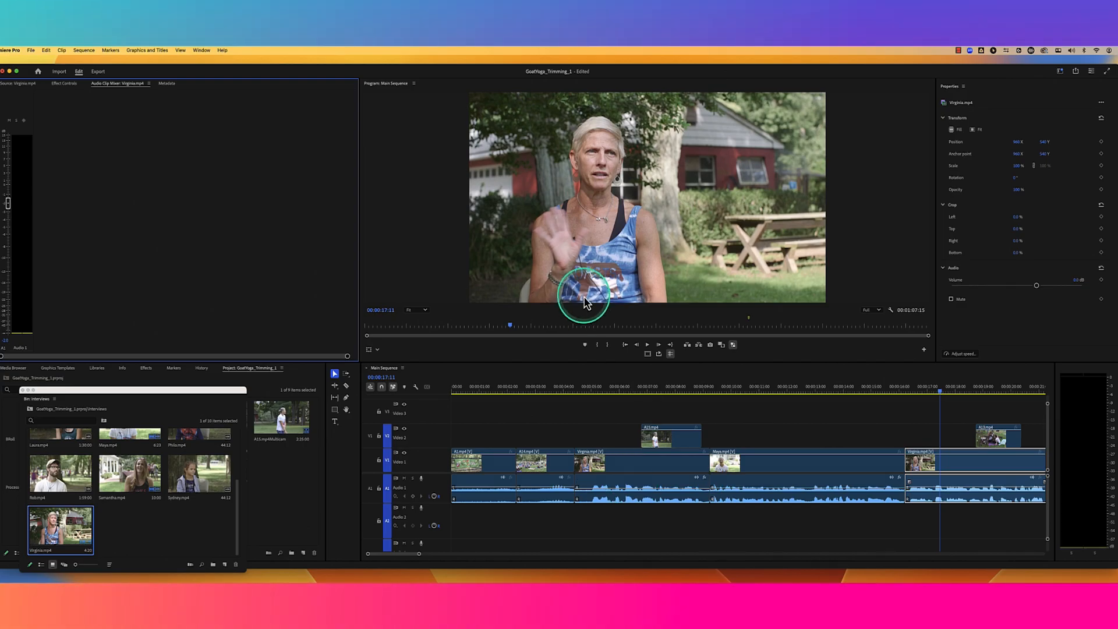
Examine the source Virginia.mp4's mixer level against the volumes of the Maya.mp4 and both Virginia.mp4 clips in the sequence.
left_click(21, 84)
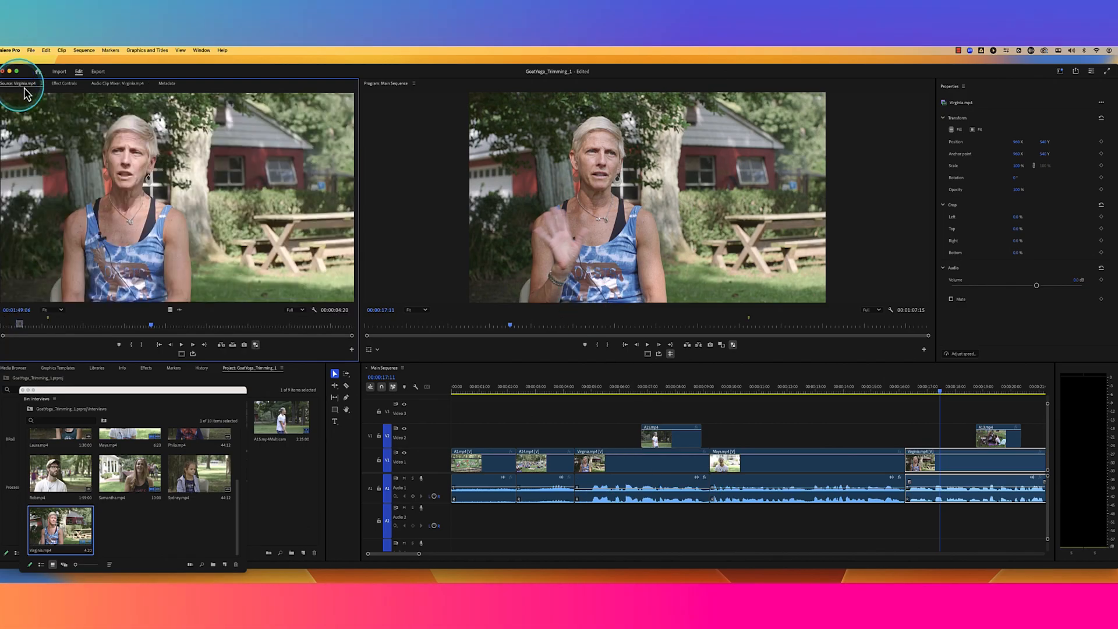
left_click(102, 84)
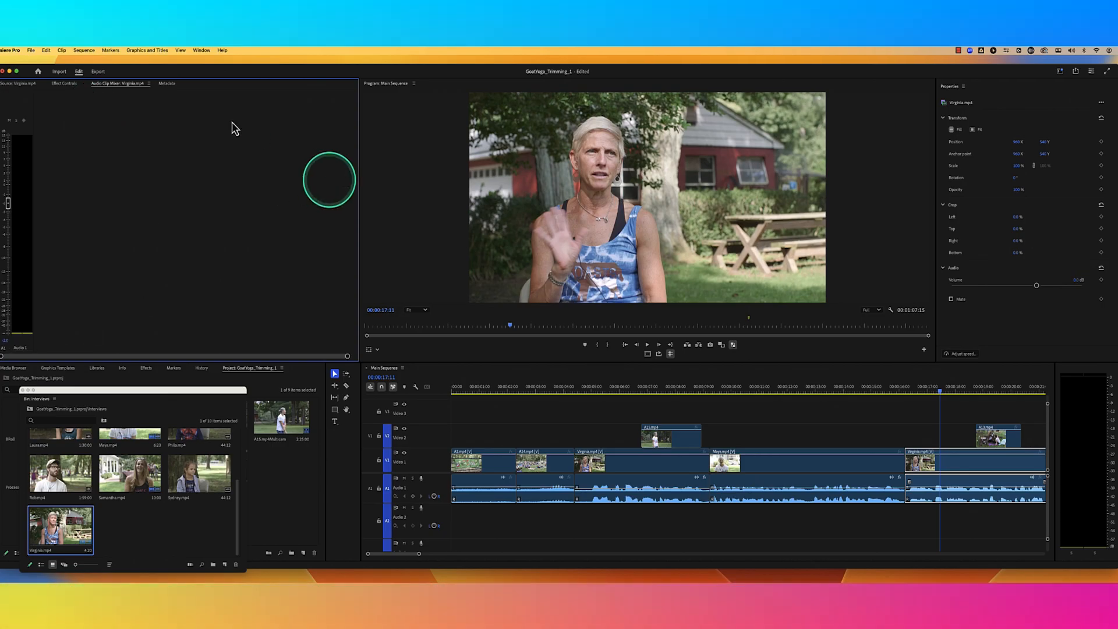
left_click(738, 391)
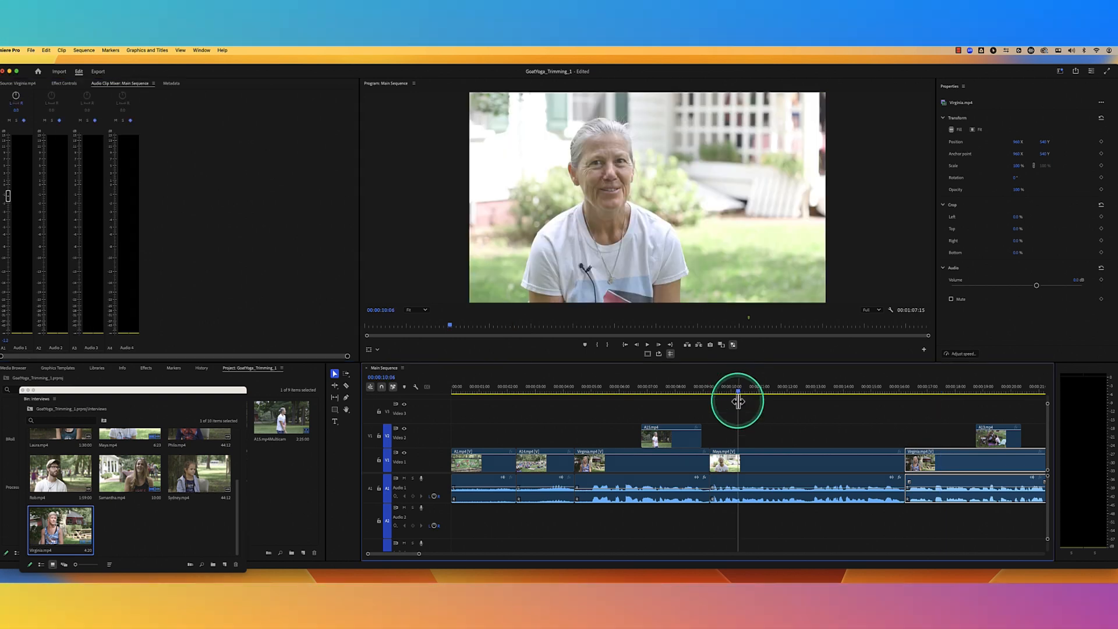
left_click_drag(655, 387, 621, 396)
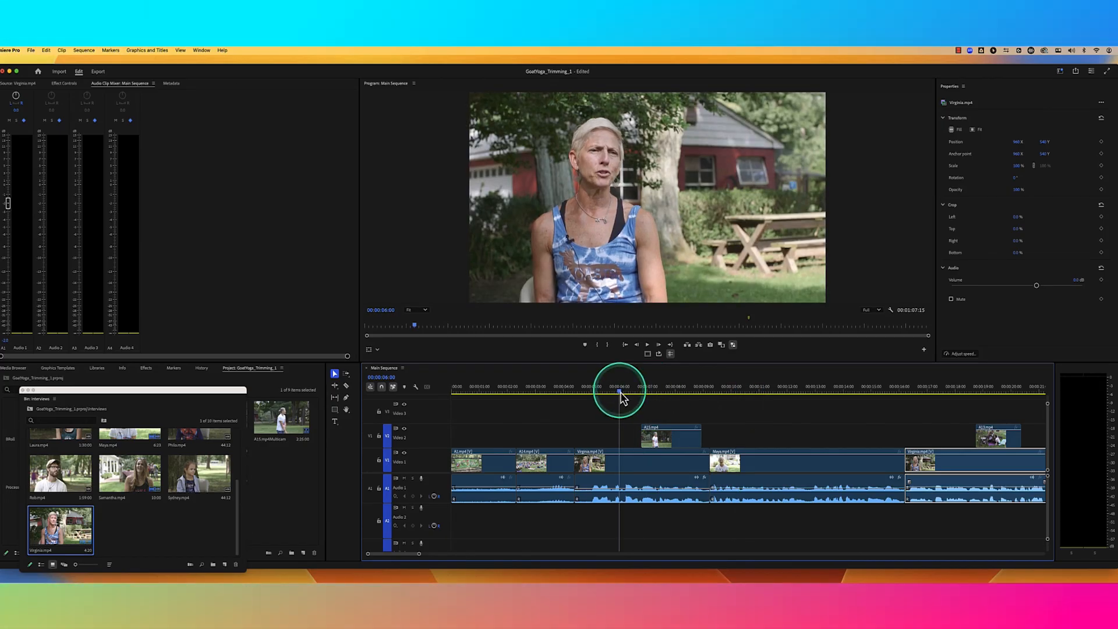
left_click(941, 389)
left_click(174, 371)
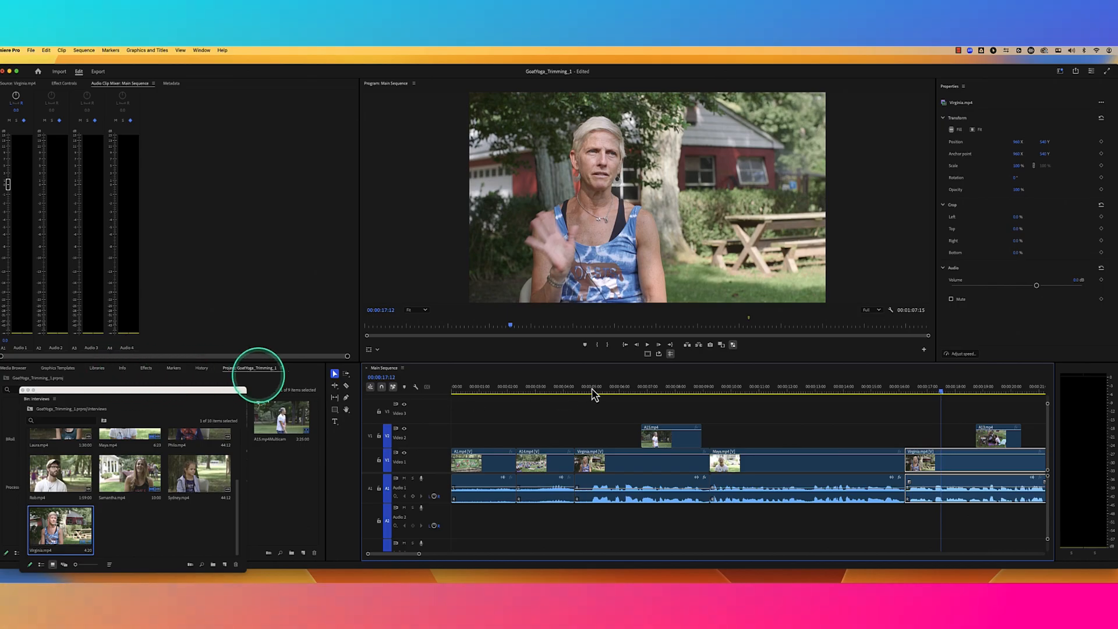
left_click(14, 85)
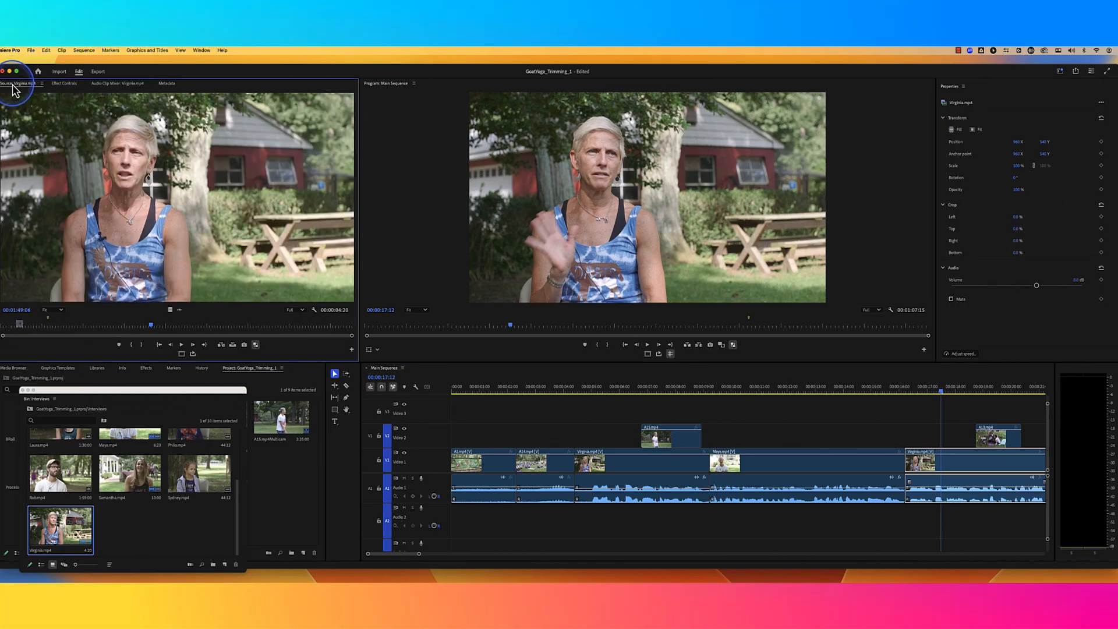
Compare the source Virginia.mp4's Audio Clip Mixer with the Main Sequence's mixer and review the sequence's audio tracks.
left_click(120, 86)
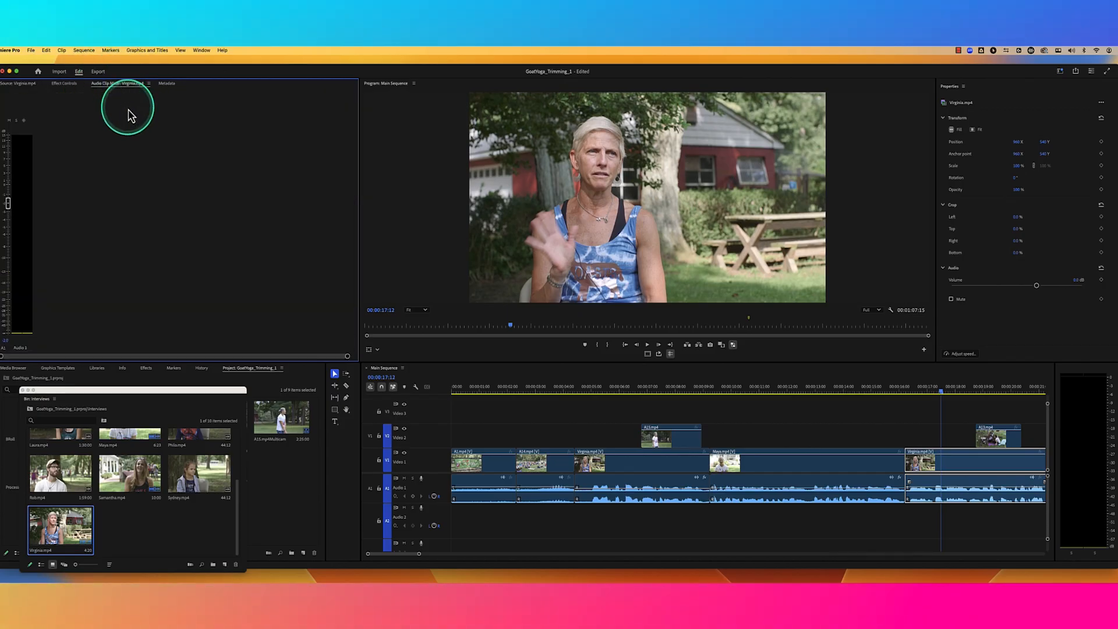
left_click(570, 378)
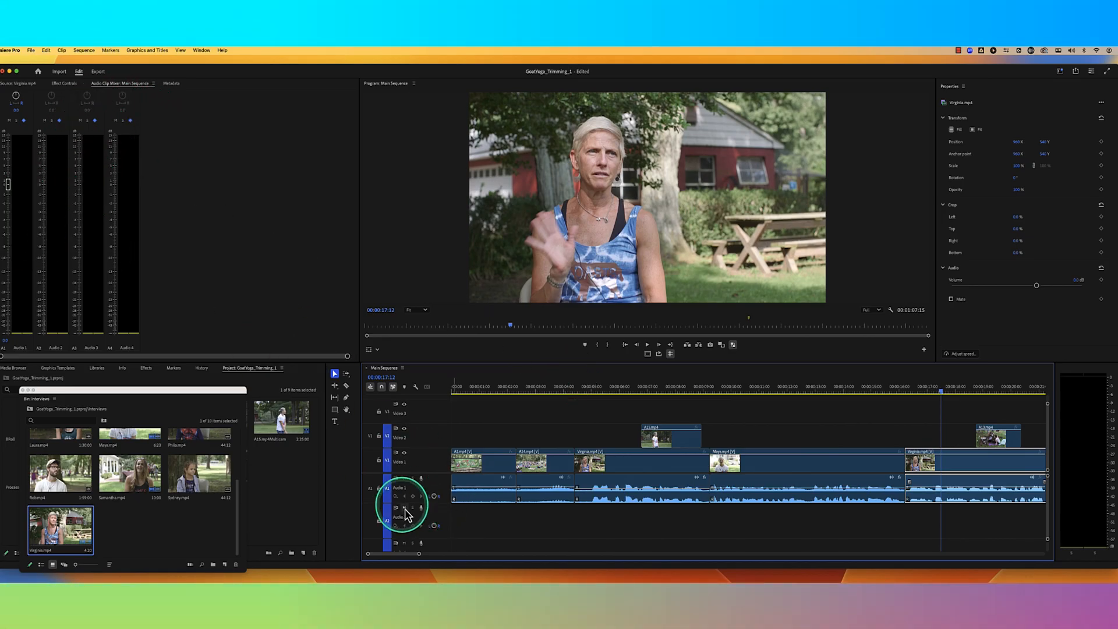
scroll(408, 514, "down", 5)
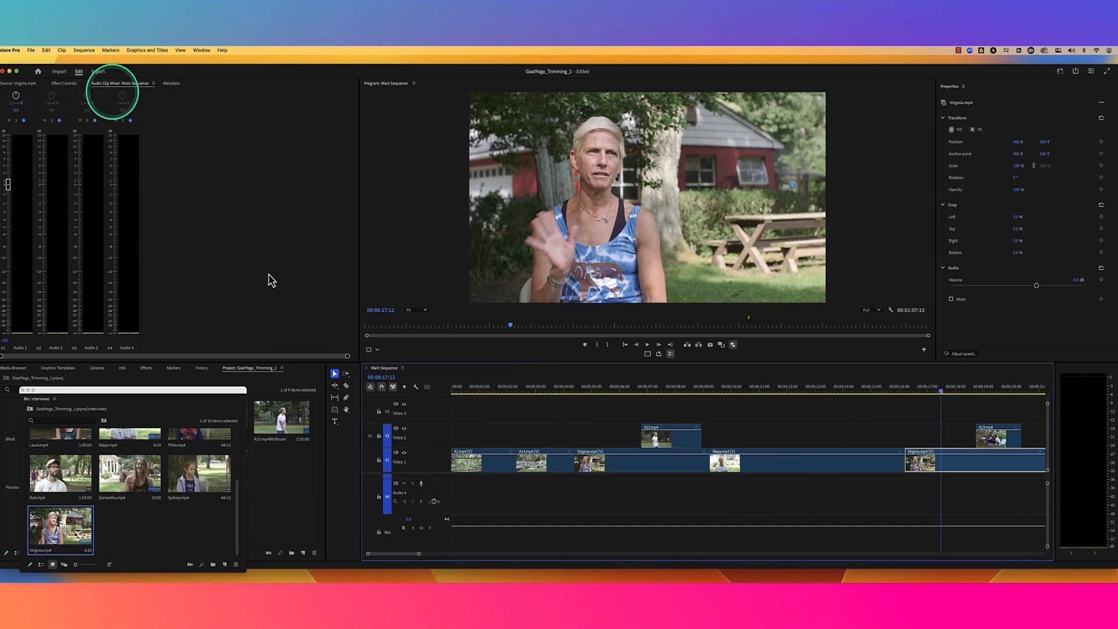
scroll(618, 499, "down", 1)
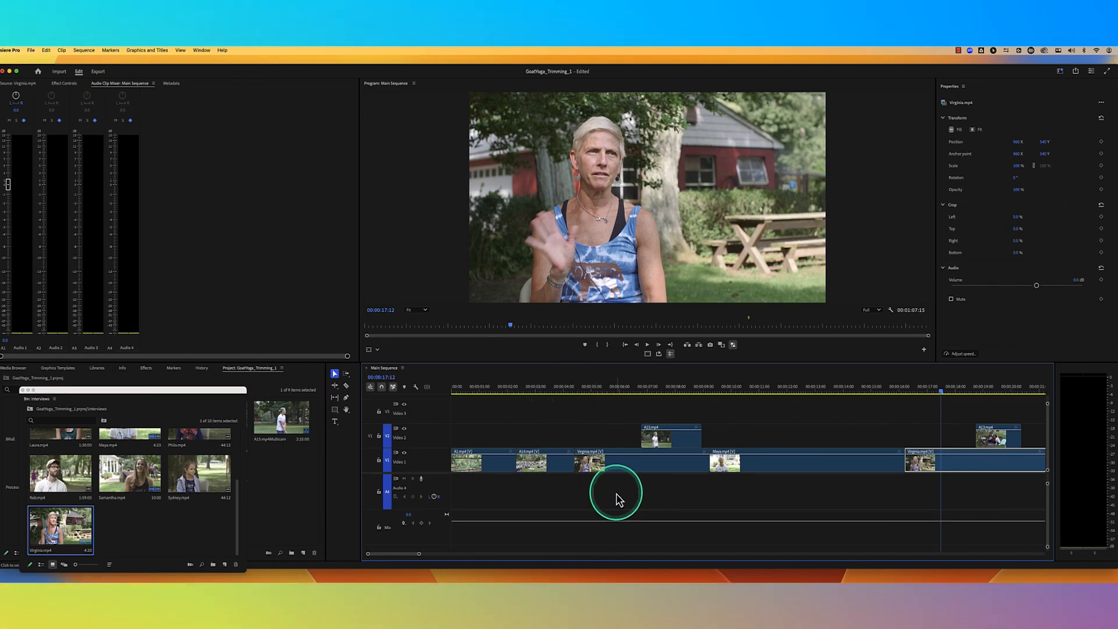
scroll(619, 499, "up", 5)
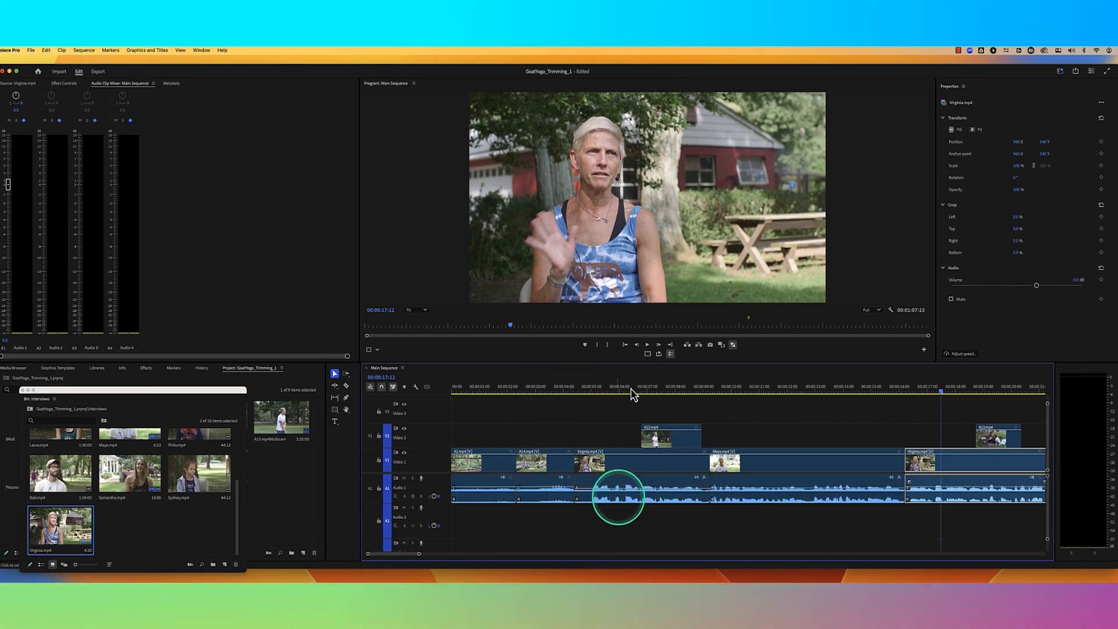
left_click(565, 405)
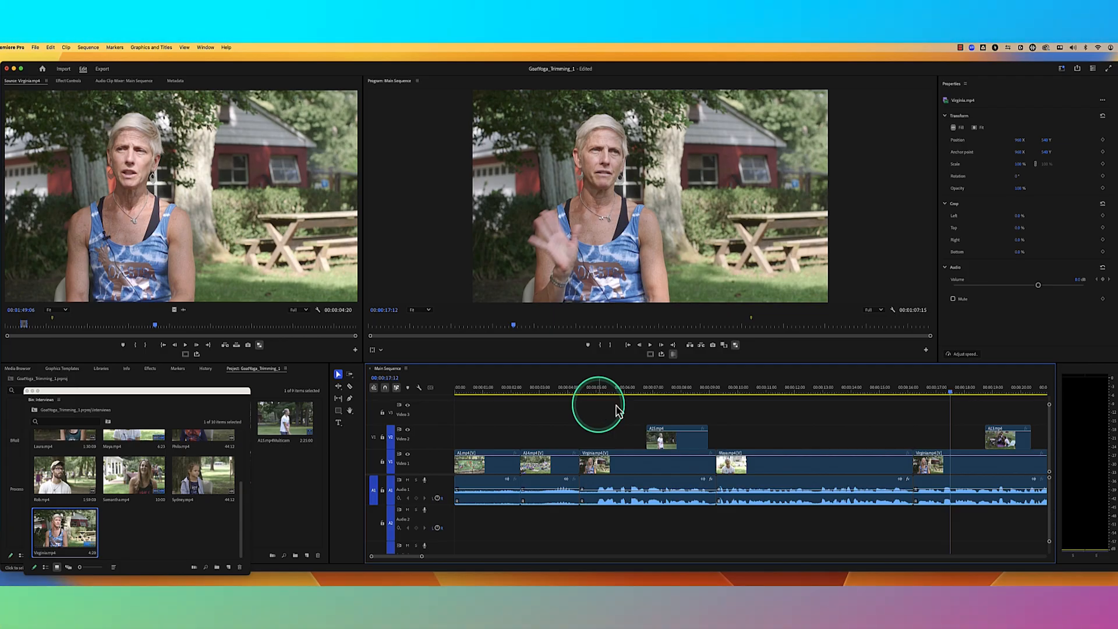
Set the second Virginia.mp4 clip's volume to -2 dB in the Audio Clip Mixer, parked at 00:00:17:13.
left_click_drag(951, 398, 953, 399)
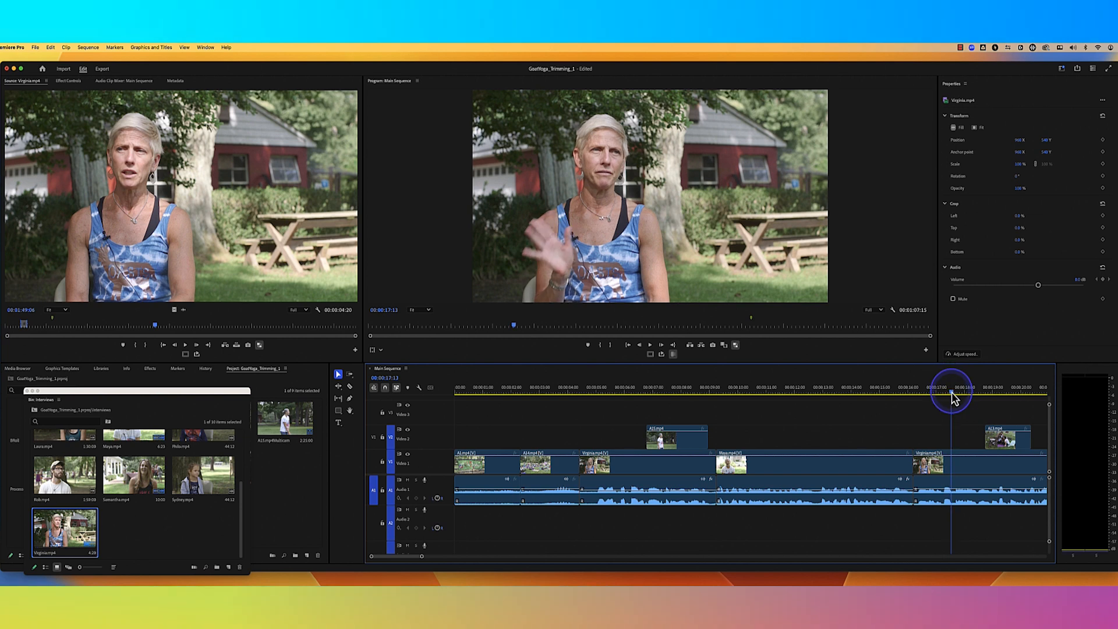
left_click(124, 80)
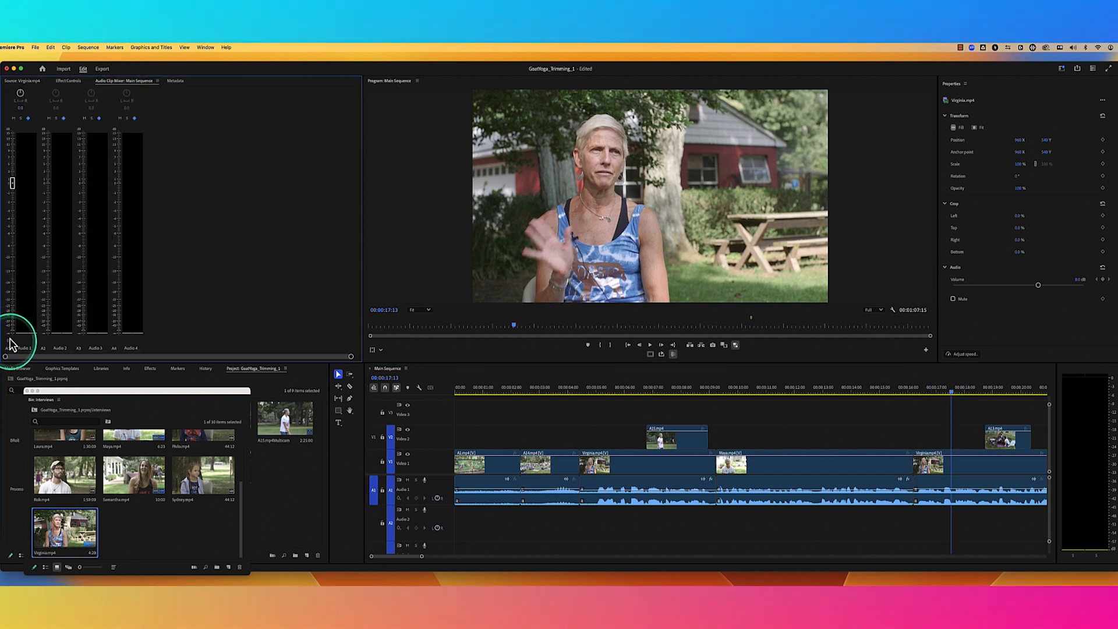
left_click_drag(11, 343, 12, 326)
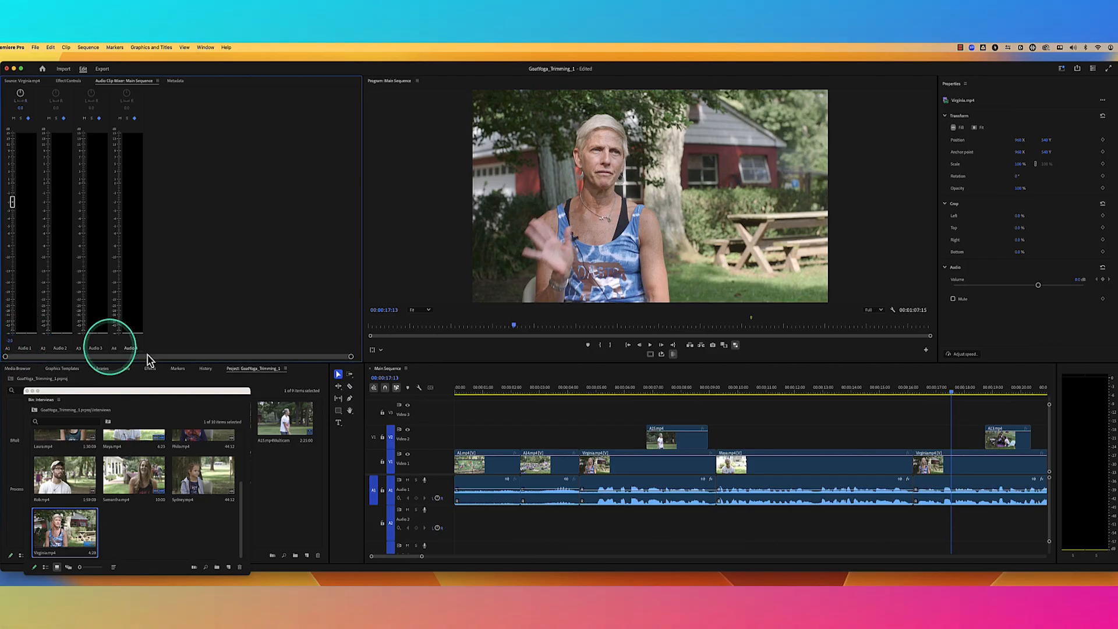
Set the third Virginia.mp4 clip's volume to -2 dB in the Audio Clip Mixer, parked at 00:00:29:20.
left_click_drag(425, 558, 461, 556)
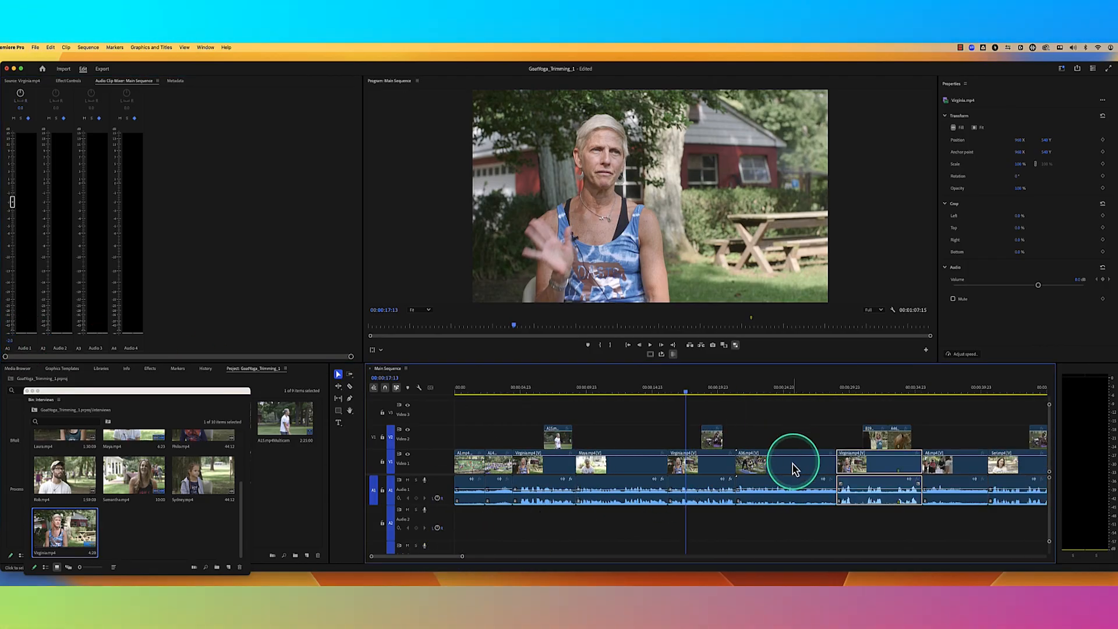
left_click(867, 393)
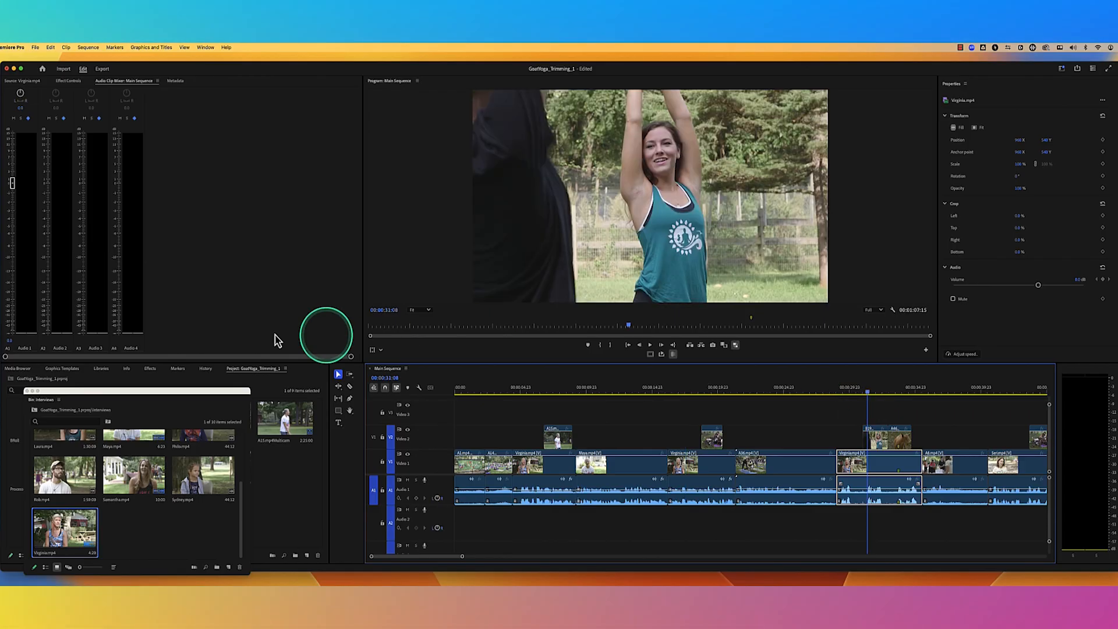
left_click(846, 394)
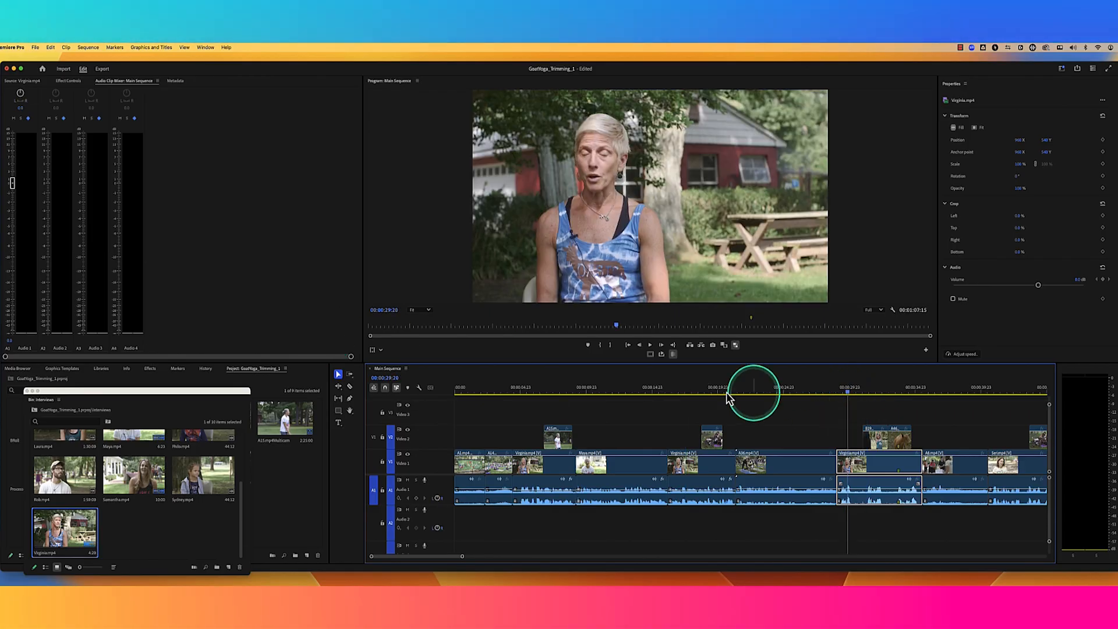
left_click(10, 343)
key("bracketleft")
key("bracketleft")
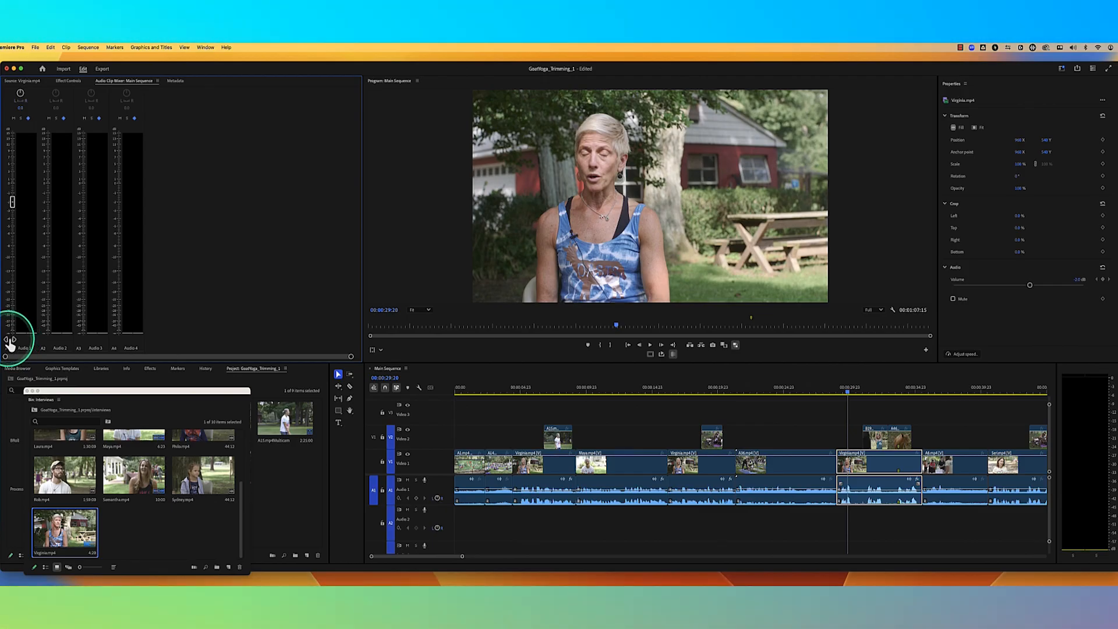
Play the A36.mp4 clip several times and check its peaks in the audio meters.
left_click_drag(715, 400, 686, 398)
key("space")
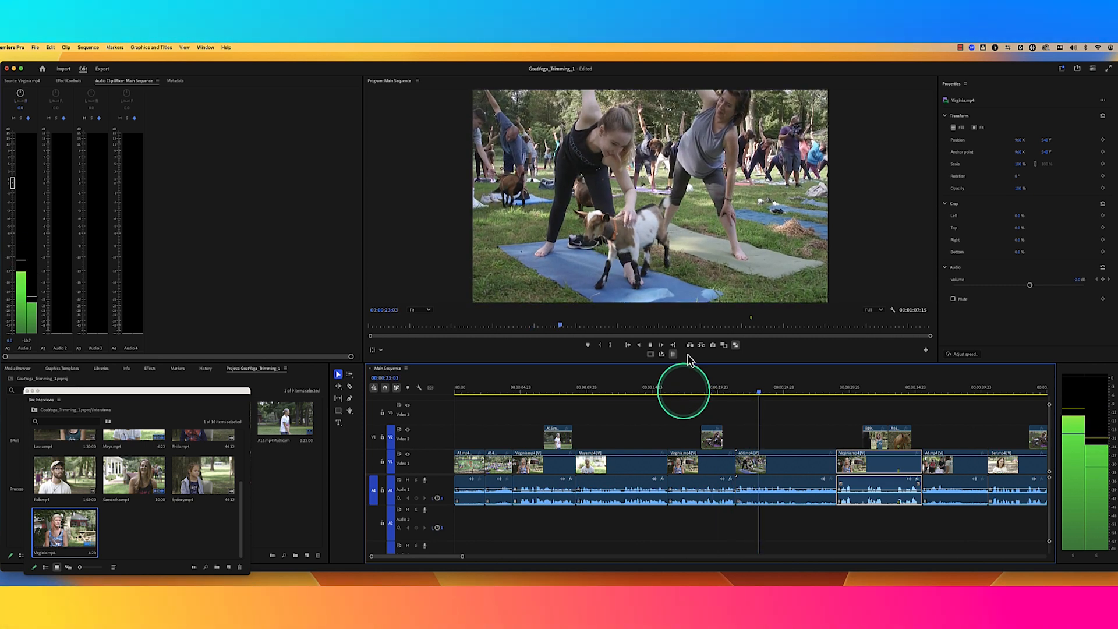
key("space")
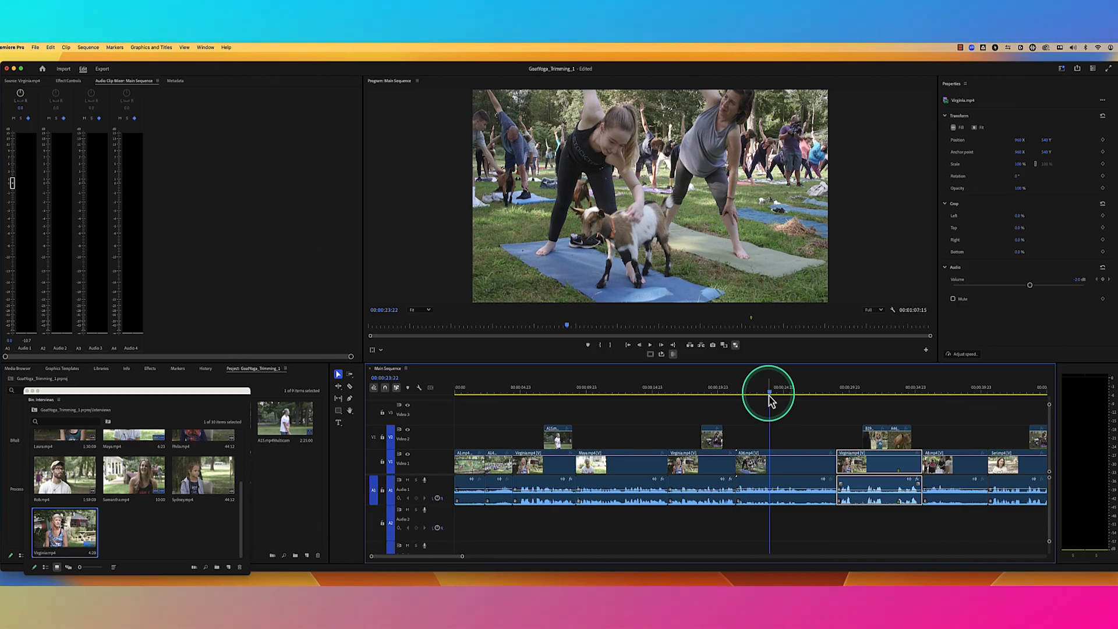
key("space")
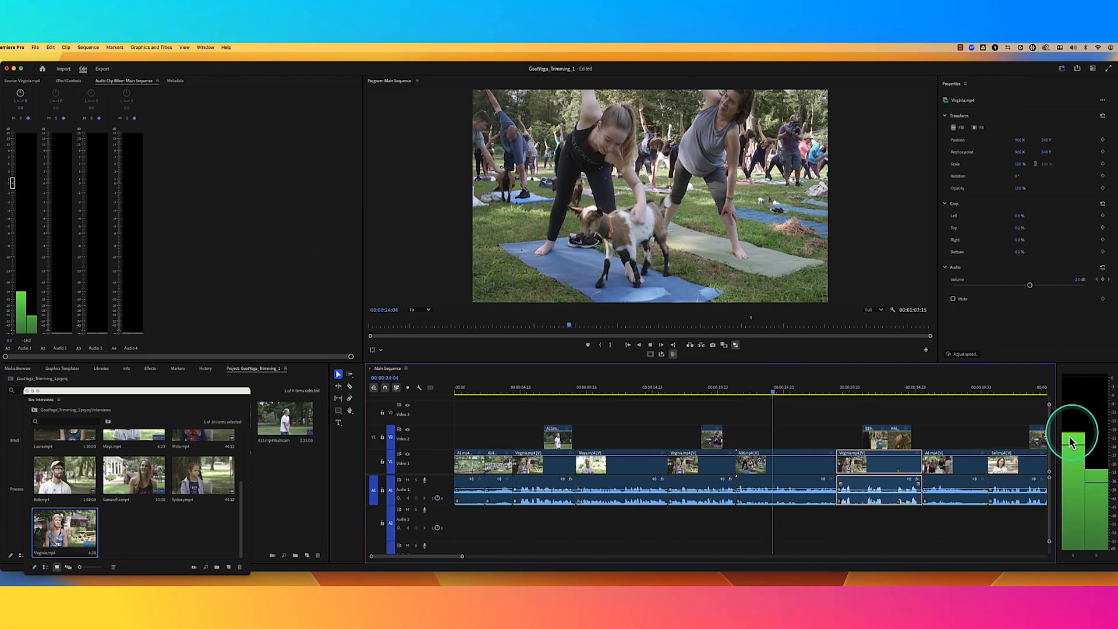
key("space")
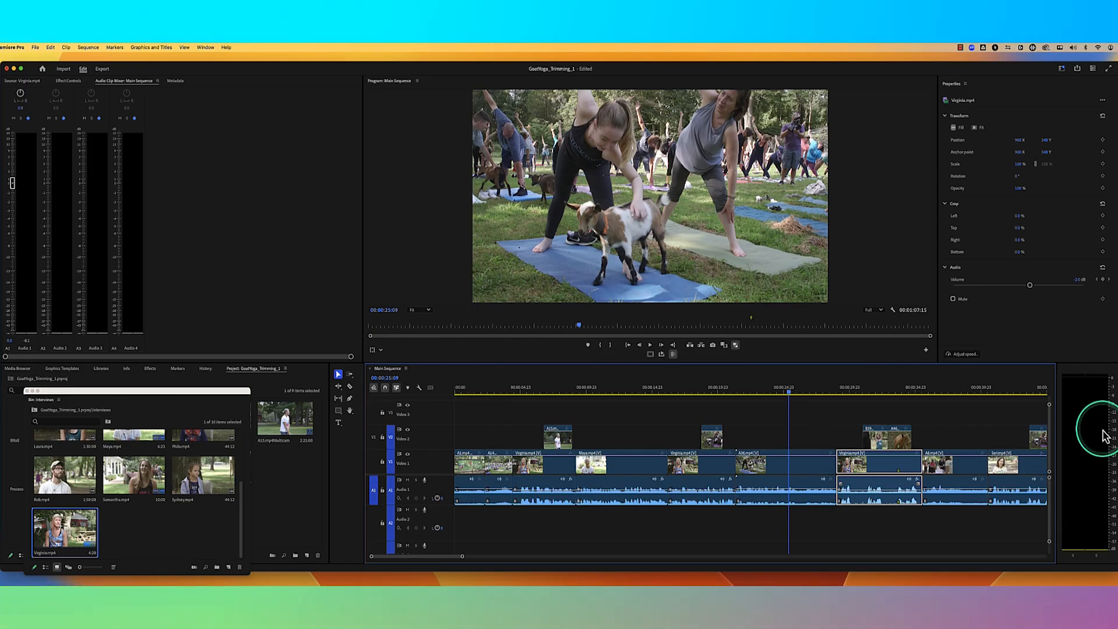
left_click(771, 392)
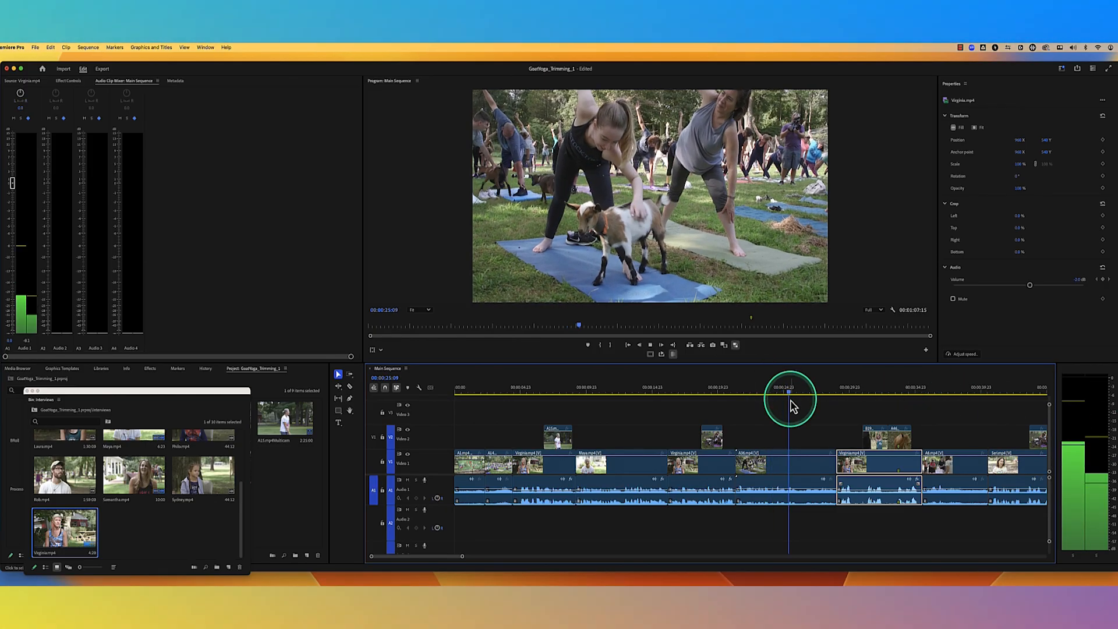
key("space")
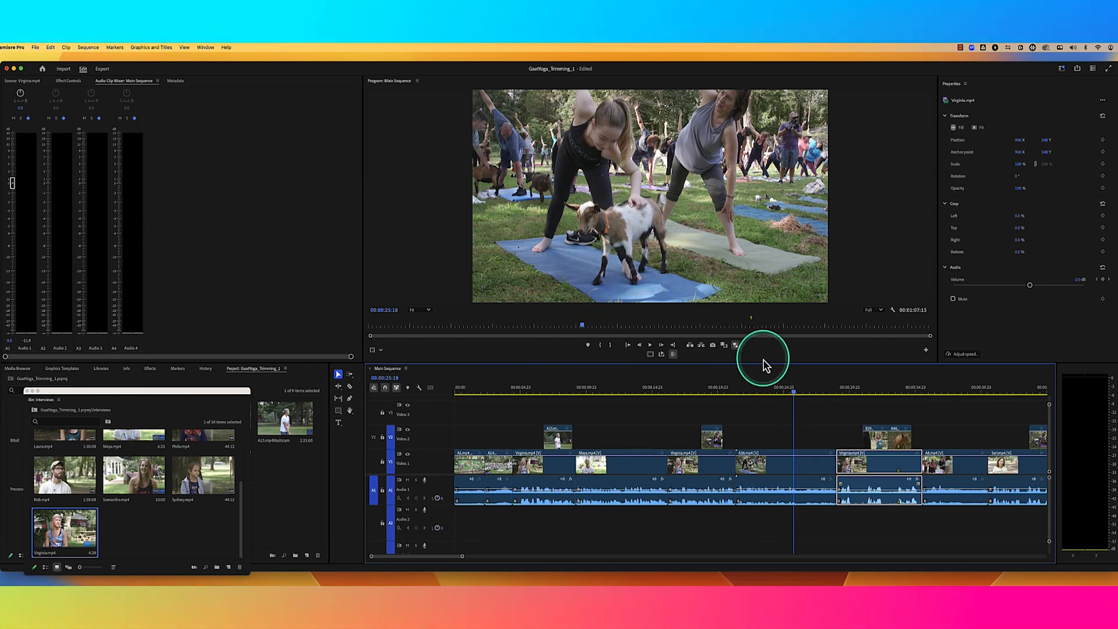
left_click(757, 391)
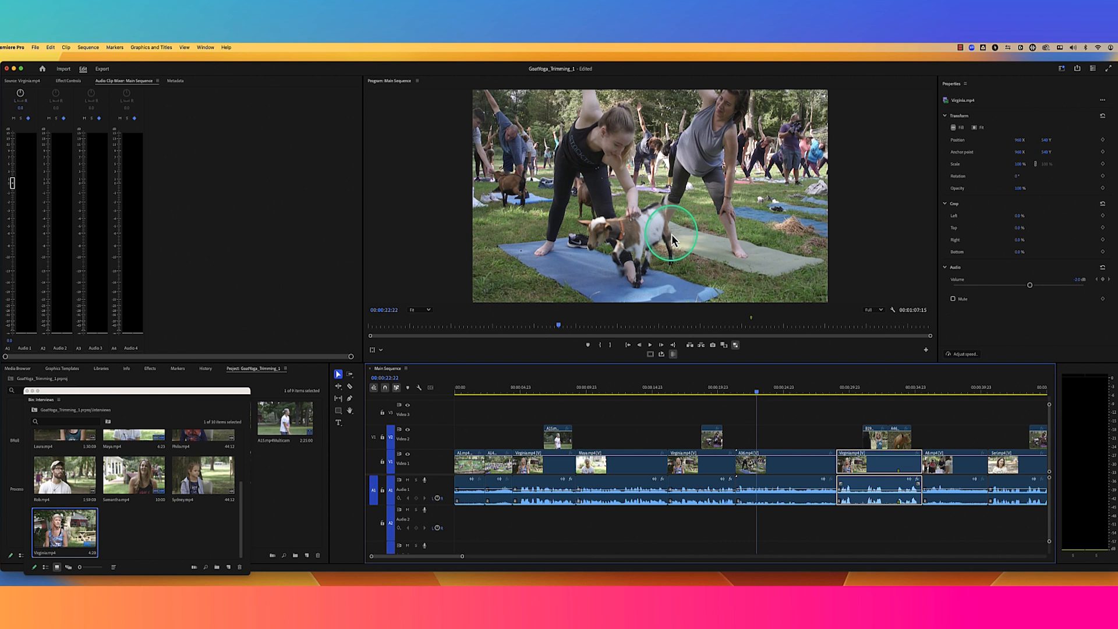
key("space")
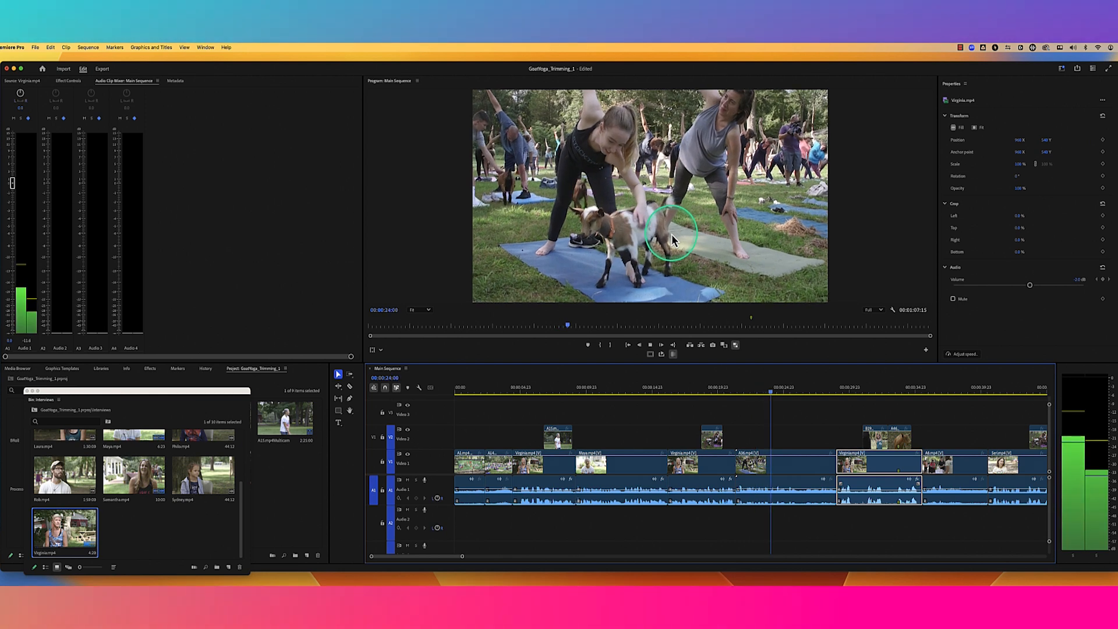
key("space")
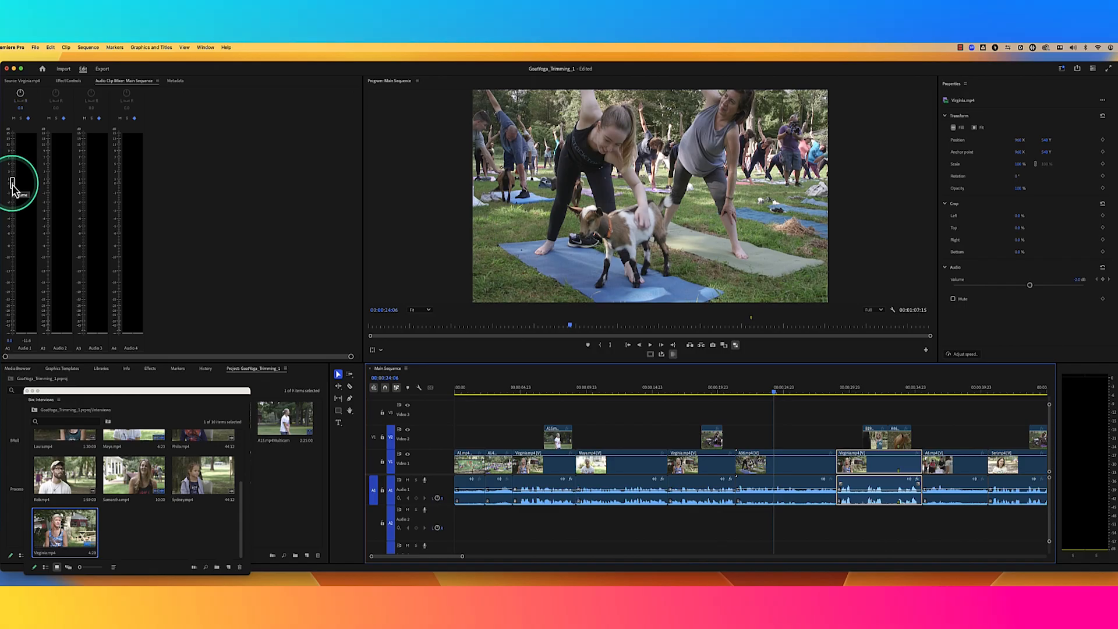
Lower the A36.mp4 clip's volume to about -5.7 dB in the Audio Clip Mixer and play it to check the level.
left_click_drag(12, 186, 12, 191)
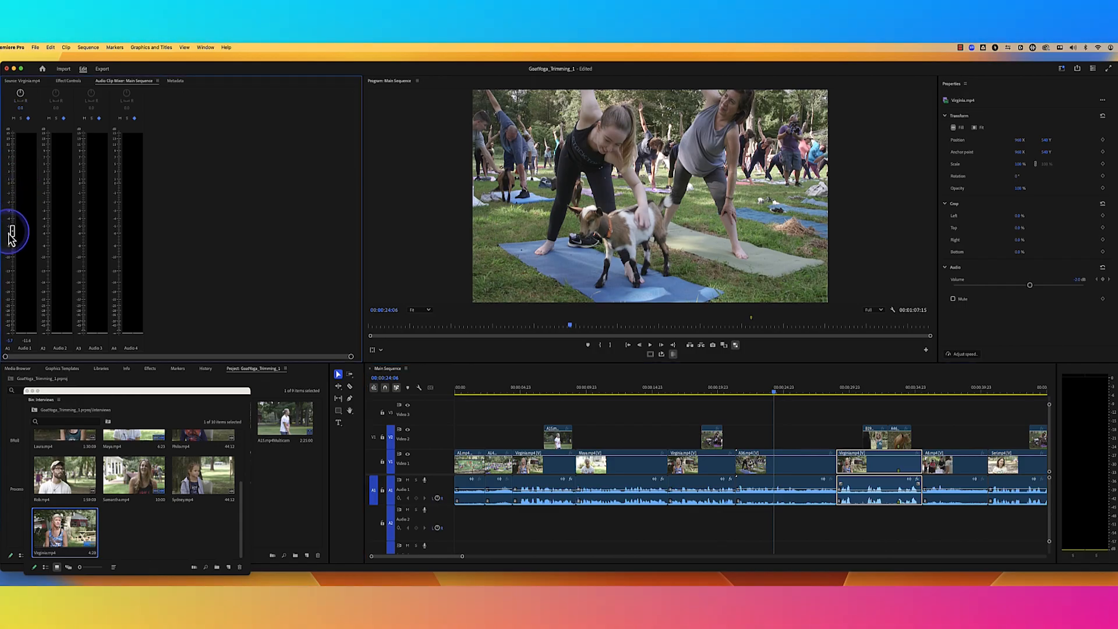
left_click(755, 394)
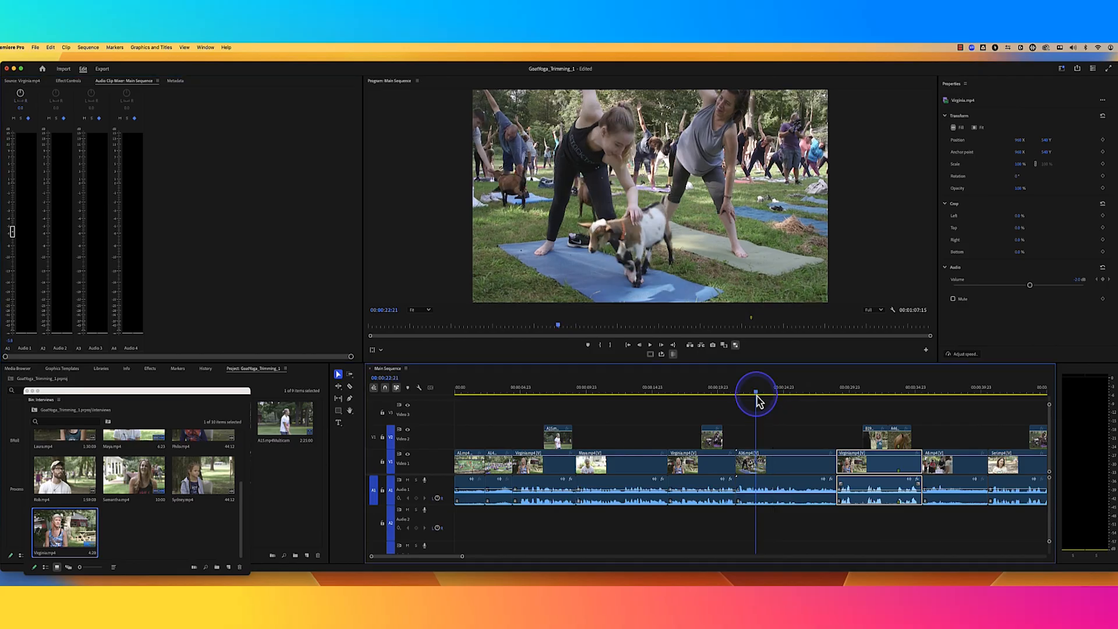
key("space")
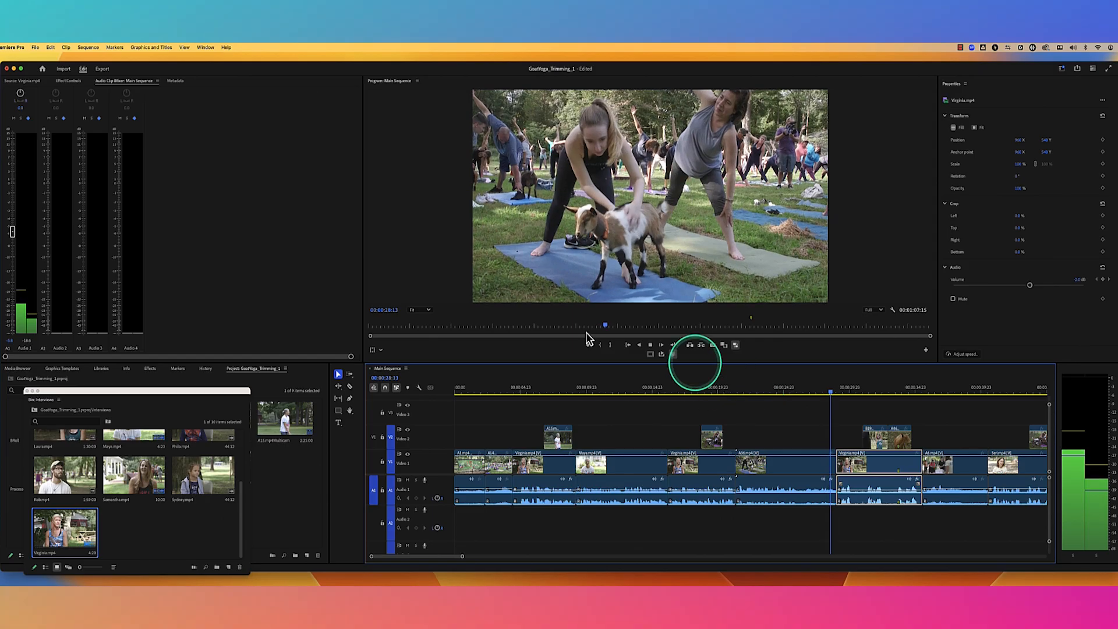
key("space")
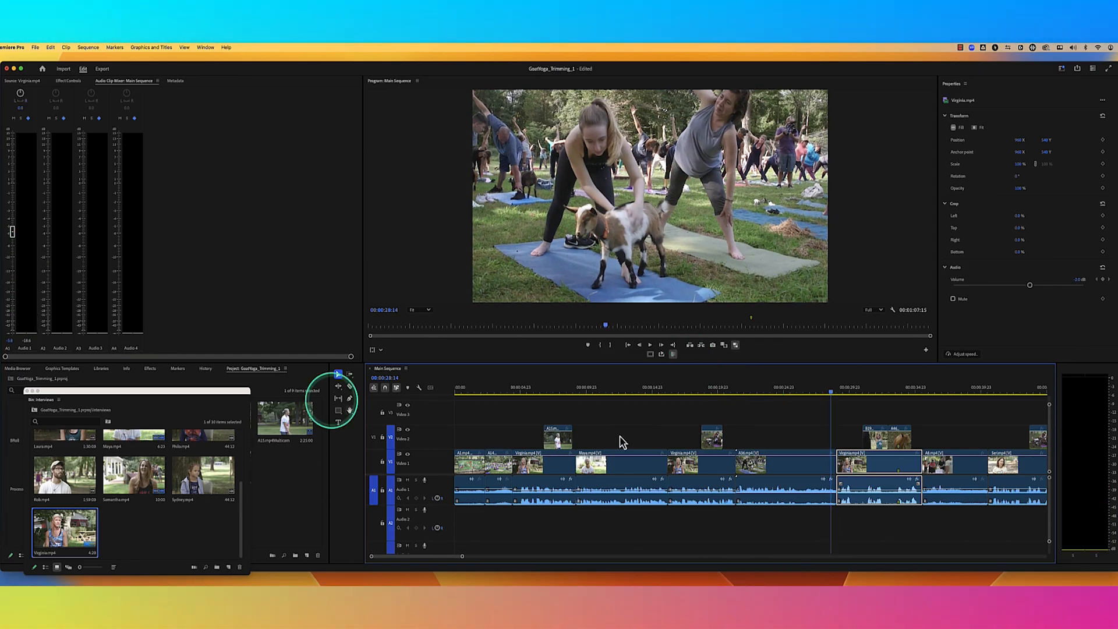
Return the A36.mp4 clip's volume to 0 dB in the Audio Clip Mixer, parked at 00:00:23:19.
left_click(169, 406)
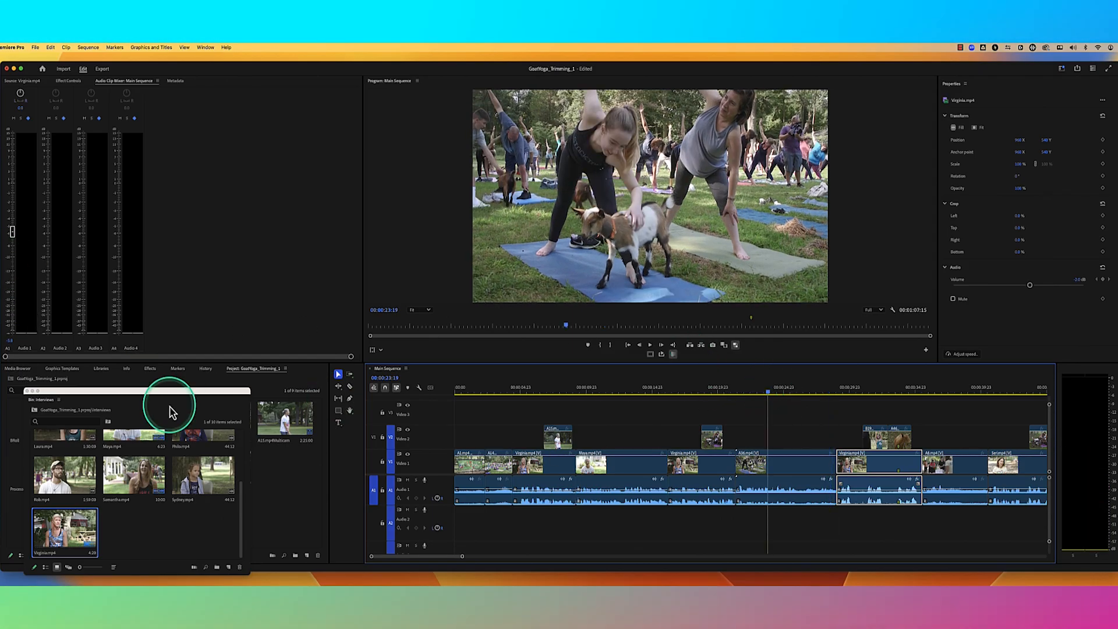
left_click(12, 232)
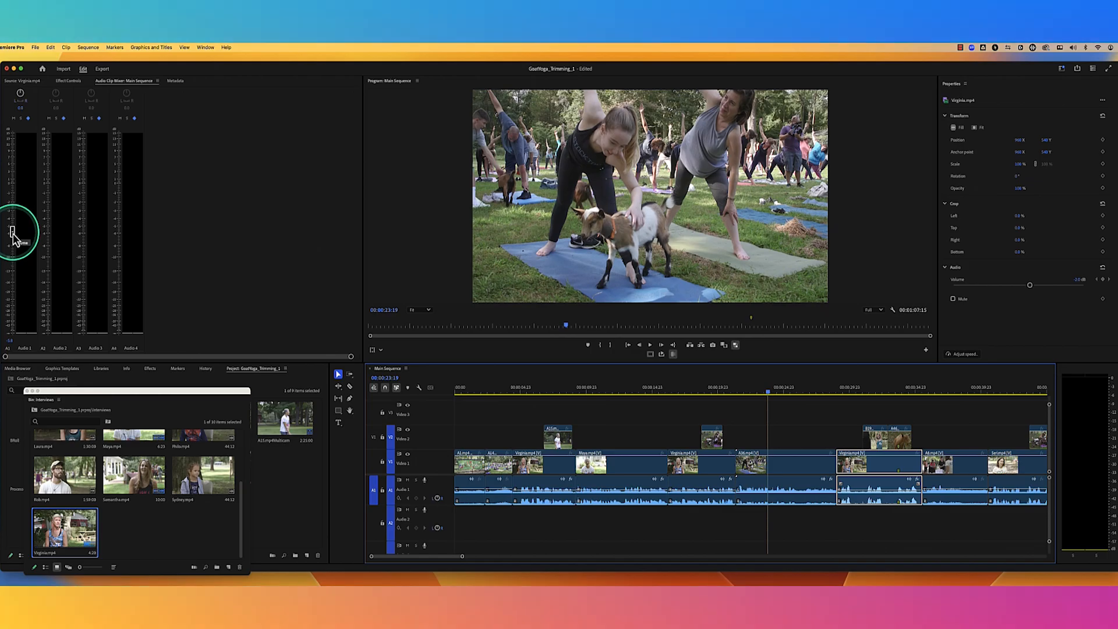
left_click_drag(13, 234, 15, 192)
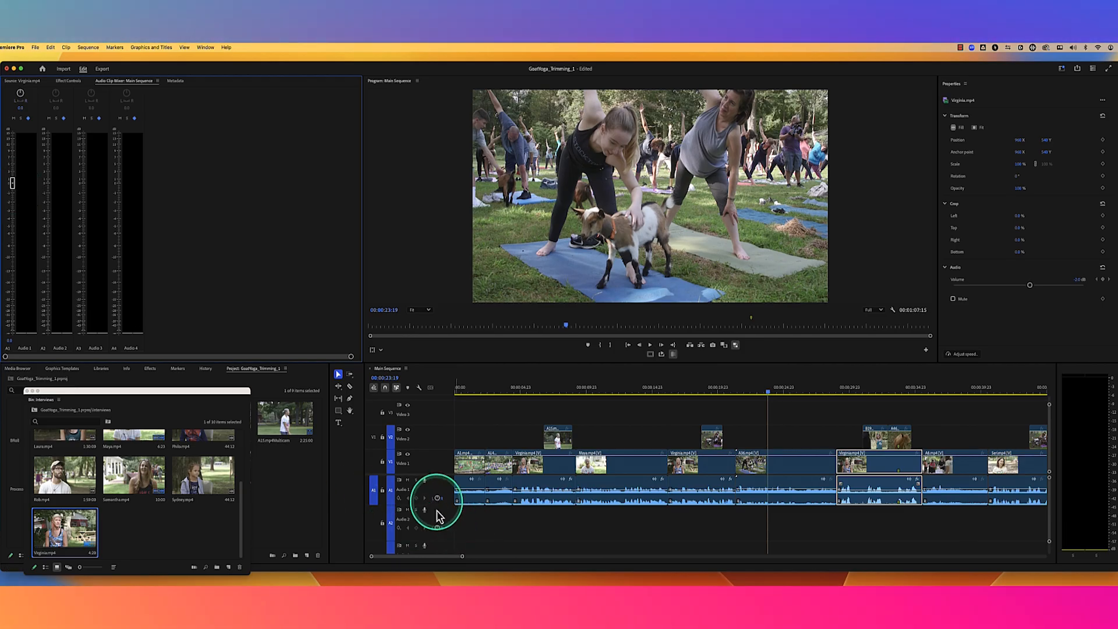
Increase the Audio 1 track's height and lower the A36.mp4 clip's volume line to -12 dB.
left_click_drag(438, 506, 437, 520)
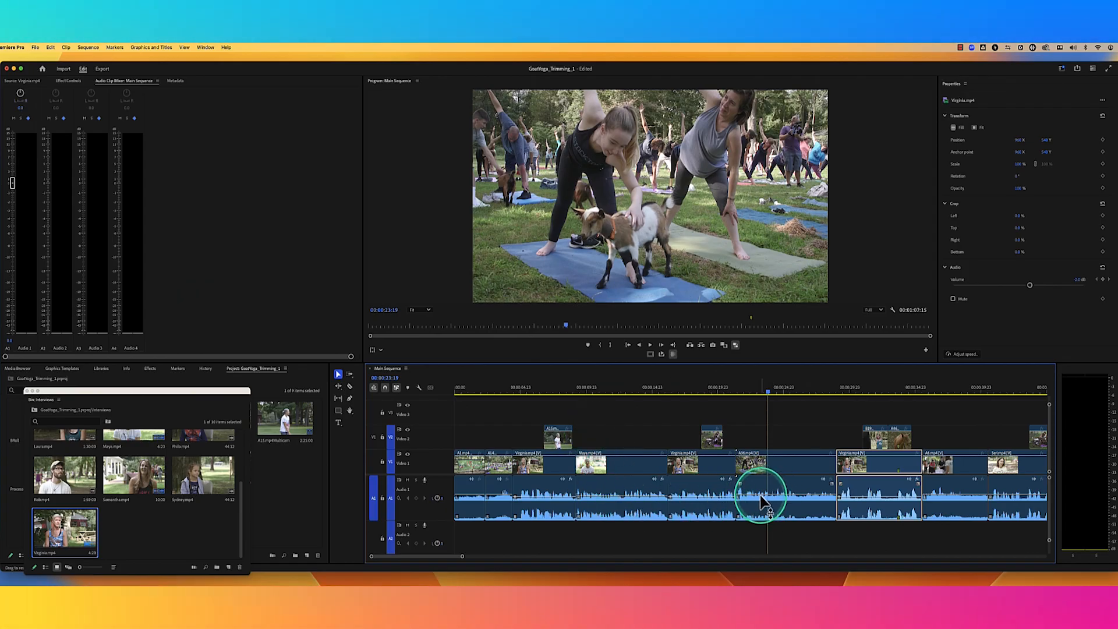
left_click_drag(761, 496, 761, 494)
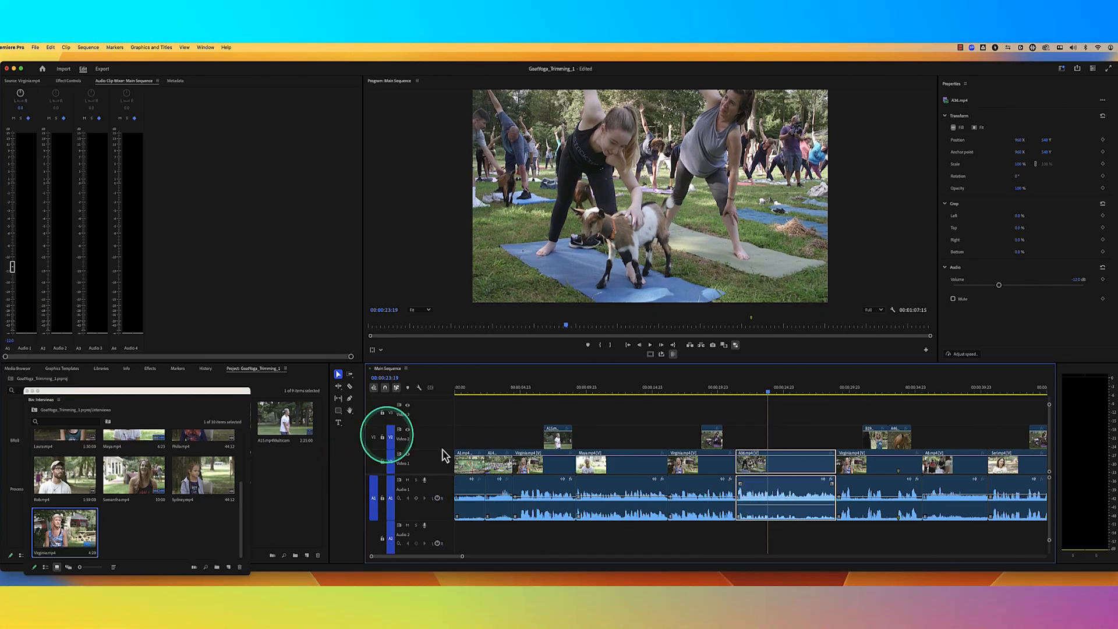
Reset the A36.mp4 clip's volume to 0 dB in the Audio Clip Mixer, parked at 00:00:22:18.
left_click(753, 393)
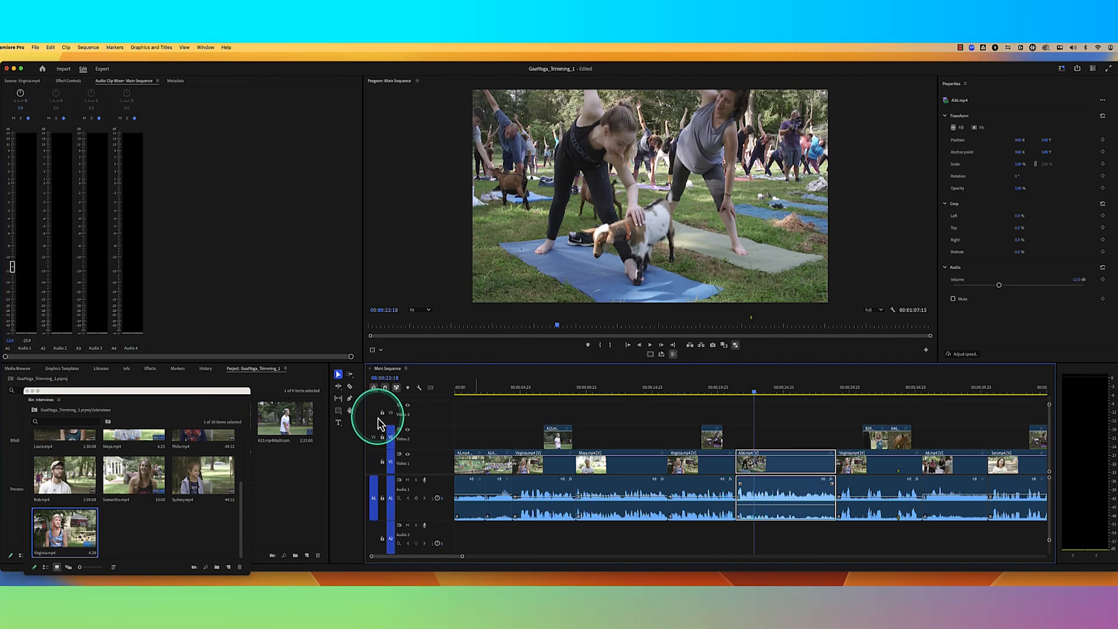
left_click(12, 268, "alt")
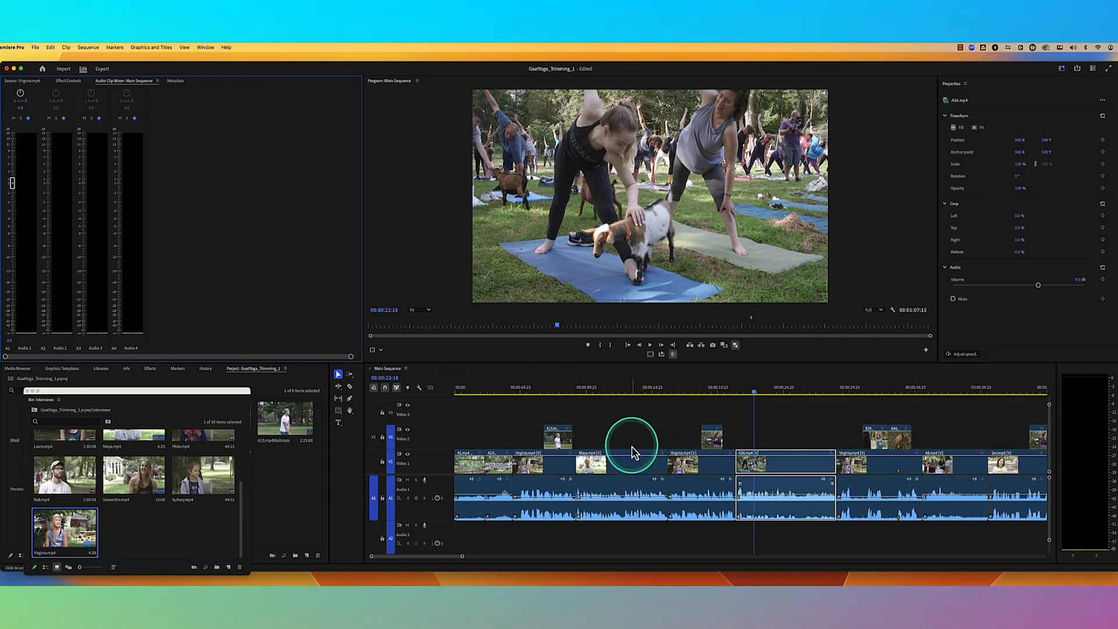
Park the playhead on the Maya.mp4 clip at 00:00:13:02 and save the project.
left_click_drag(644, 396, 628, 396)
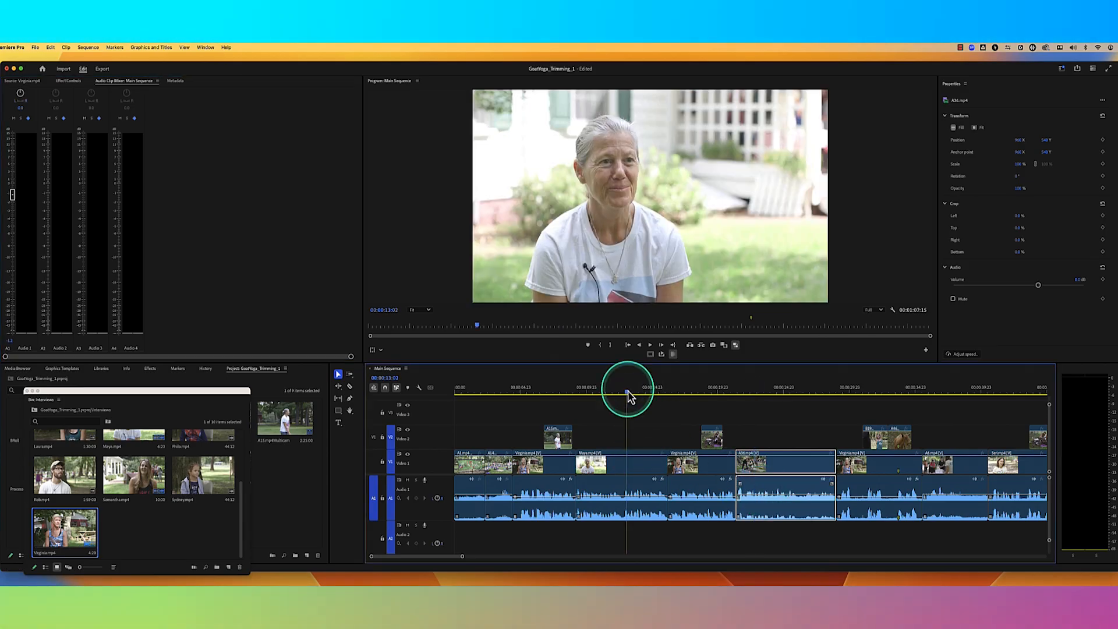
key("super+s")
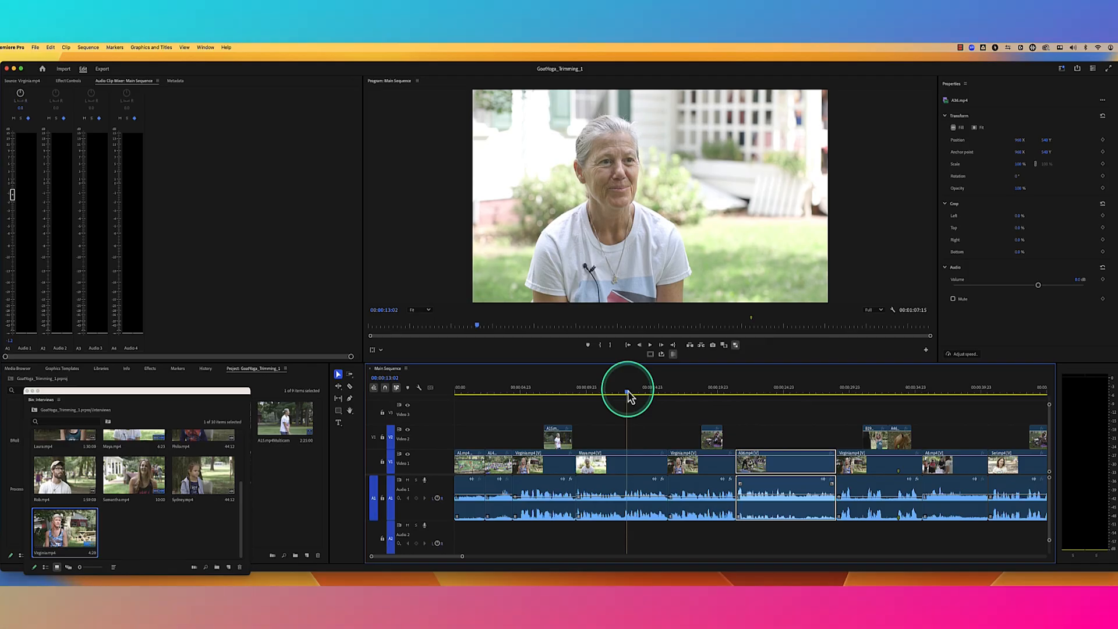
Close the GoatYoga_Trimming_1 project and open the recent MinorityMale_CEA project.
key("super+shift+w")
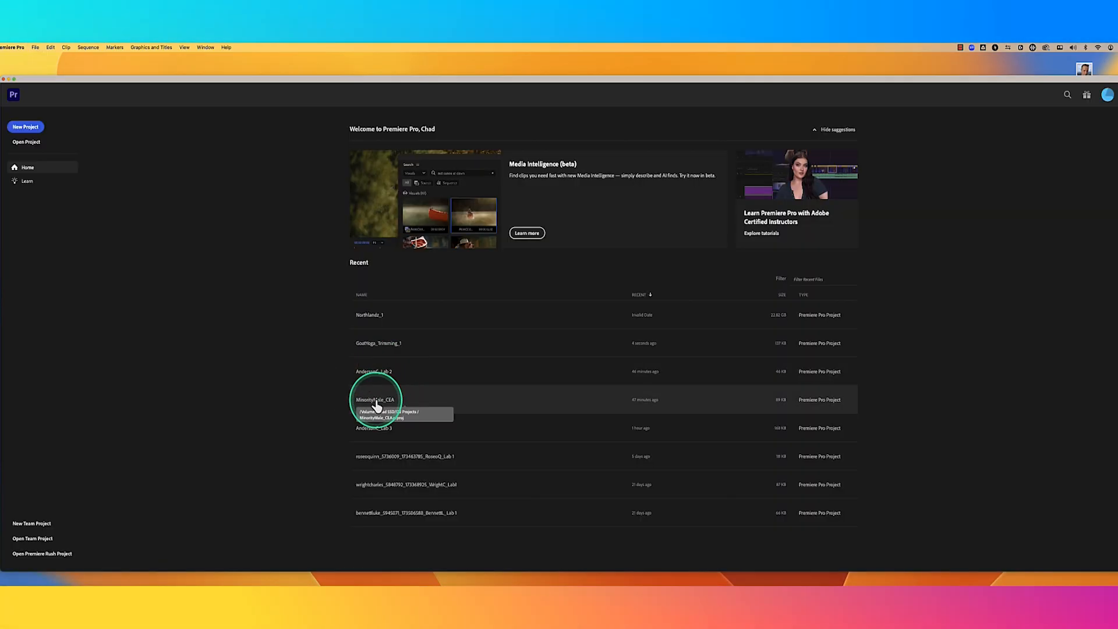
left_click(377, 400)
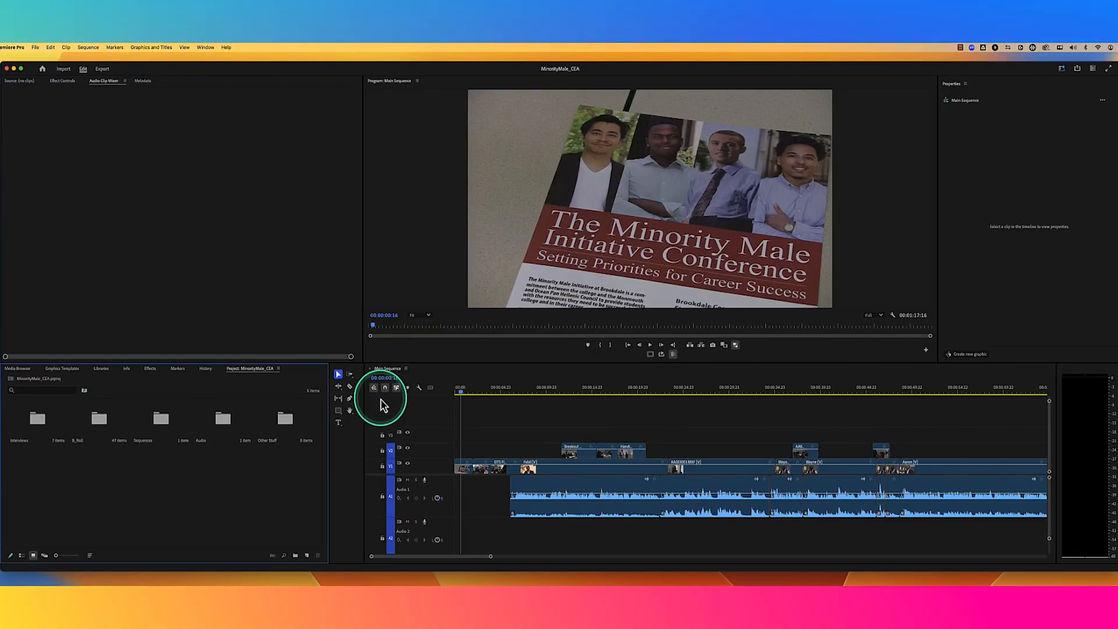
Play the first interview from 00:00:10:06 and again from 00:00:08:17, comparing the left and right levels in the audio meters.
left_click(548, 392)
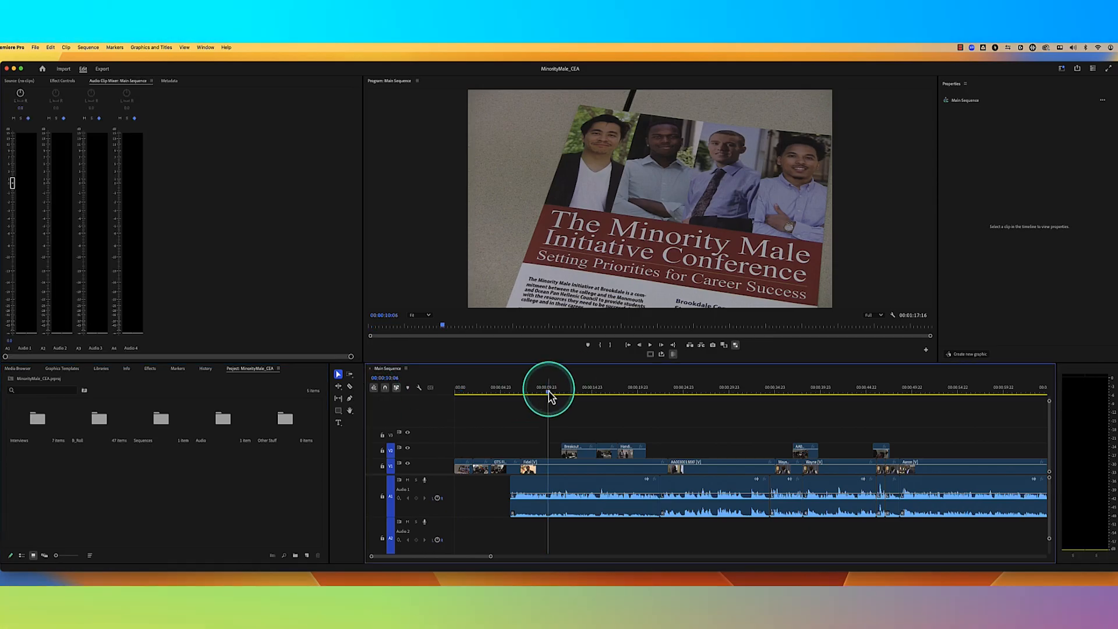
key("space")
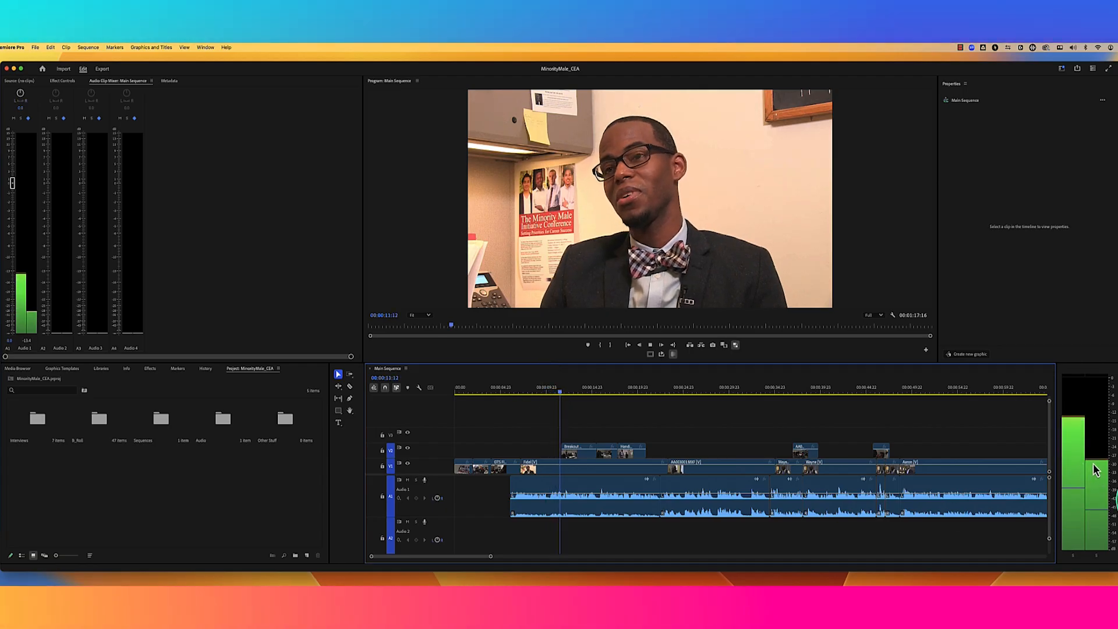
key("space")
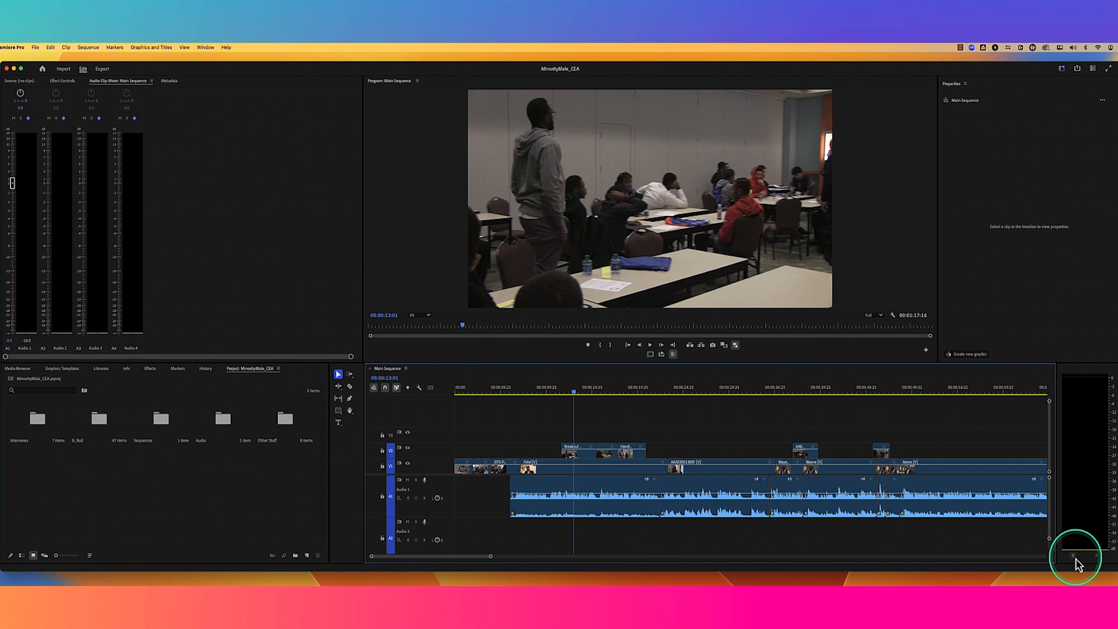
left_click(534, 392)
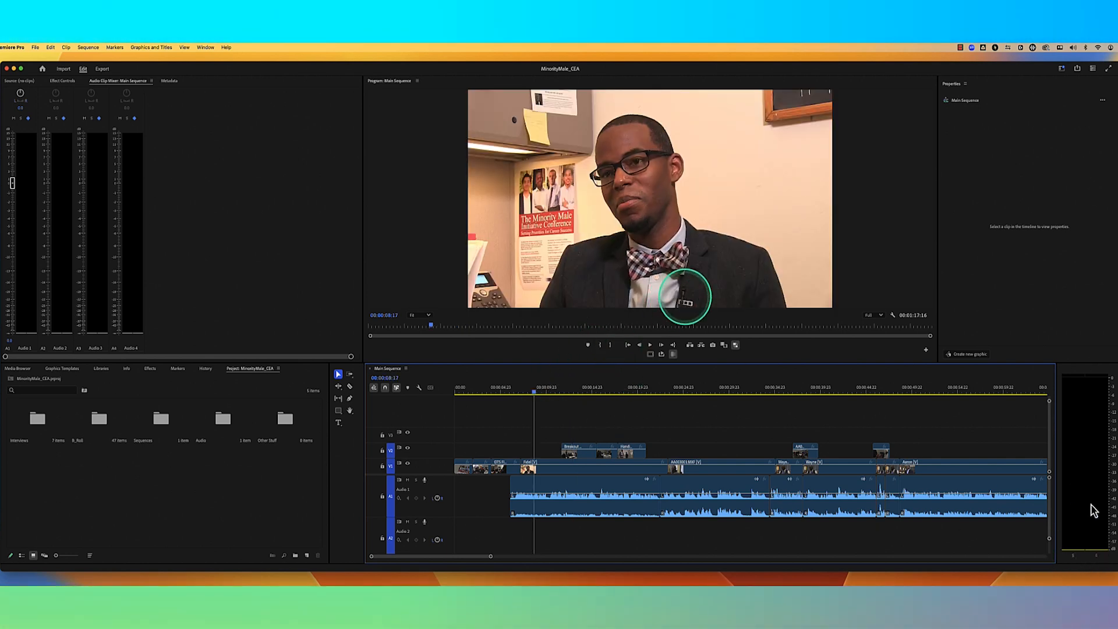
key("space")
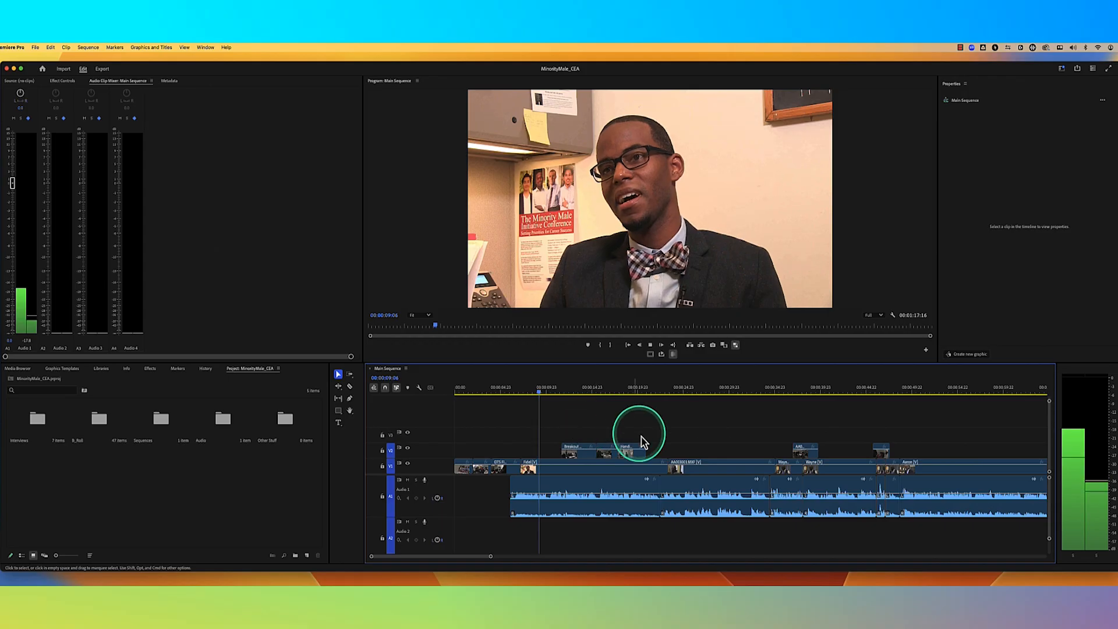
key("space")
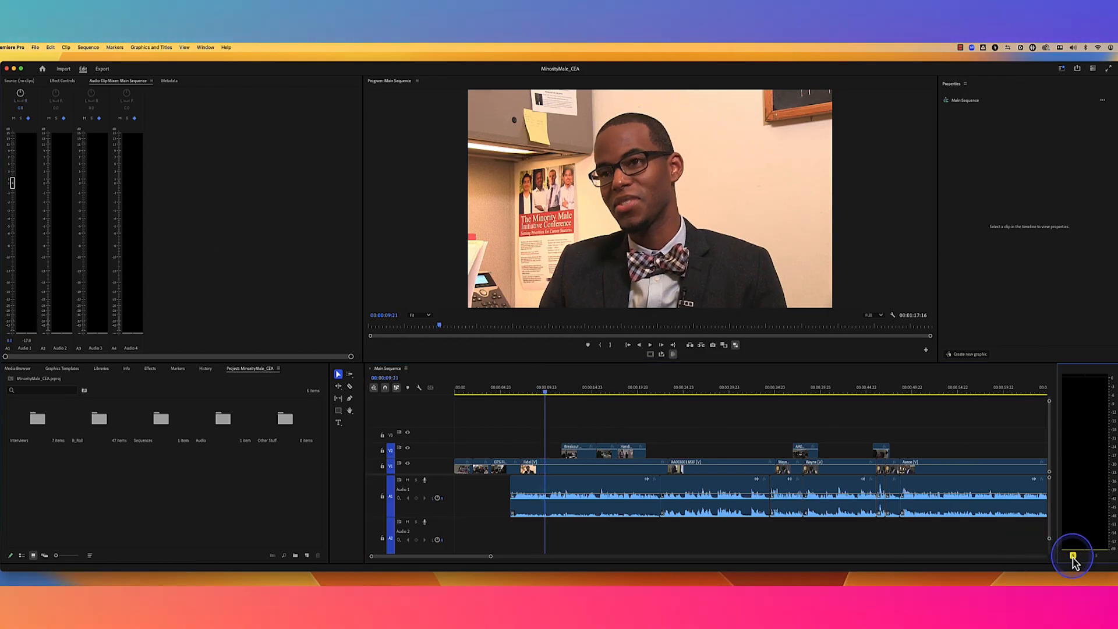
Play the first interview from 00:00:09:14 with only the left channel soloed in the audio meters.
left_click(542, 393)
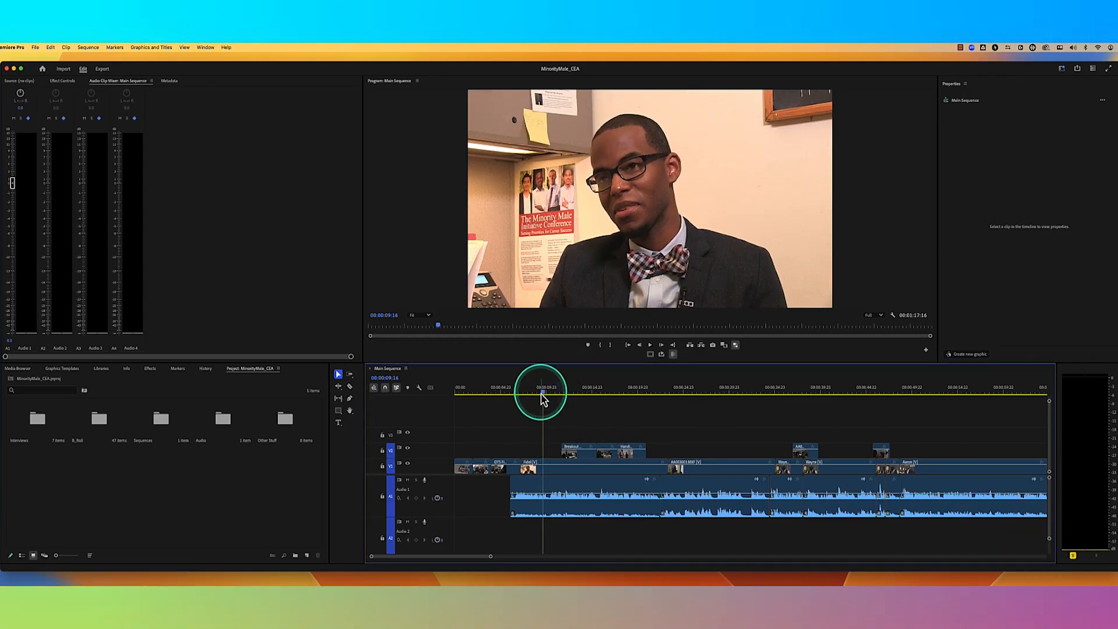
key("space")
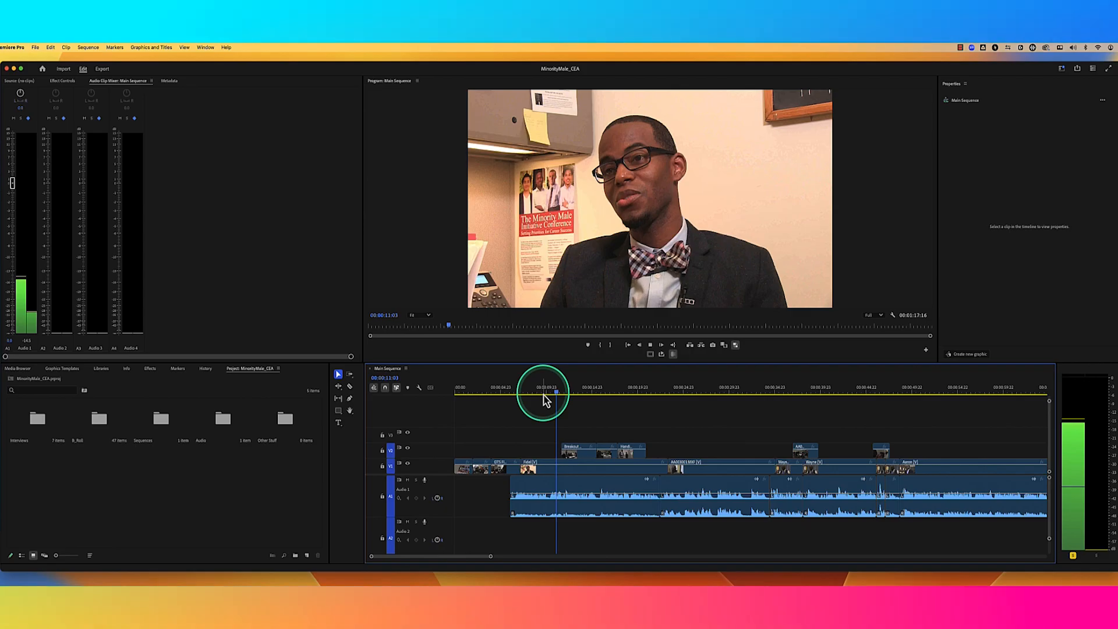
key("space")
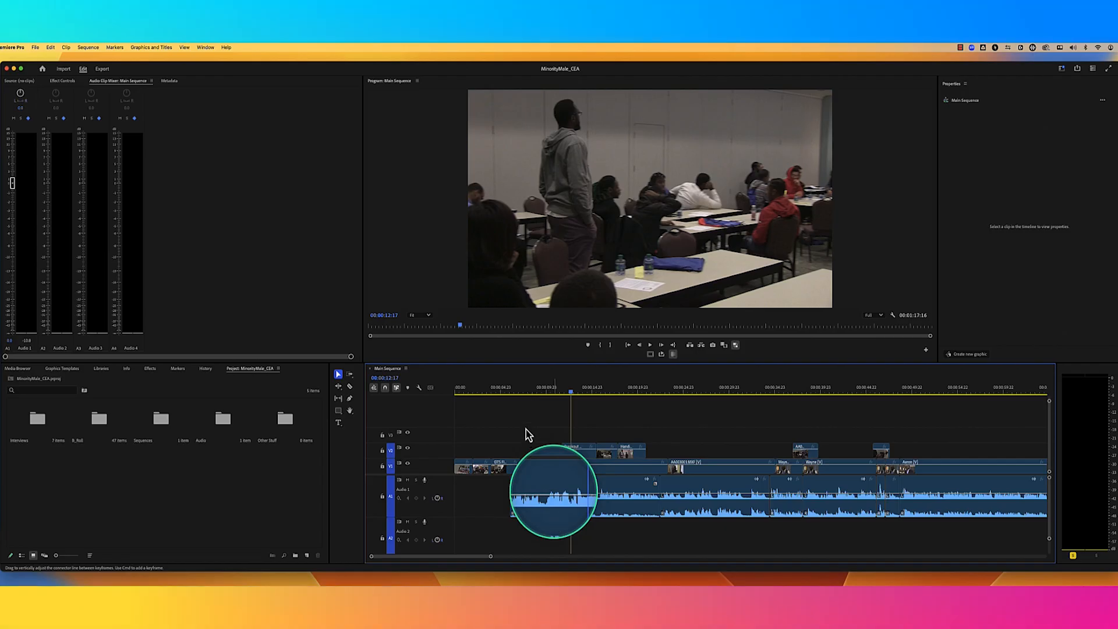
Play the first interview from about 00:00:09:04 with only the right channel soloed, and clear the solo in the audio meters.
left_click(538, 391)
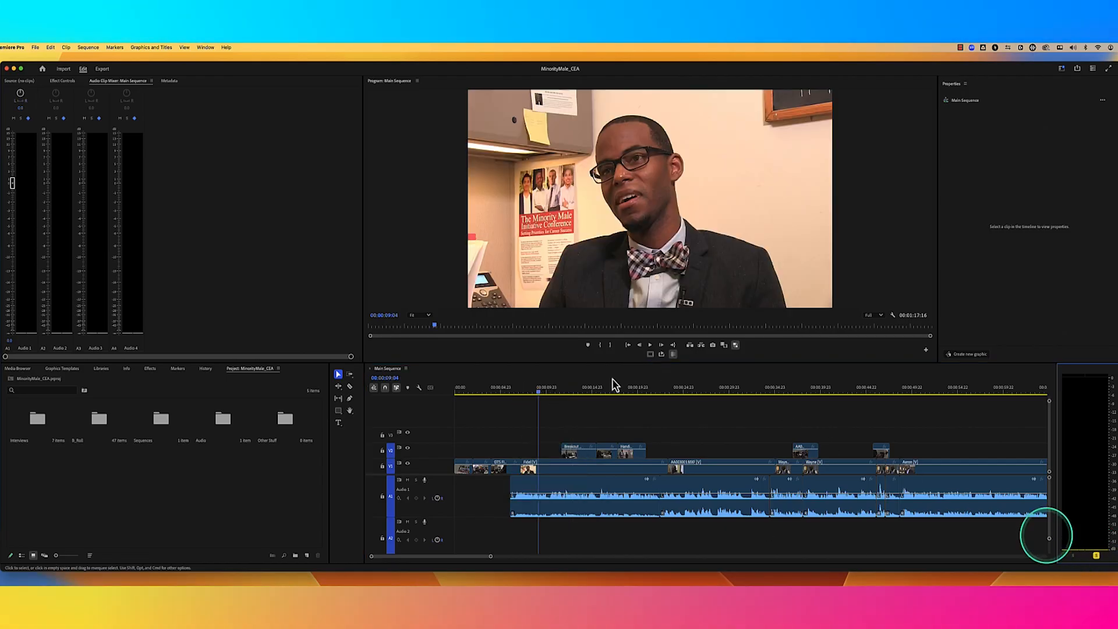
left_click(539, 394)
key("space")
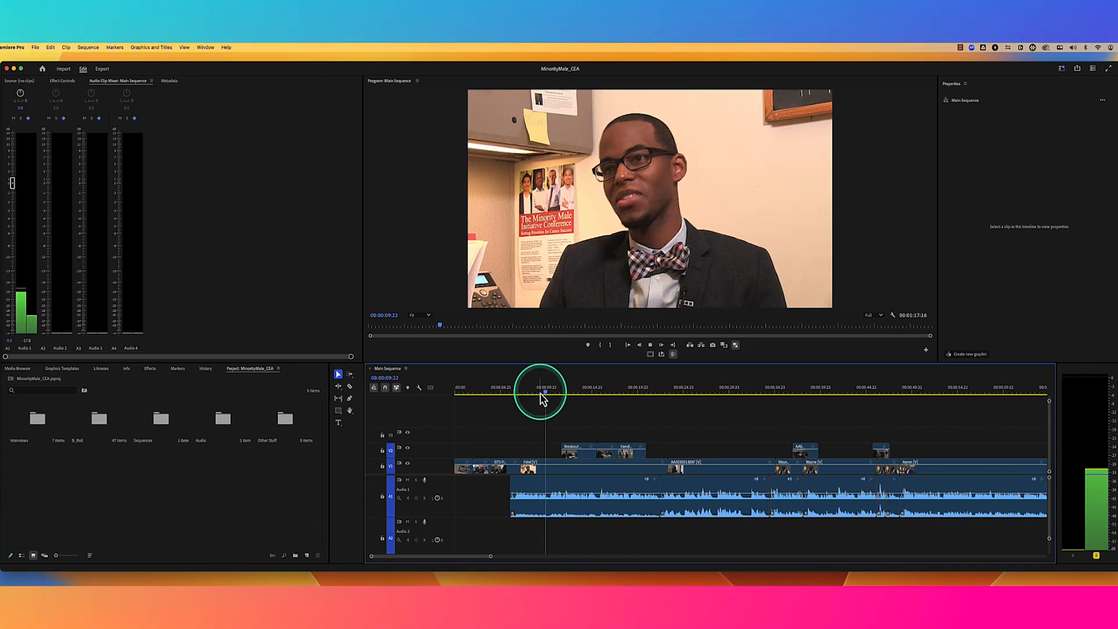
key("space")
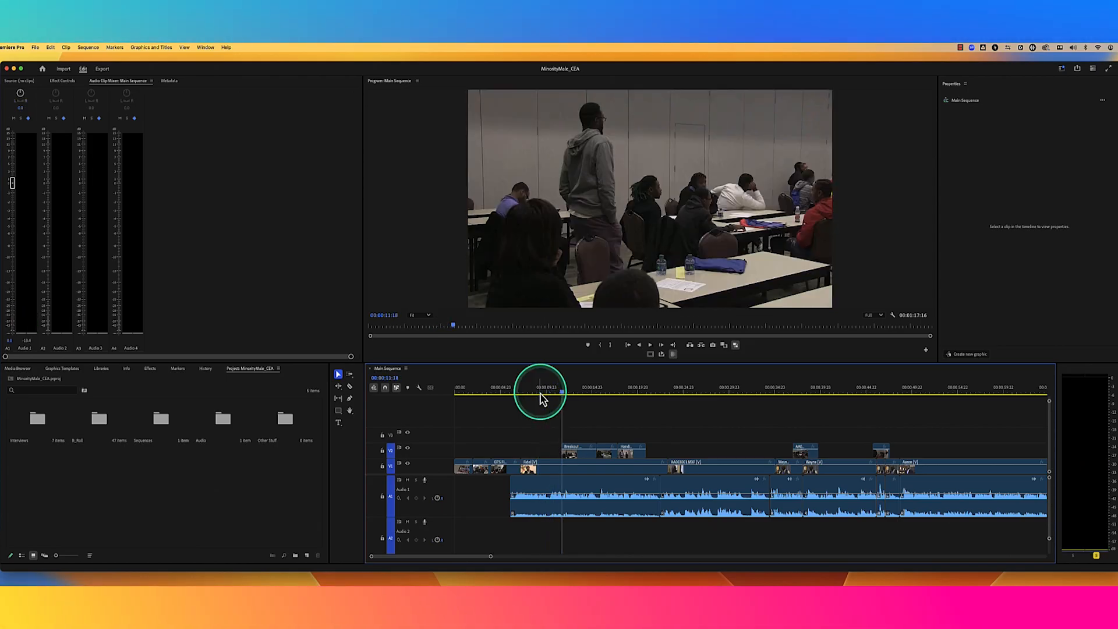
left_click(1097, 561)
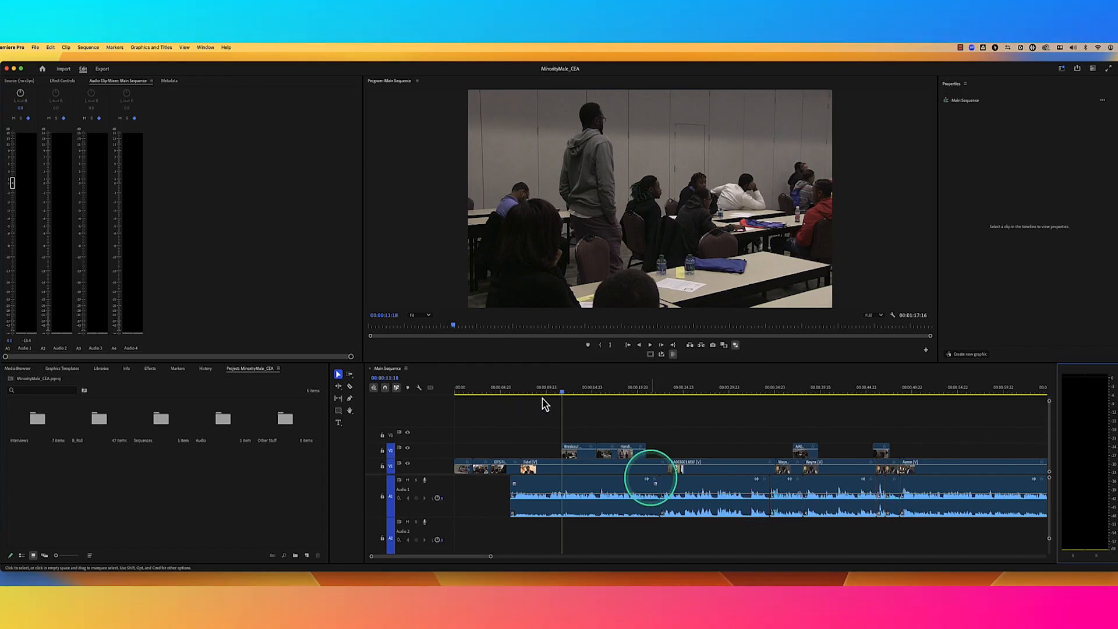
In the Interviews bin, modify the bow-tie interview clip's audio channels so its right channel uses the left source channel.
left_click(540, 392)
left_click_drag(534, 399, 532, 399)
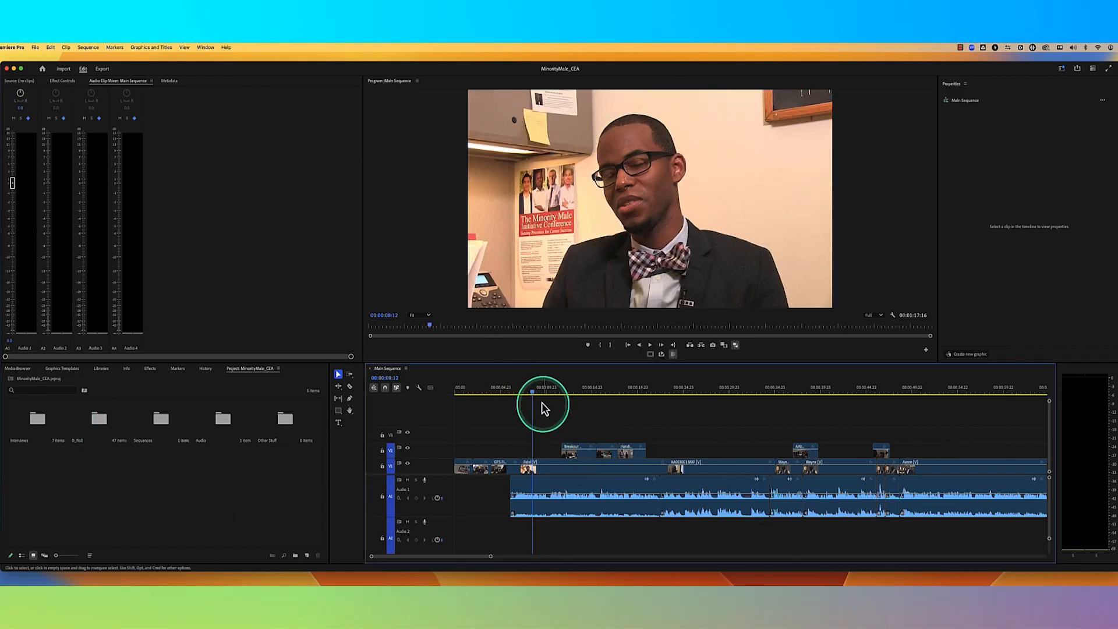
double_click(40, 427)
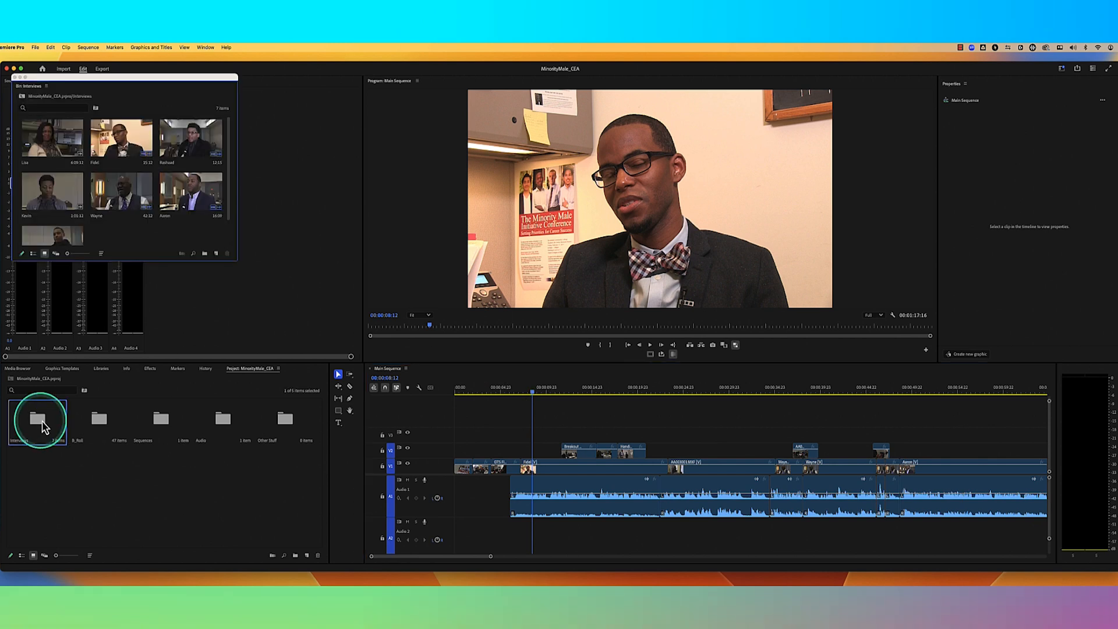
right_click(124, 147)
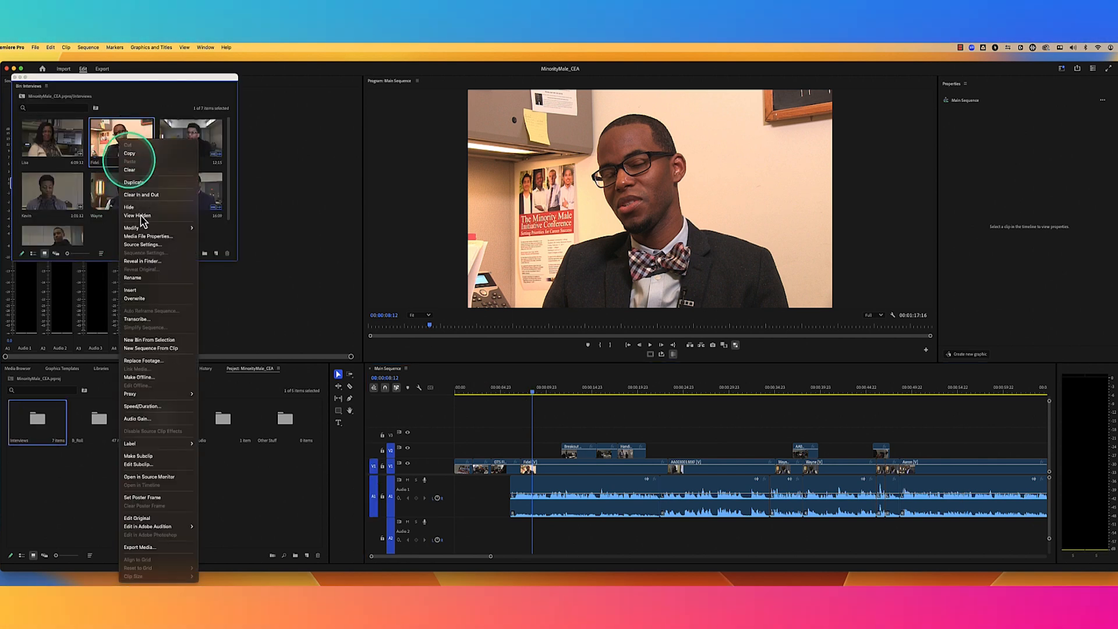
mouse_move(139, 228)
left_click(207, 229)
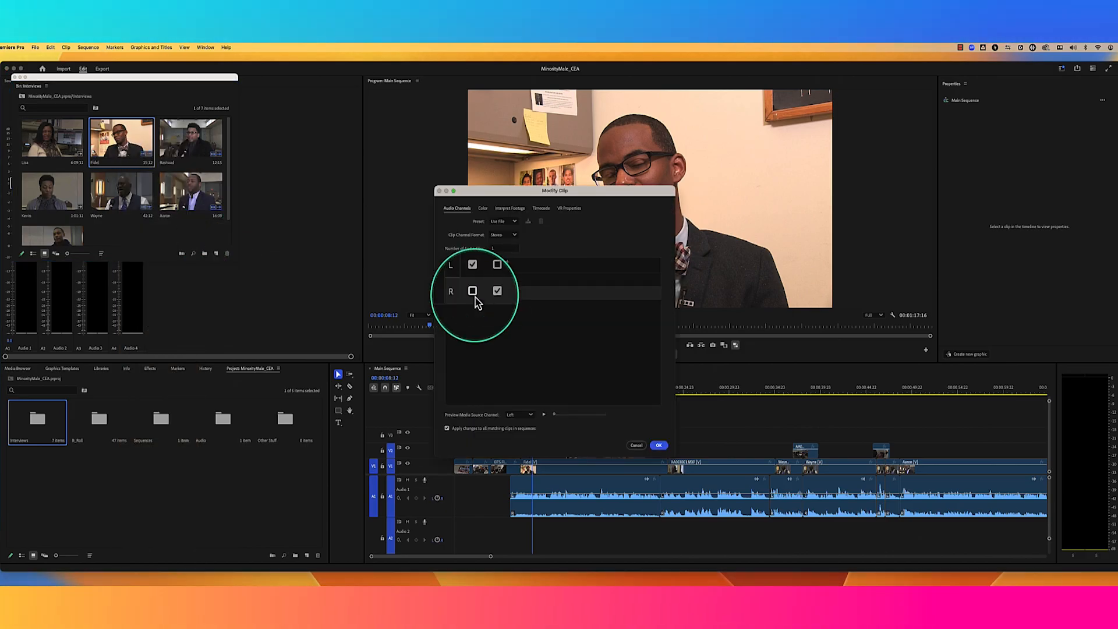
left_click(657, 445)
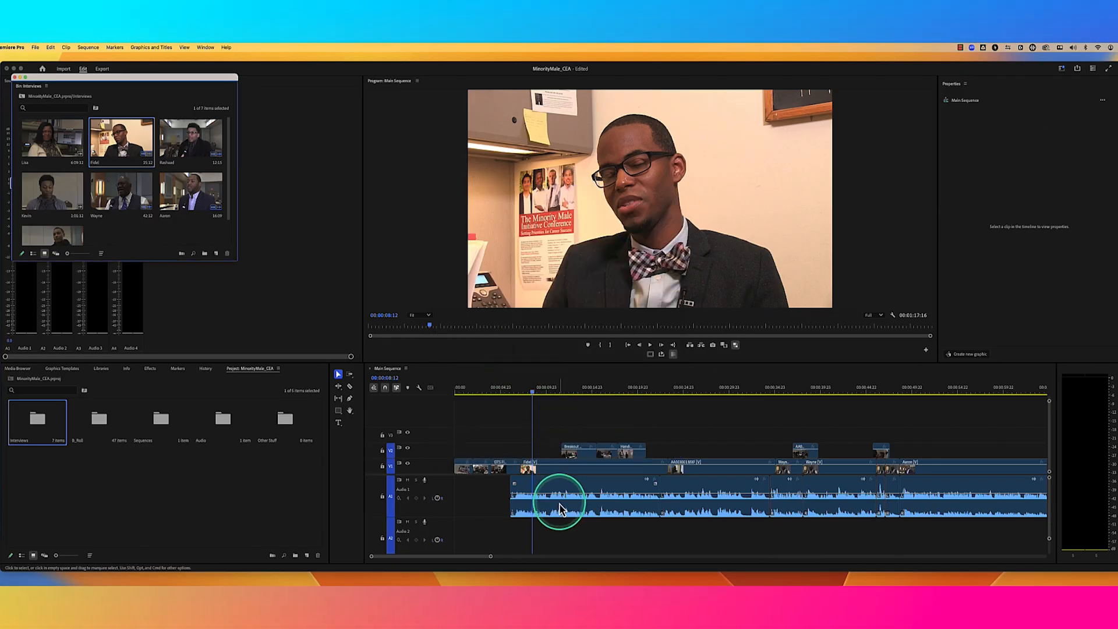
Play the remapped interview from 00:00:08:09 and compare both channels in the audio meters.
left_click(531, 392)
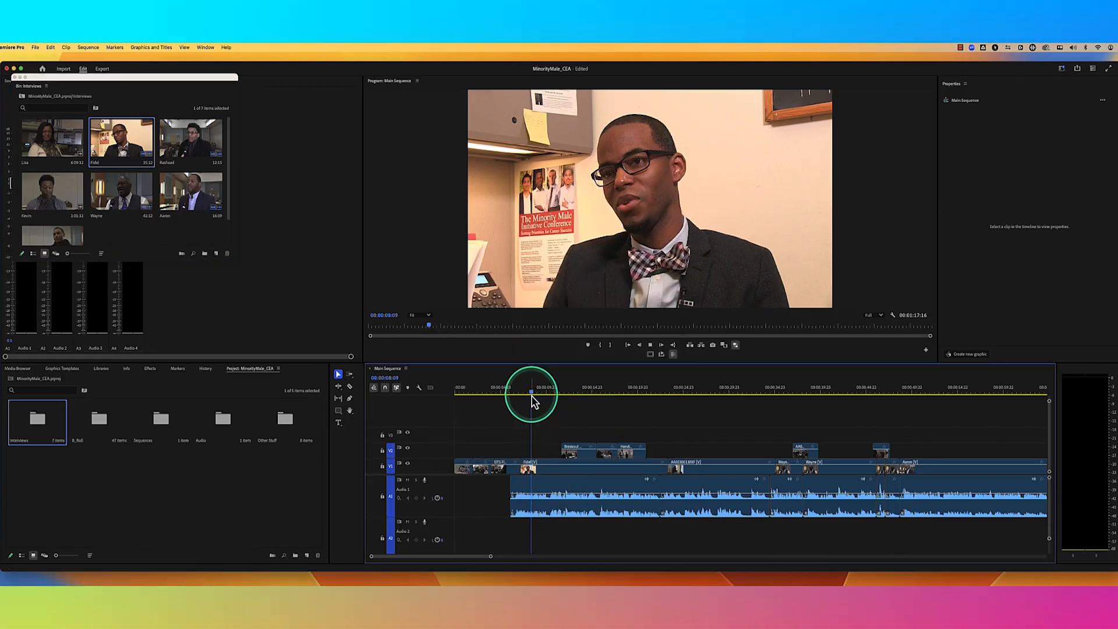
key("space")
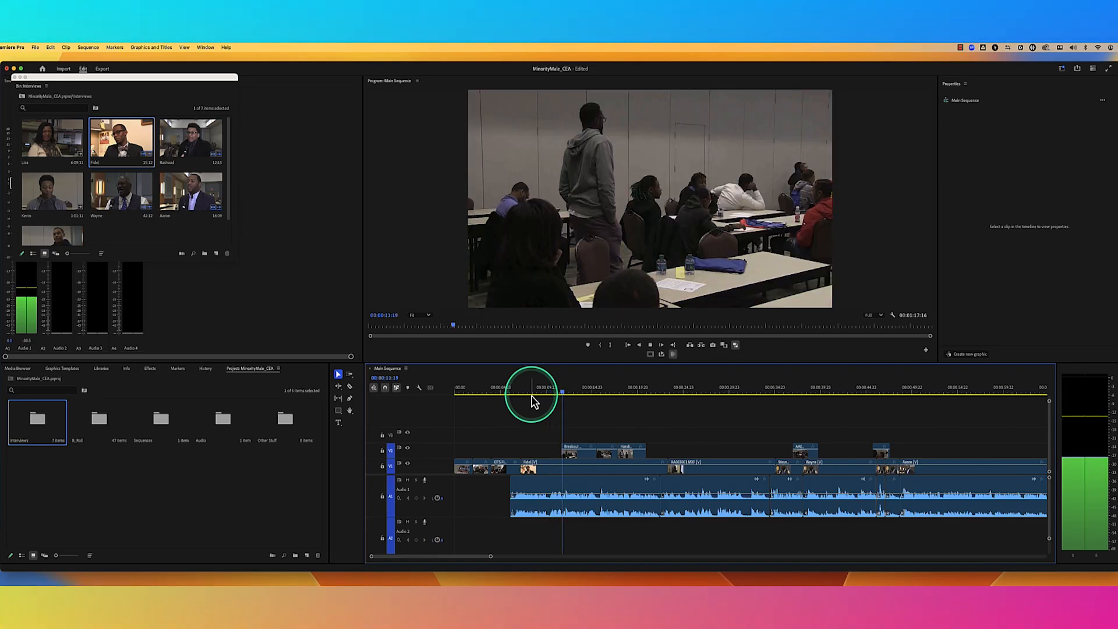
key("space")
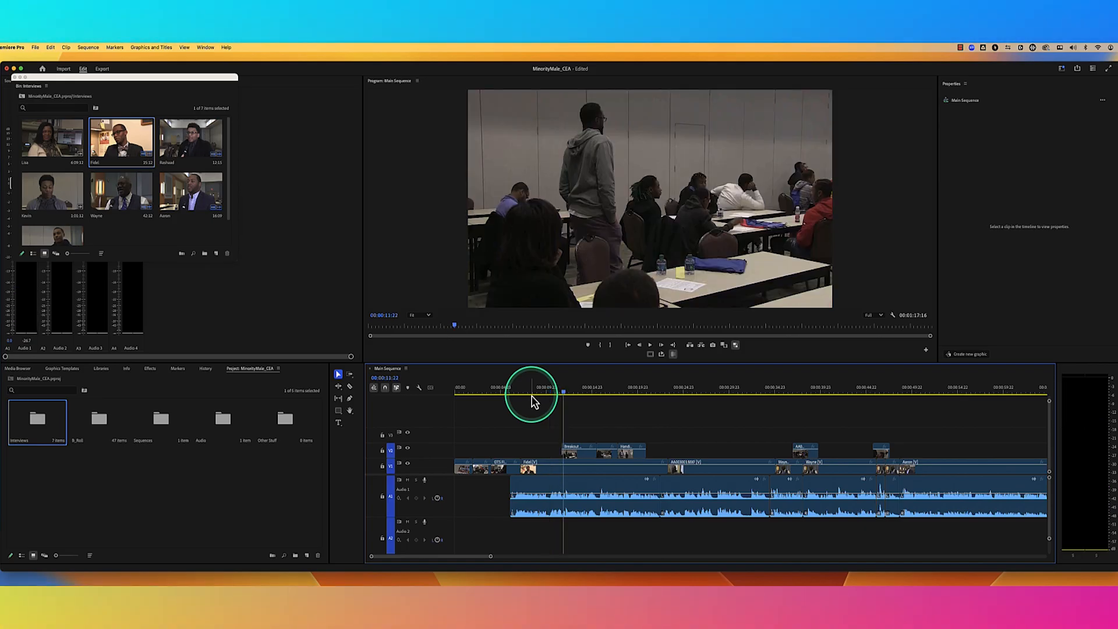
Move the floating Interviews bin off the Audio Clip Mixer and close it.
left_click(64, 77)
left_click_drag(9, 74, 165, 143)
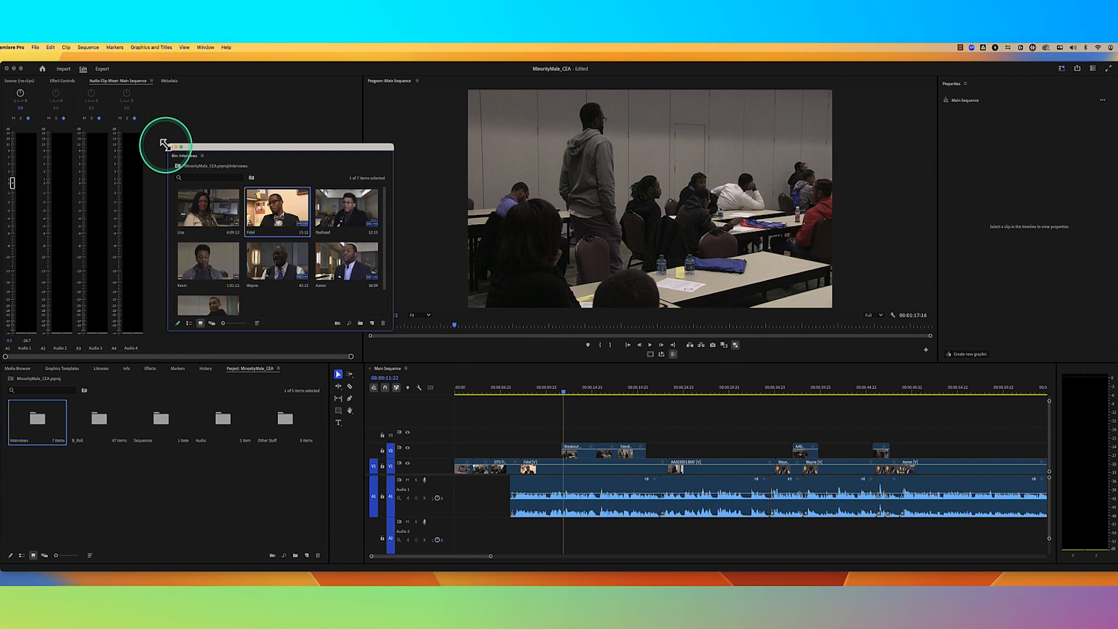
left_click(169, 147)
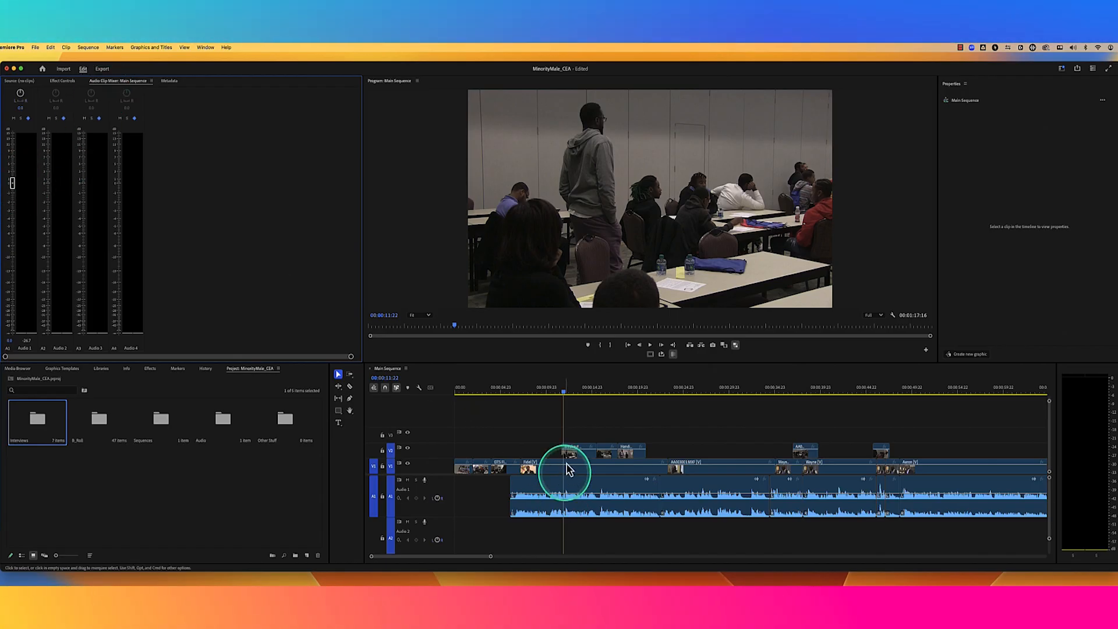
Raise the first interview clip's volume to 3 dB in the Audio Clip Mixer and check its peaks during playback.
left_click(547, 391)
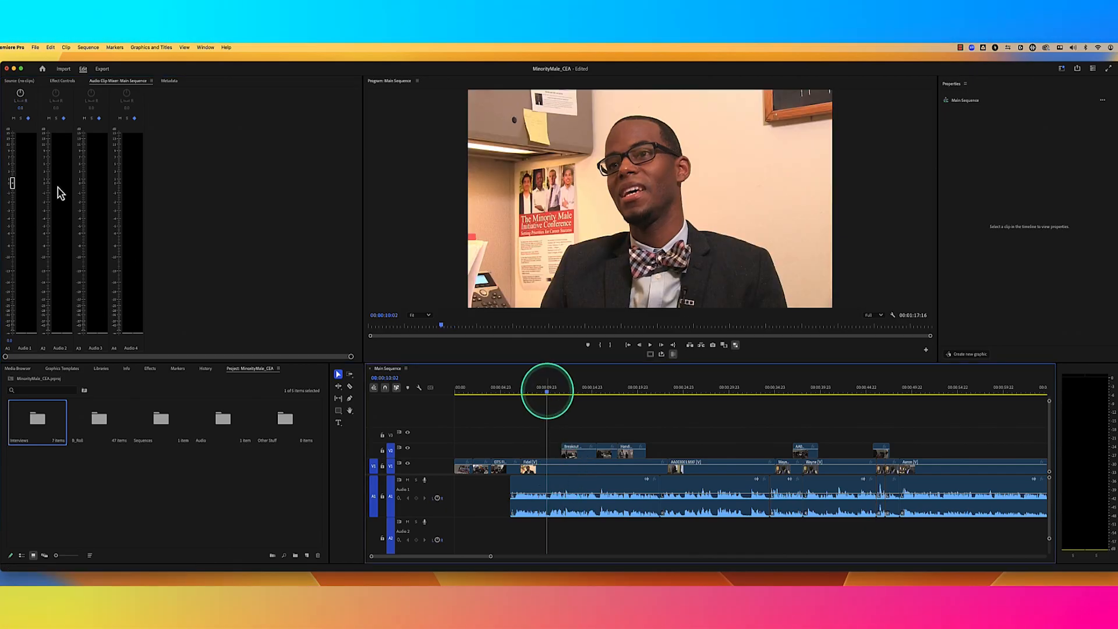
left_click_drag(12, 183, 12, 170)
key("space")
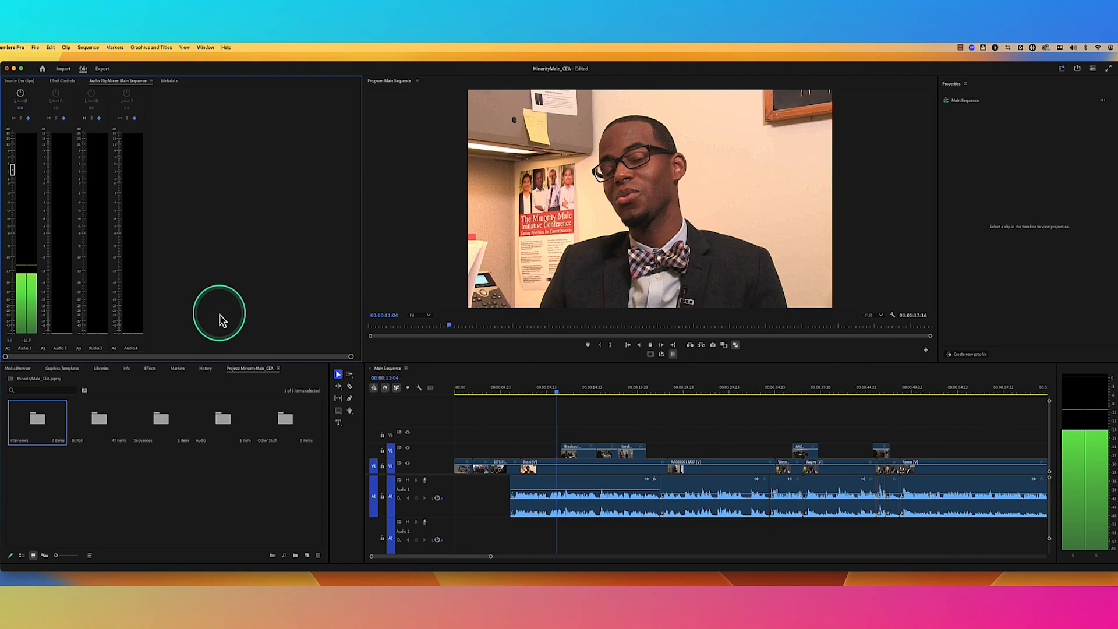
left_click(10, 340)
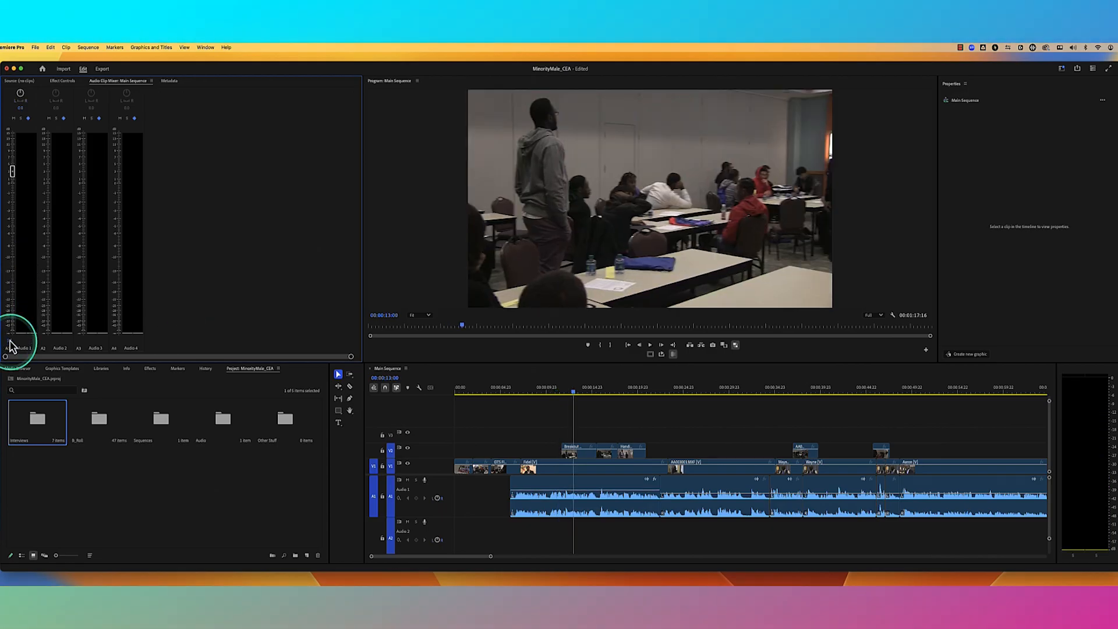
key("space")
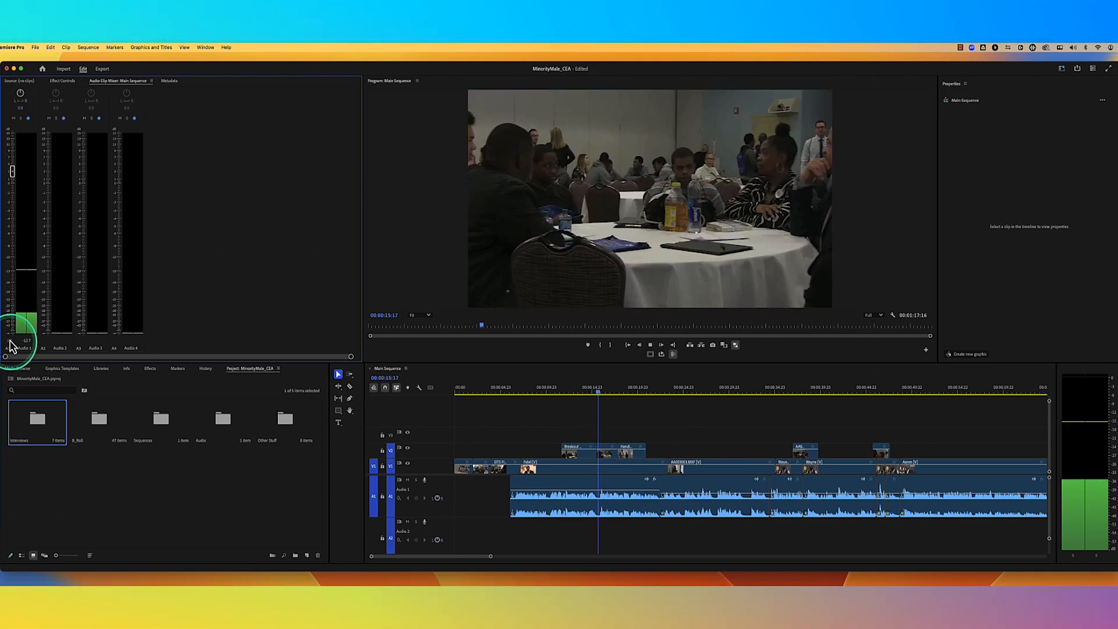
left_click(10, 344)
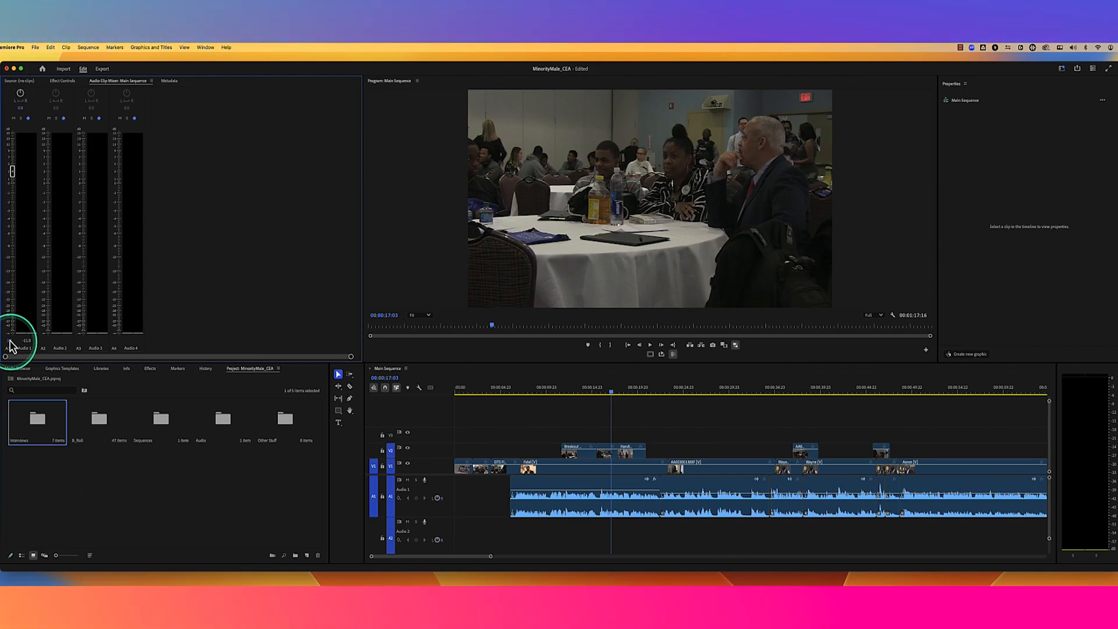
Replay the bow-tie interview from about 00:00:08:13 and check its peaks in the Audio Clip Mixer and audio meters.
left_click(536, 394)
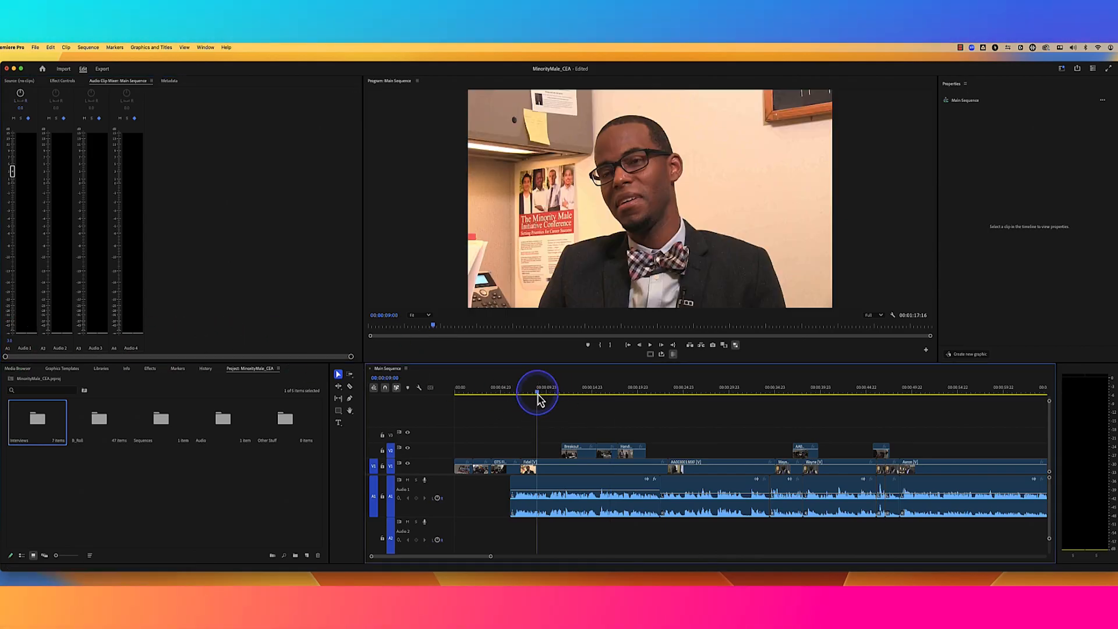
left_click_drag(535, 393, 533, 393)
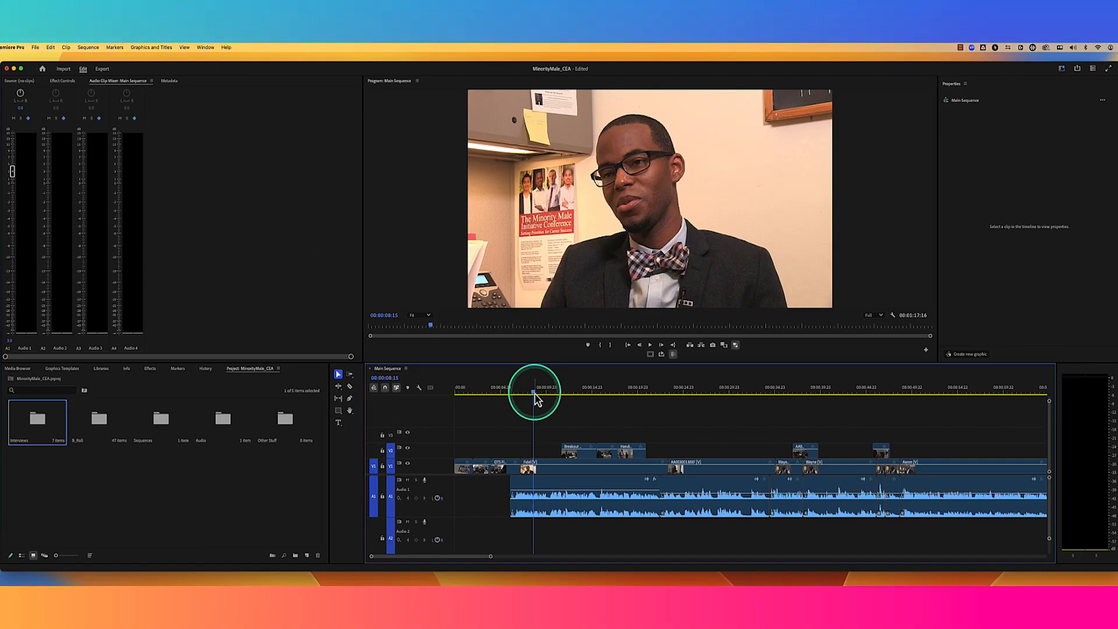
key("space")
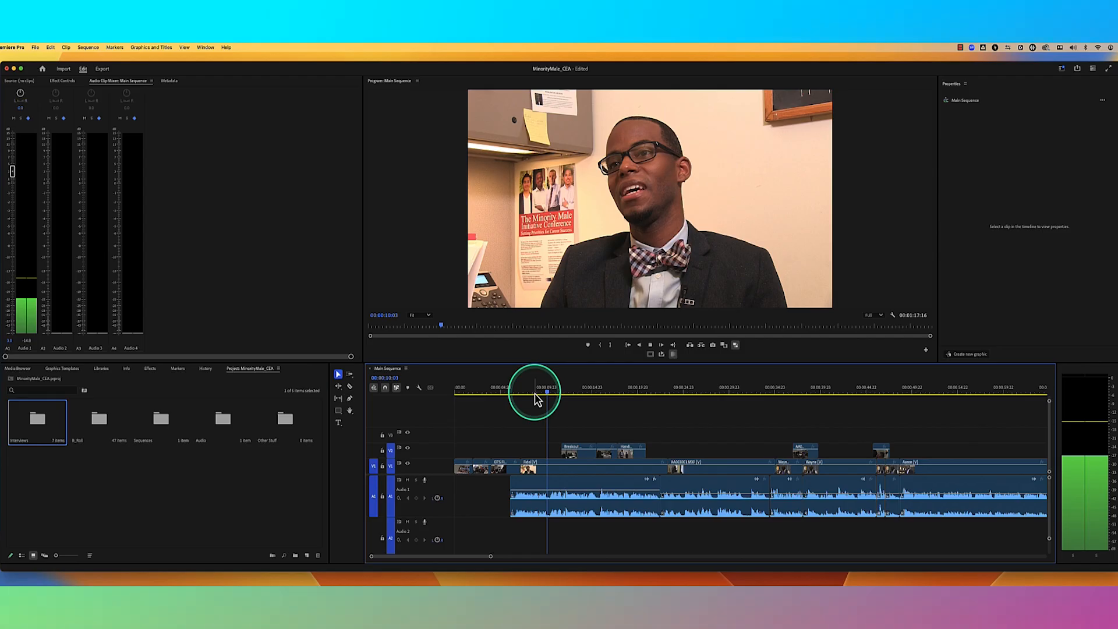
key("space")
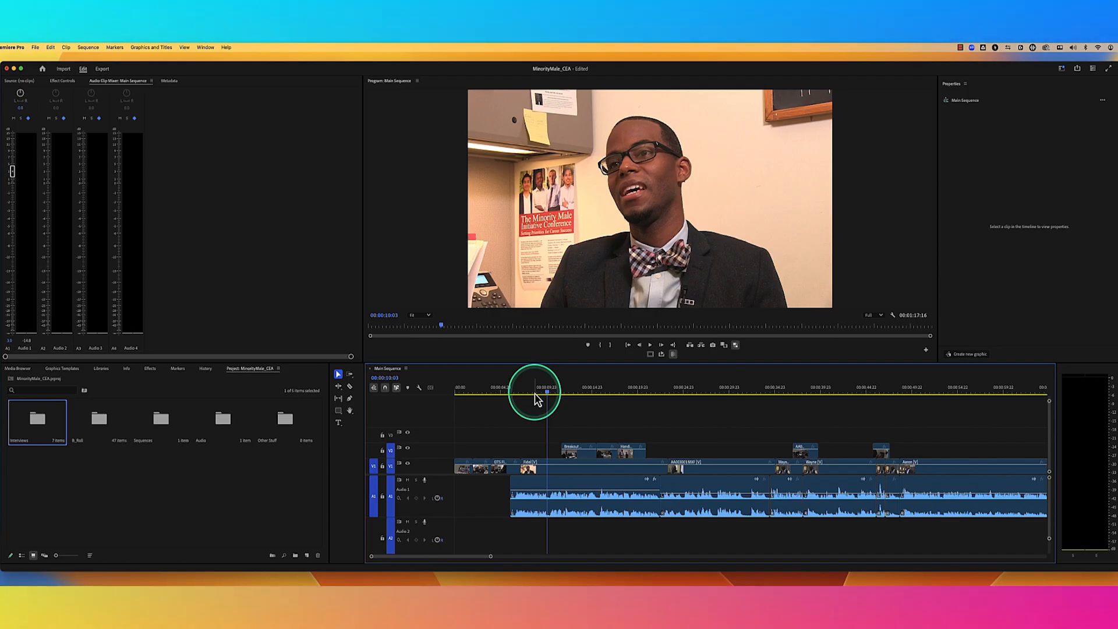
key("space")
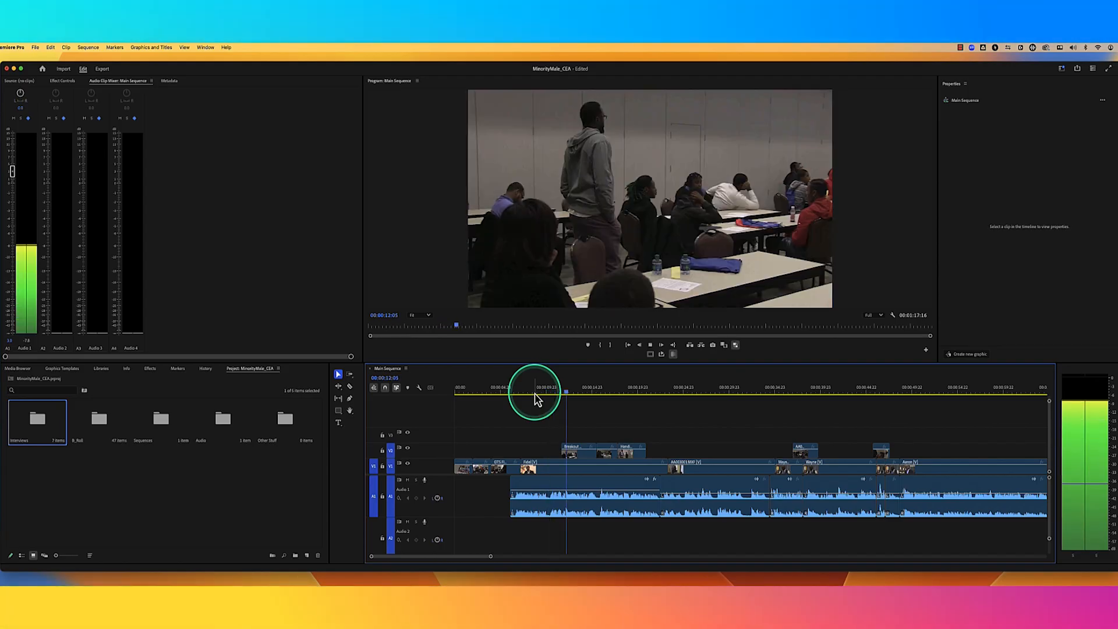
key("space")
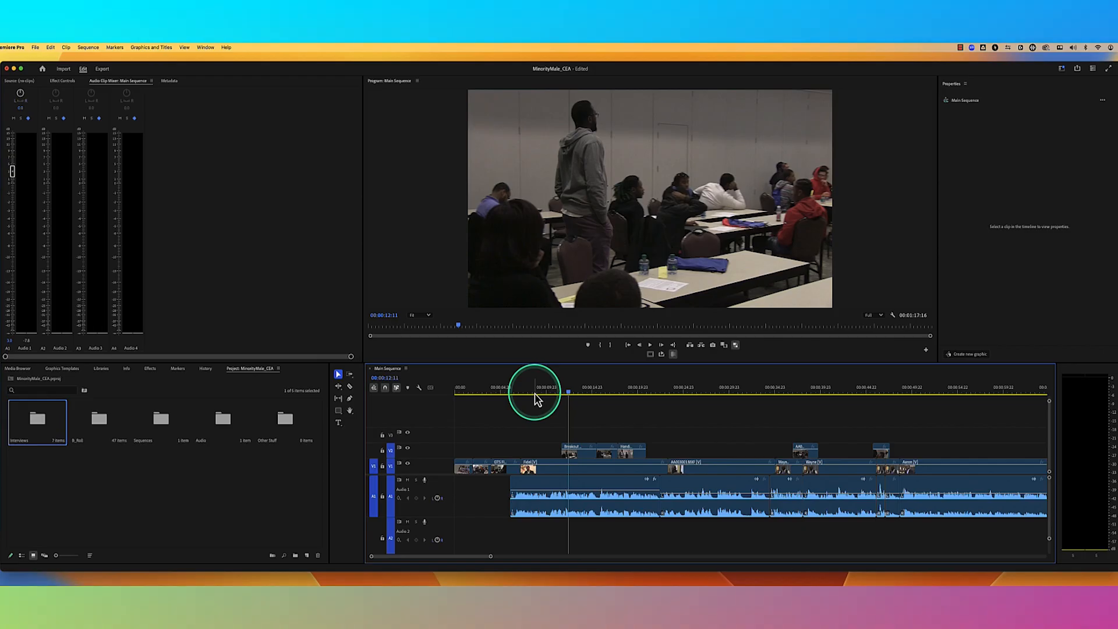
left_click(534, 393)
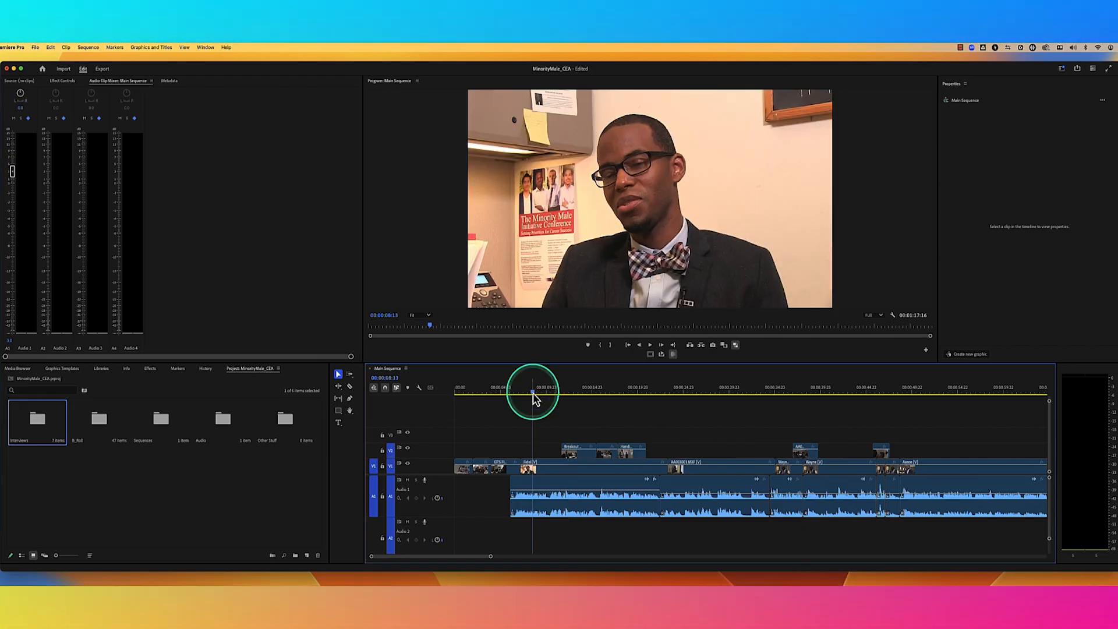
key("space")
key("space")
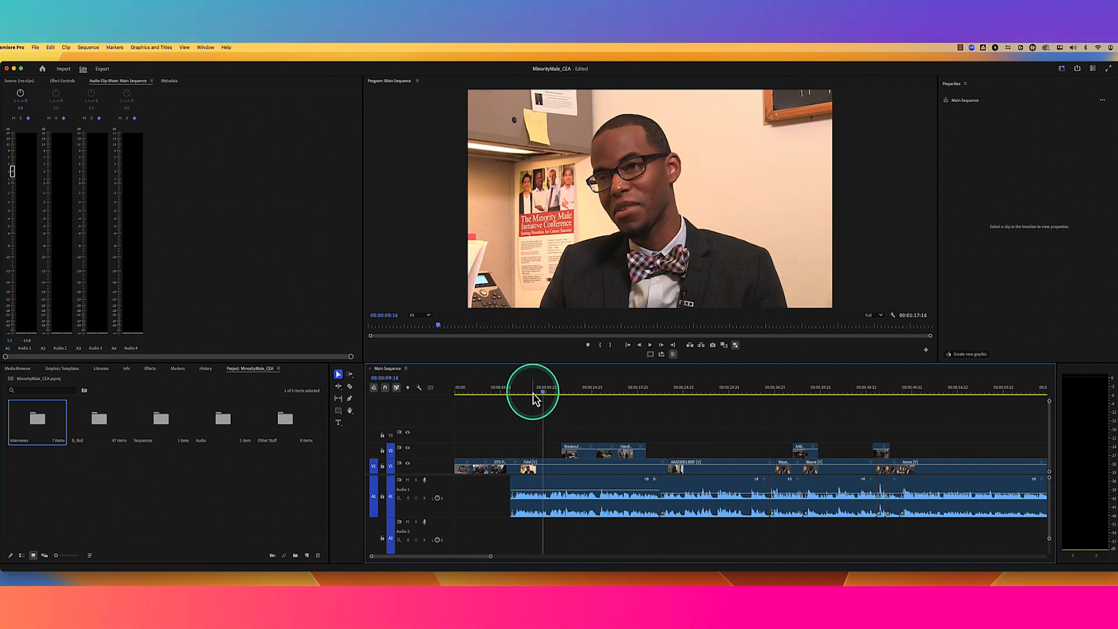
key("space")
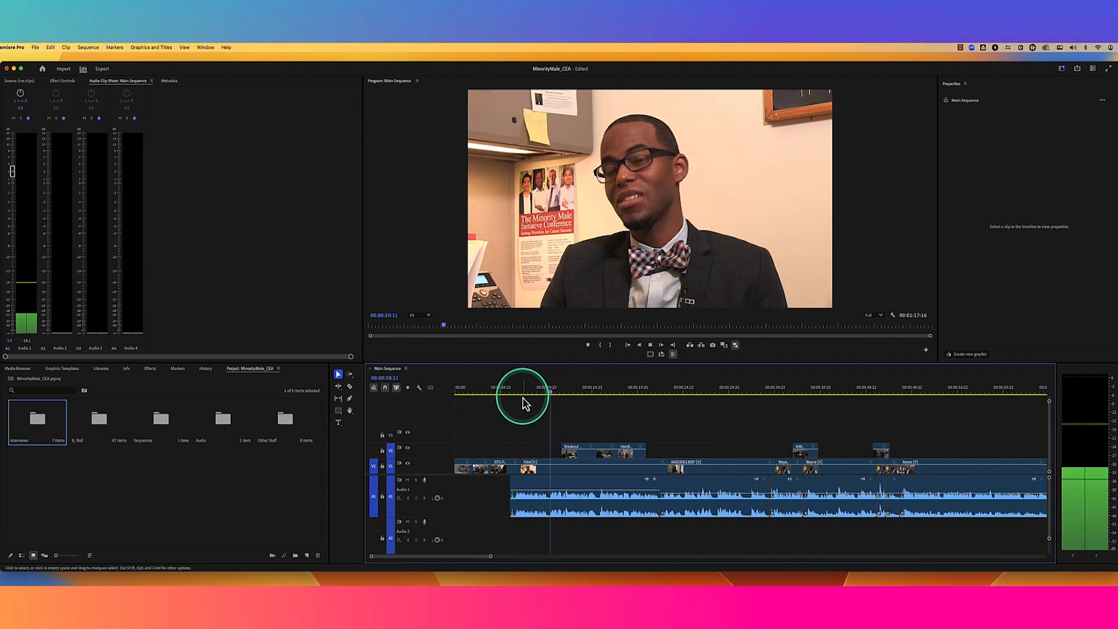
key("space")
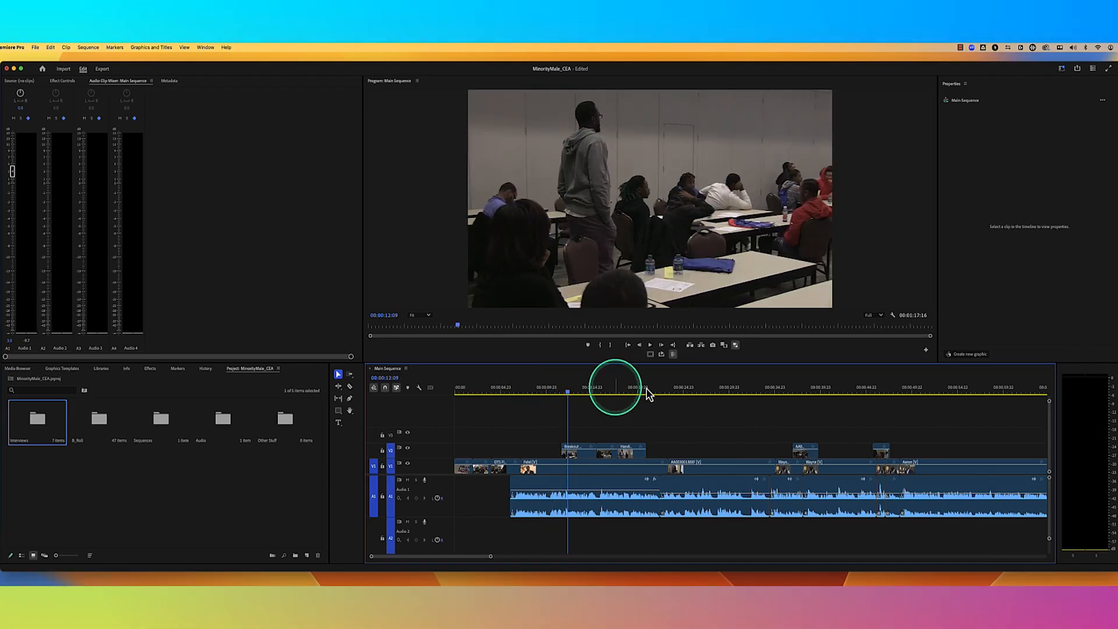
Play the podium speaker's clip from 00:00:25:17 and check its peaks in the audio meters.
left_click_drag(614, 390, 672, 391)
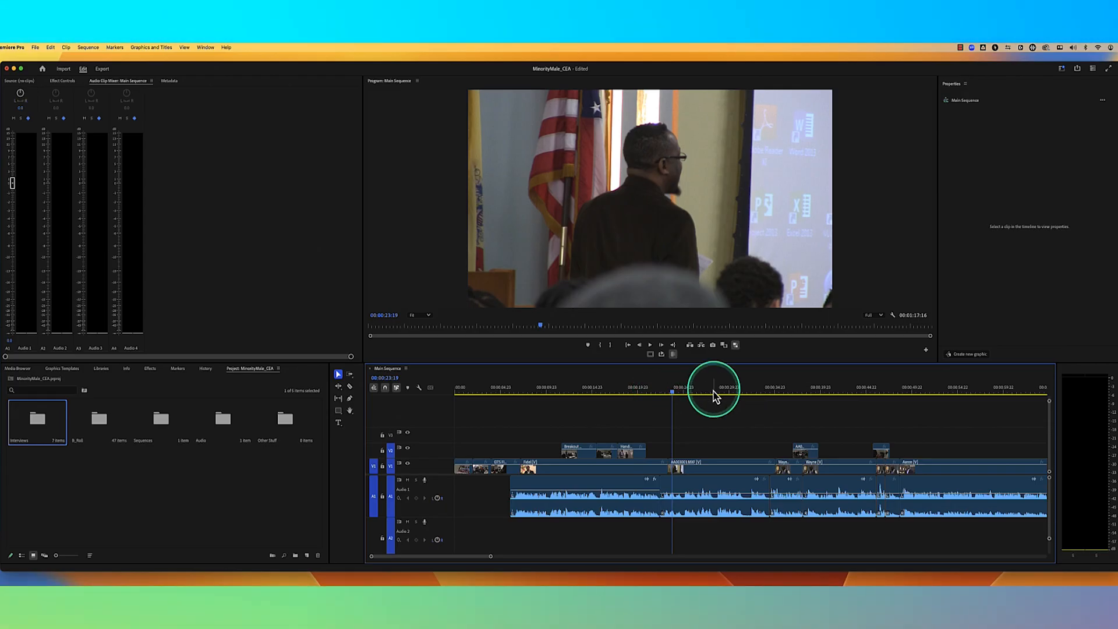
left_click(689, 394)
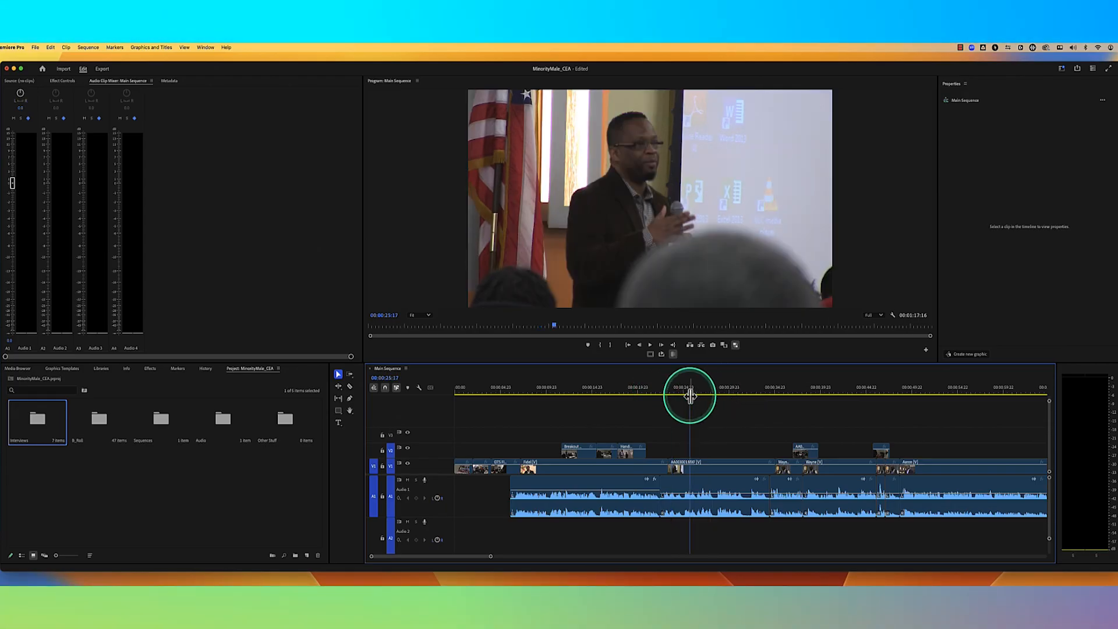
key("space")
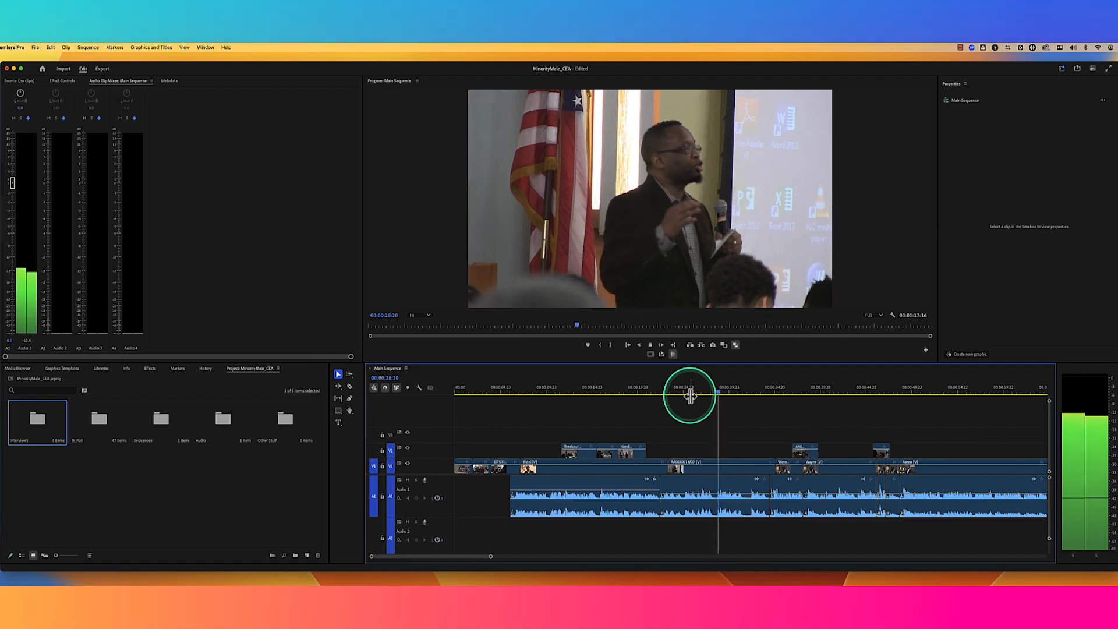
key("space")
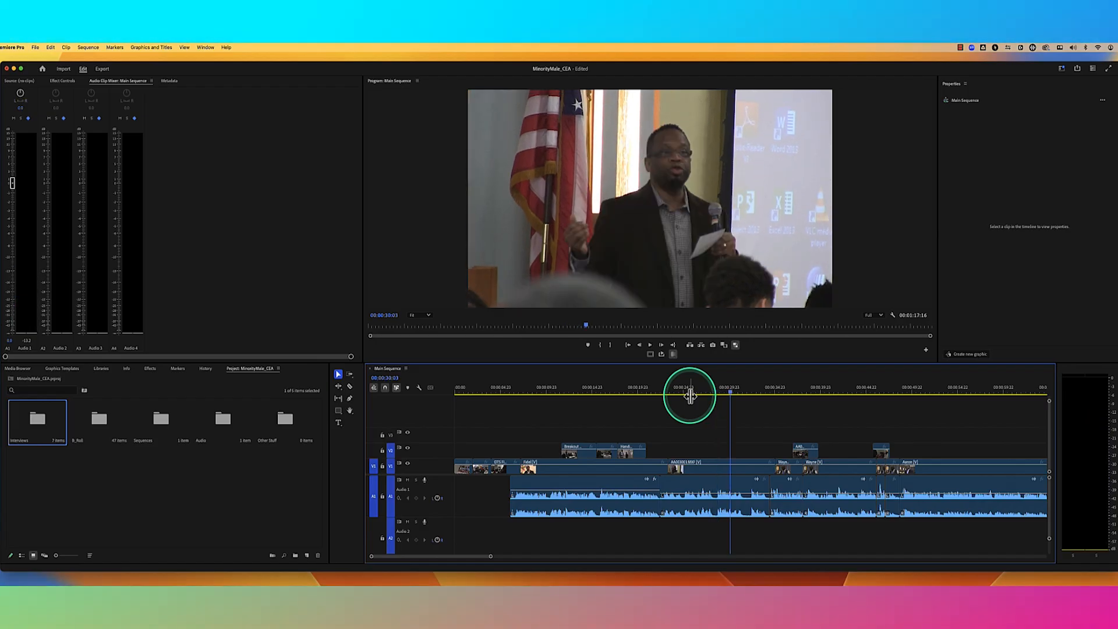
Check the blue-tie interview's peaks during playback and raise the volume of its clip at 00:00:36:15 to 2 dB.
left_click(776, 394)
key("space")
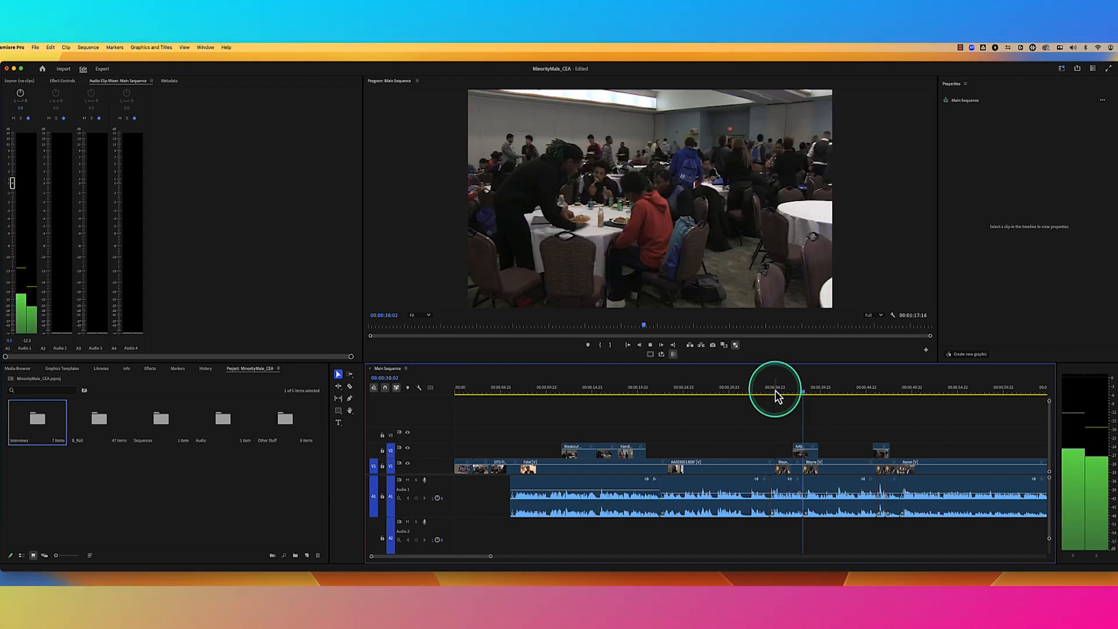
key("space")
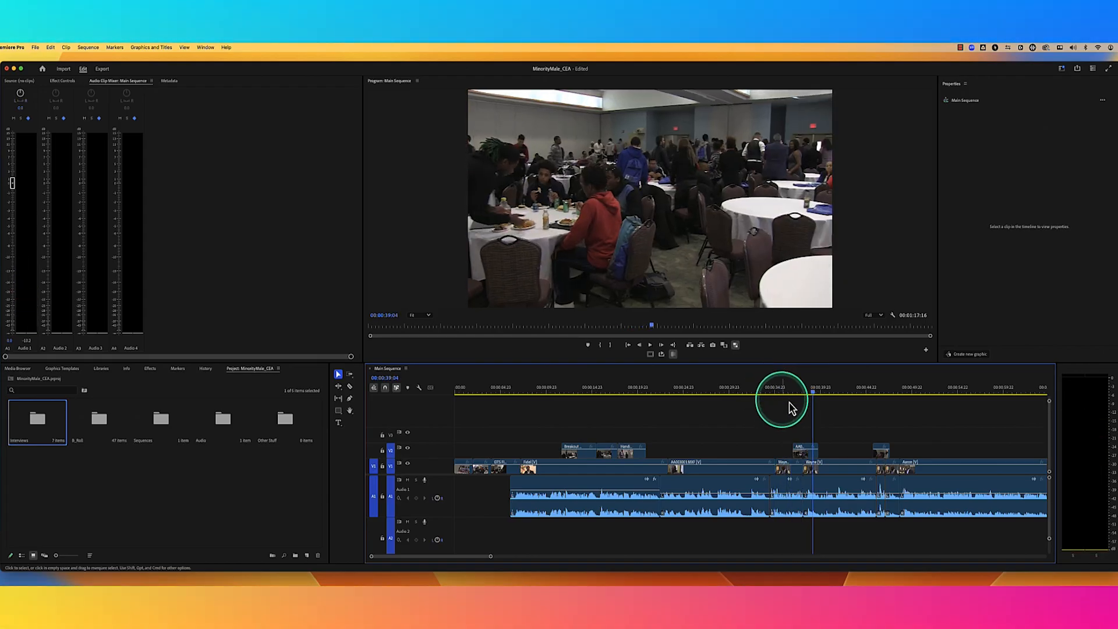
left_click(790, 395)
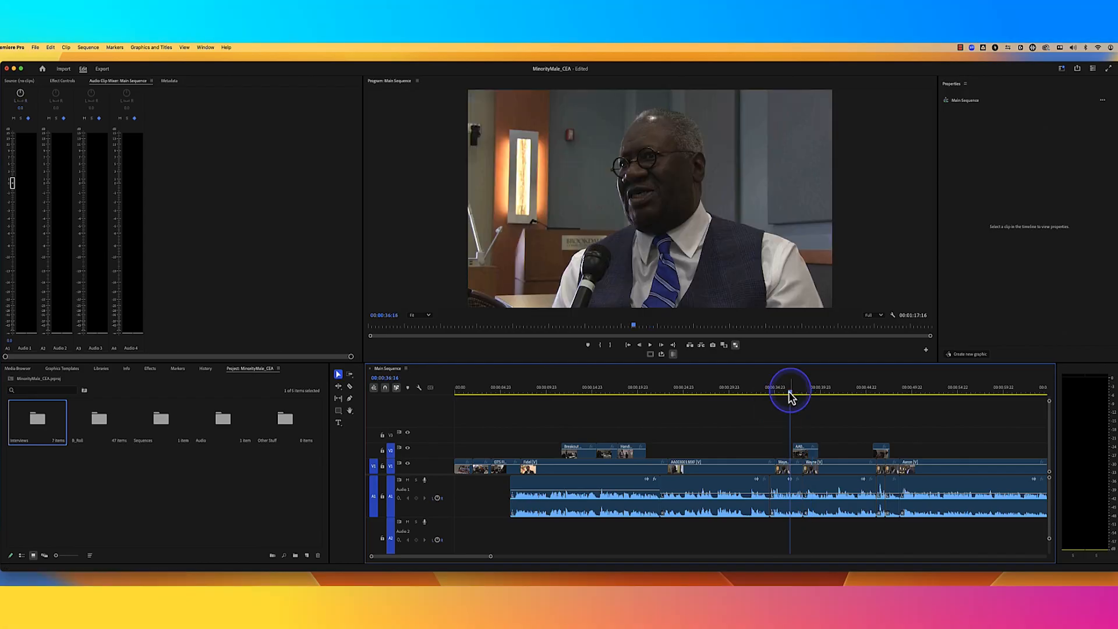
left_click_drag(790, 393, 788, 392)
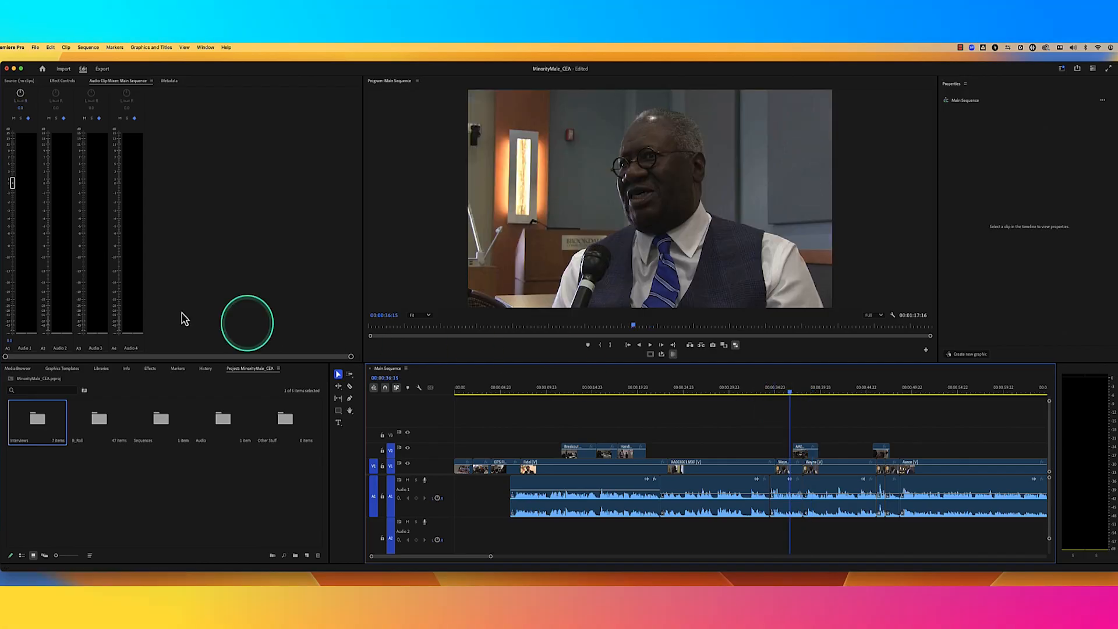
left_click(10, 339)
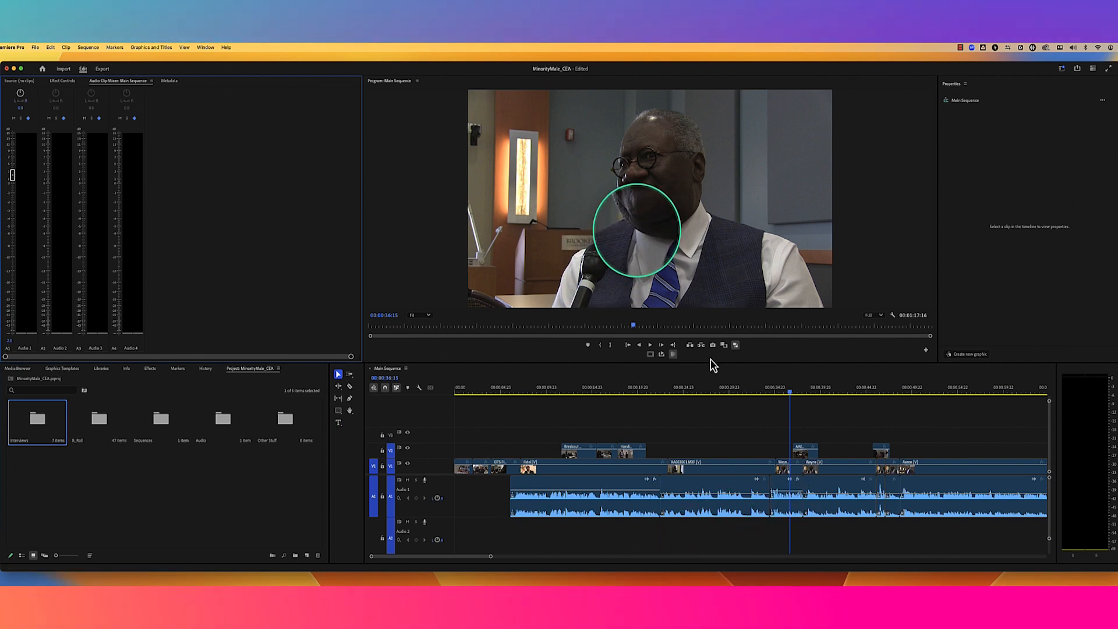
Open the blue-tie interview clip in the Source Monitor and play it with the left and right channels soloed in turn.
left_click(779, 389)
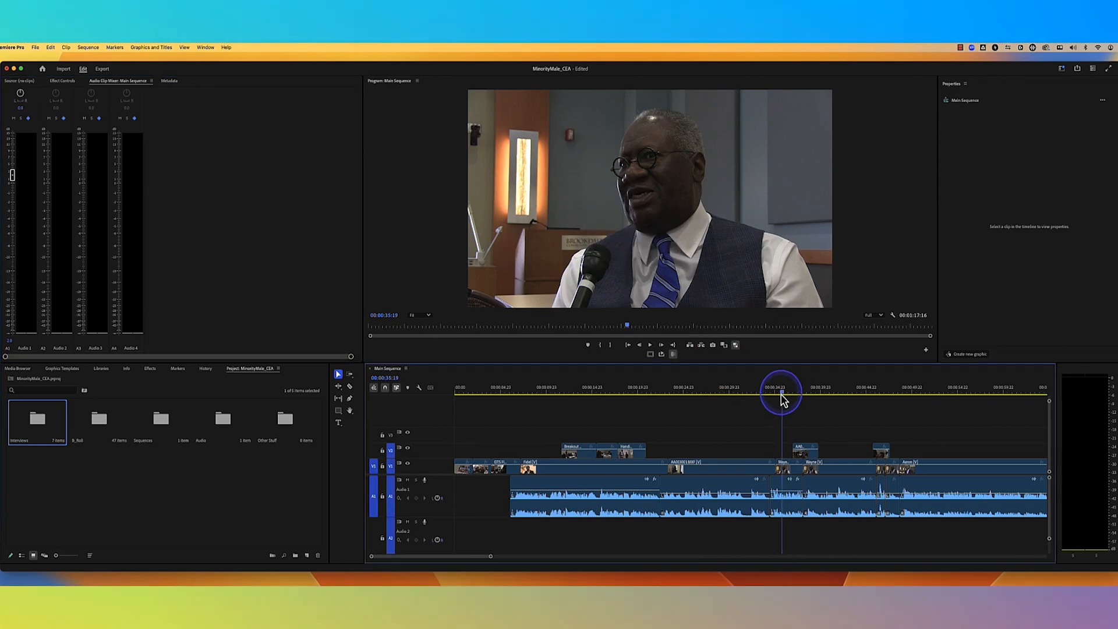
left_click(1072, 562)
double_click(818, 469)
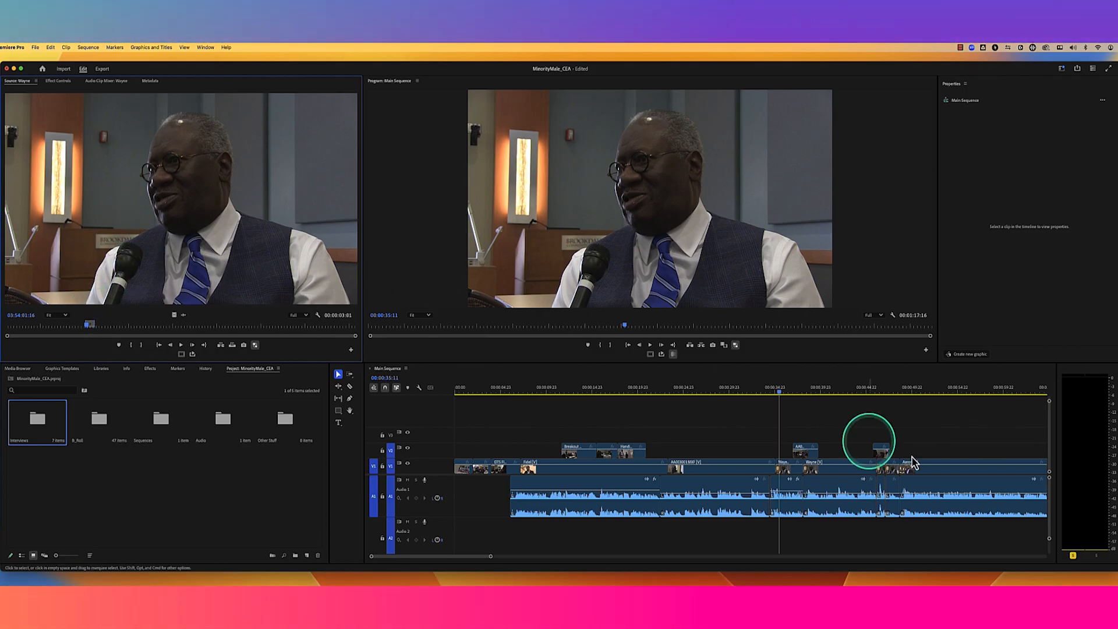
key("space")
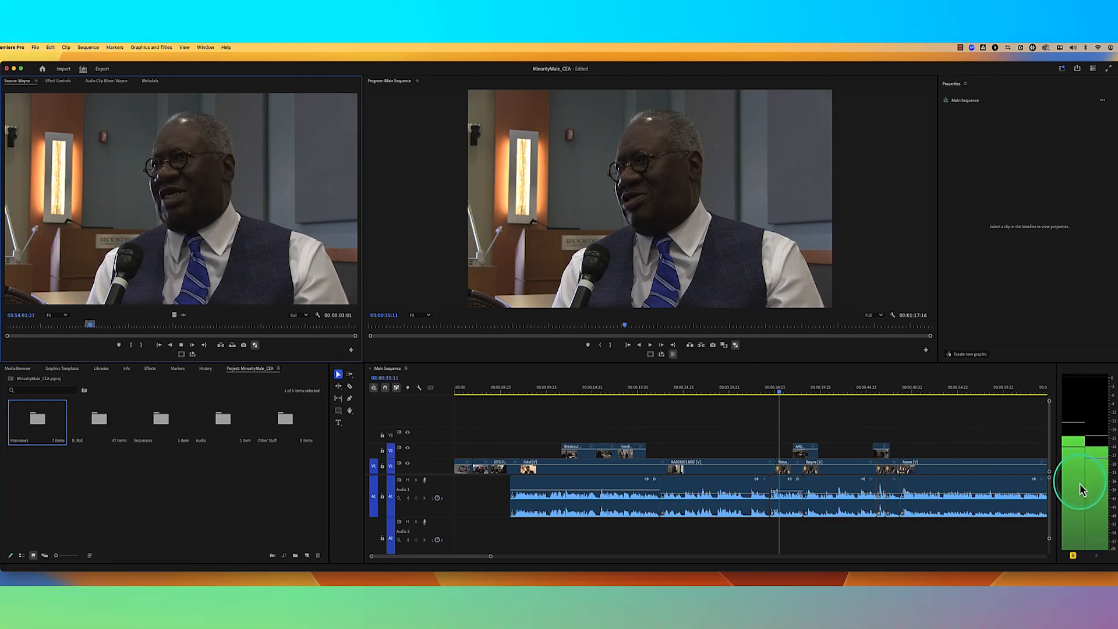
left_click(1095, 556)
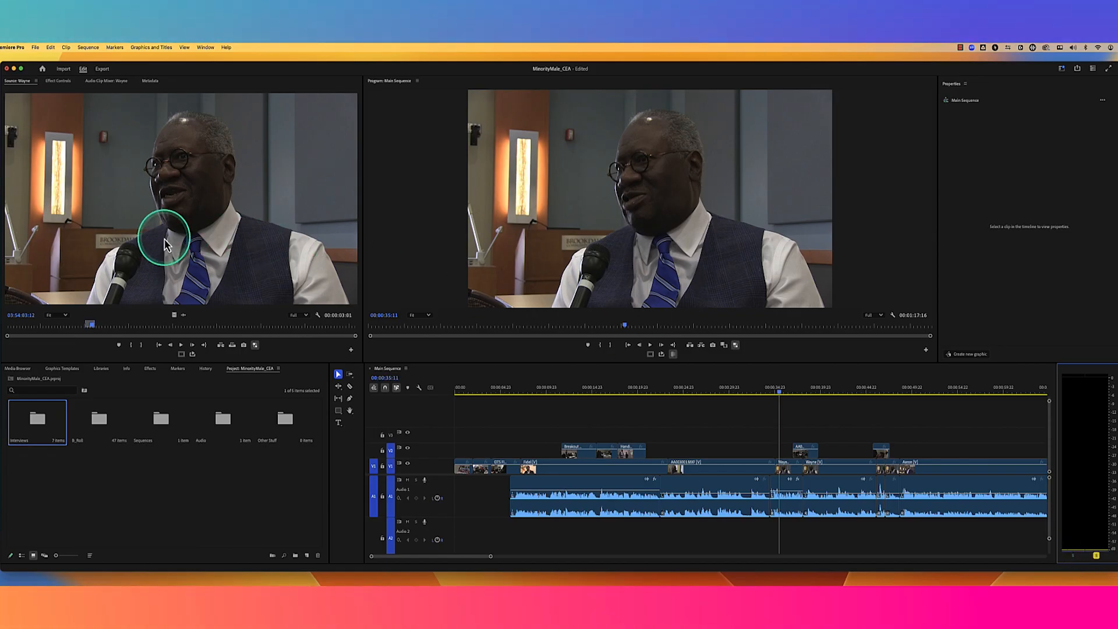
key("space")
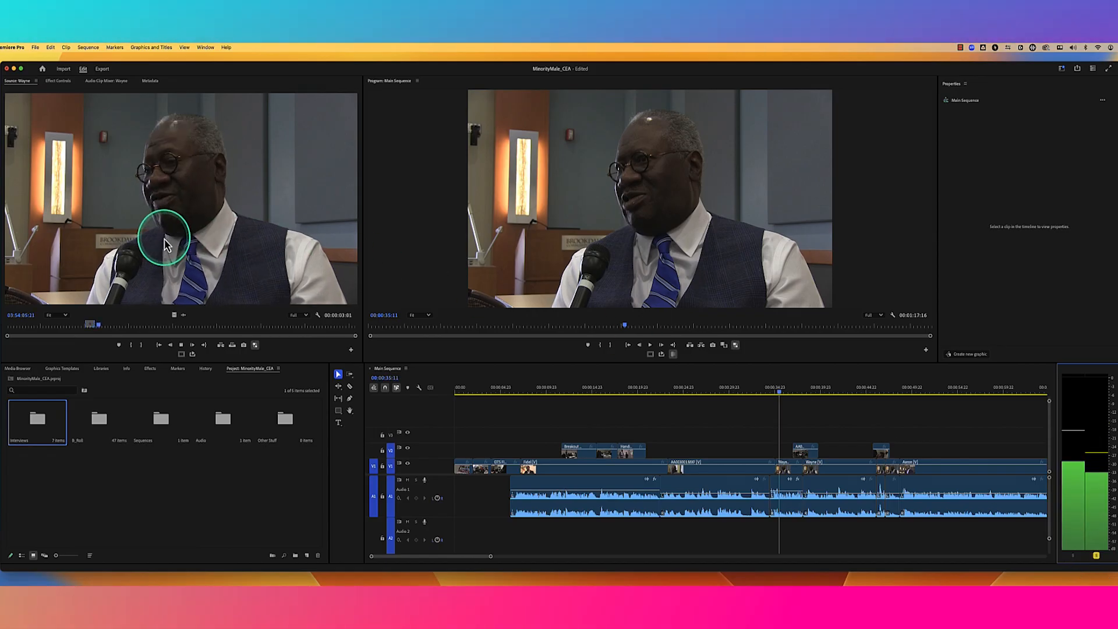
From the Interviews bin, set the audio channels of the clip loaded in the source monitor so the left source channel feeds both left and right.
key("space")
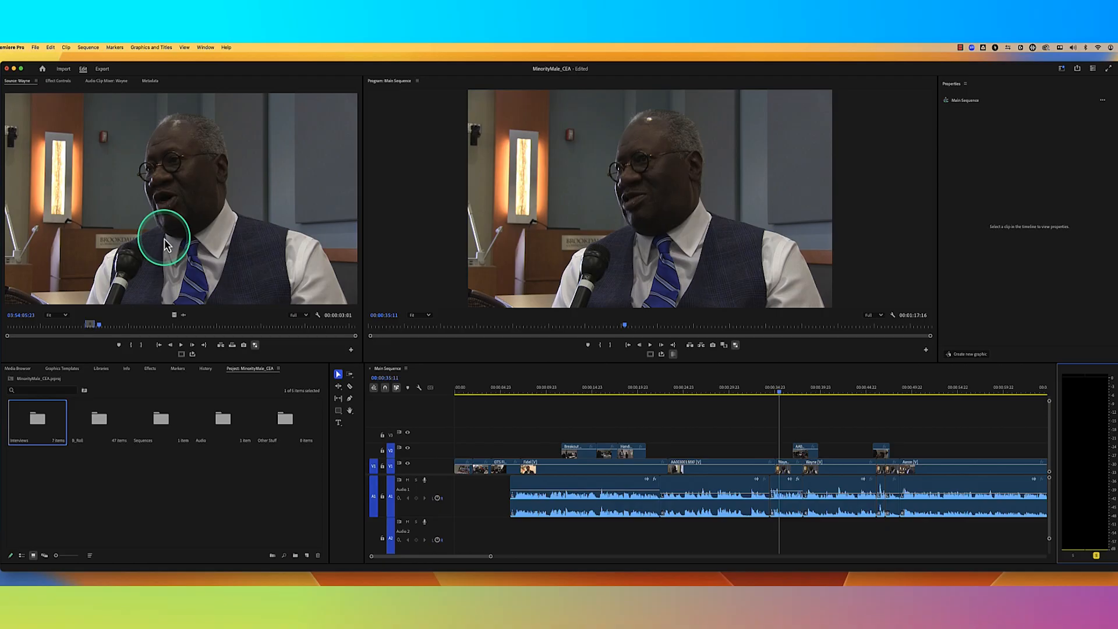
double_click(47, 422)
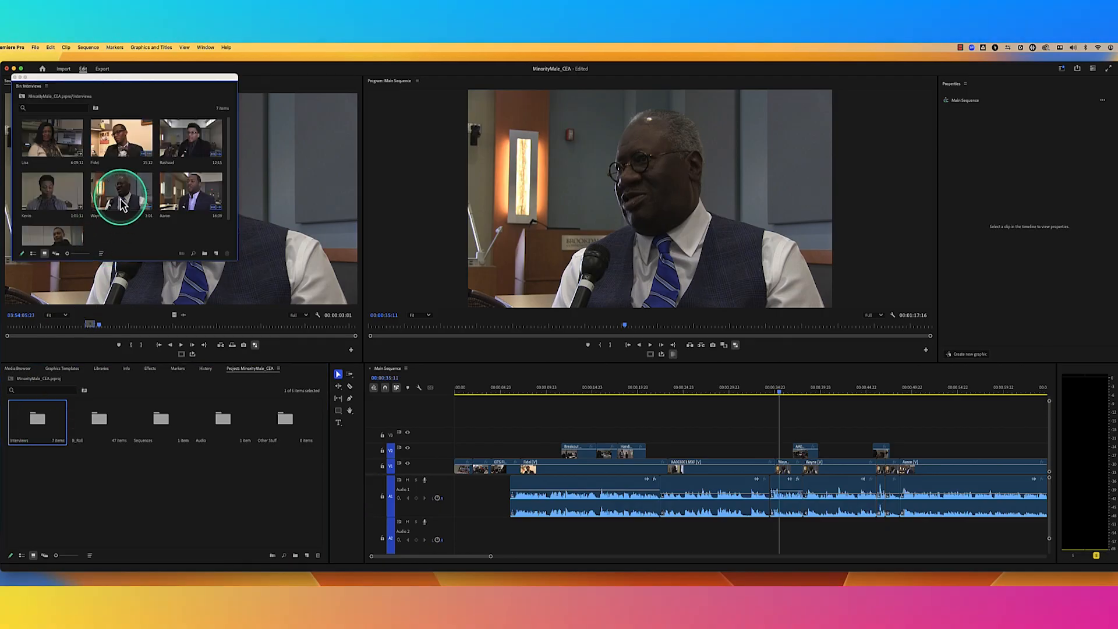
right_click(122, 204)
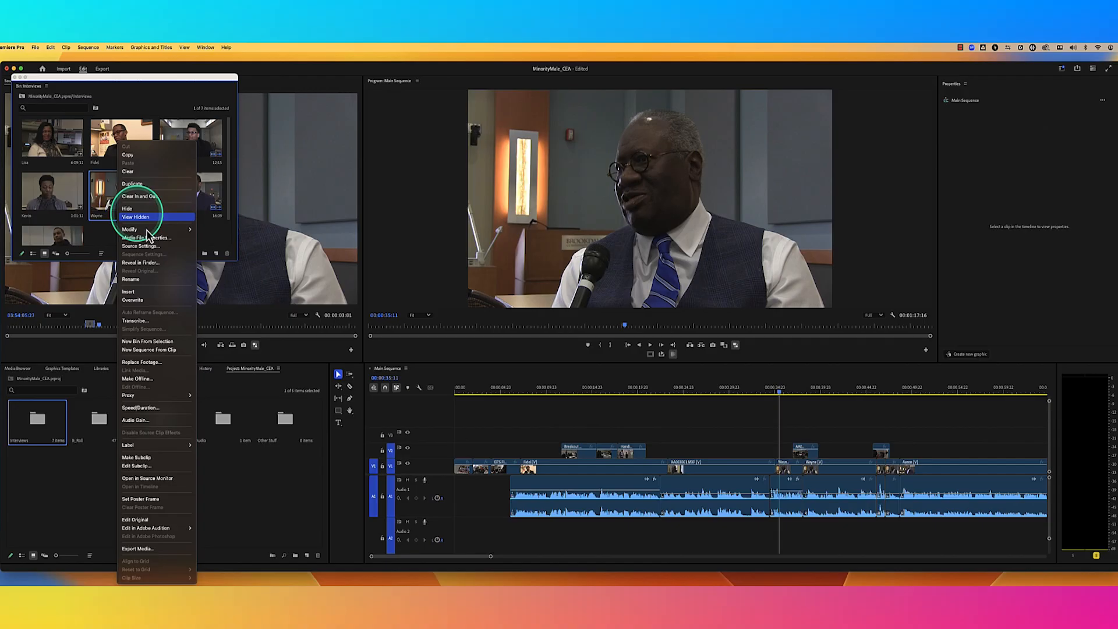
mouse_move(169, 229)
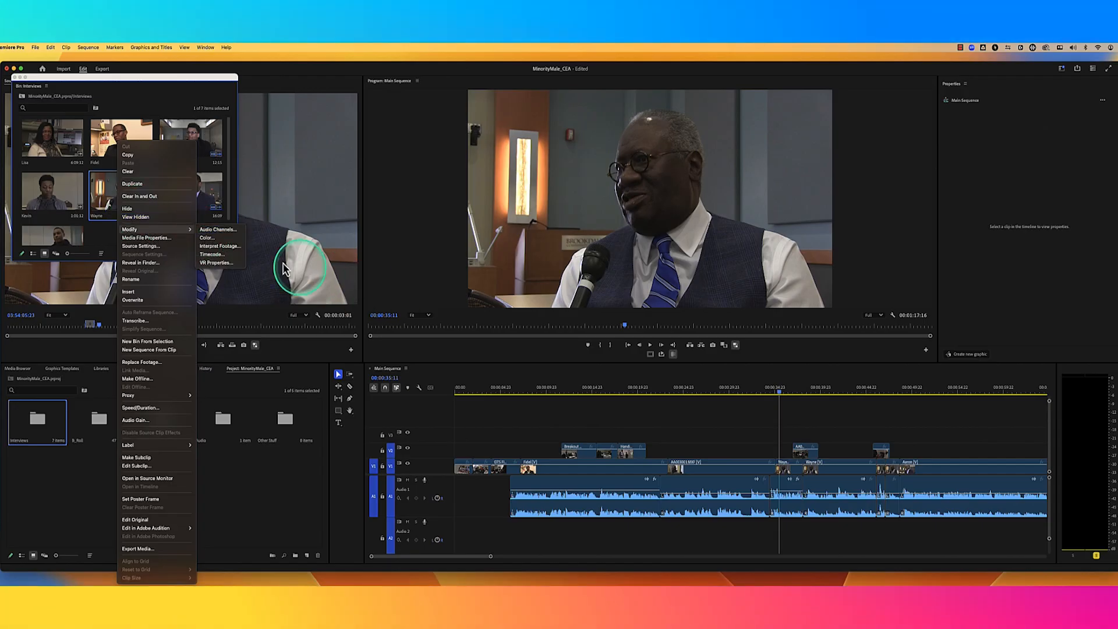
left_click(227, 231)
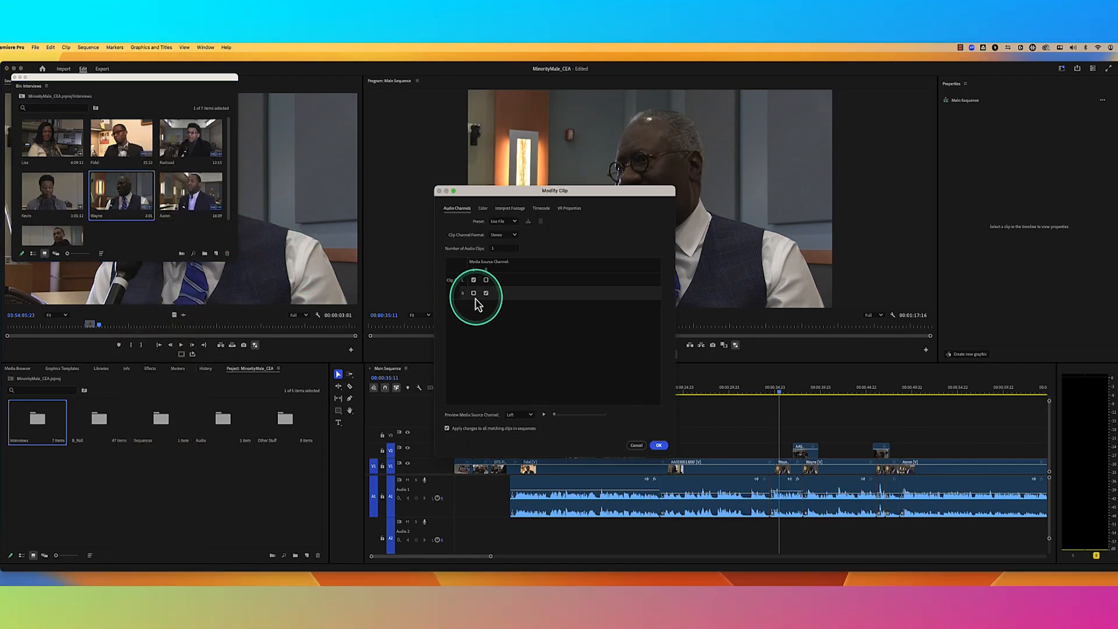
left_click(473, 292)
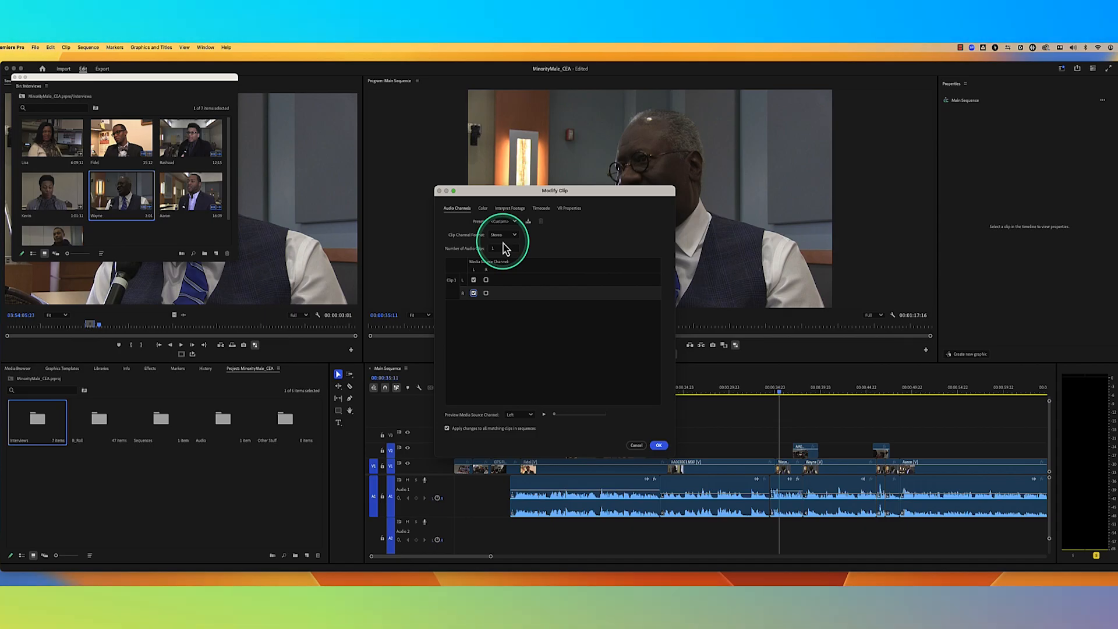
left_click(658, 445)
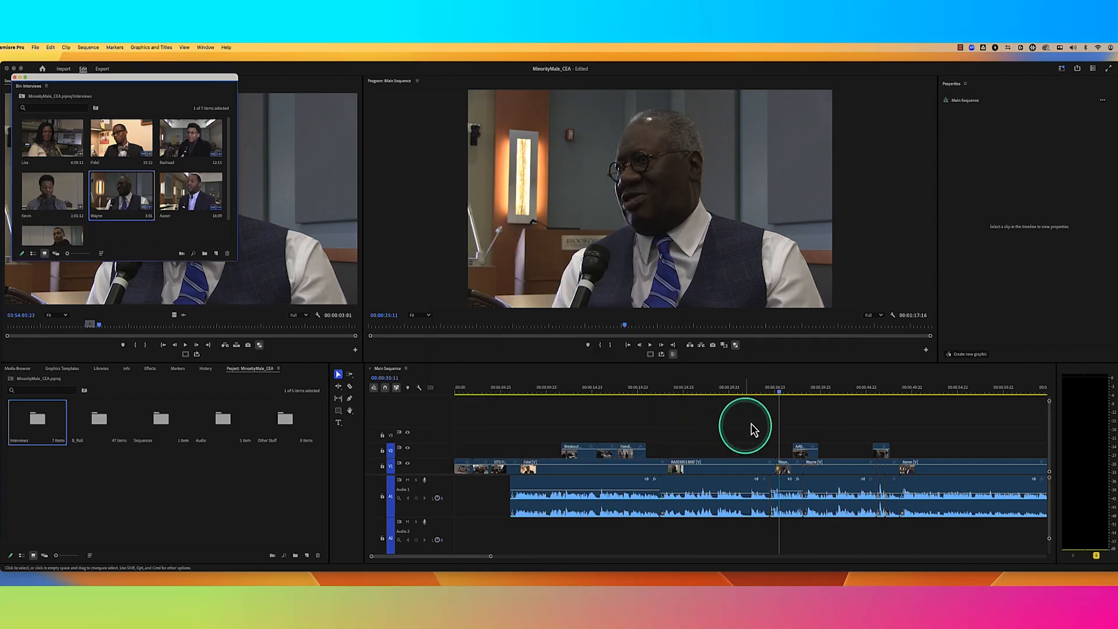
Play the sequence through the modified interview clip to check its audio on the meters.
left_click(769, 394)
key("space")
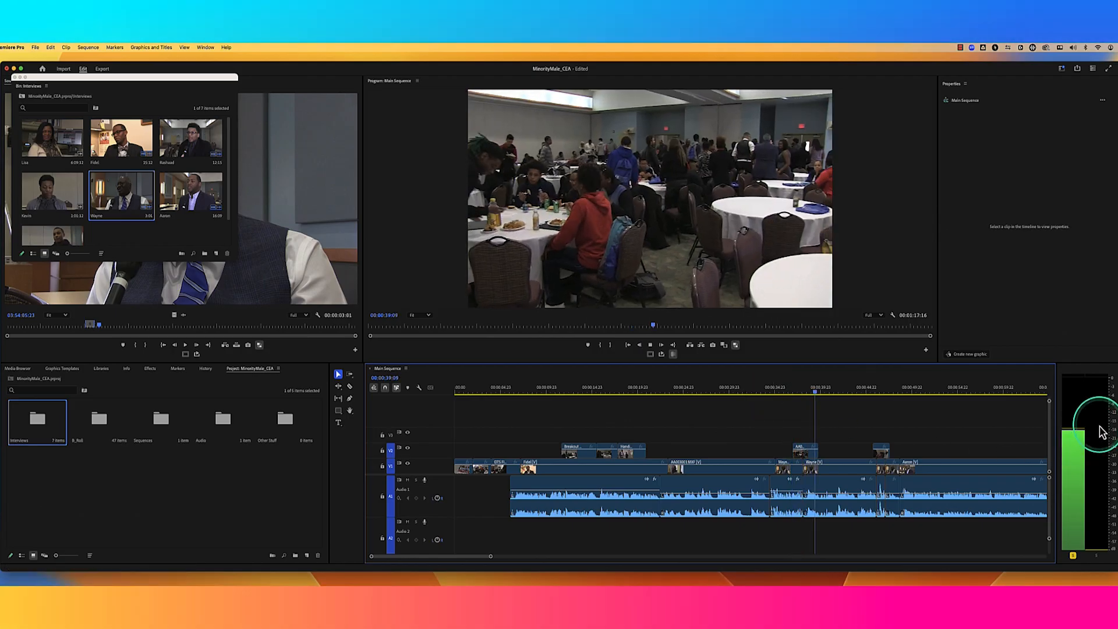
key("space")
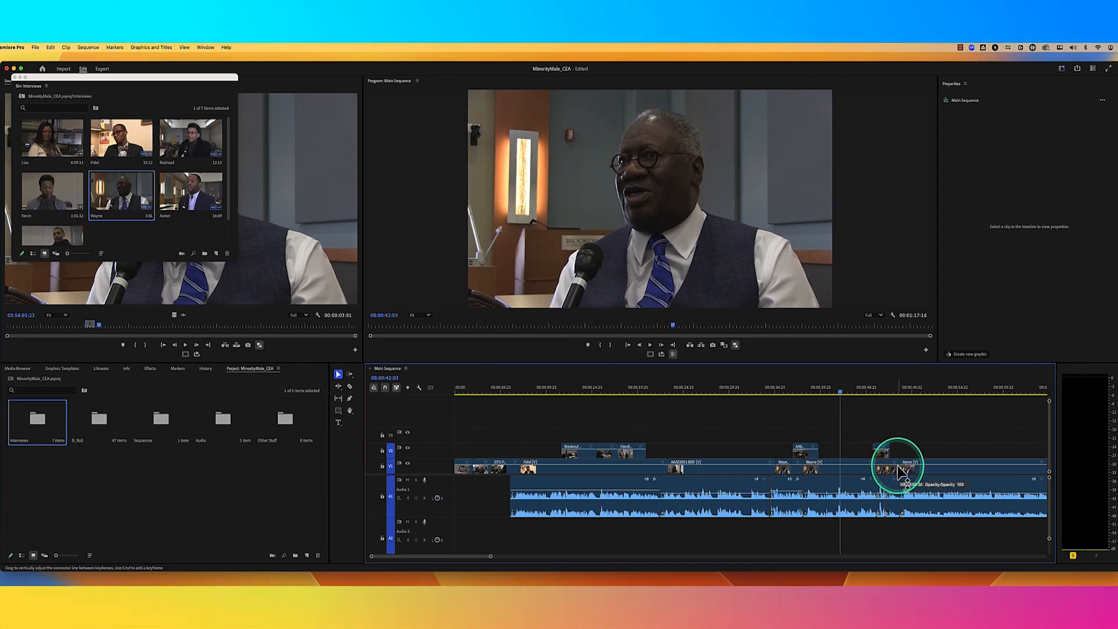
Set the audio channels of the interview clip at 00:00:52:13 so the left source channel feeds both left and right.
left_click(935, 388)
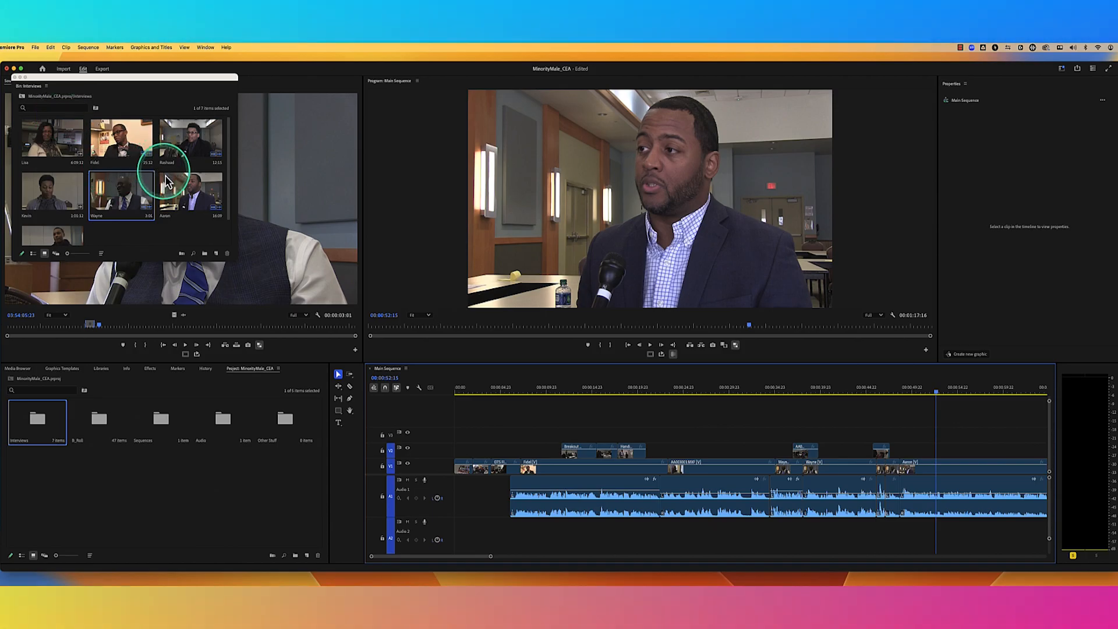
right_click(186, 204)
mouse_move(204, 233)
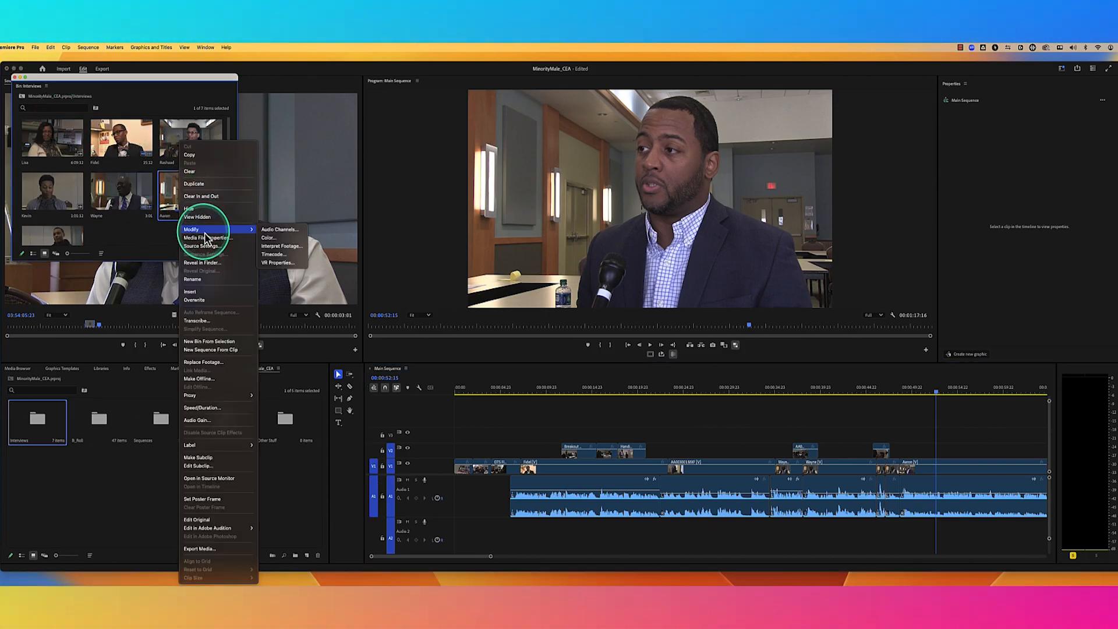
left_click(278, 229)
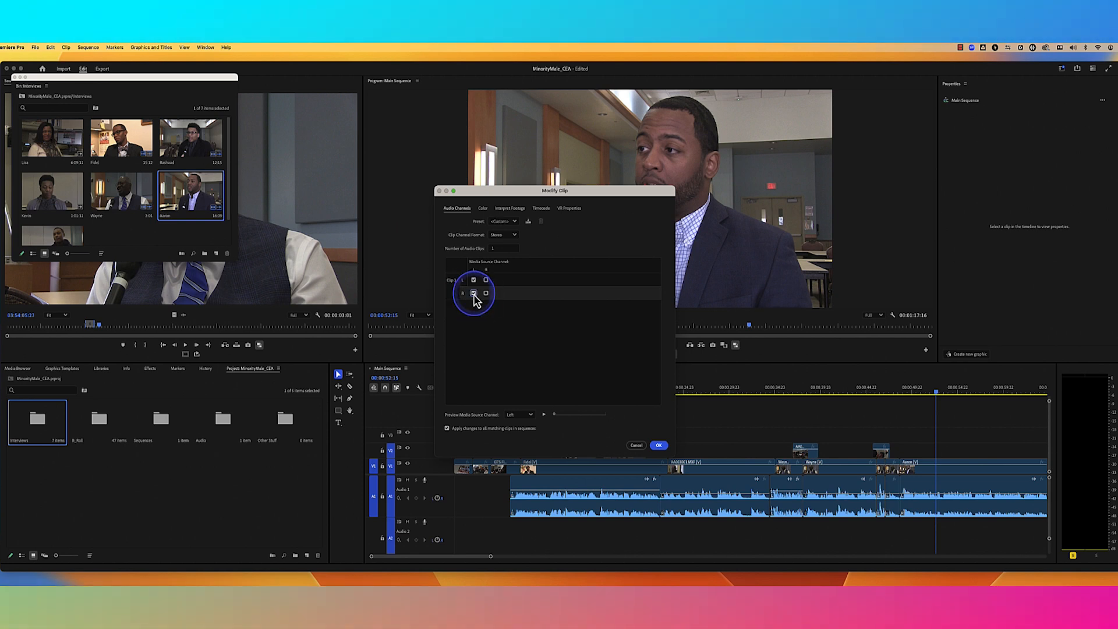
left_click(658, 446)
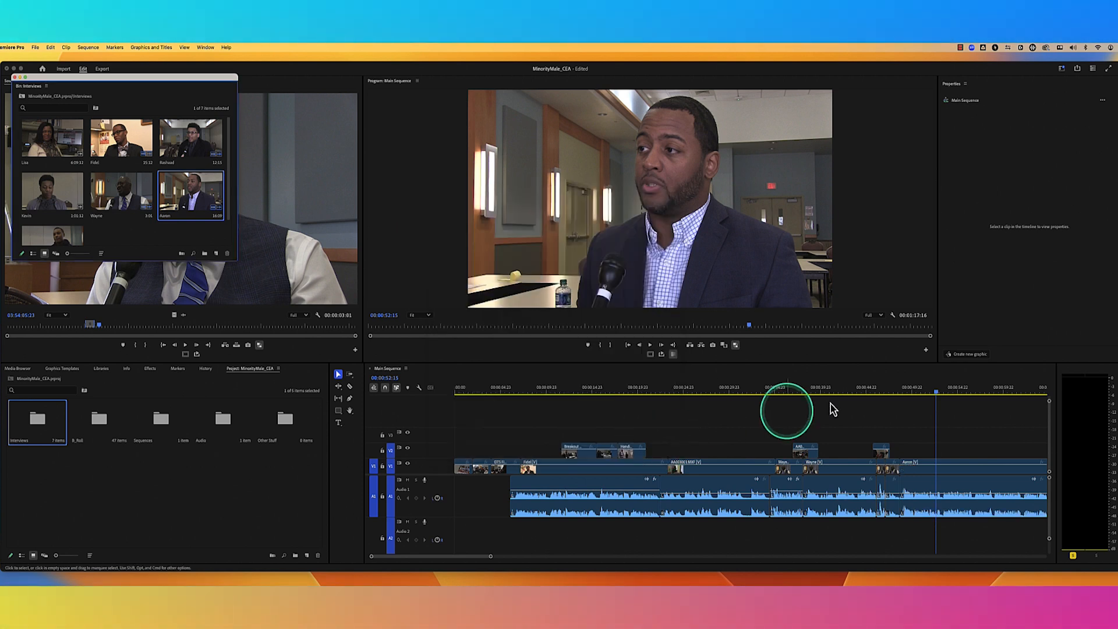
Play the sequence from about 51 seconds to check the interview's audio channels, and close the Interviews bin.
left_click(925, 394)
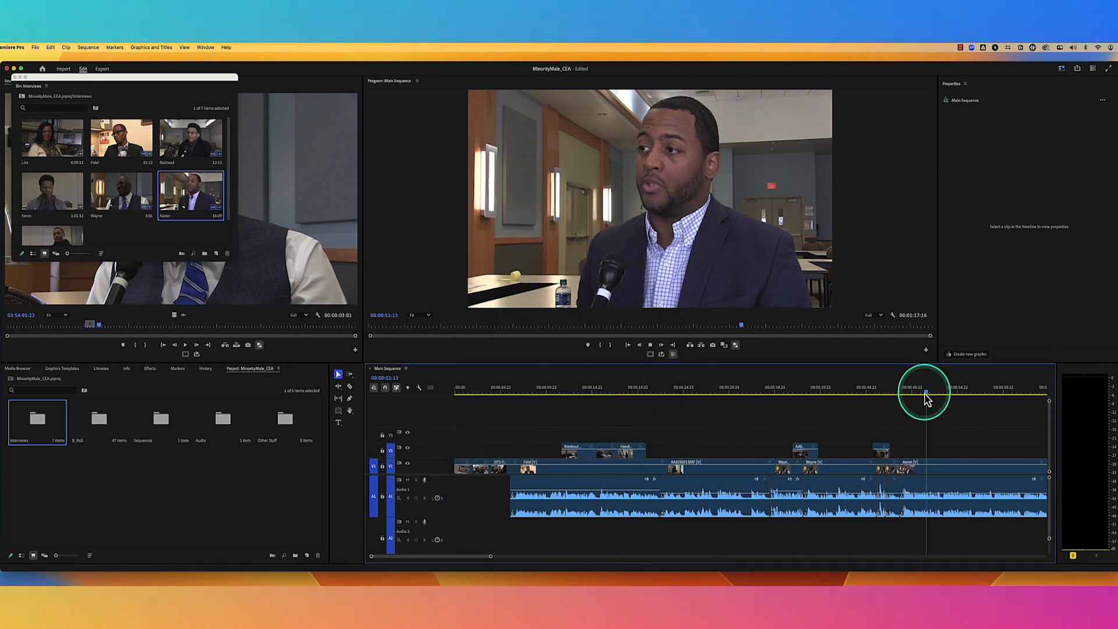
key("space")
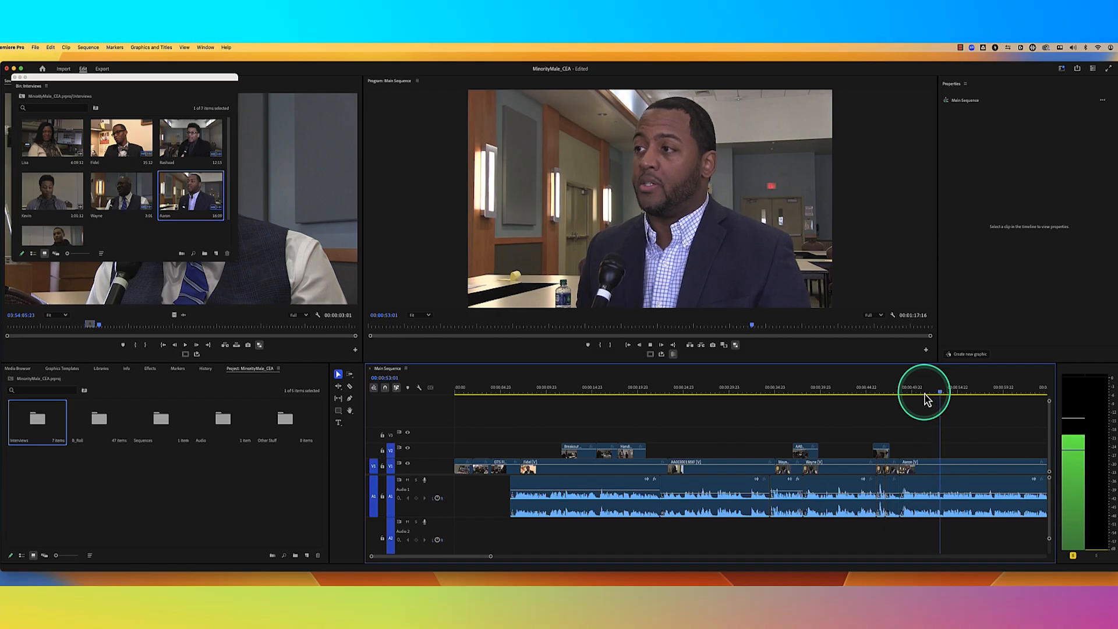
key("space")
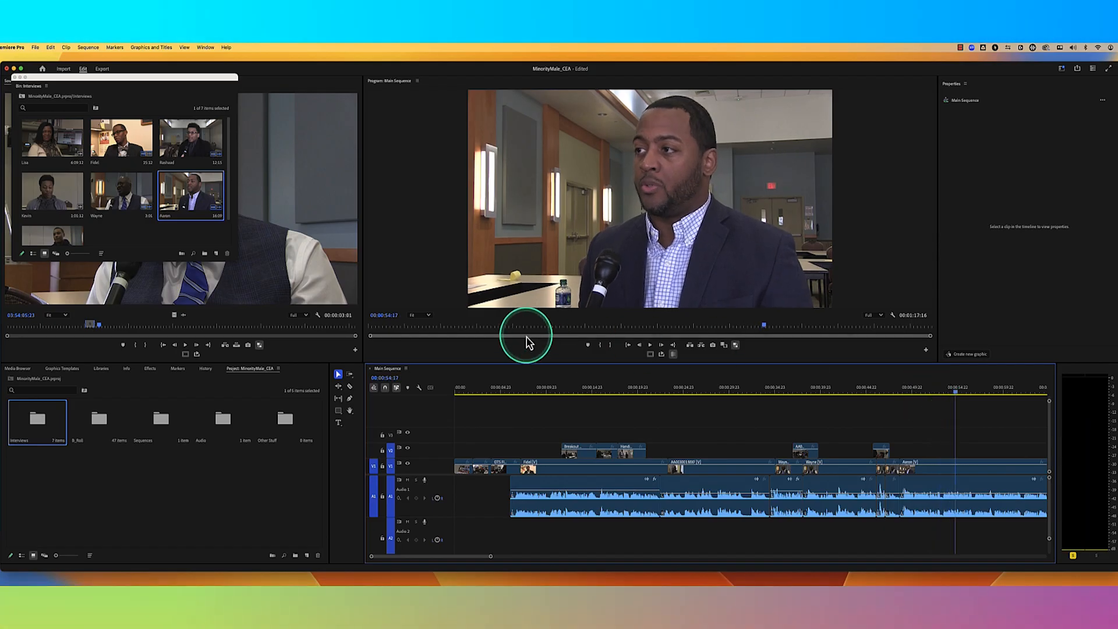
left_click(16, 78)
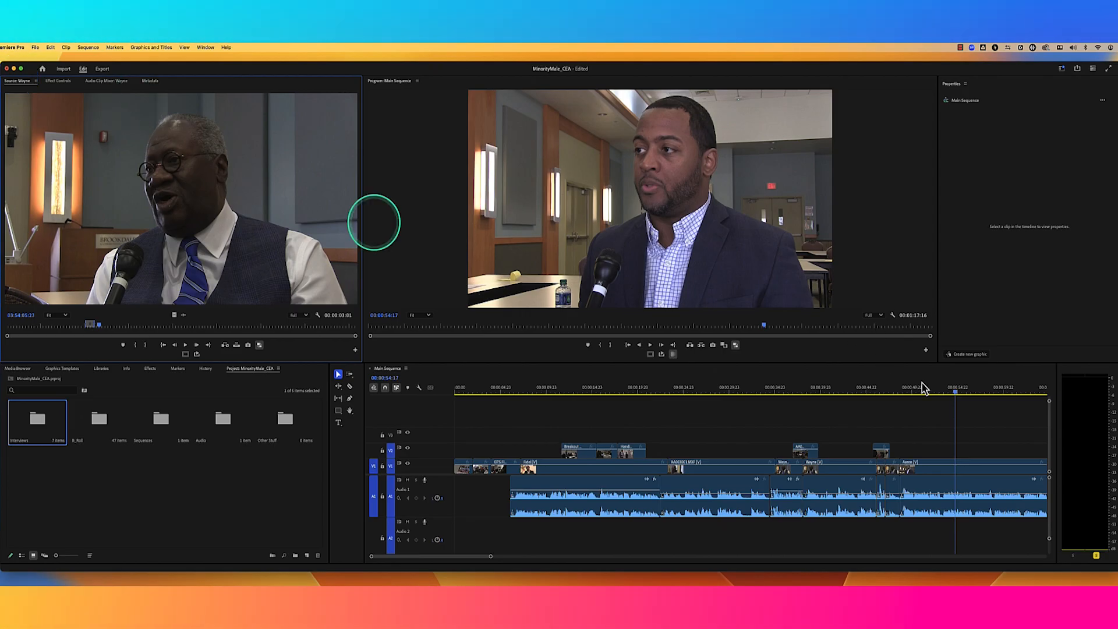
Raise the volume of the interview clip on Audio 1 to about 3 dB in the Audio Clip Mixer and play it back.
left_click(947, 390)
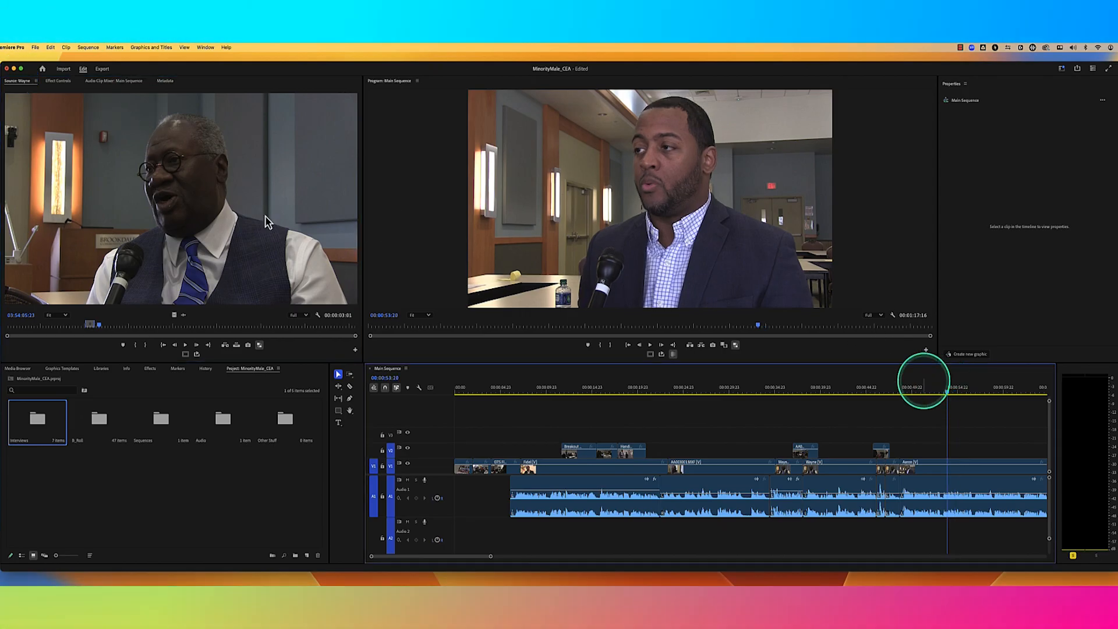
left_click(125, 86)
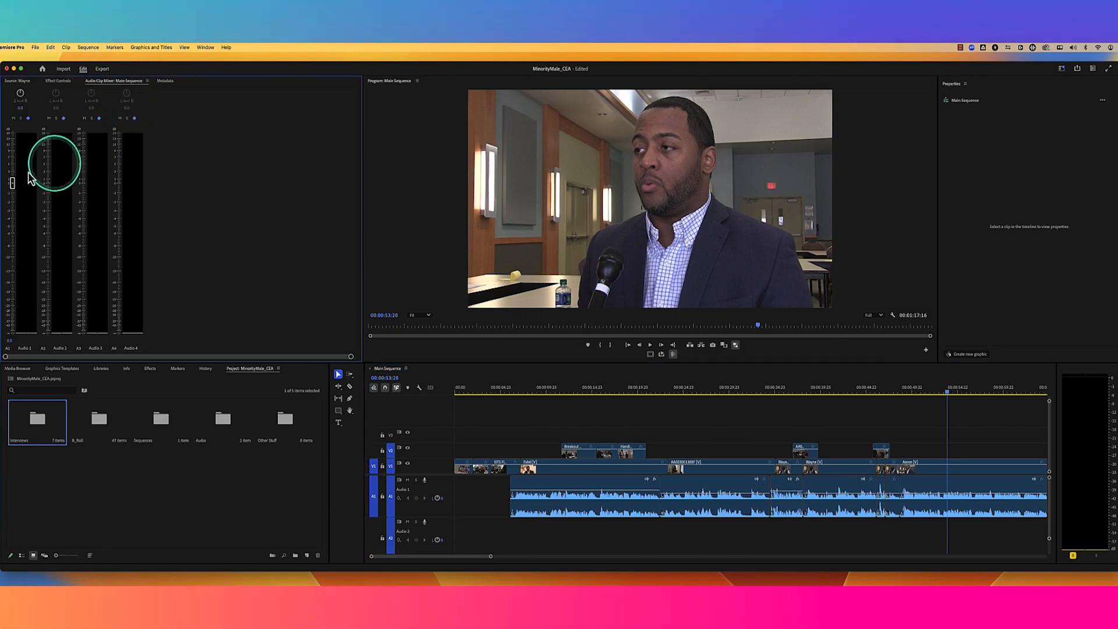
left_click_drag(13, 182, 13, 172)
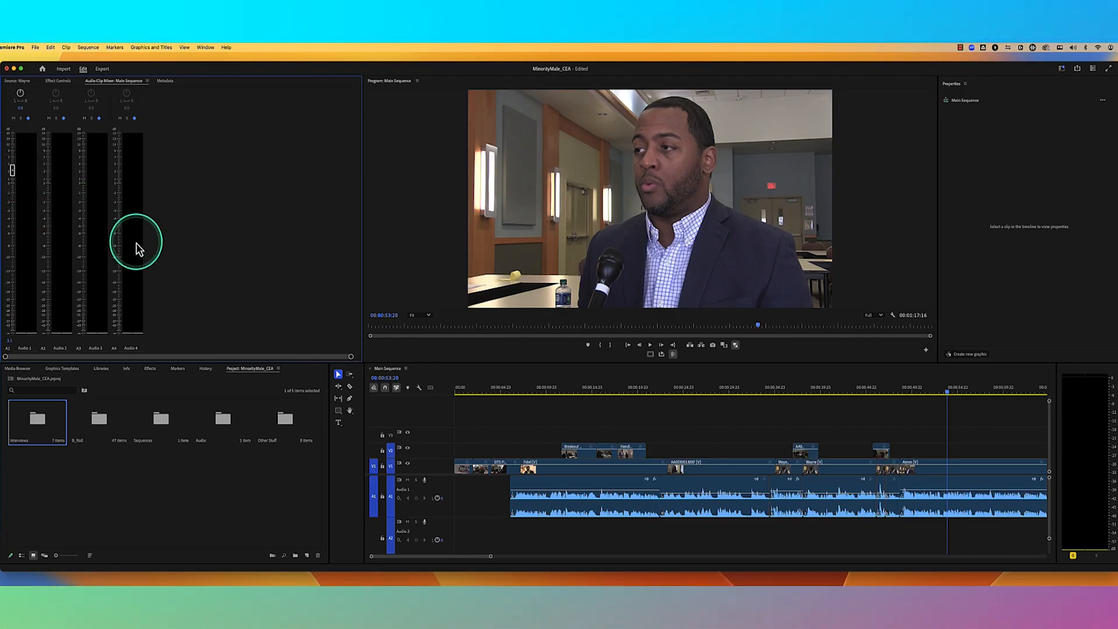
key("space")
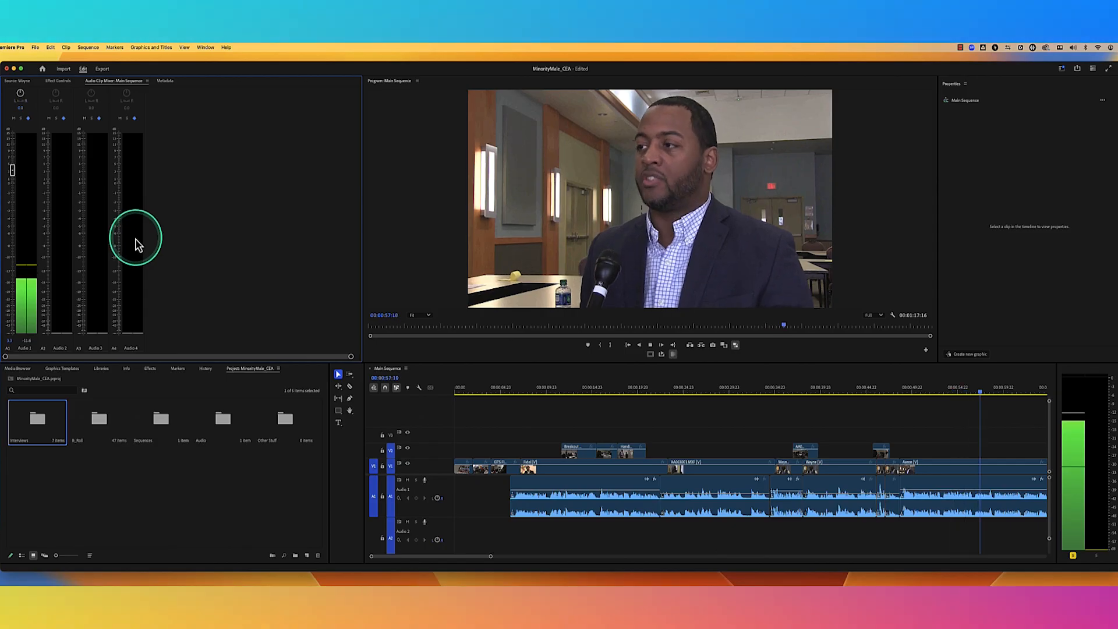
key("space")
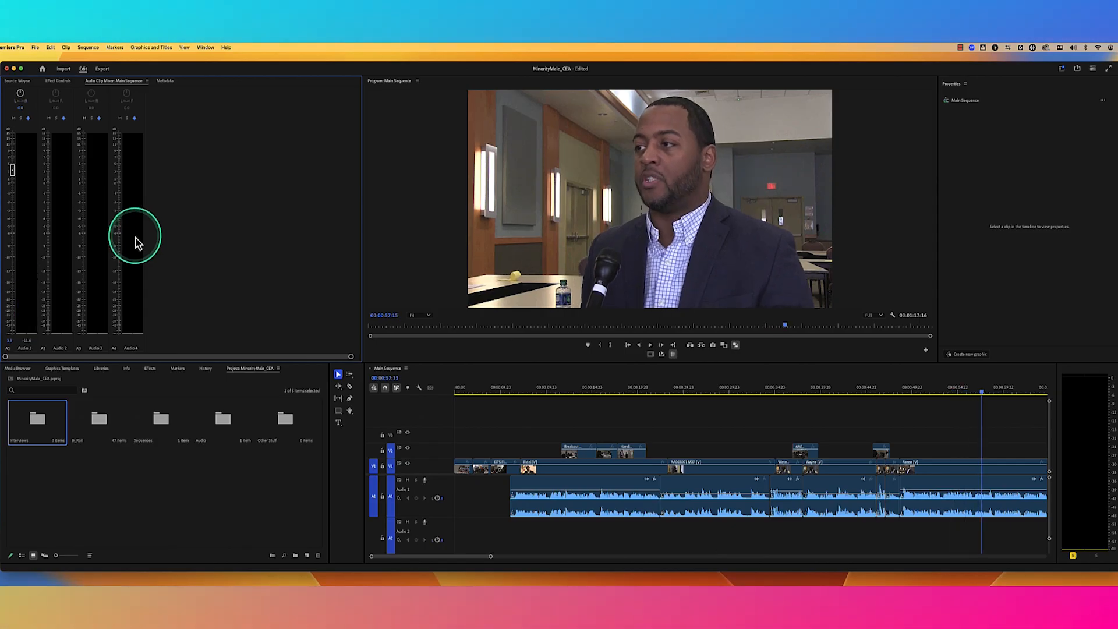
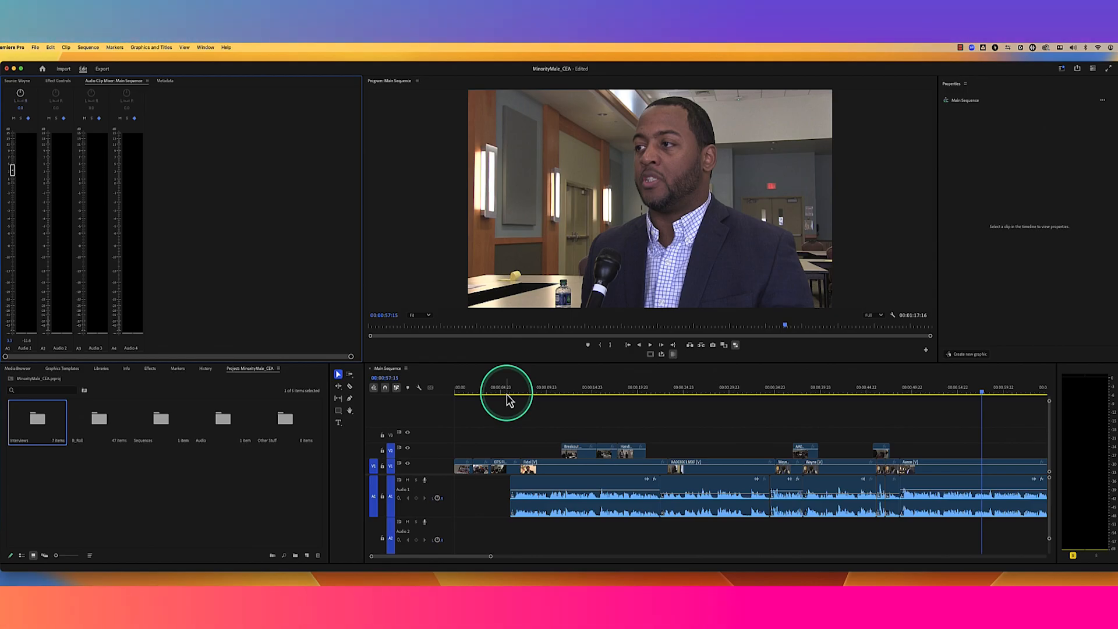
Save and close the MinorityMale_CEA project with the playhead parked on the first interview at 00:00:08:01.
left_click_drag(507, 394, 535, 396)
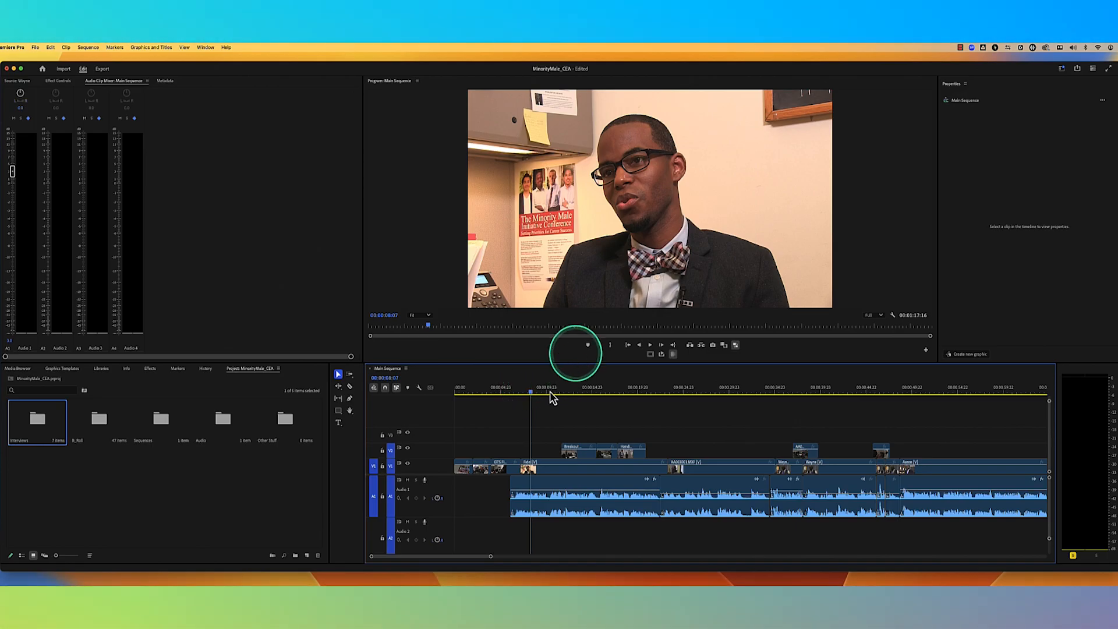
left_click(530, 393)
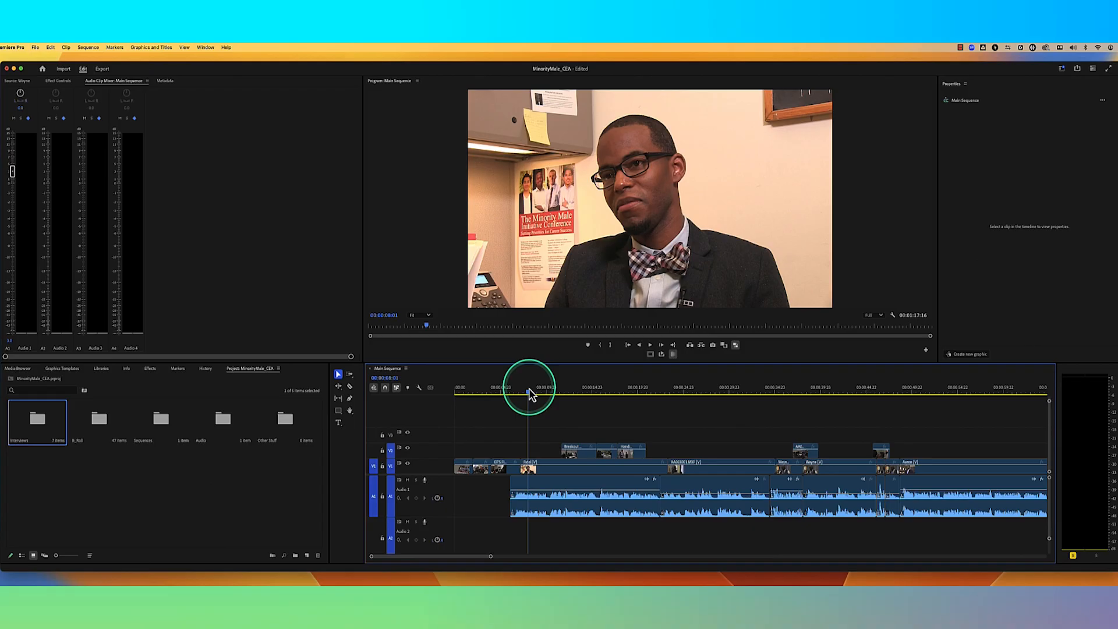
key("super+s")
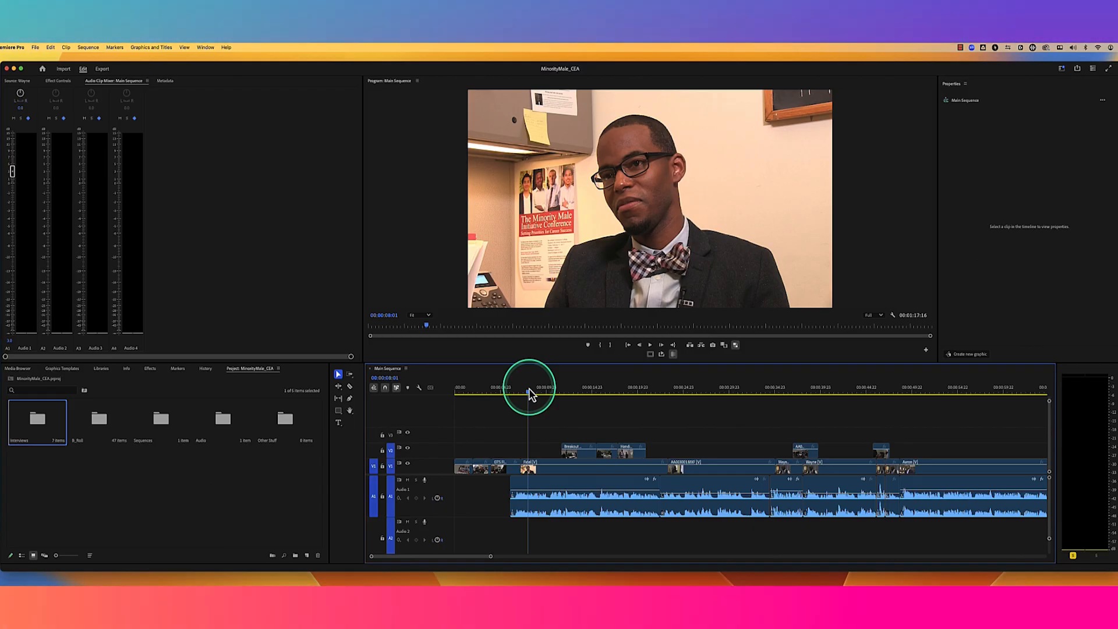
key("super+m")
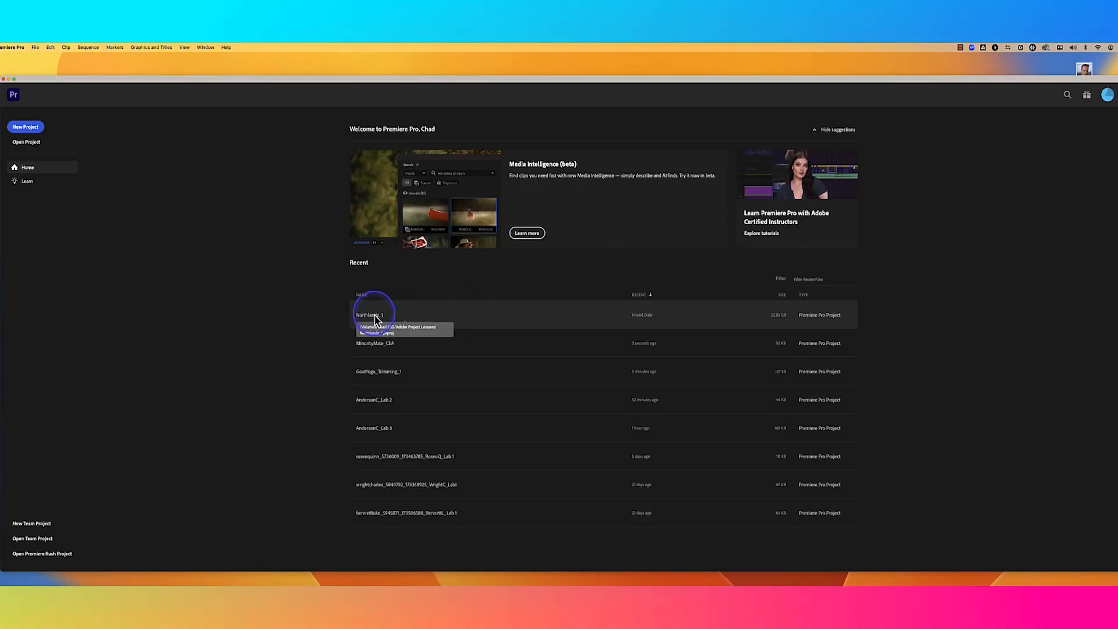
Open the Lab 2 project from the recent projects.
left_click(373, 314)
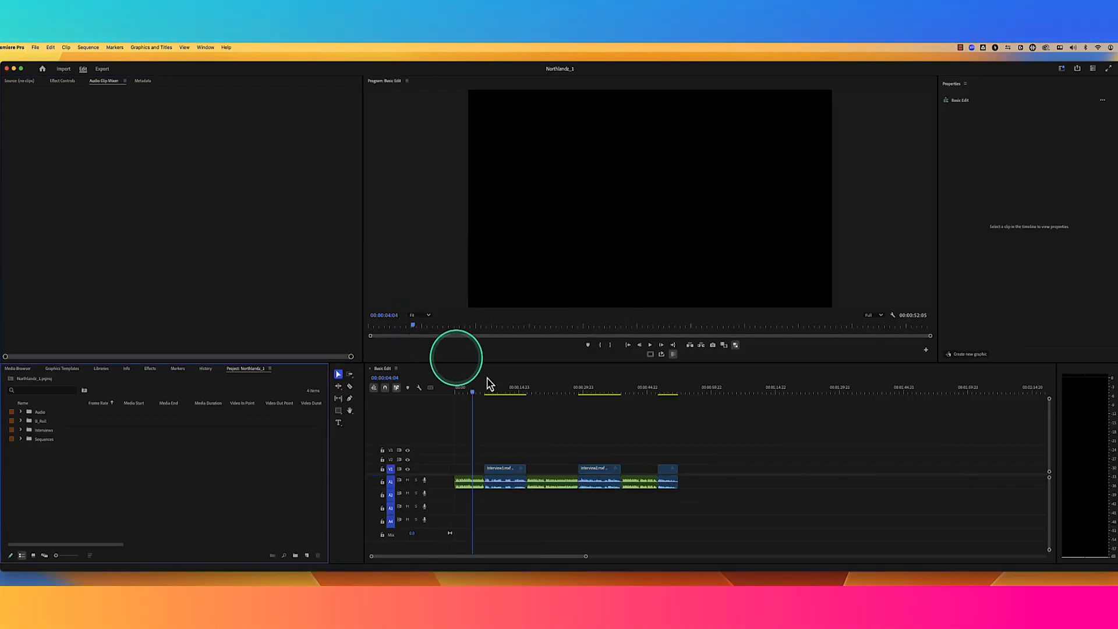
key("super+shift+w")
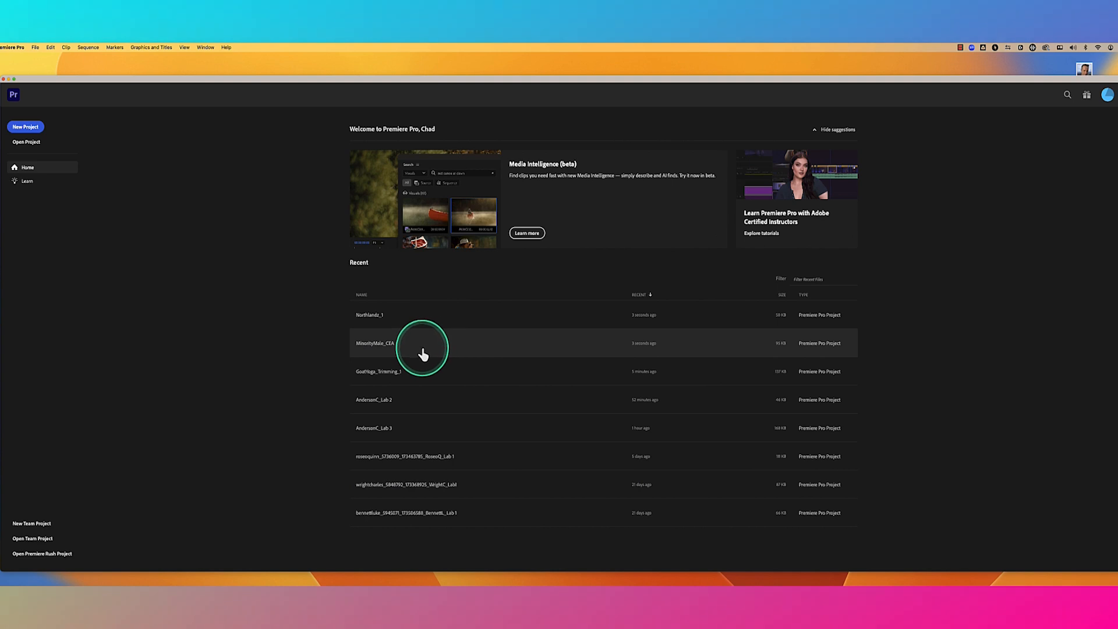
left_click(382, 400)
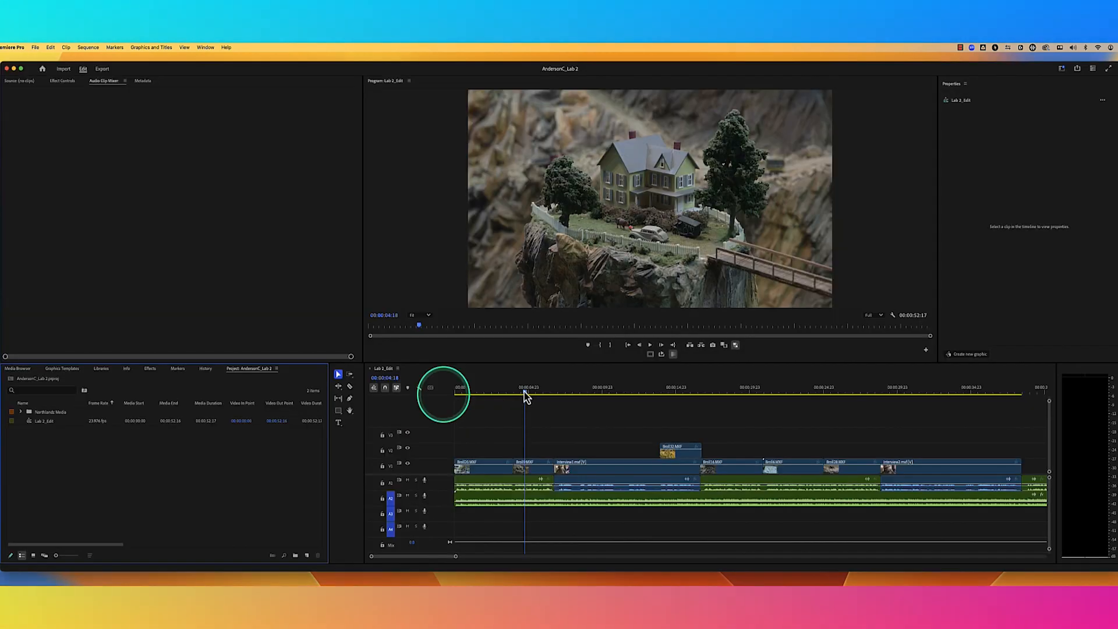
Enlarge the Audio 2 music track and play the sequence from the start up to the first interview.
left_click_drag(525, 398, 436, 394)
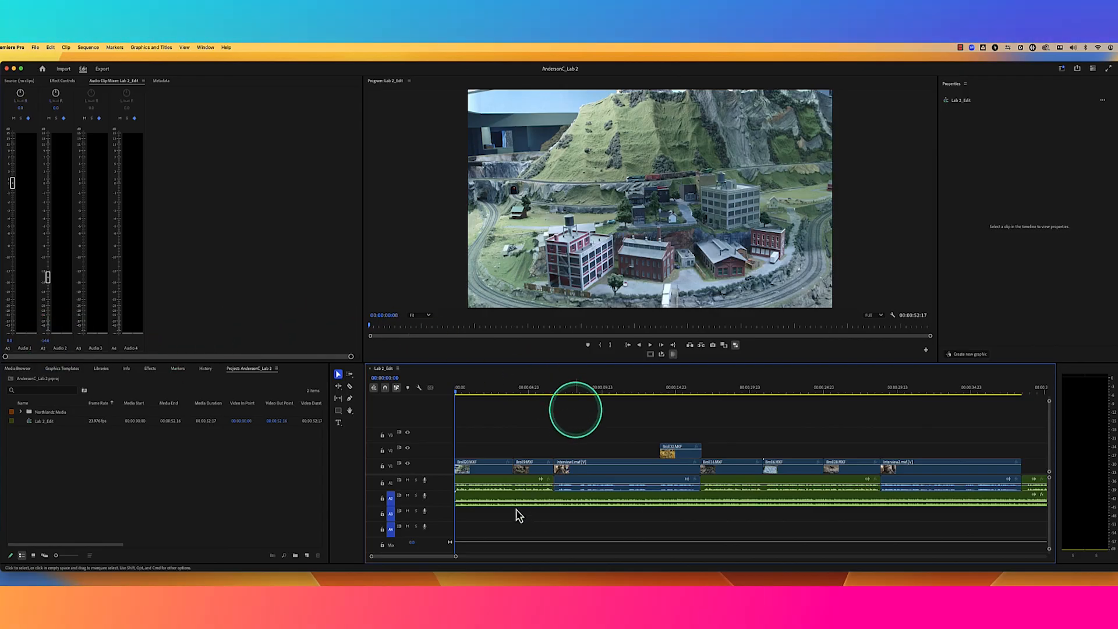
left_click_drag(437, 506, 437, 537)
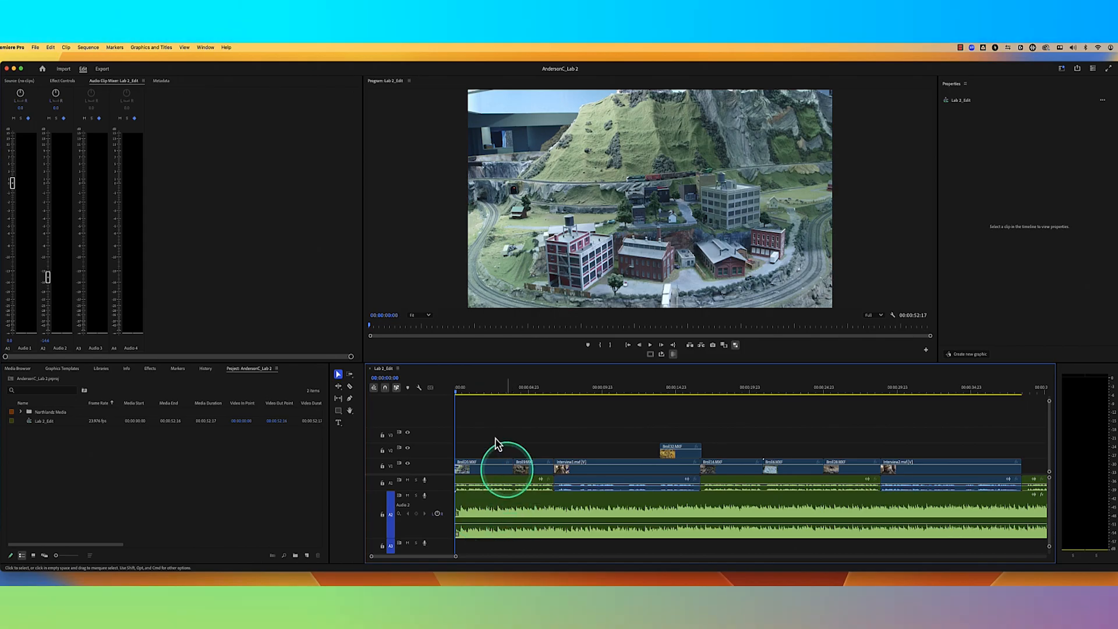
key("space")
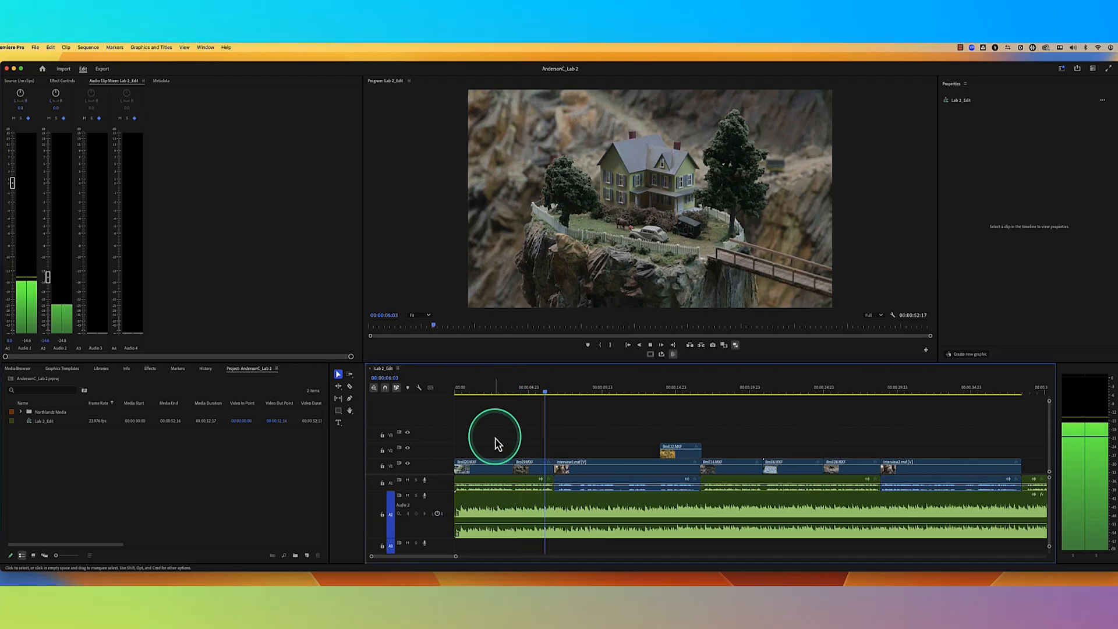
key("space")
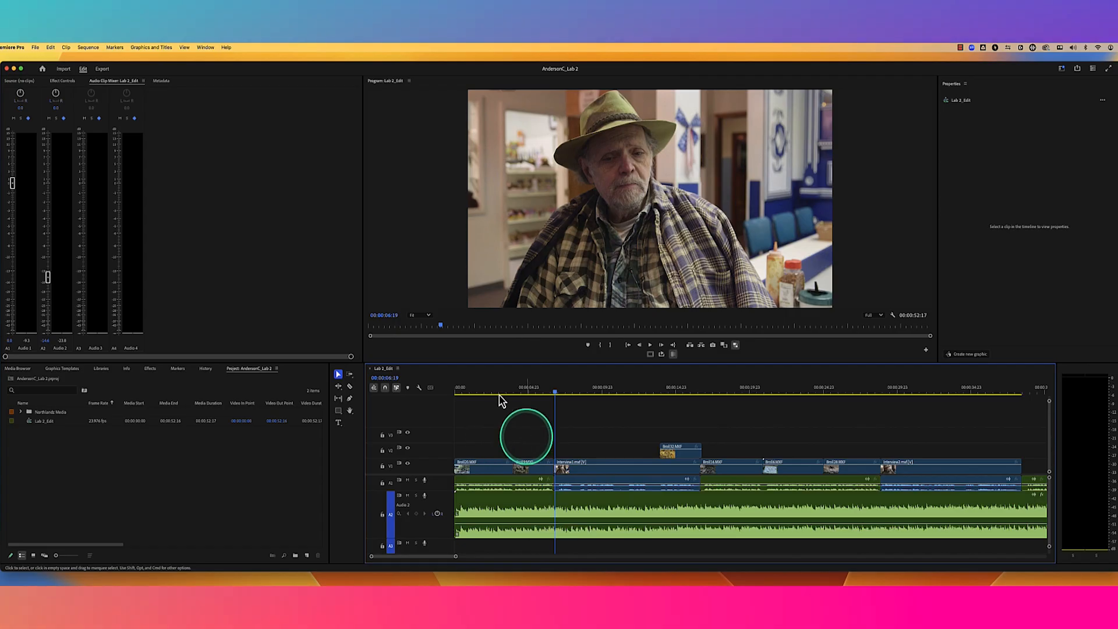
Replay the opening B-roll from the sequence start to check the music against the clip audio.
left_click_drag(501, 394, 439, 398)
key("space")
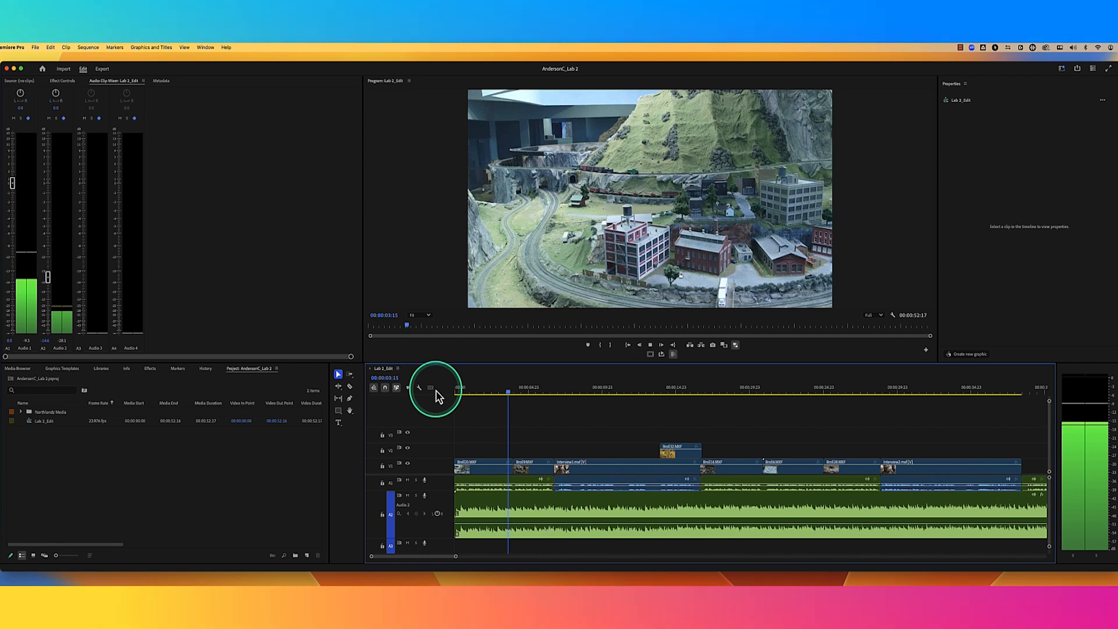
key("space")
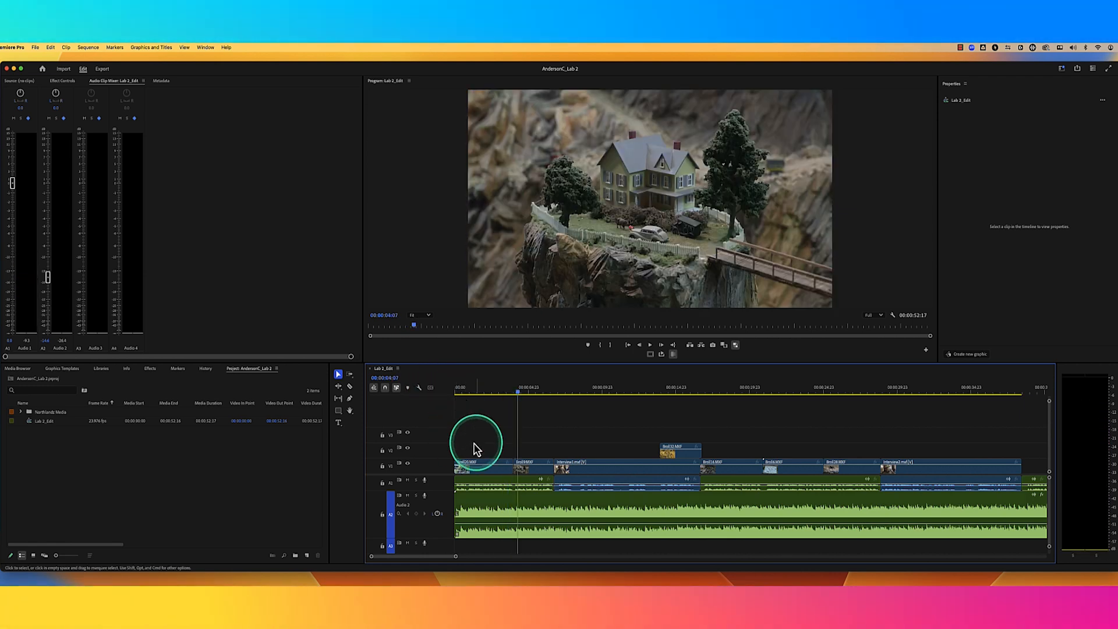
Target tracks V1 and A1, and move all clips on every track about 00:00:01:05 later with the Track Select Forward tool.
left_click_drag(394, 489, 393, 477)
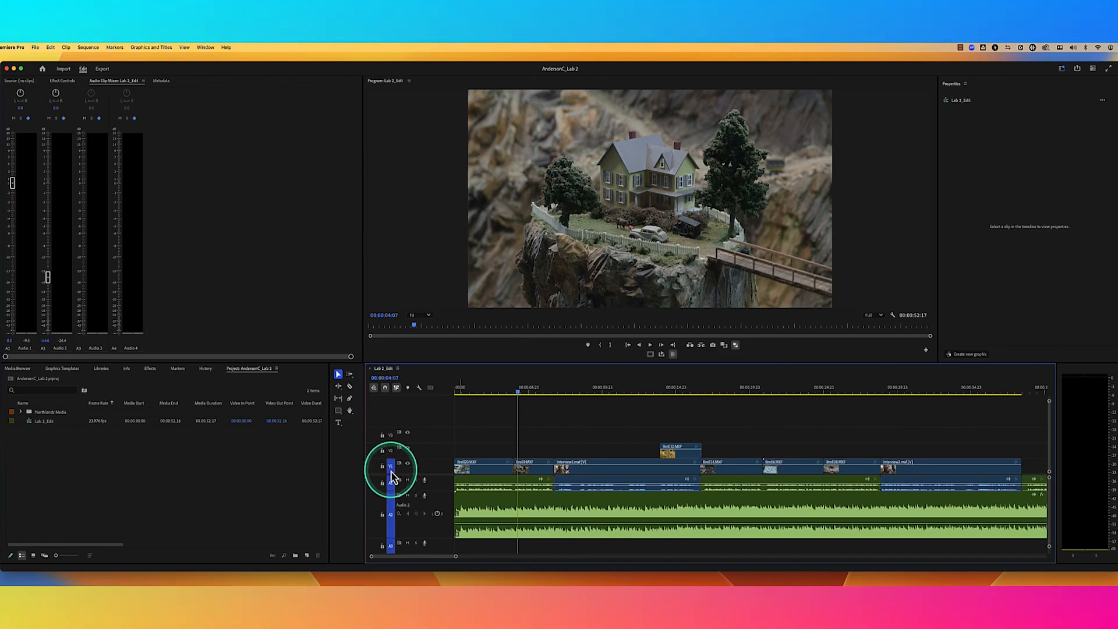
left_click(472, 473)
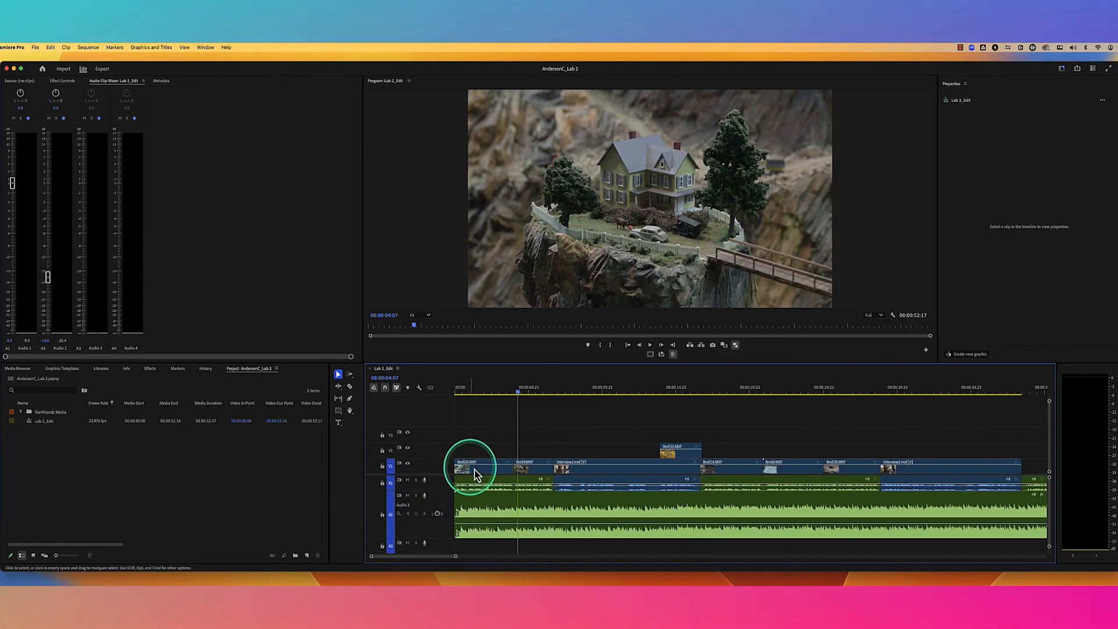
left_click(476, 473)
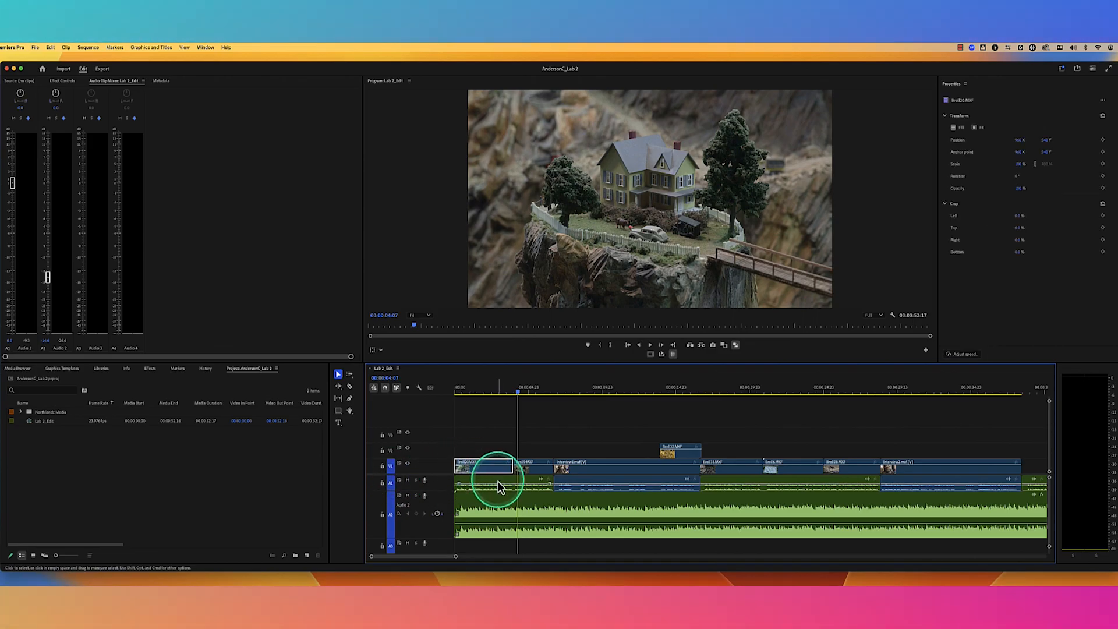
left_click(349, 376)
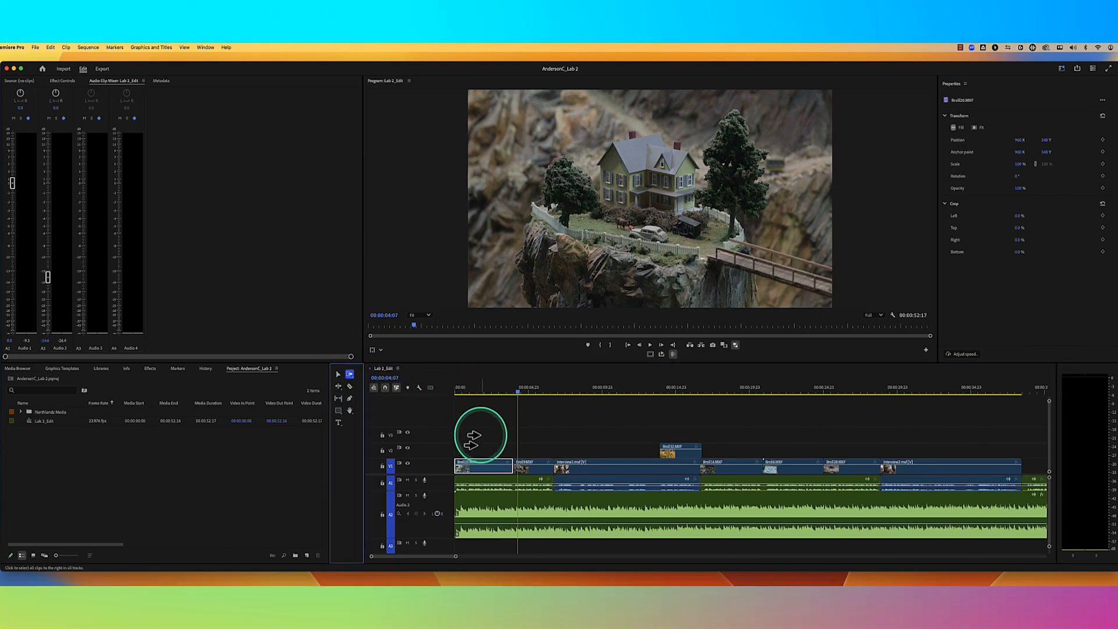
left_click(479, 462)
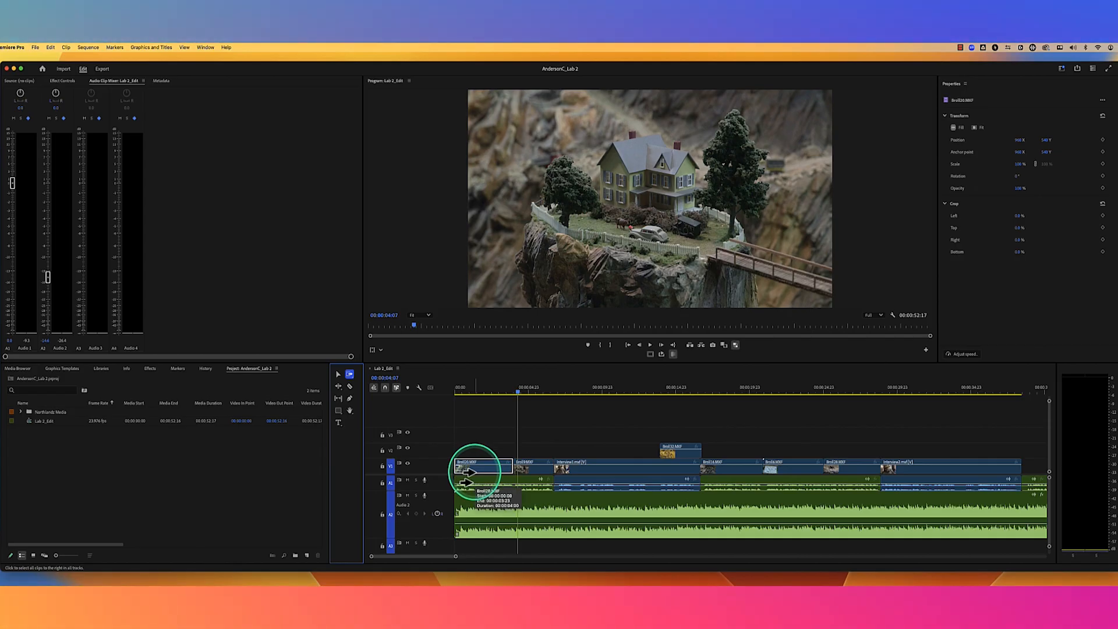
left_click(466, 476)
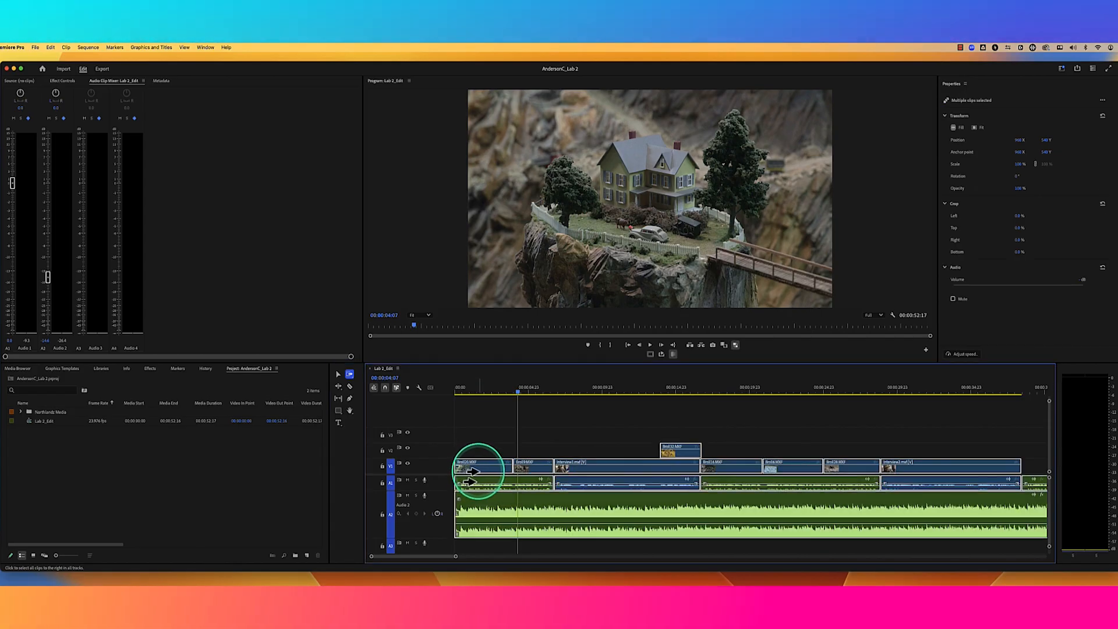
left_click_drag(470, 476, 497, 476)
left_click(472, 393)
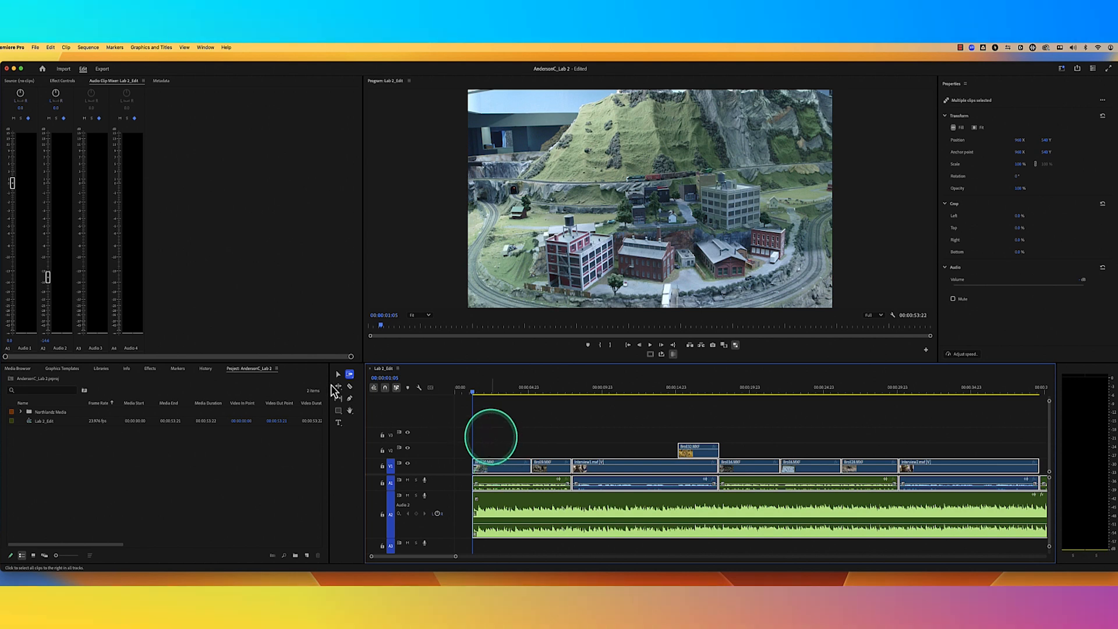
Extend the starts of the music and the first B-roll video back to the sequence start, leaving its audio in place, and play the opening.
left_click(337, 374)
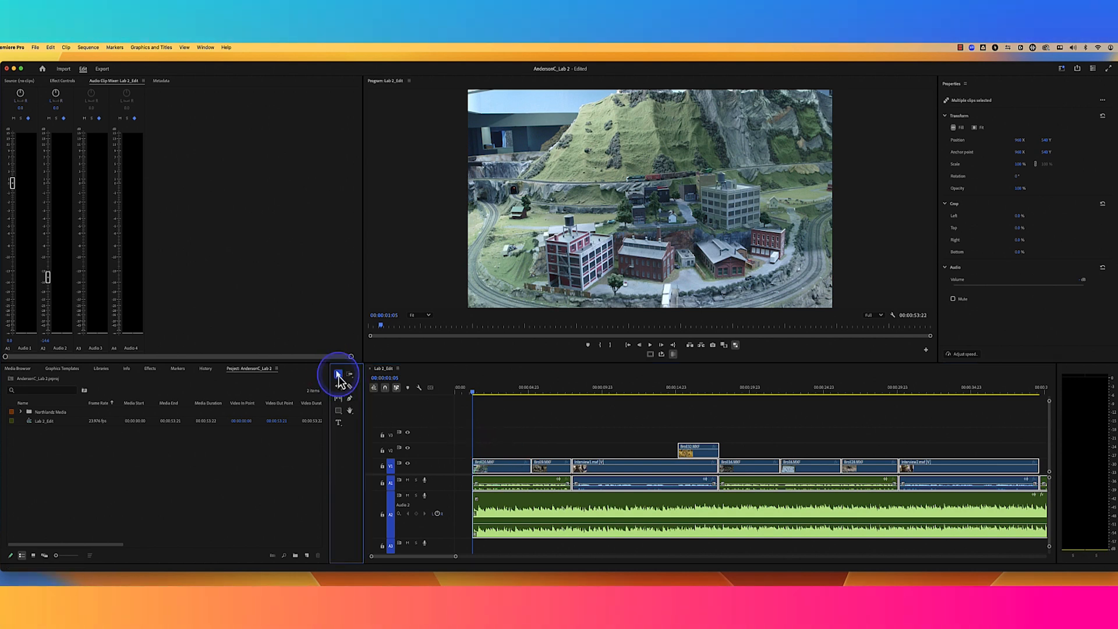
left_click(502, 517)
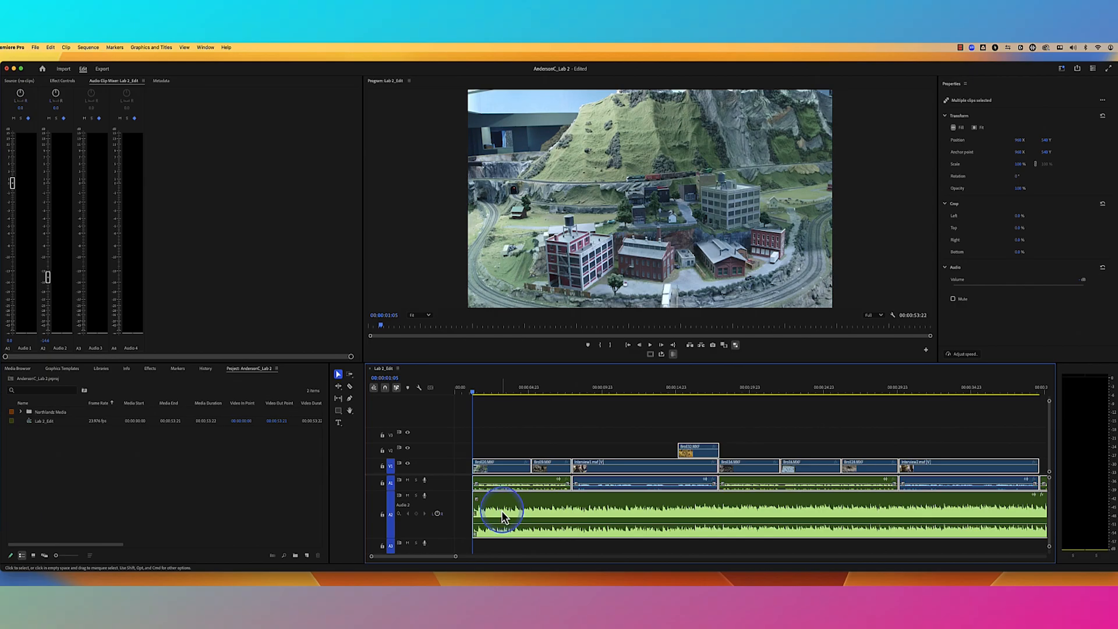
left_click(469, 520)
left_click(496, 514)
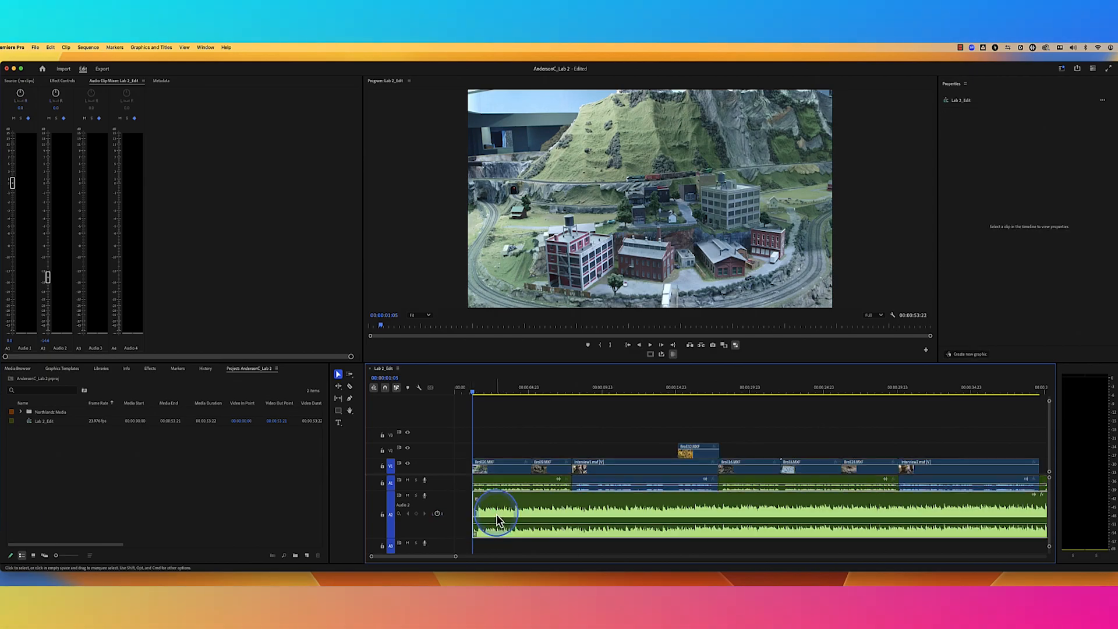
left_click_drag(507, 518, 491, 518)
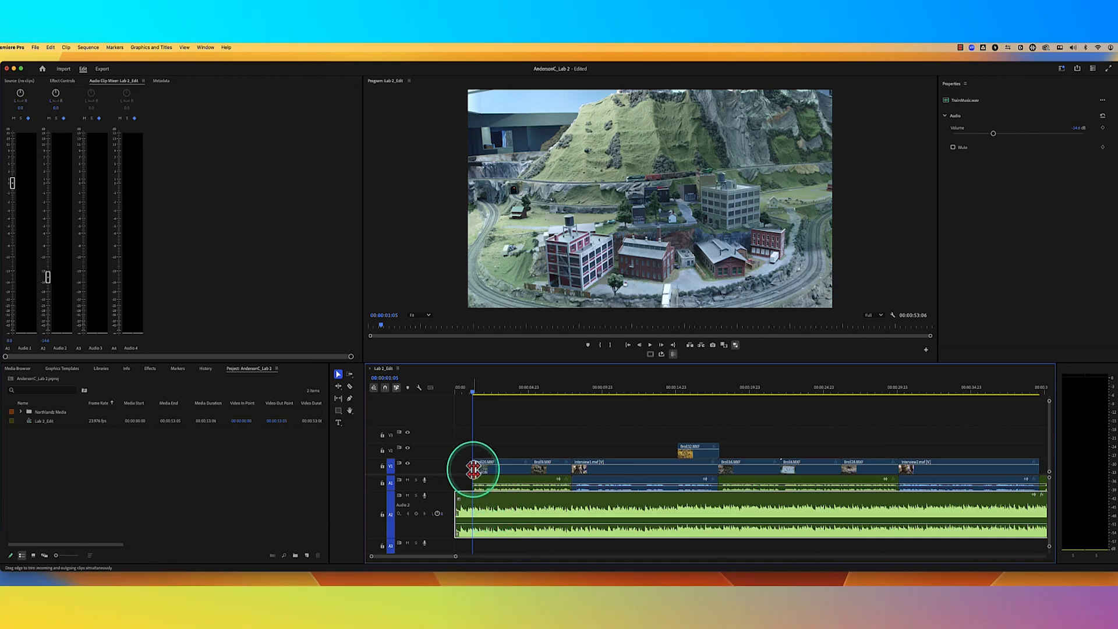
left_click_drag(460, 469, 449, 399)
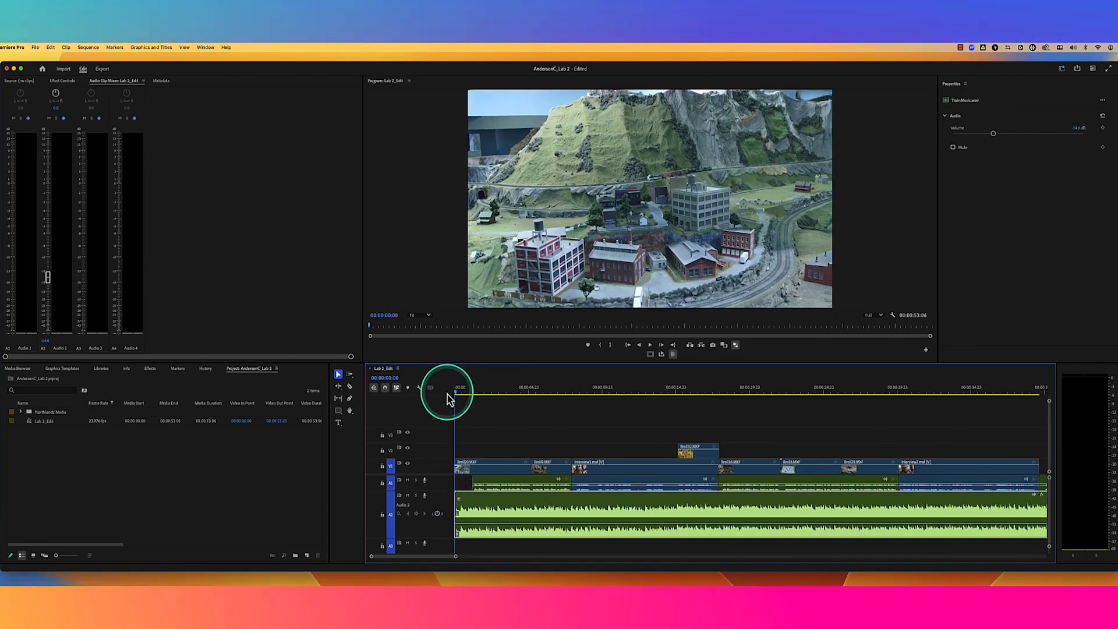
key("space")
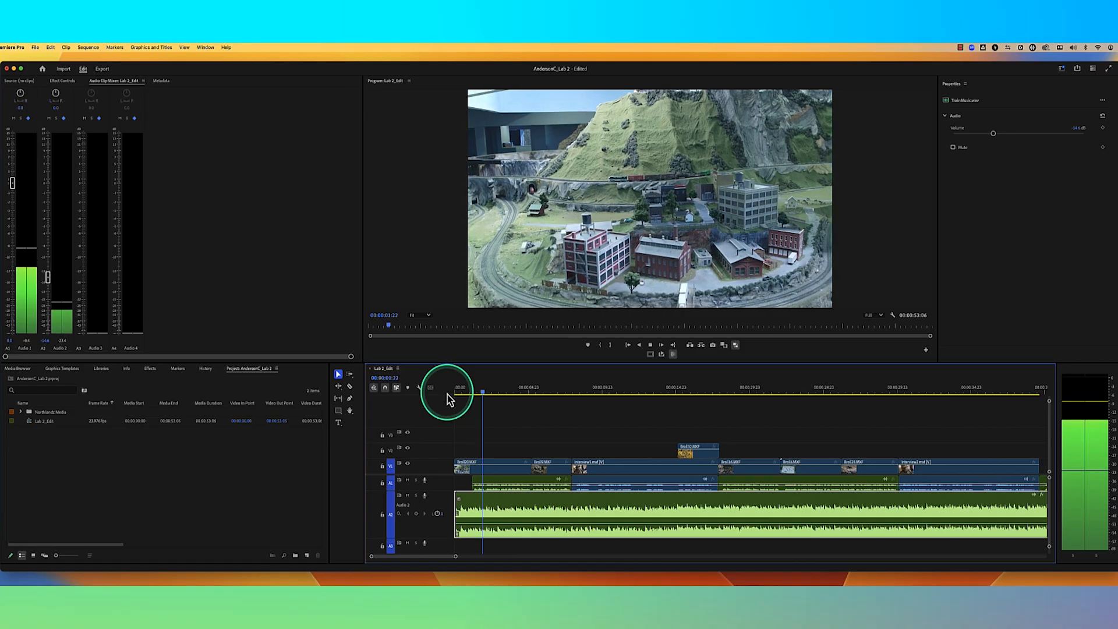
key("space")
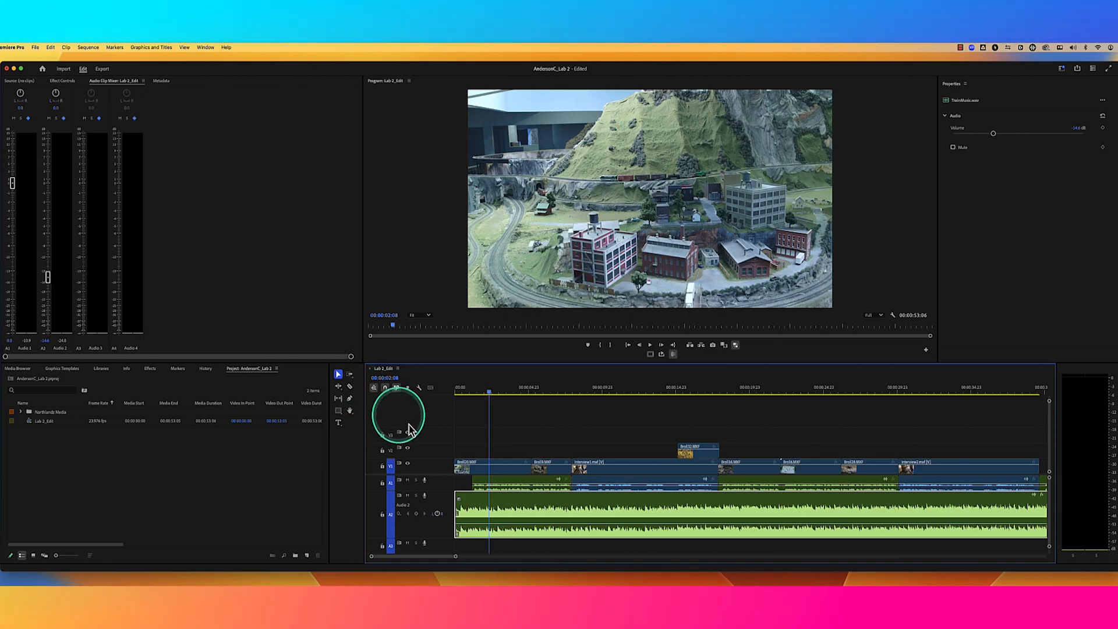
Move all clips on every track about 2 seconds 18 frames later with the Track Select Forward tool.
left_click(469, 470)
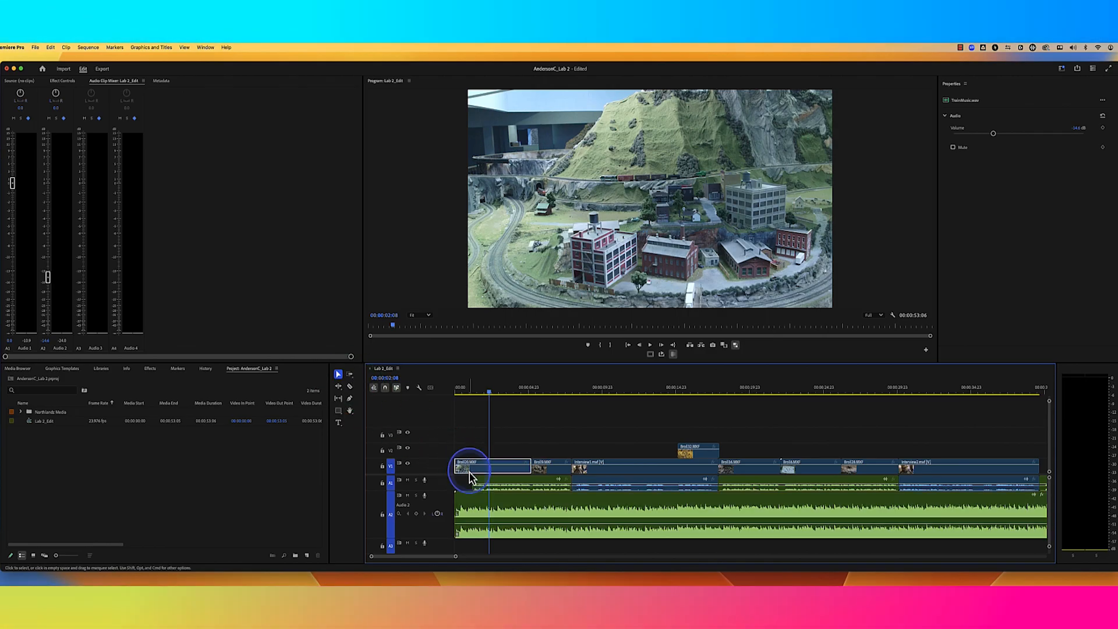
left_click(350, 373)
left_click_drag(479, 474, 524, 487)
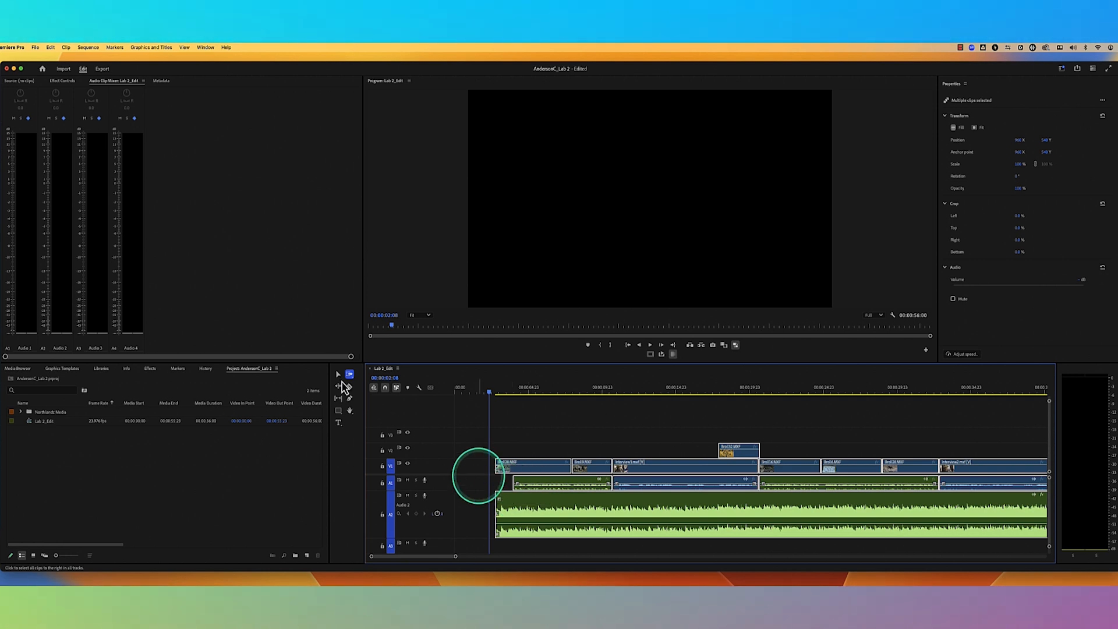
Extend the beginning of TrainMusic.wav and the first B-roll video to fill the new gap at the sequence start.
left_click(340, 375)
left_click(516, 515)
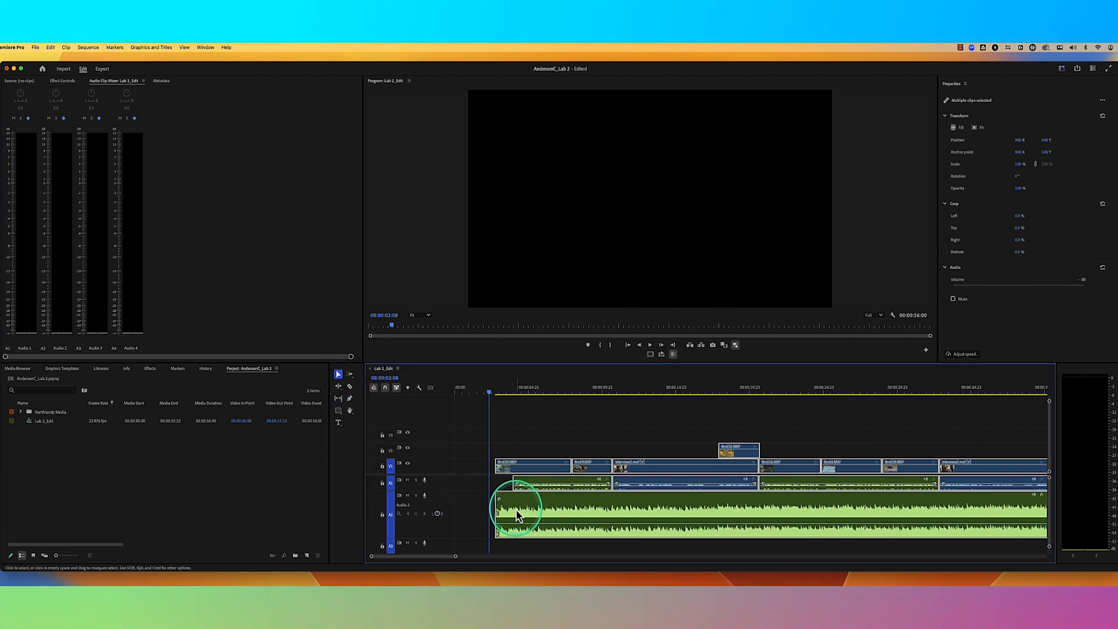
left_click_drag(515, 516, 454, 466)
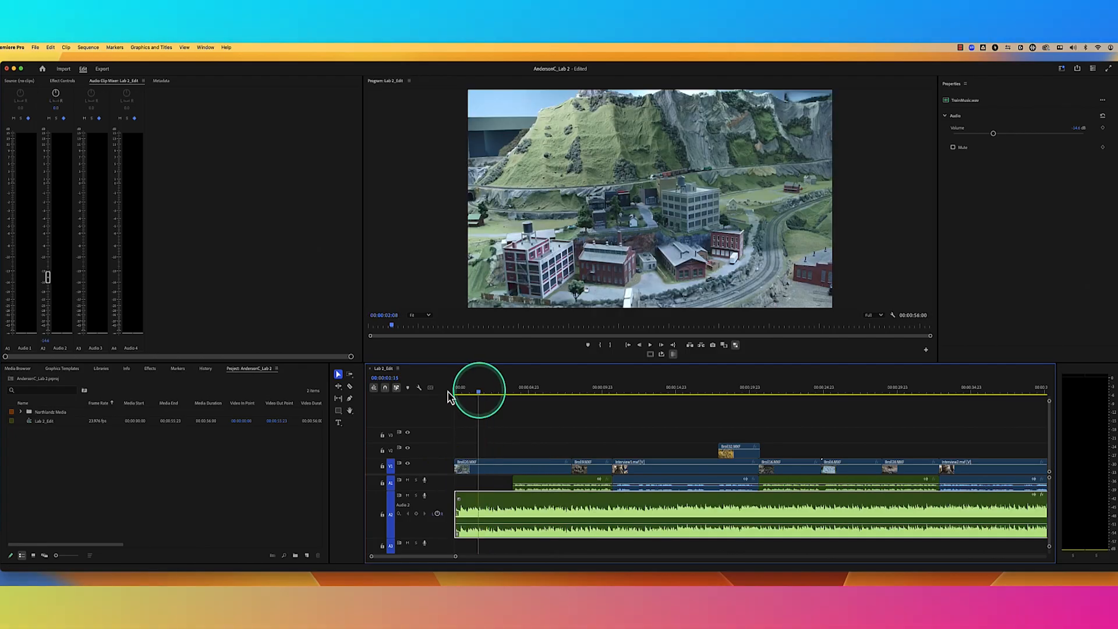
Play and scrub the opening to review the music lead-in before the B-roll audio, and return the playhead to the start.
left_click(449, 398)
key("space")
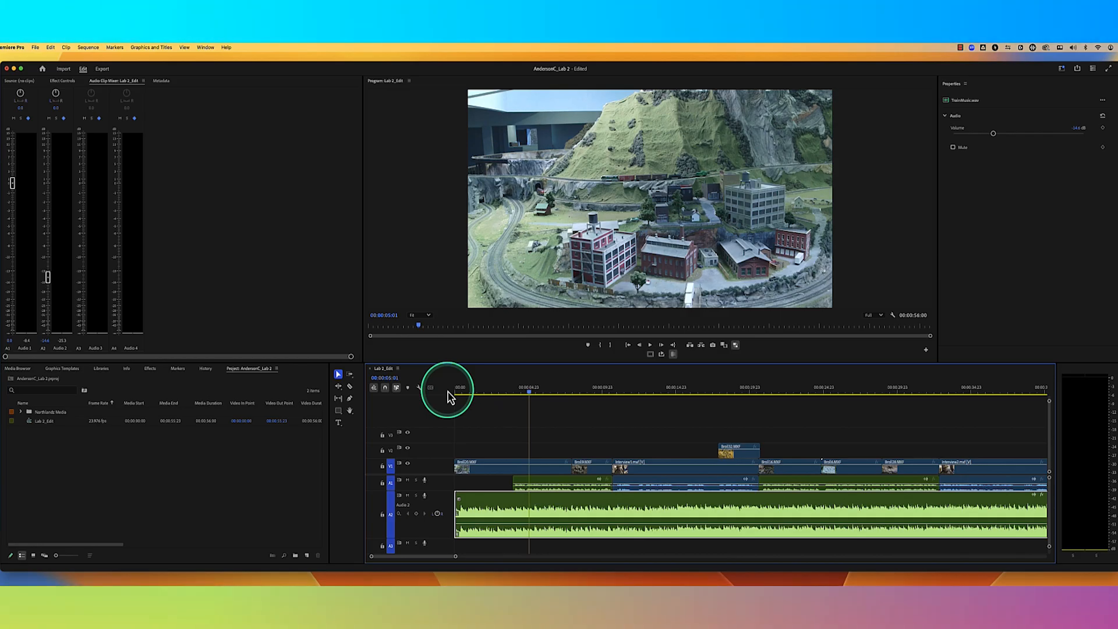
left_click(472, 392)
left_click(467, 393)
left_click_drag(495, 402, 521, 402)
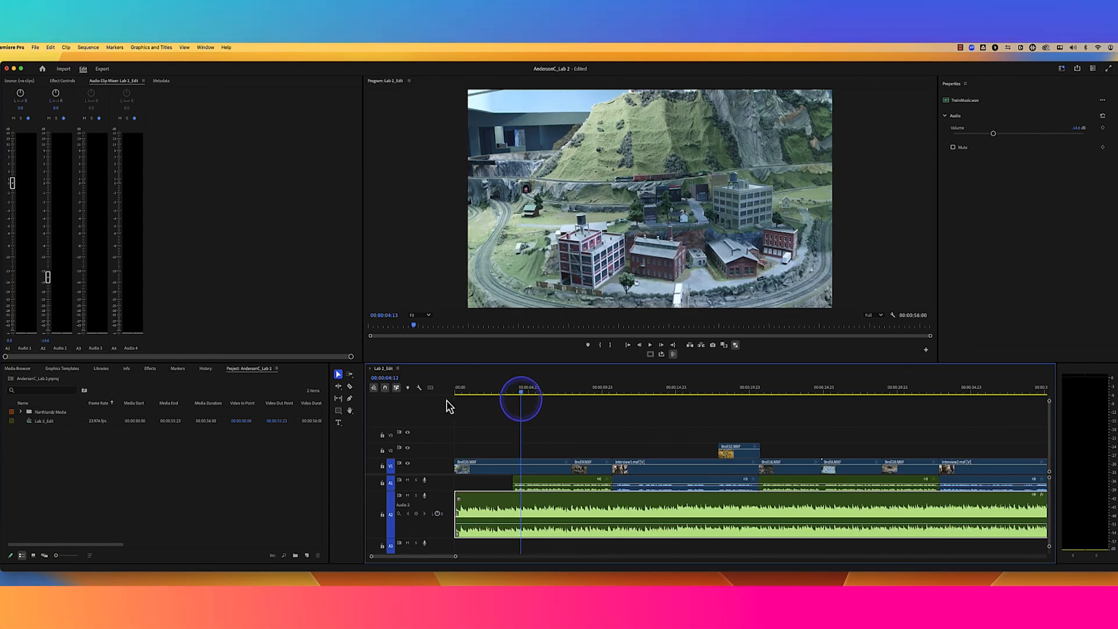
left_click(461, 440)
key("Home")
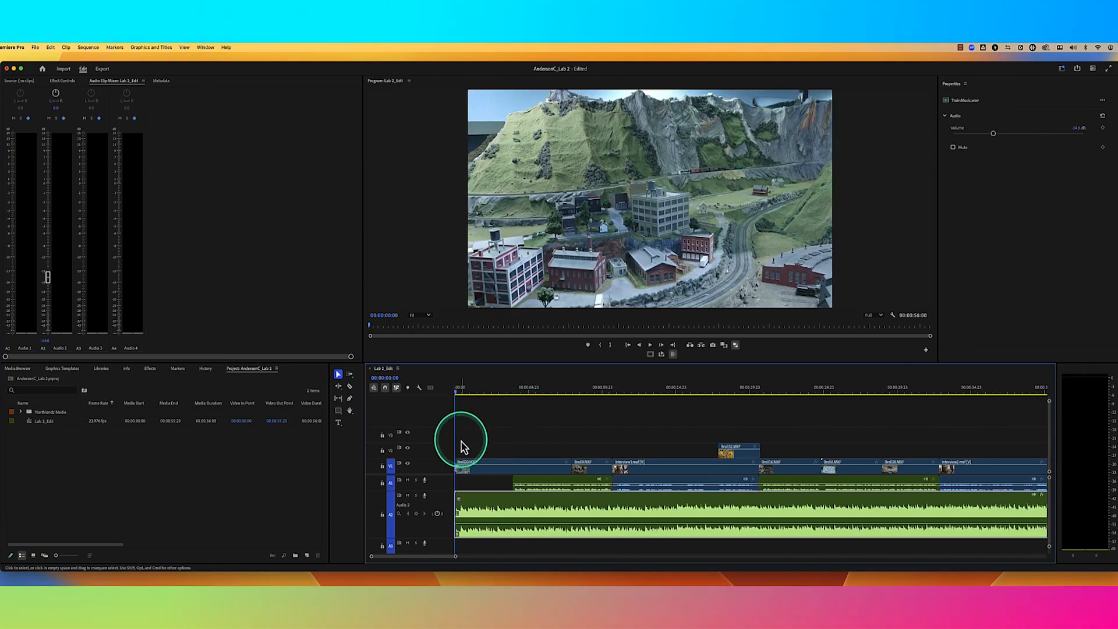
left_click(484, 391)
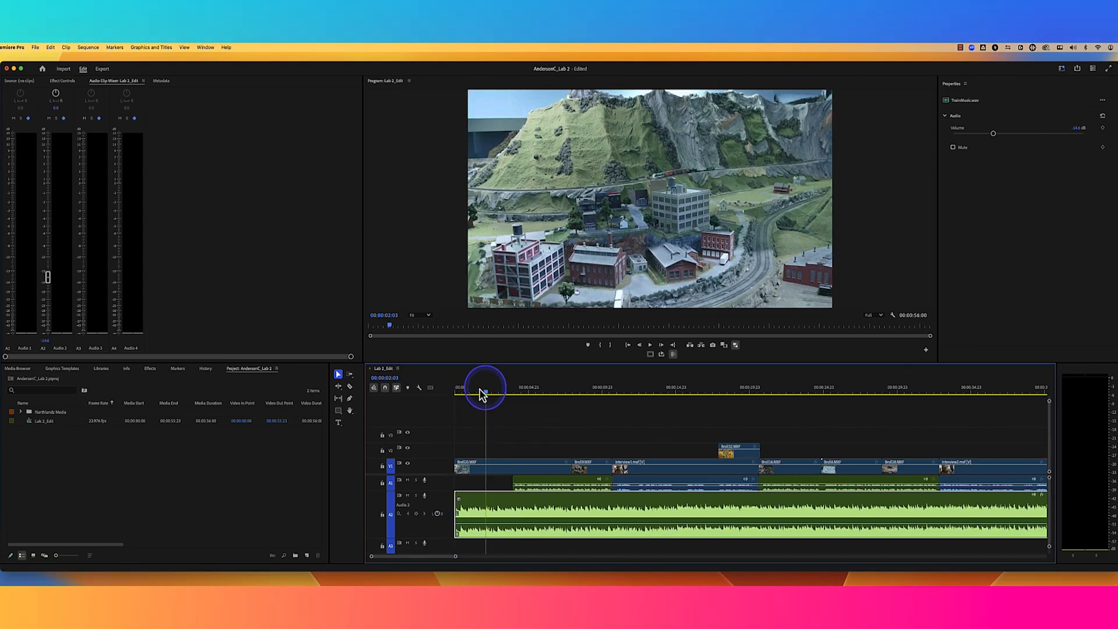
left_click(505, 393)
left_click_drag(512, 393, 448, 393)
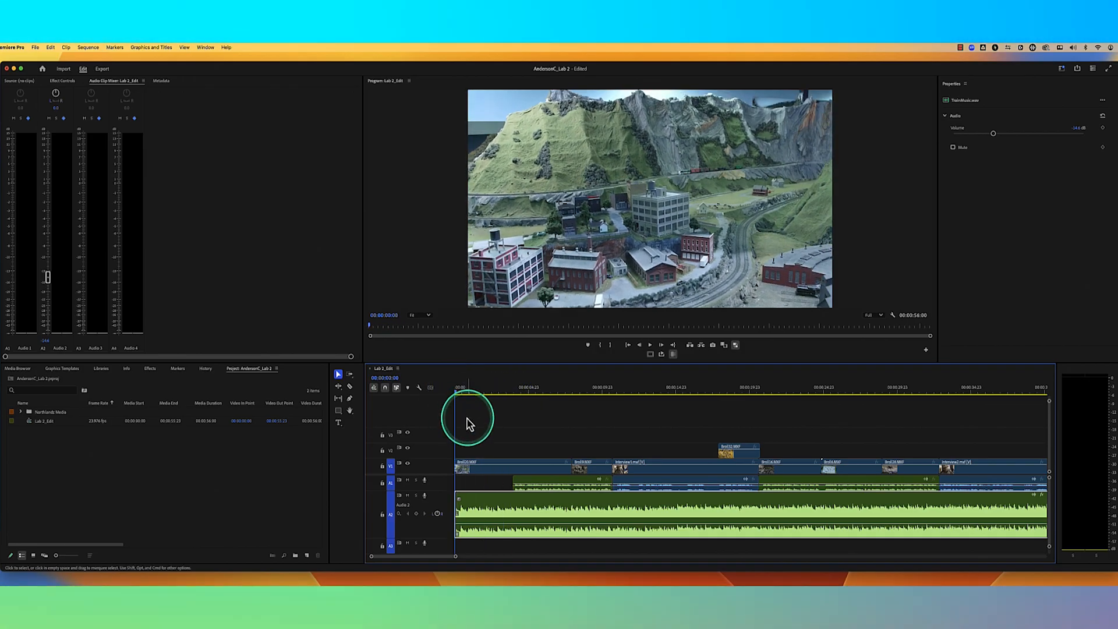
Apply an audio fade-in transition to the start of the music clip on Audio 2 and play it.
left_click(467, 394)
left_click(457, 395)
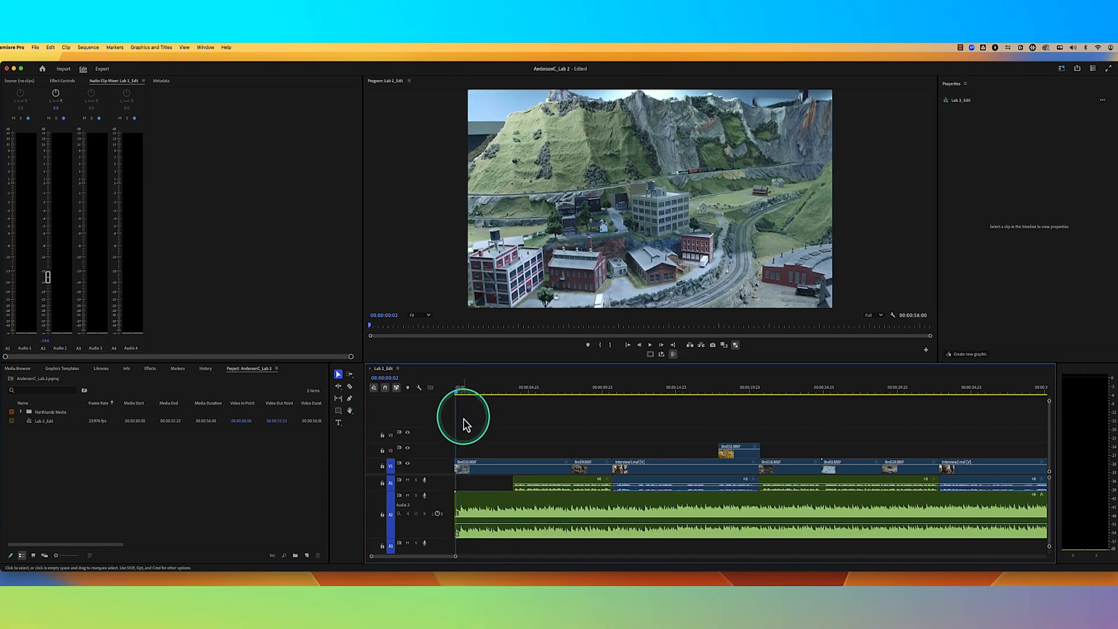
left_click(458, 395)
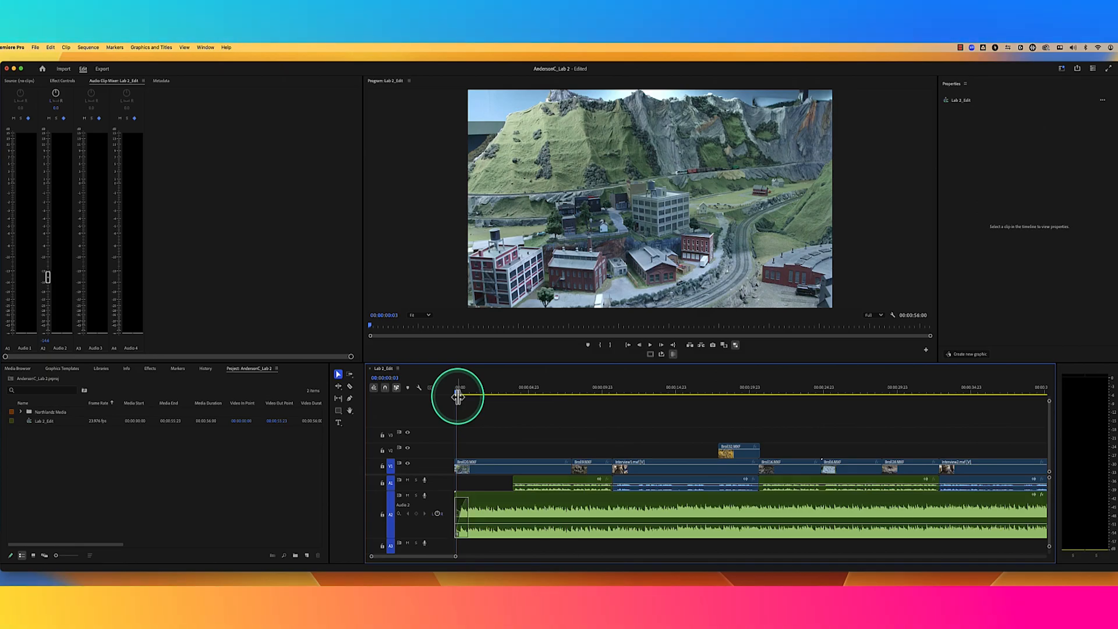
key("space")
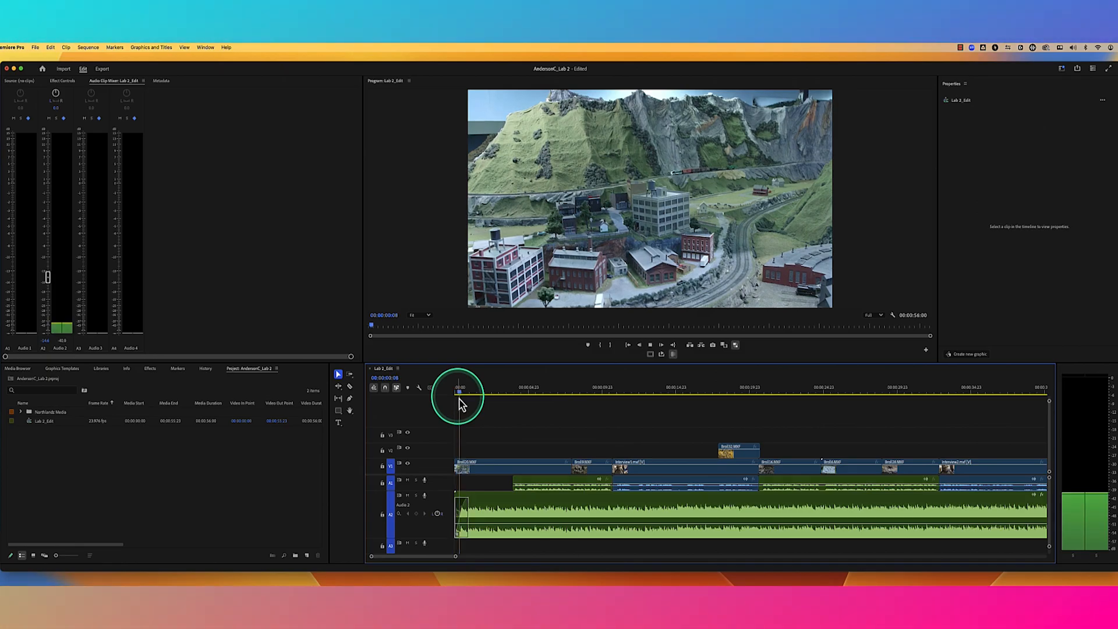
Lengthen the music's fade-in transition to about 00:00:03:14 and play the opening back.
left_click_drag(459, 398, 466, 392)
left_click_drag(469, 512, 509, 514)
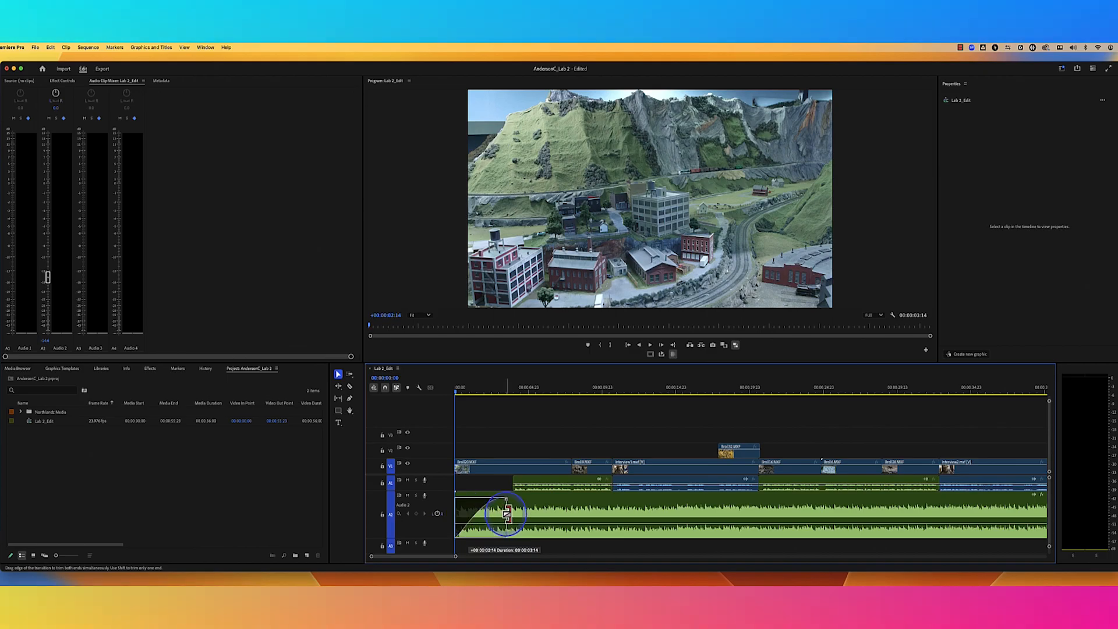
key("space")
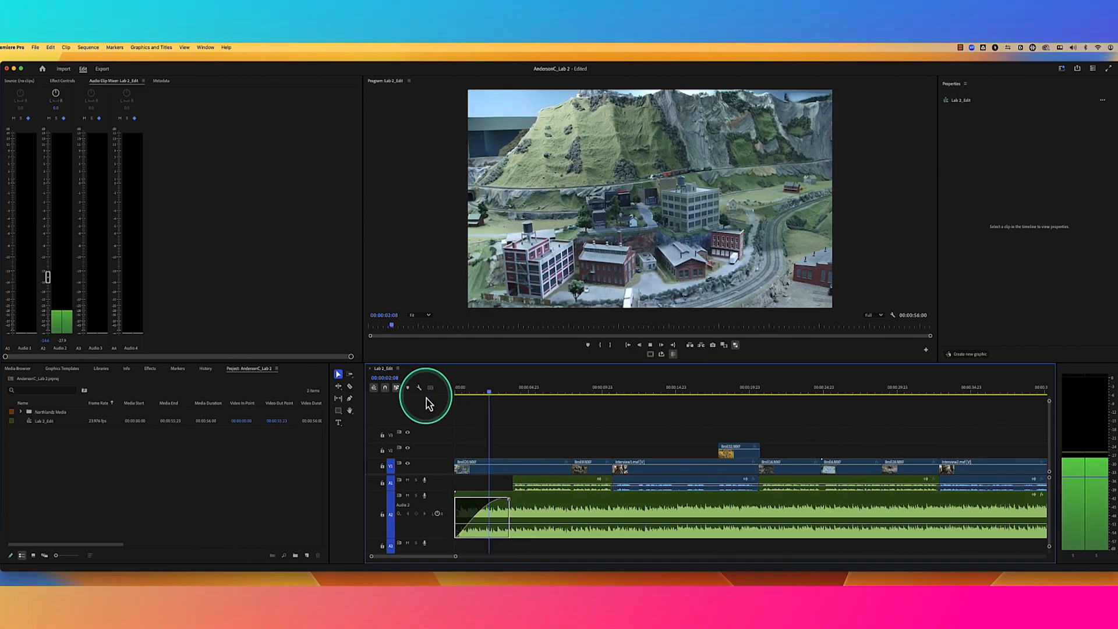
key("space")
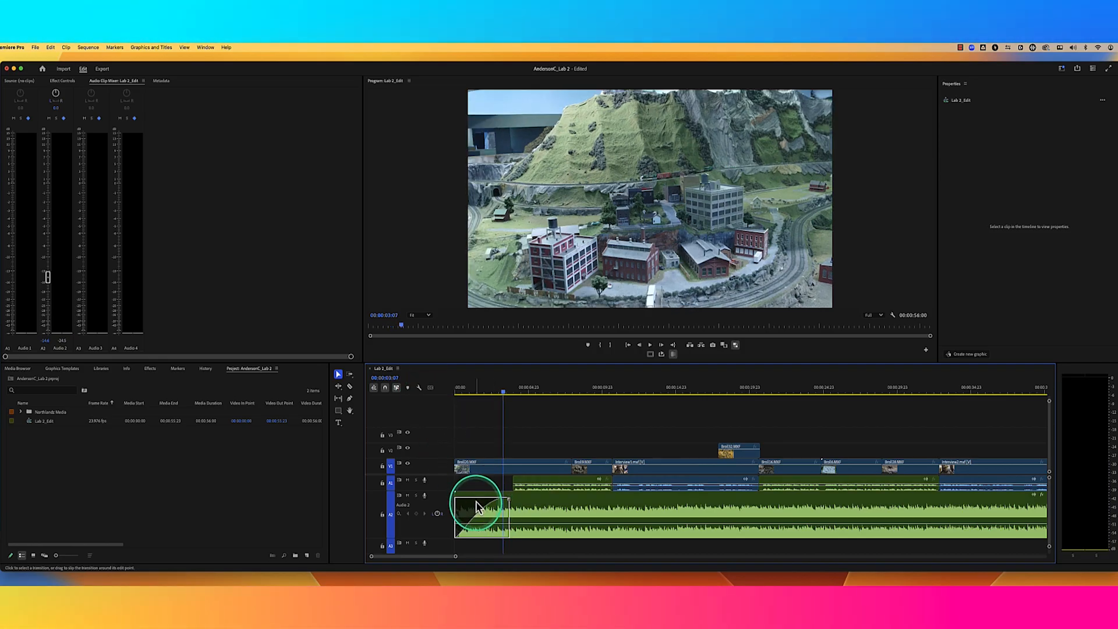
Delete the fade-in transition from the music clip and set the music's clip volume on Audio 2 to -16 dB.
key("Delete")
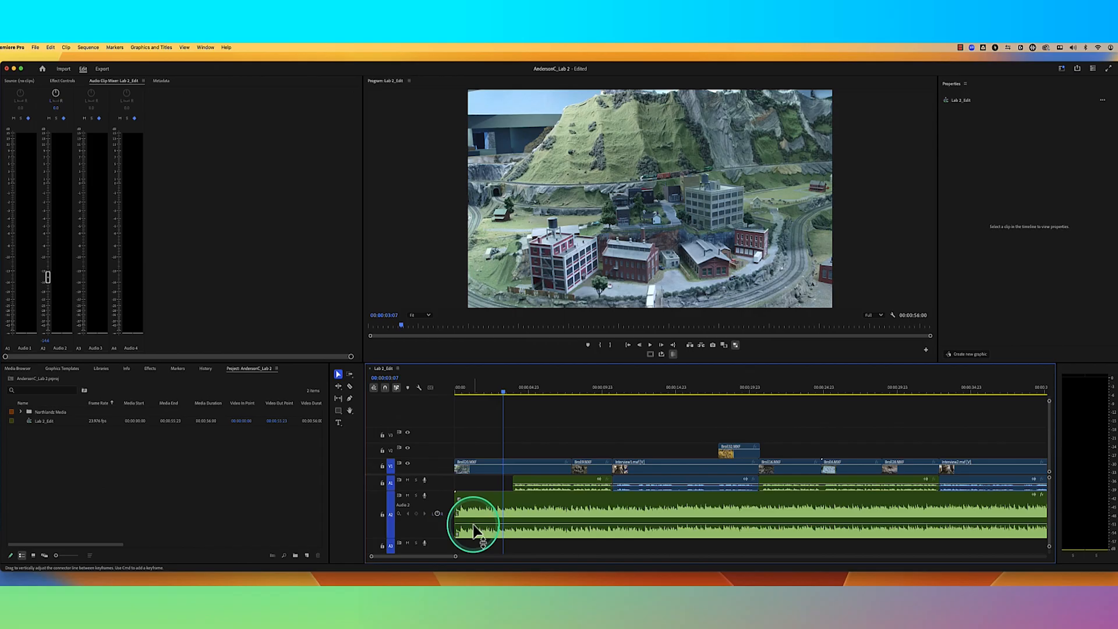
left_click(45, 340)
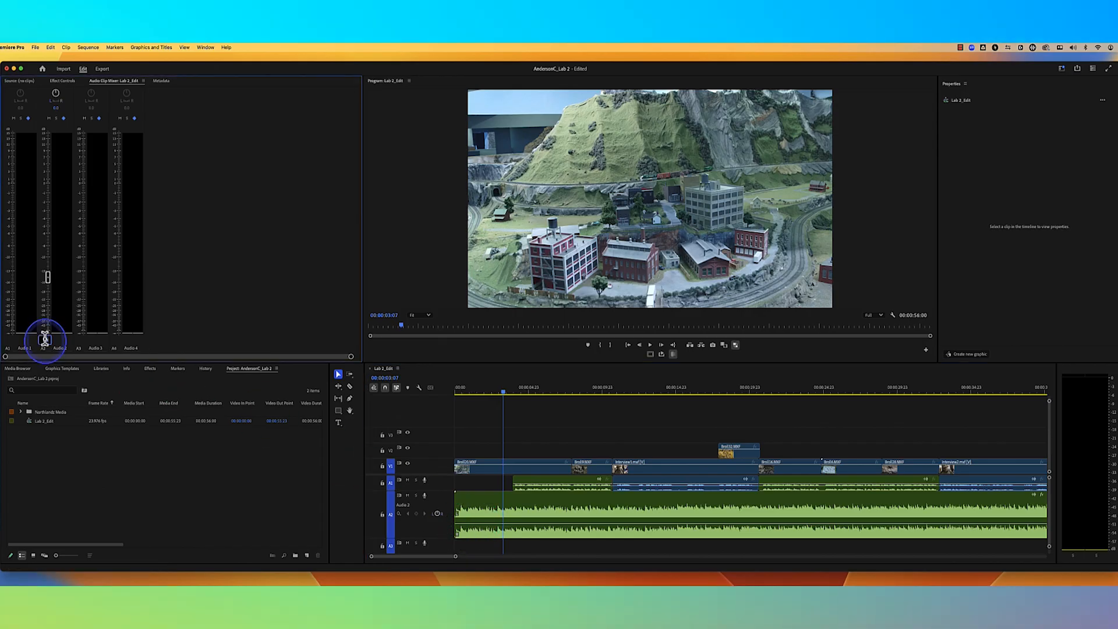
left_click(101, 352)
type("-16")
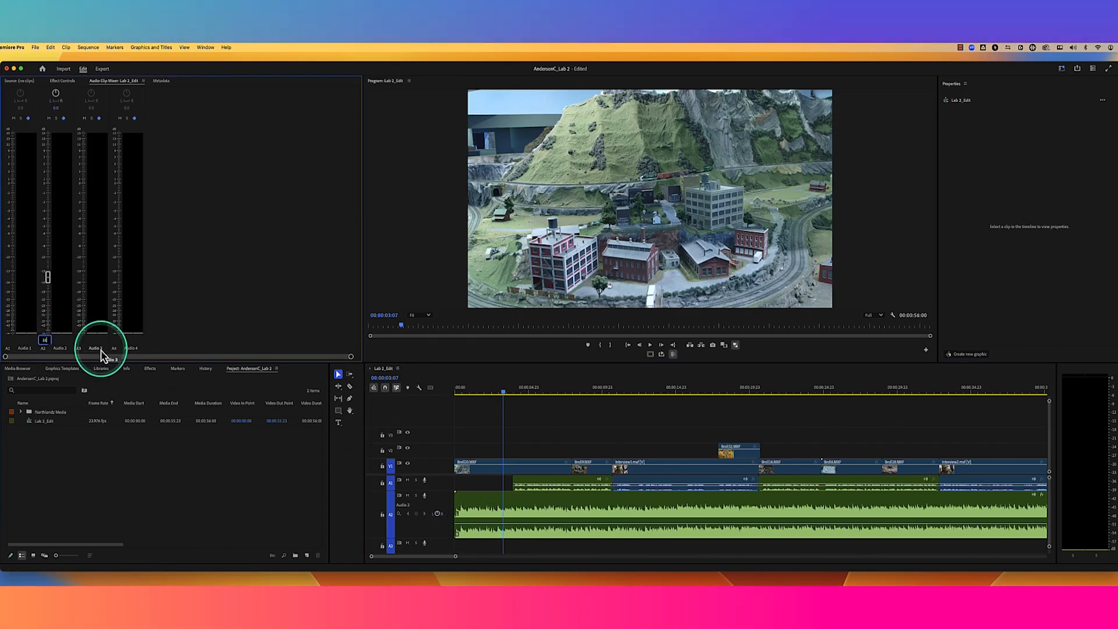
key("Return")
left_click(511, 453)
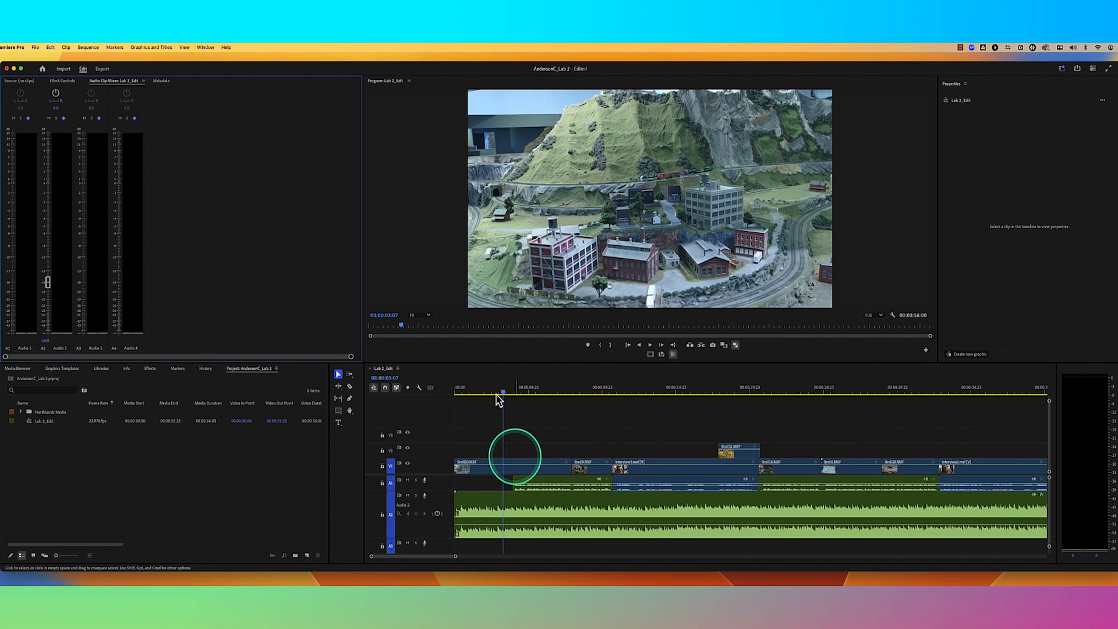
Play the opening from the sequence start to hear the music level on its own and under the B-roll audio.
left_click(451, 391)
key("space")
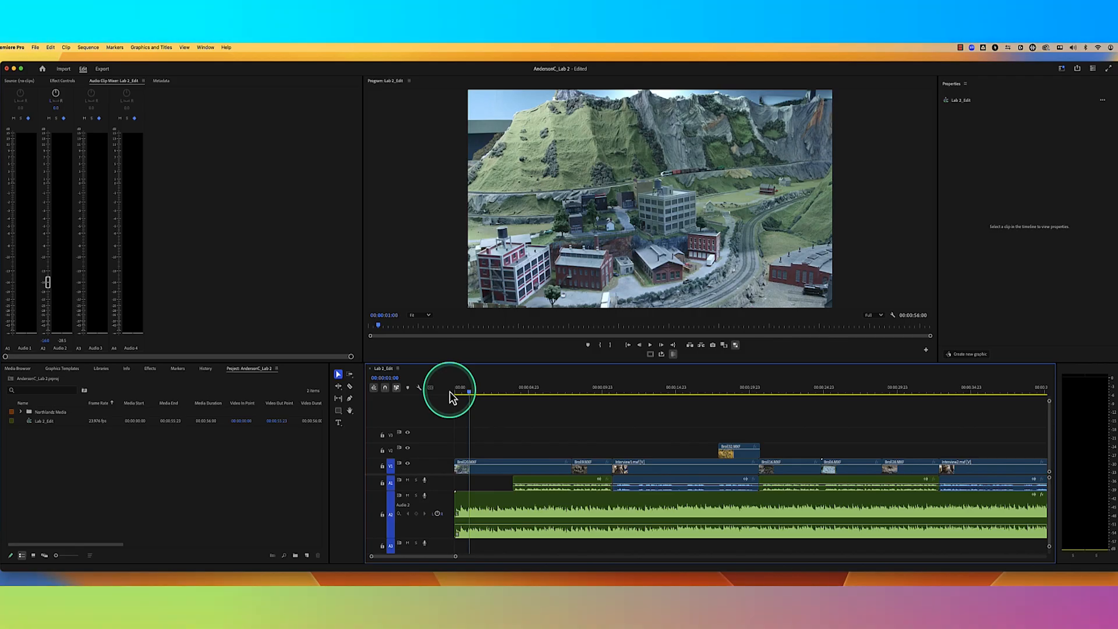
key("space")
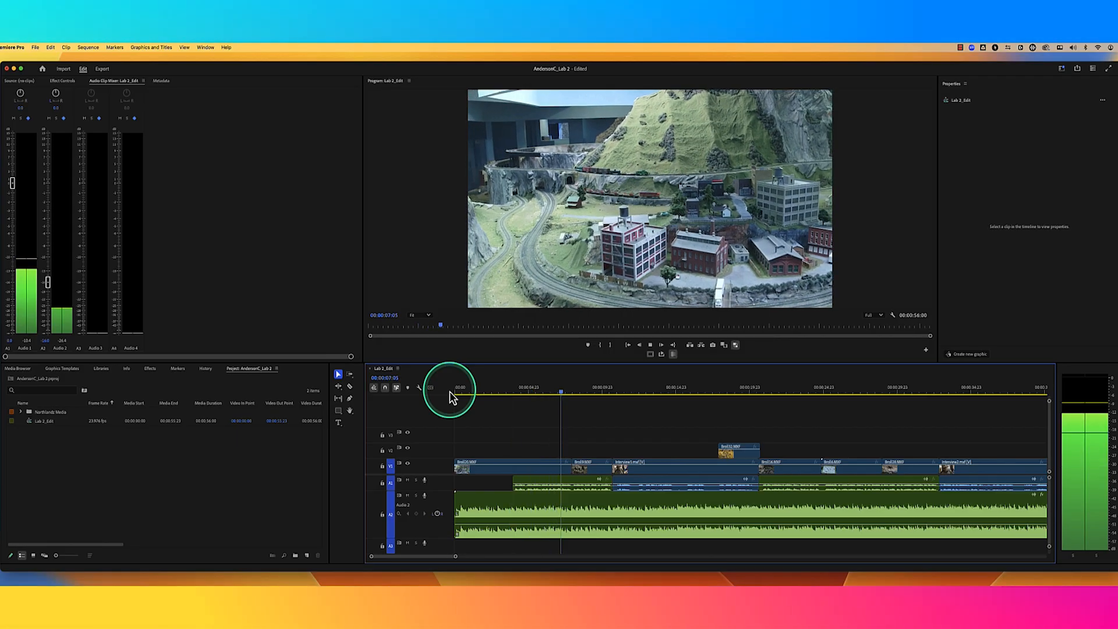
key("space")
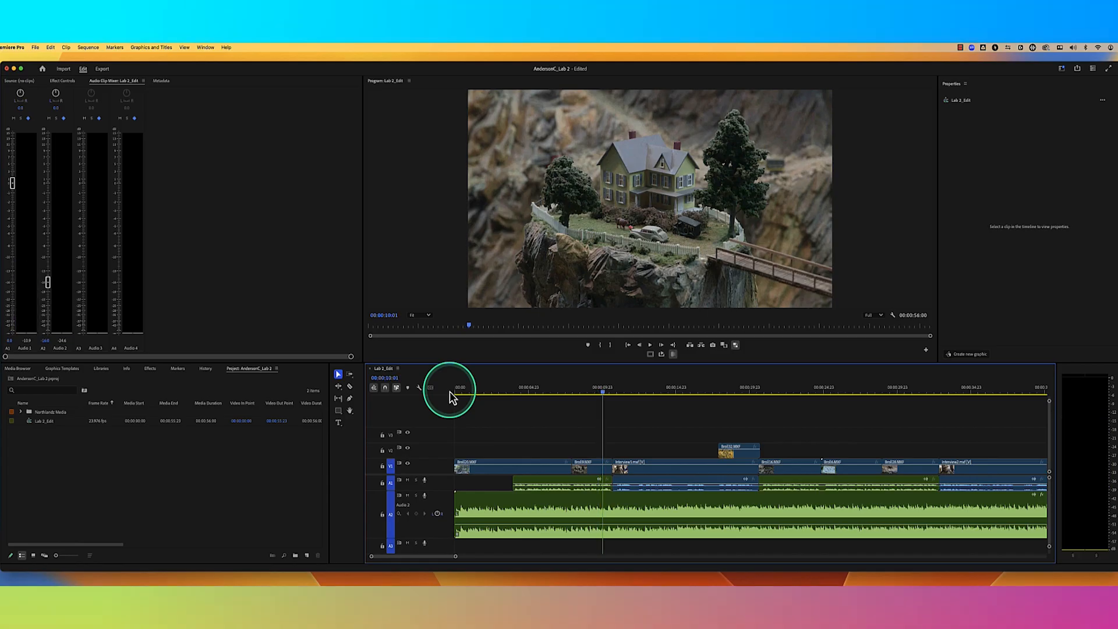
Scrub the music-only opening and the point where the B-roll audio enters, and return the playhead to the start.
left_click(479, 388)
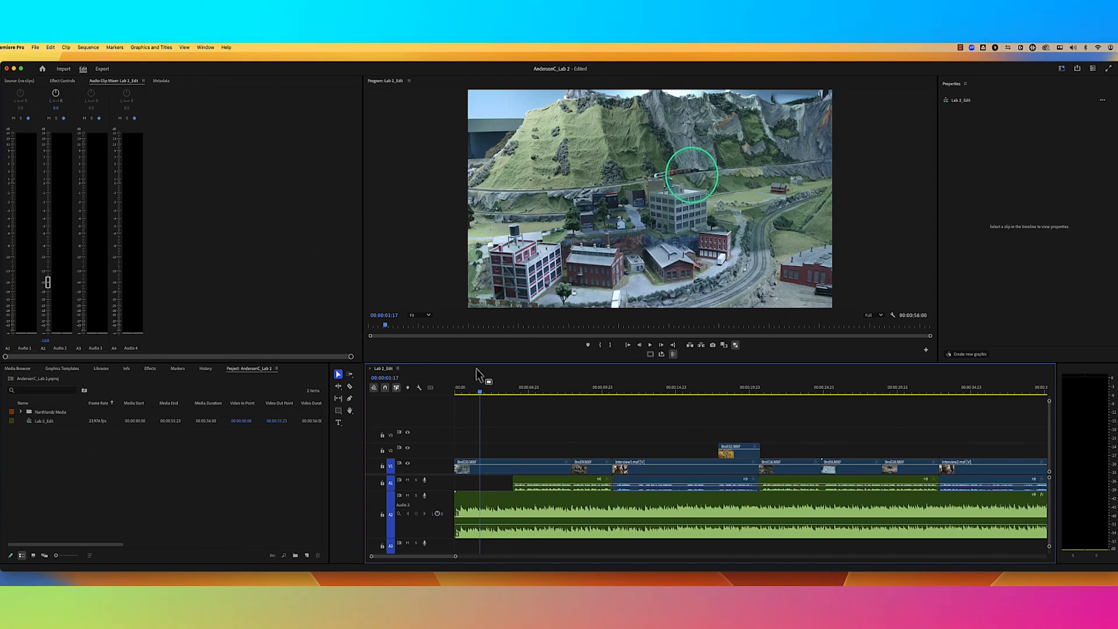
mouse_move(479, 393)
left_mouse_down()
mouse_move(443, 393)
mouse_move(485, 391)
left_mouse_up()
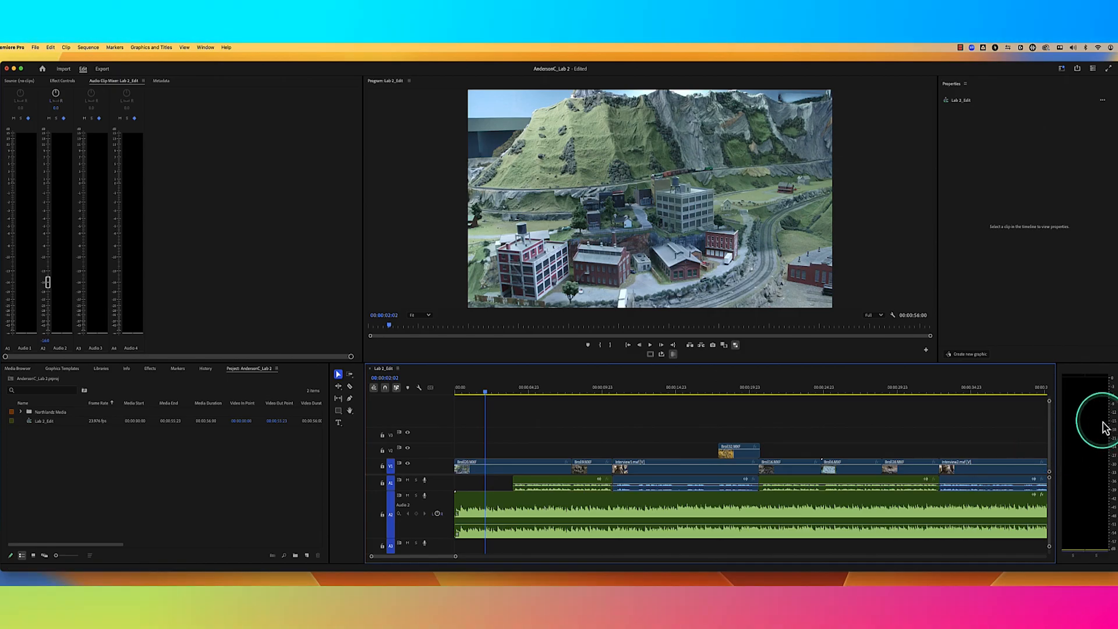
left_click_drag(488, 392, 457, 397)
left_click(537, 527)
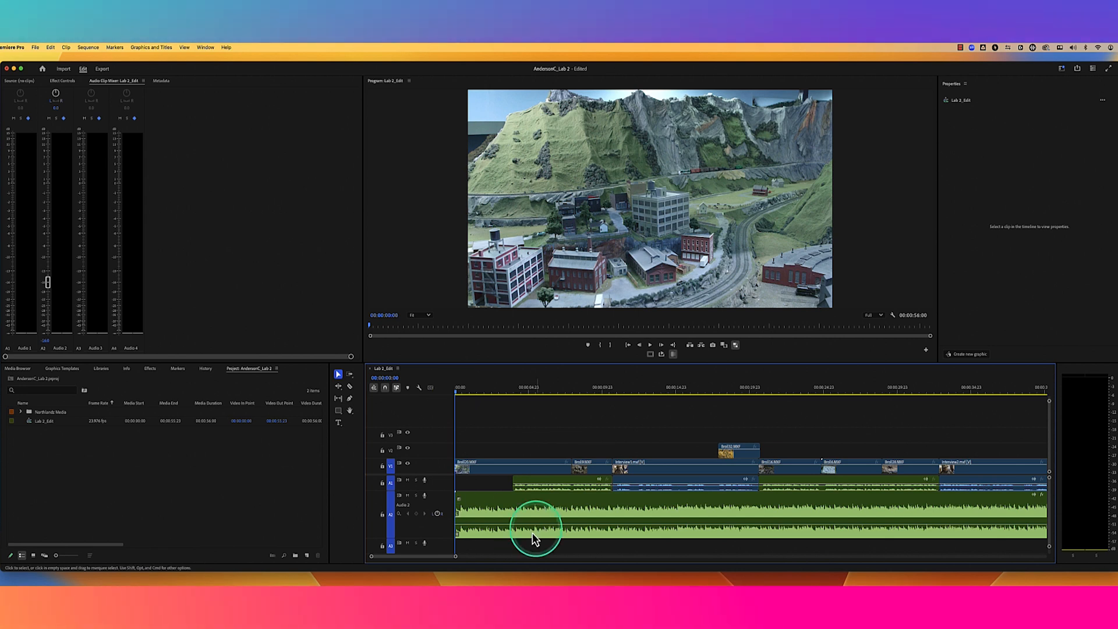
left_click(461, 393)
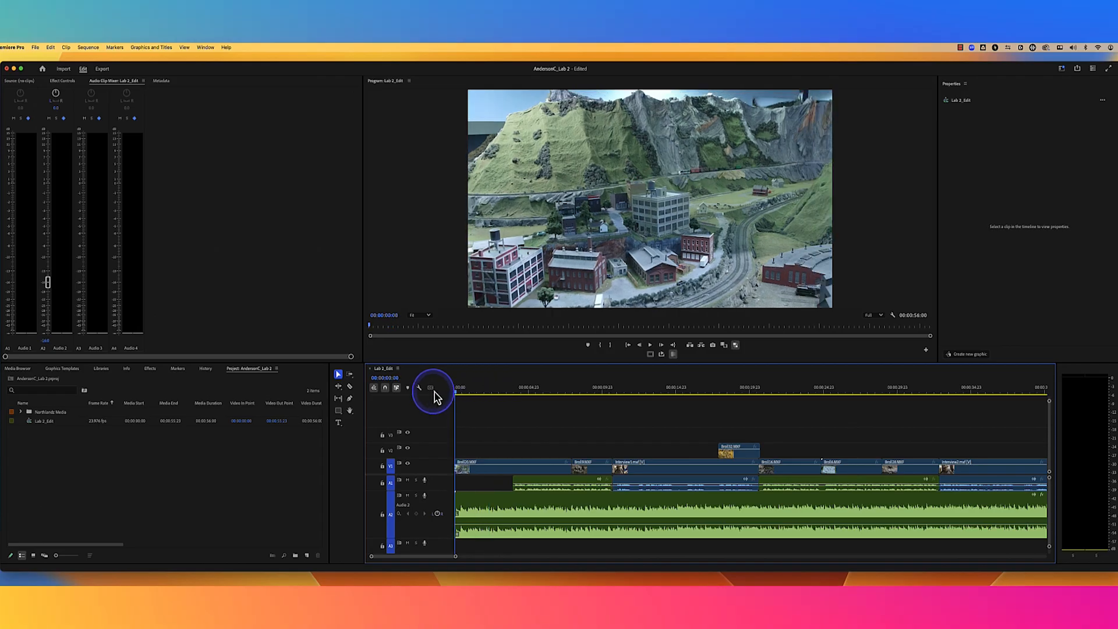
left_click(520, 393)
left_click_drag(529, 522, 530, 524)
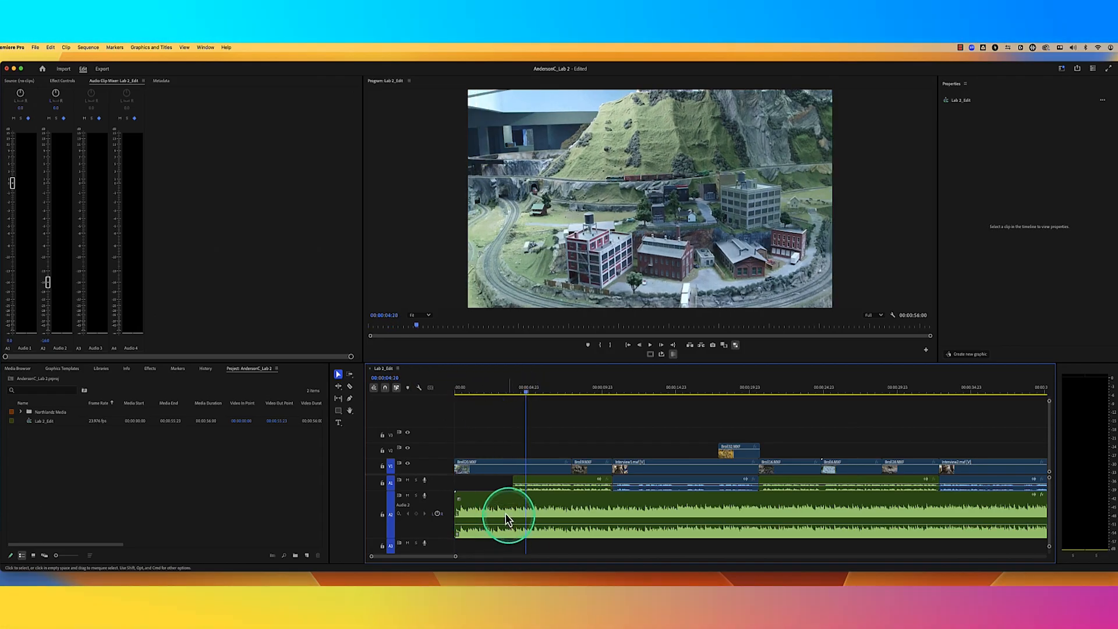
left_click(460, 394)
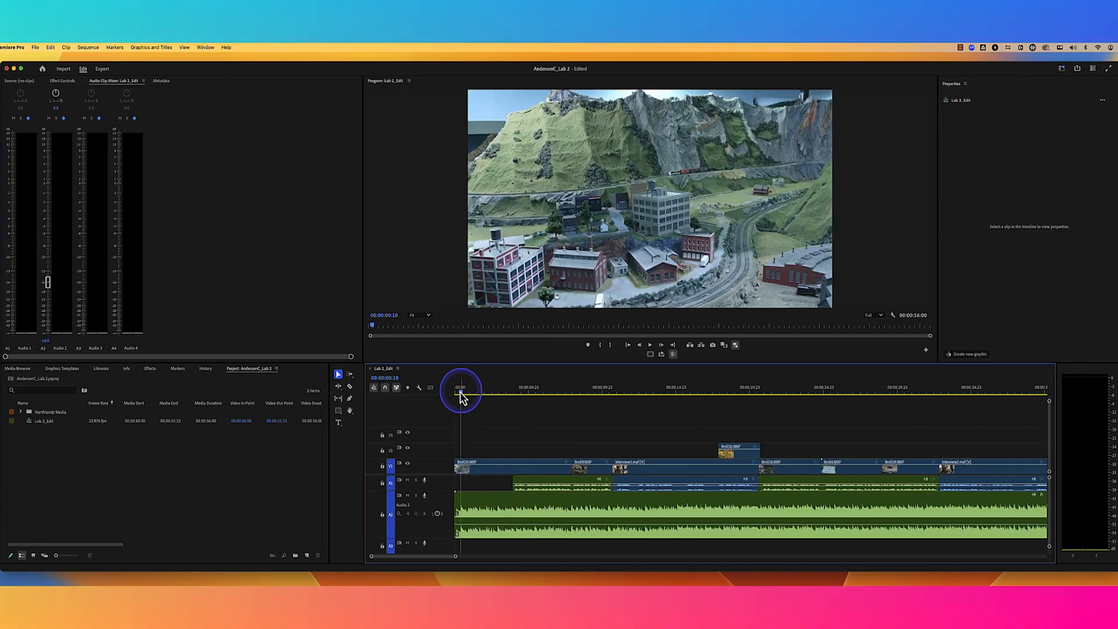
left_click(454, 395)
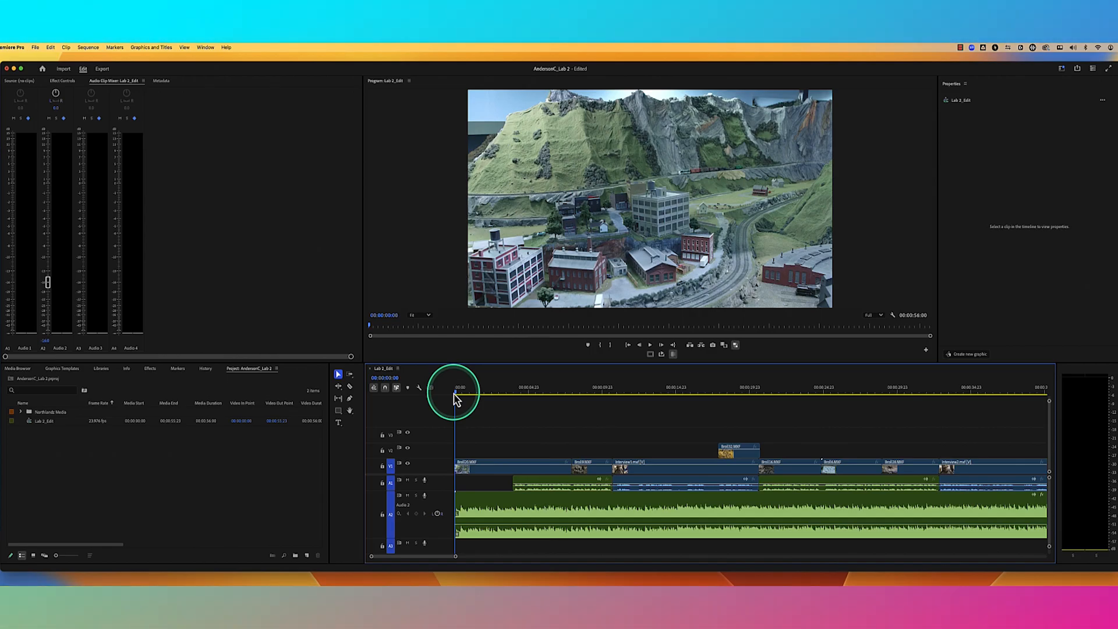
Add a volume keyframe to TrainMusic.wav at the point where the B-roll audio begins on Audio 1.
left_click_drag(454, 397, 536, 407)
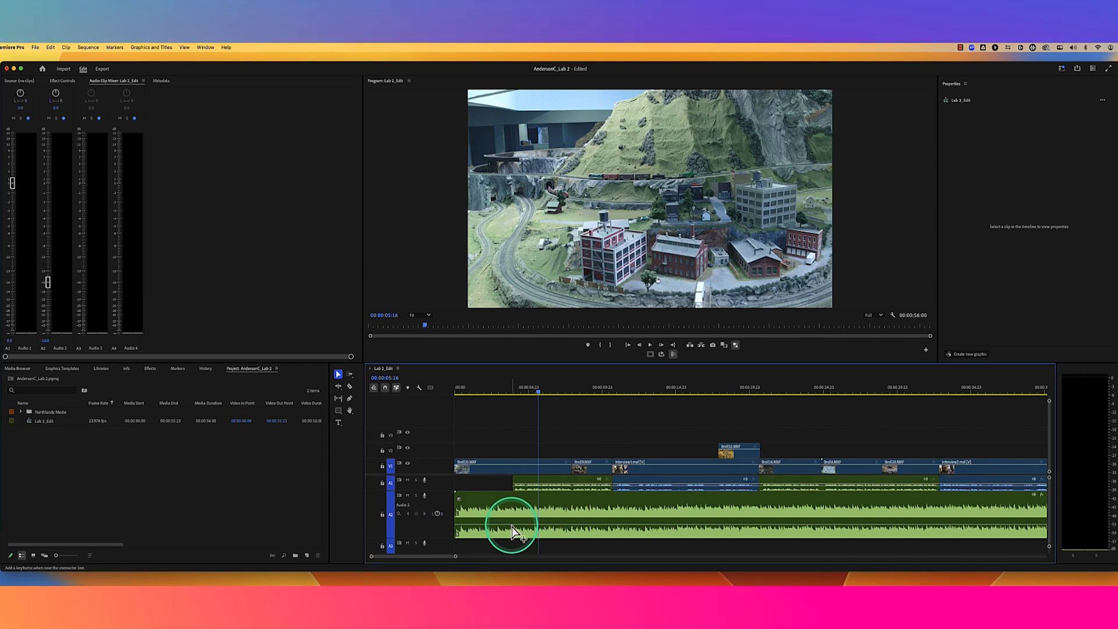
left_click(513, 531)
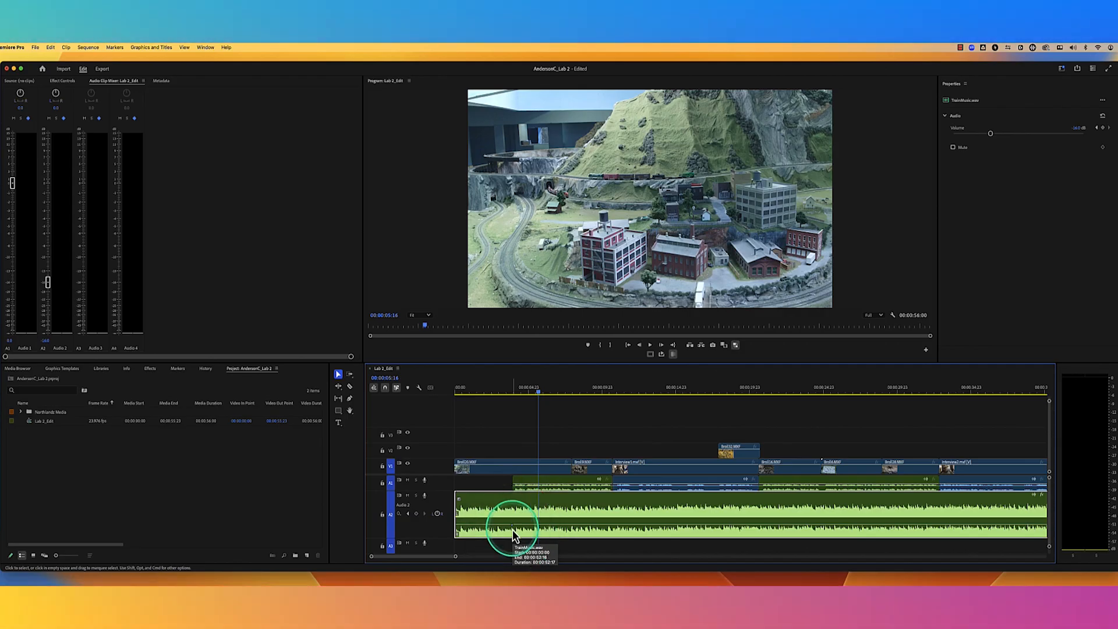
left_click(512, 530, "super")
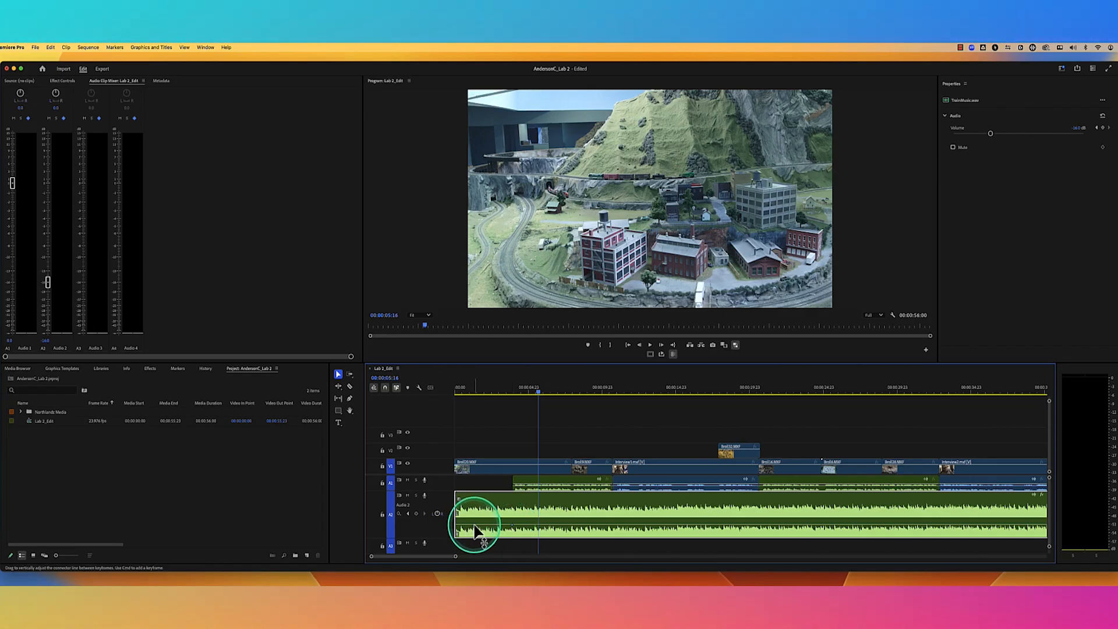
Add music volume keyframes at 00:00:01:00 and at the clip's start, lower the starting one for a fade-in, and scrub the ramp.
left_click(475, 393)
left_click_drag(475, 393, 469, 399)
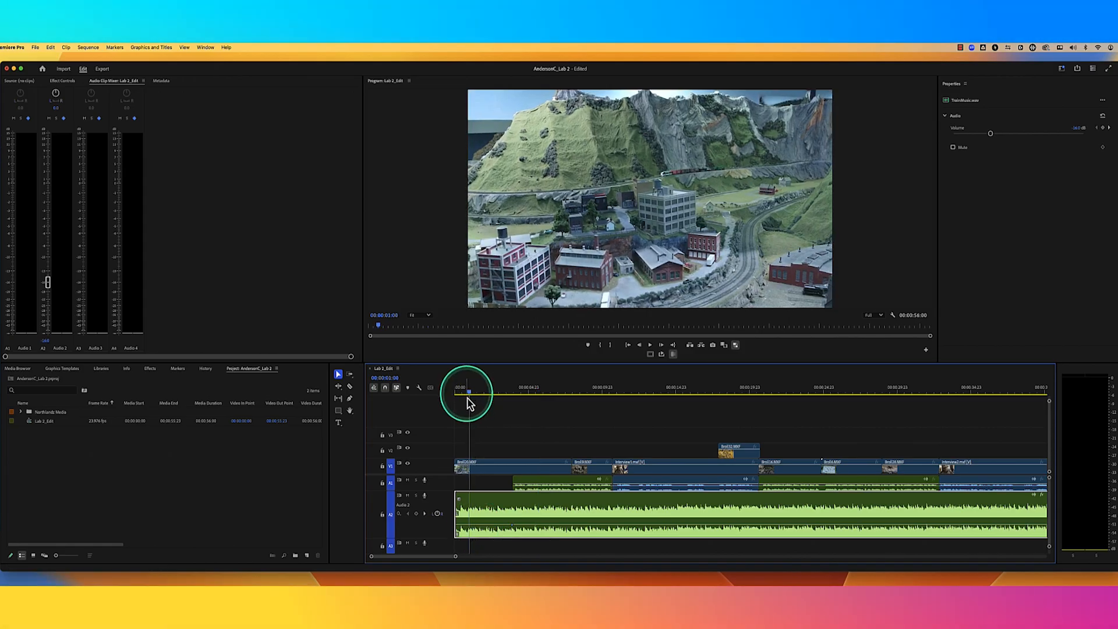
key("=")
left_click(483, 529)
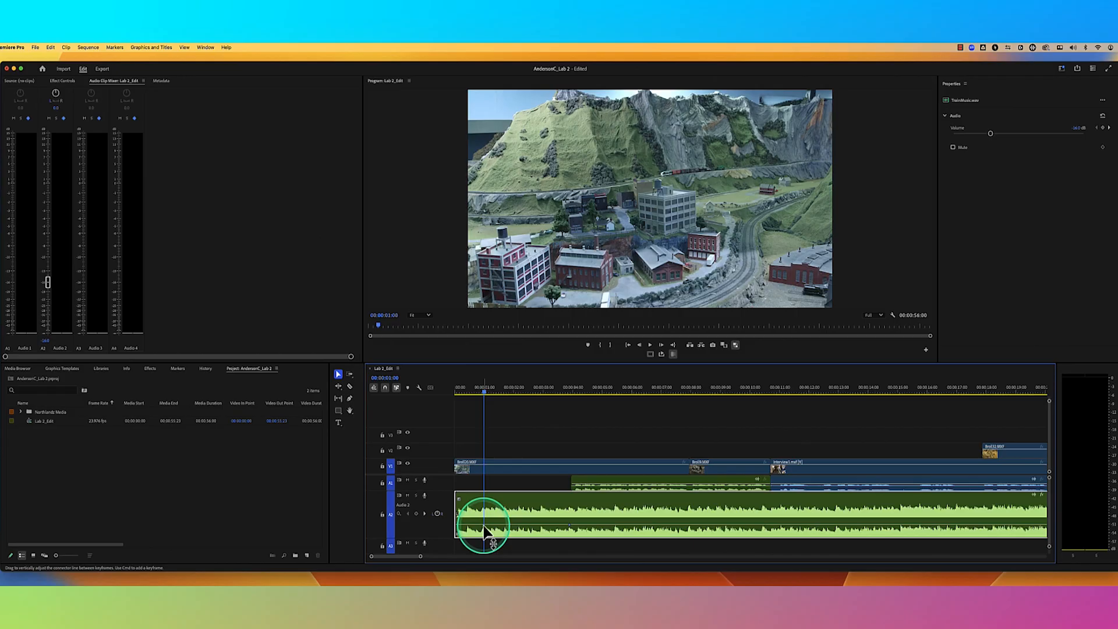
left_click_drag(484, 530, 457, 530)
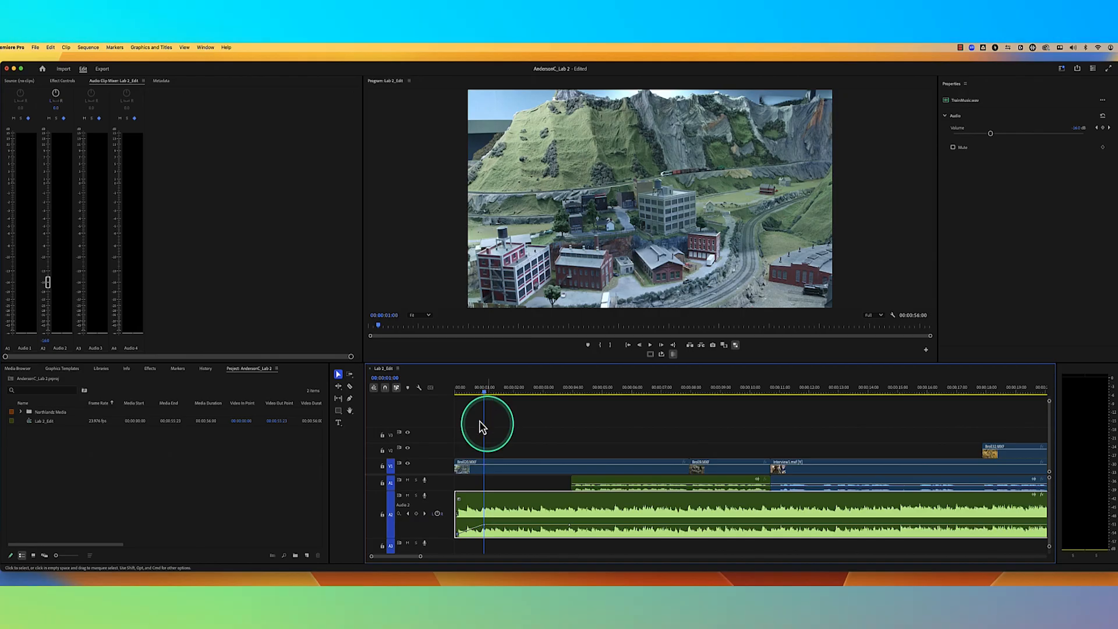
left_click(456, 390)
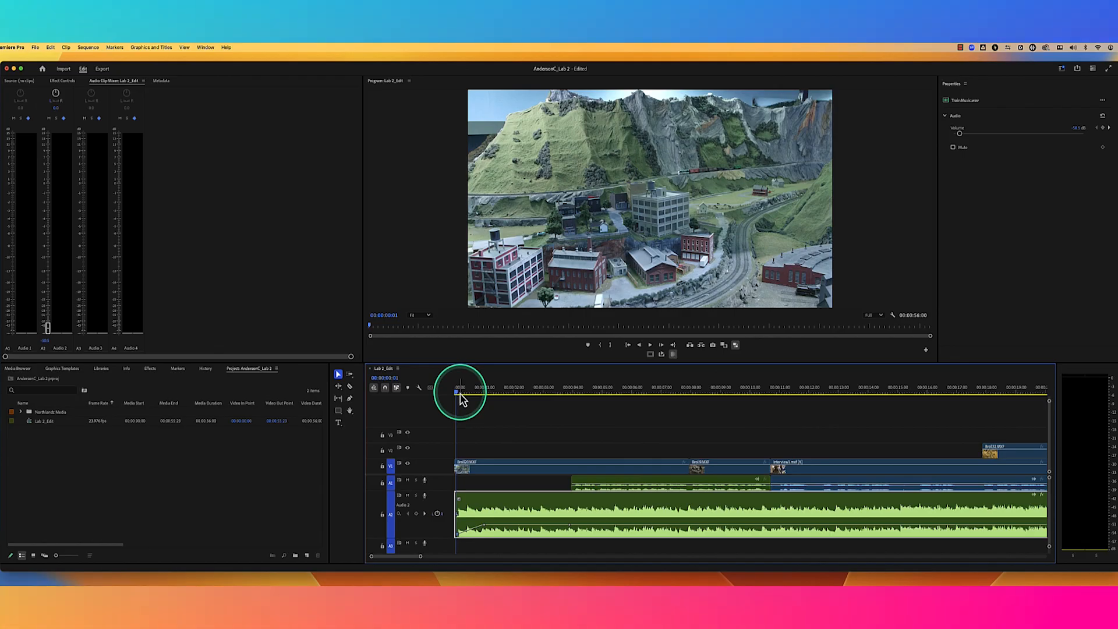
mouse_move(464, 394)
left_mouse_down()
mouse_move(489, 395)
mouse_move(471, 397)
left_mouse_up()
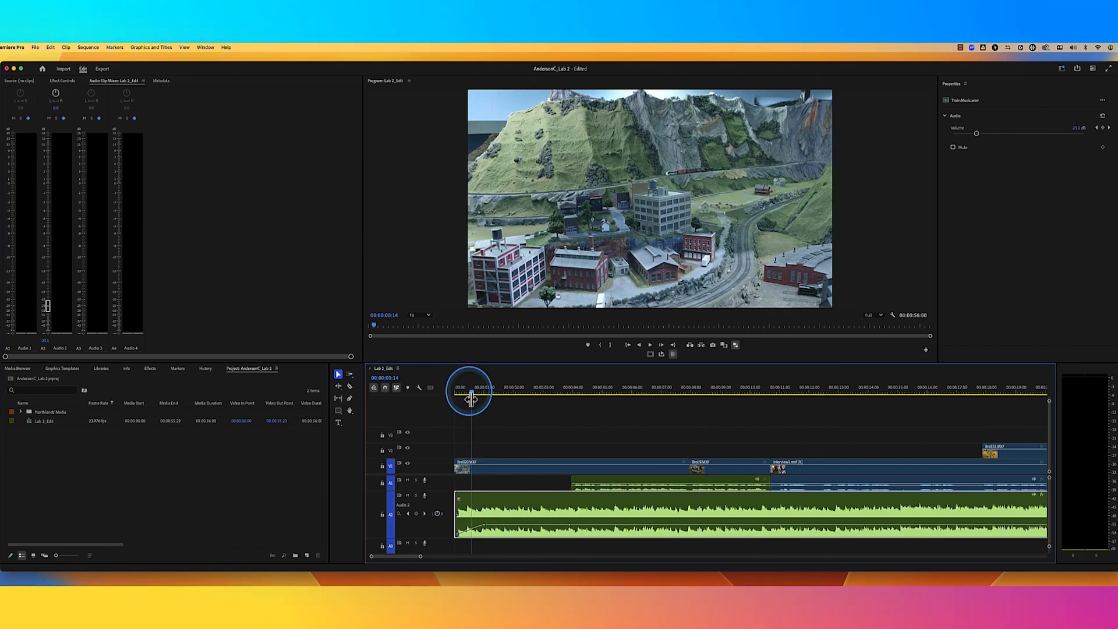
Raise the music's volume keyframe near 00:00:01:00 to about -2 dB and play the opening.
left_click(486, 527)
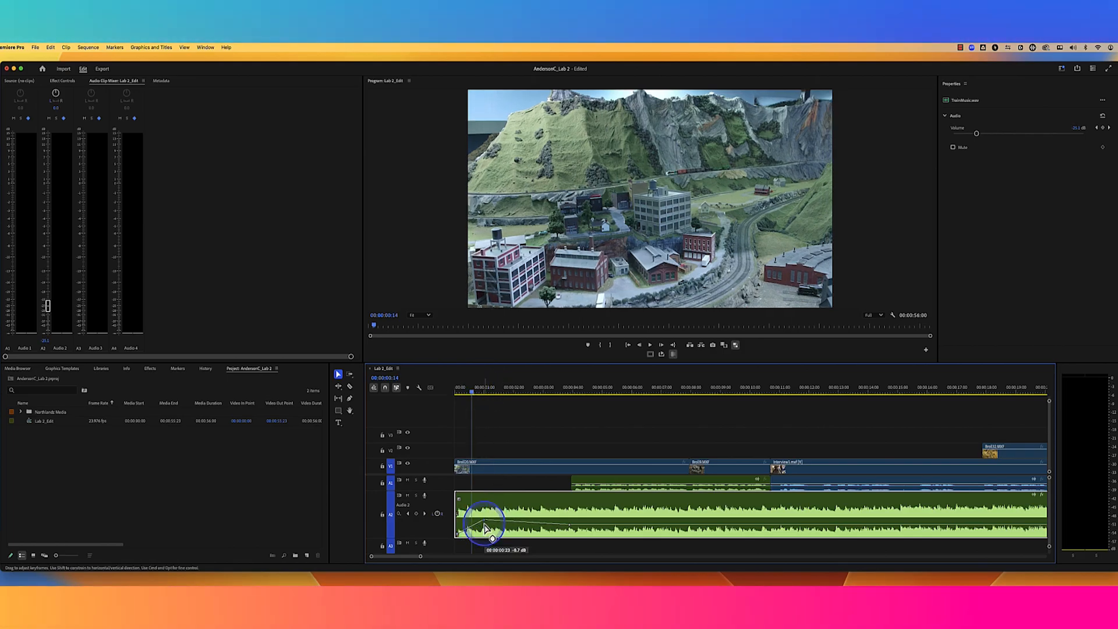
left_click_drag(485, 528, 474, 518)
left_click(470, 398)
left_click_drag(470, 398, 453, 402)
key("space")
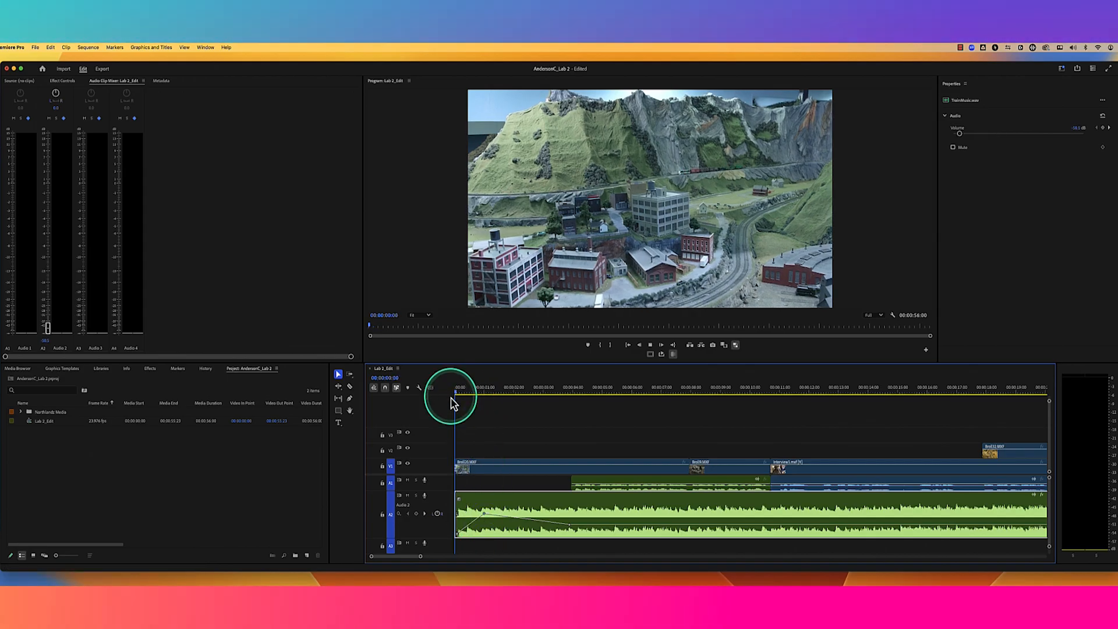
key("space")
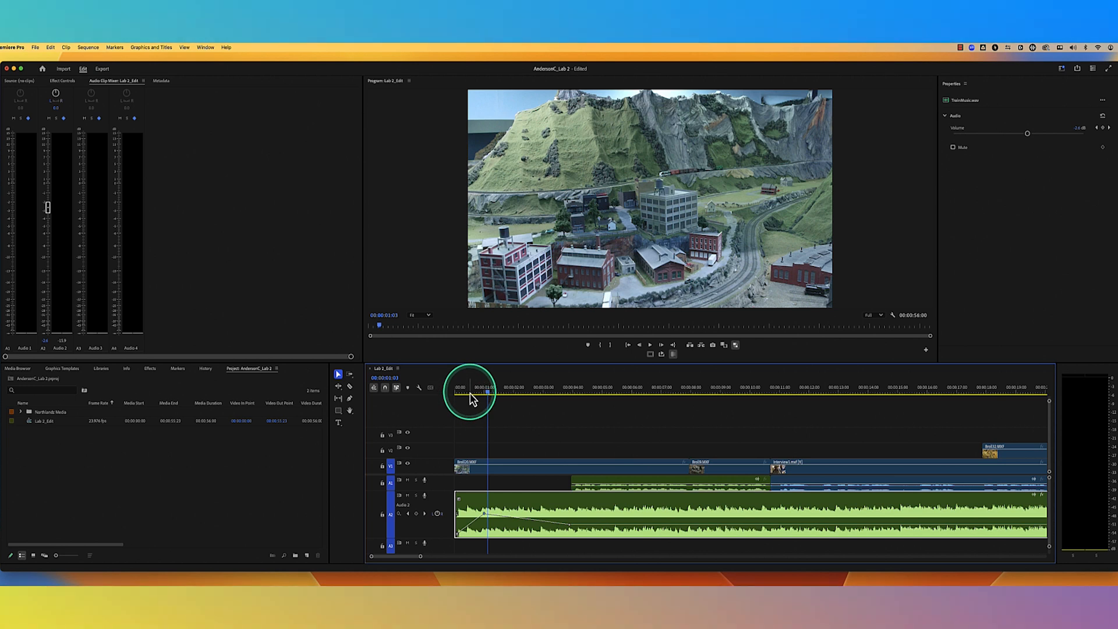
key("space")
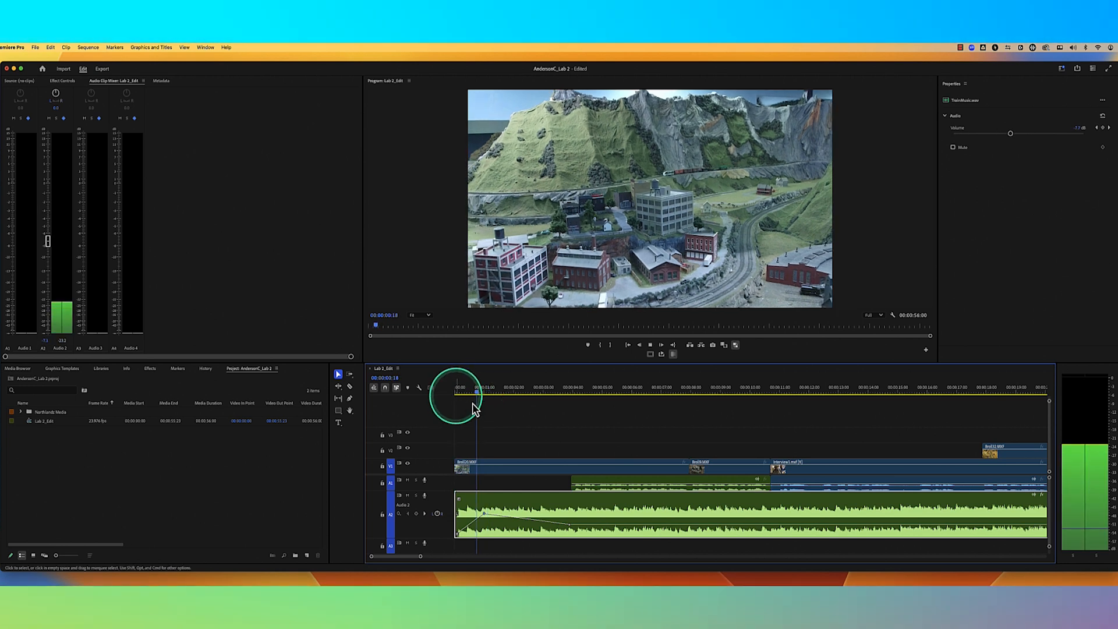
key("space")
Add a music volume keyframe at about 00:00:03:11 and raise it roughly level with the one-second keyframe.
left_click_drag(535, 393, 551, 393)
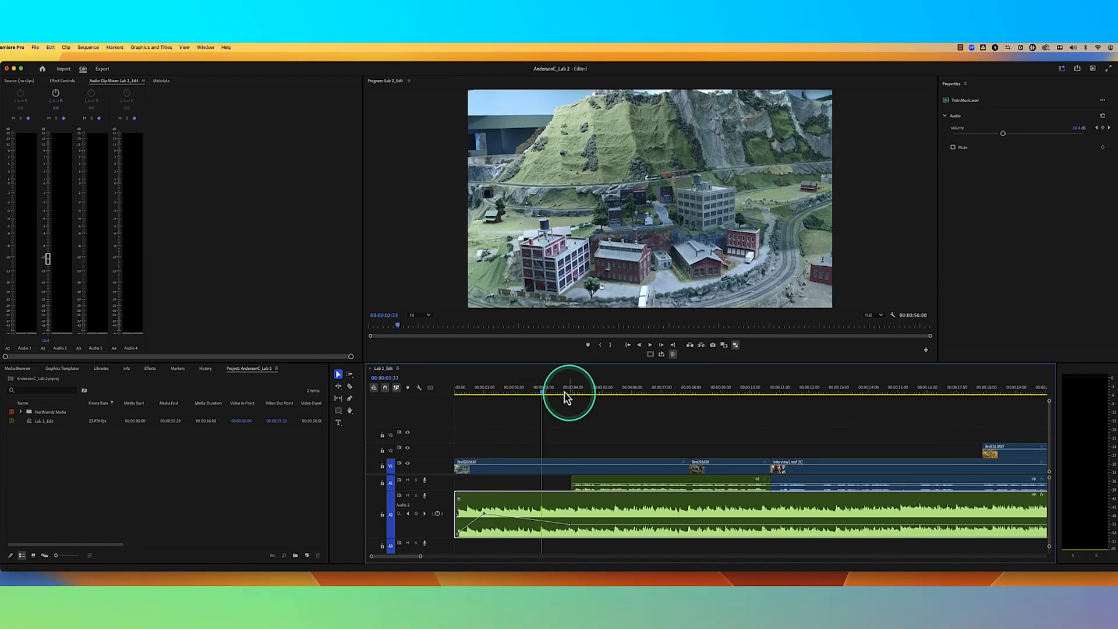
left_click(567, 391)
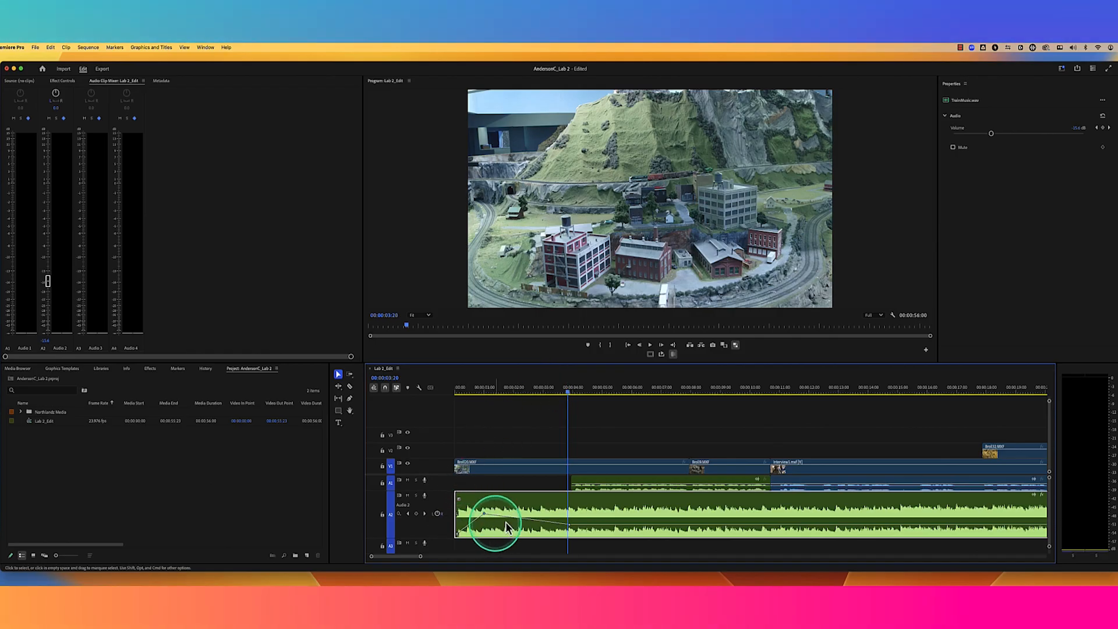
left_click(553, 396)
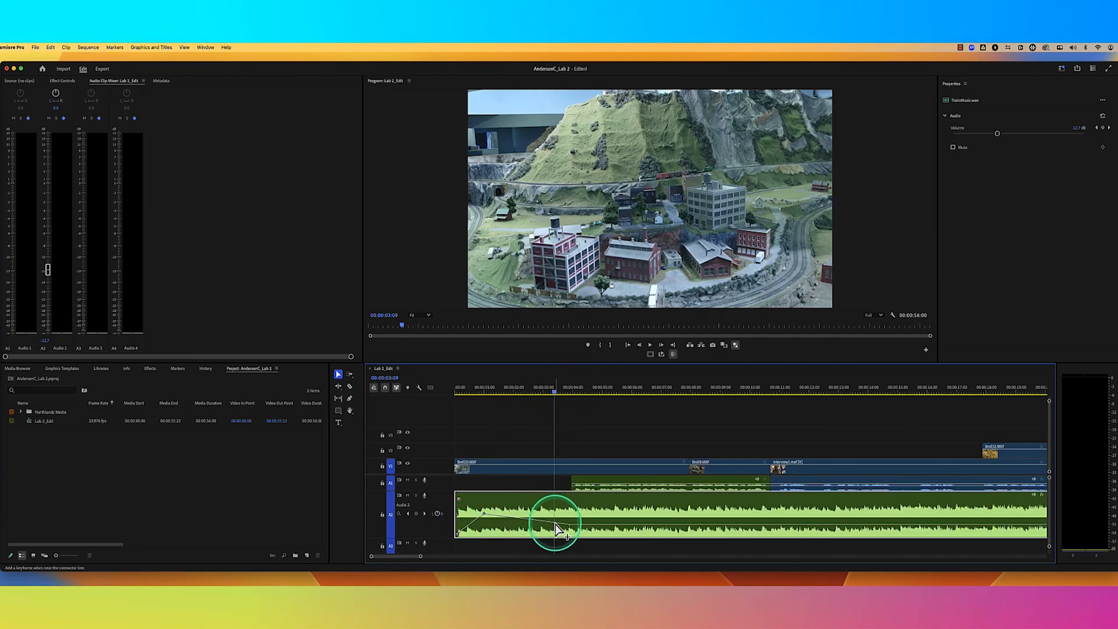
left_click_drag(555, 523, 555, 521)
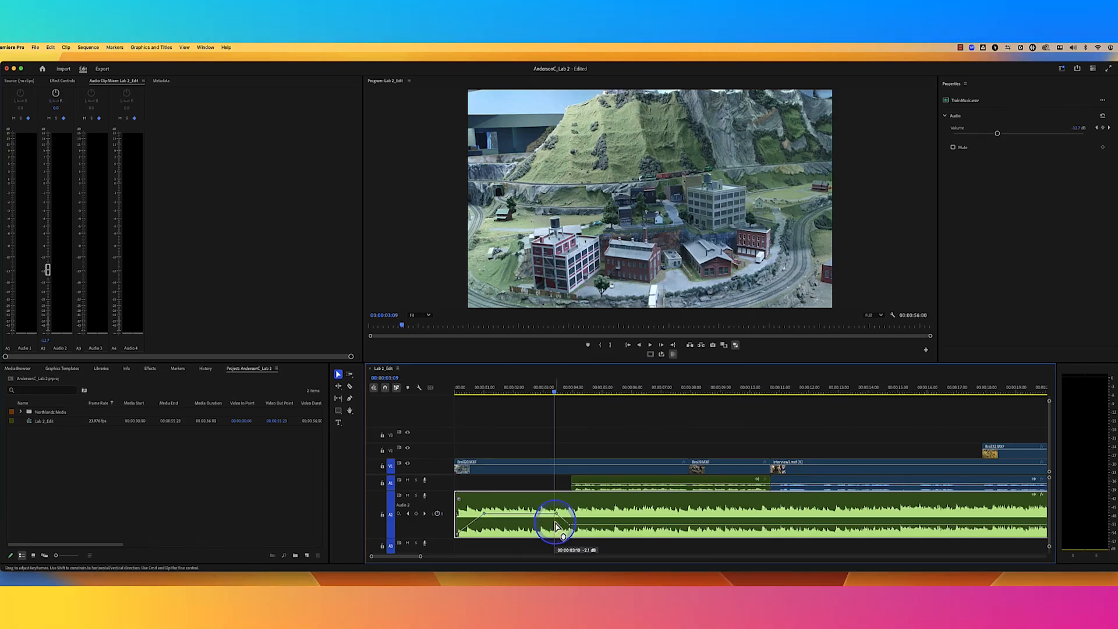
left_click_drag(558, 517, 558, 516)
Set the music volume at the 00:00:03:11 keyframe to -2 dB.
left_click(557, 401)
left_click_drag(554, 399, 558, 400)
left_click(48, 346)
left_click(45, 340)
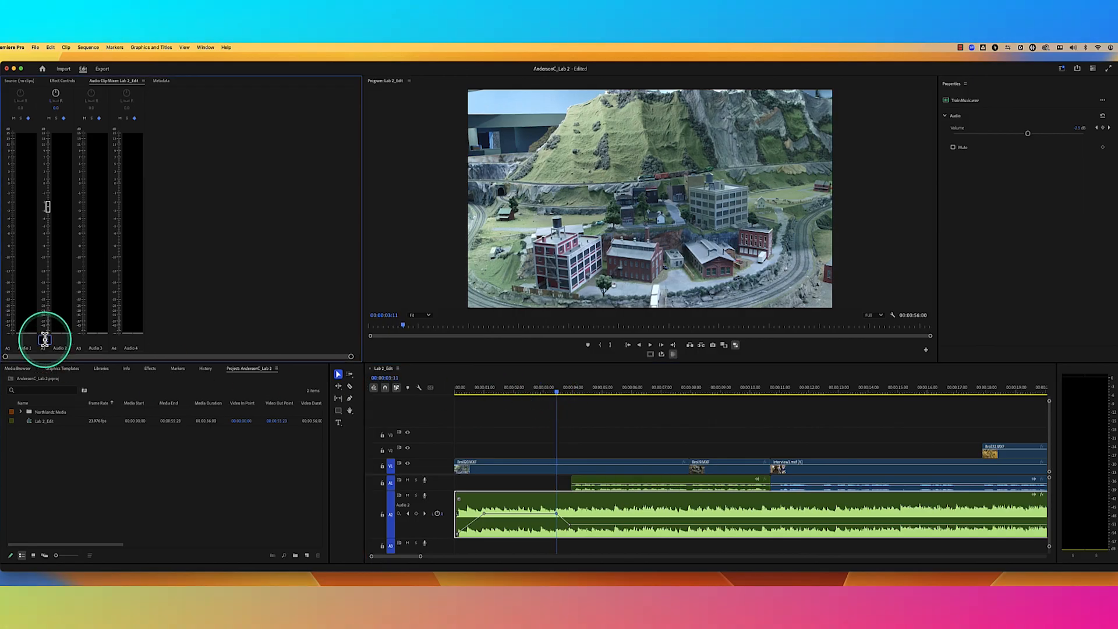
type("-2")
key("Return")
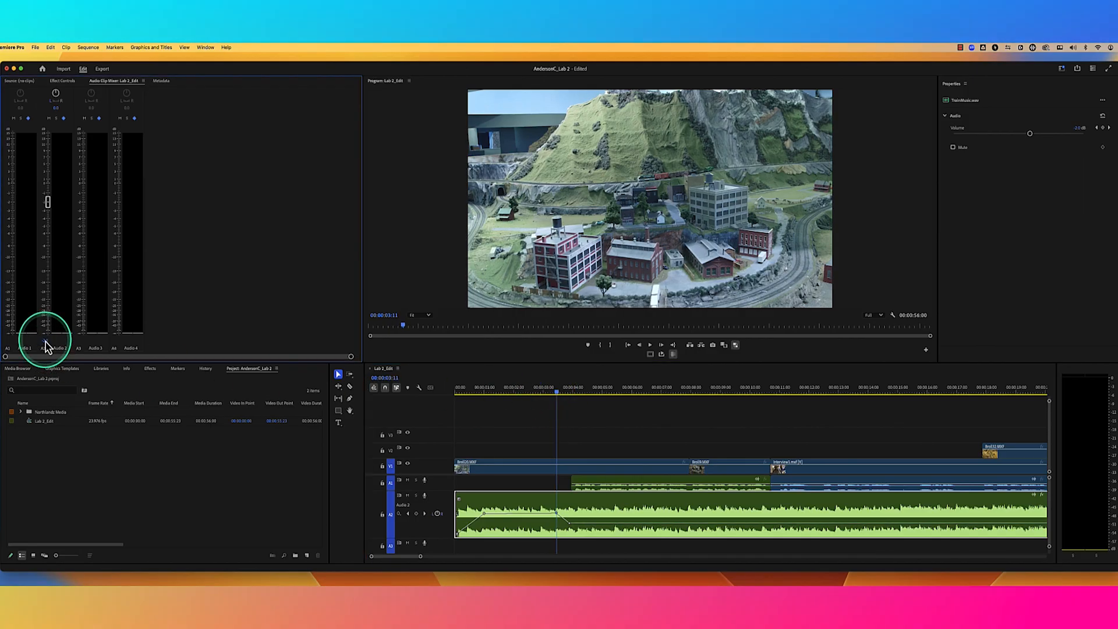
Set the music volume at the 00:00:01:00 keyframe to -2 dB.
left_click(482, 394)
left_click_drag(482, 394, 485, 393)
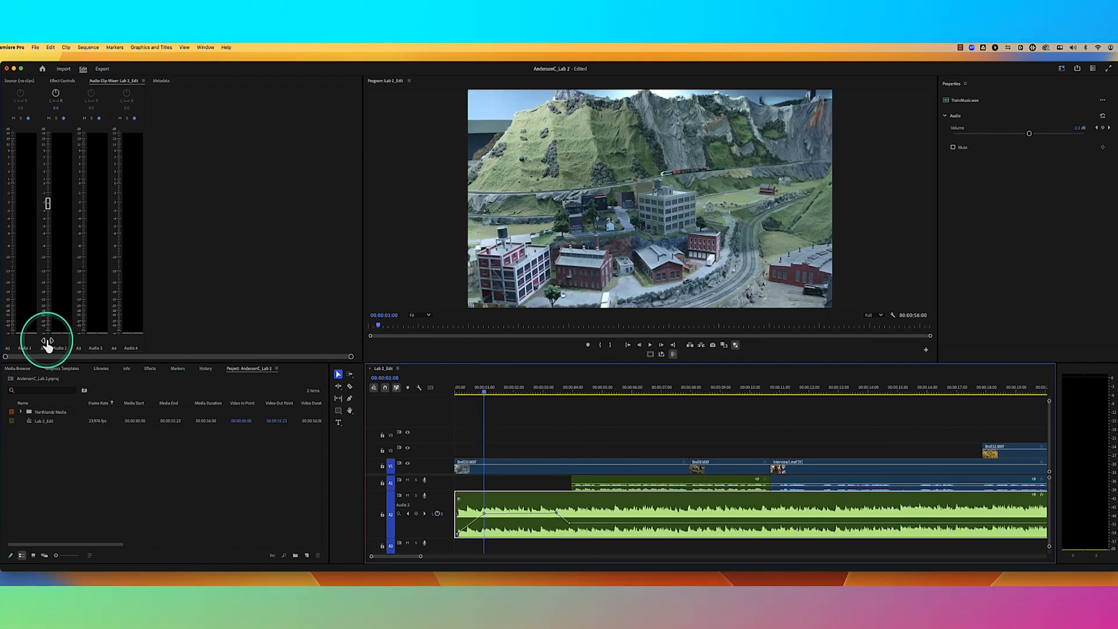
type("-2")
key("Return")
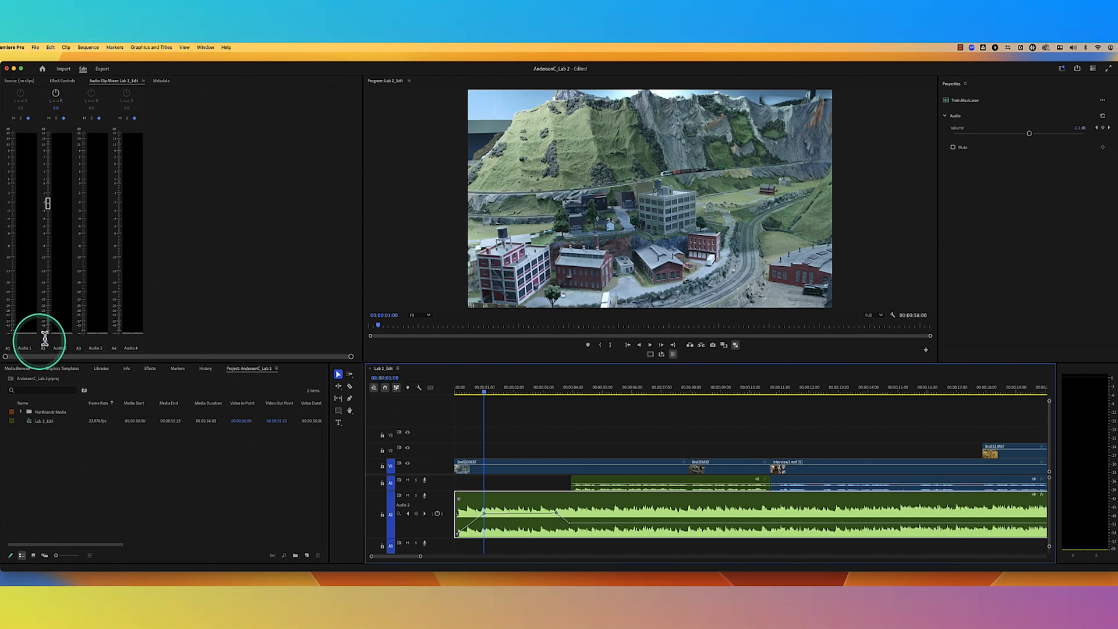
left_click(47, 340)
type("-2")
key("Return")
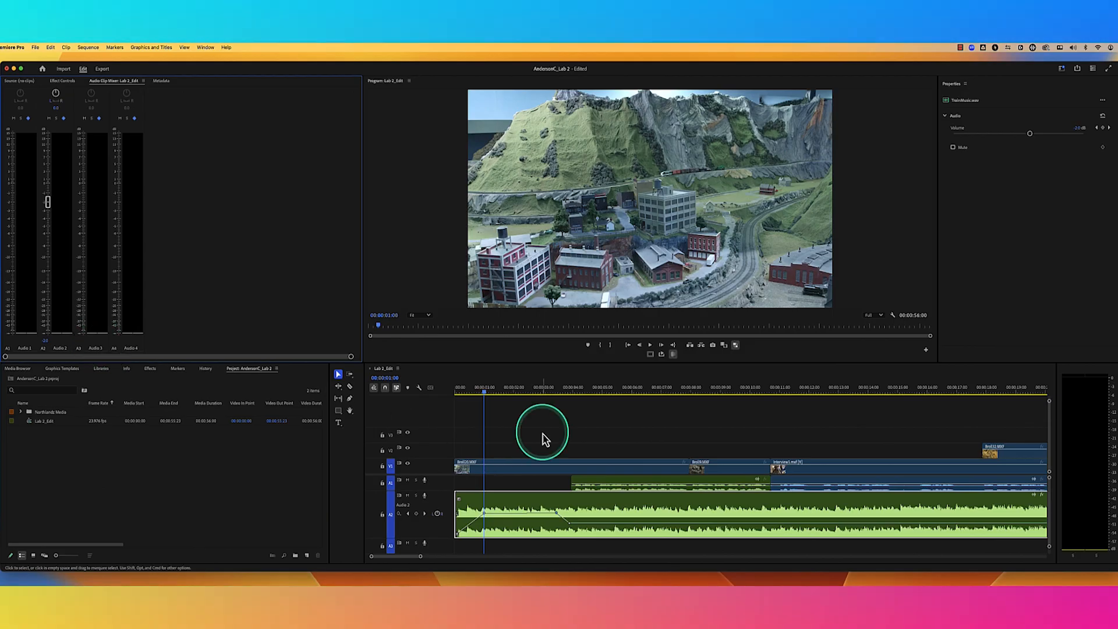
Bring the music's volume keyframe at 00:00:03:11 back to -2 dB, matching the one-second keyframe, and scrub between both.
left_click(552, 392)
left_click_drag(553, 392, 558, 391)
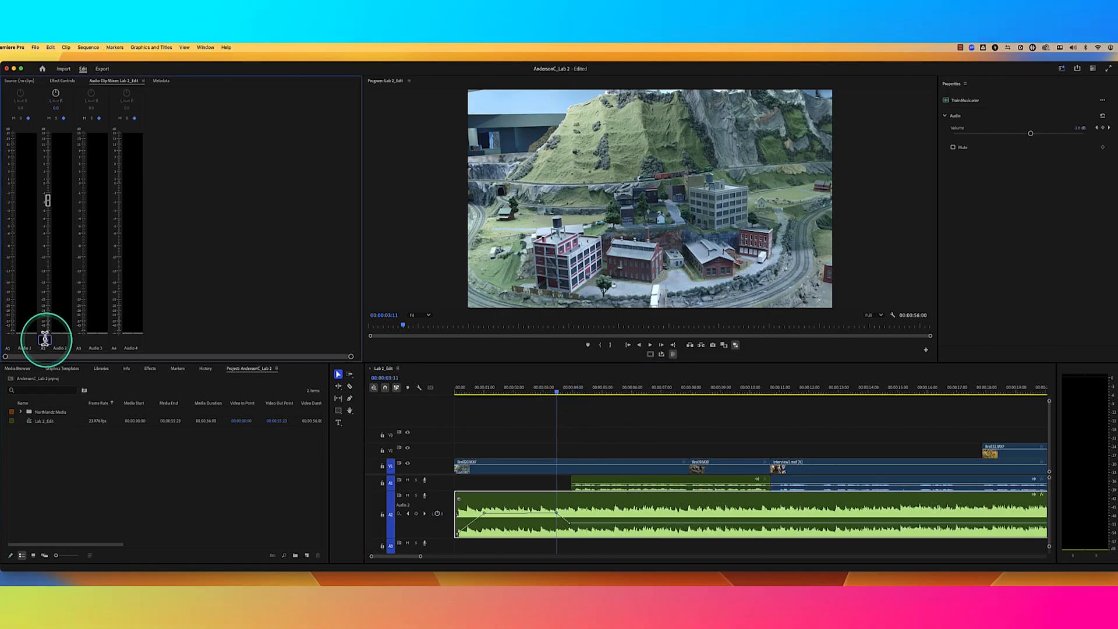
left_click(46, 342)
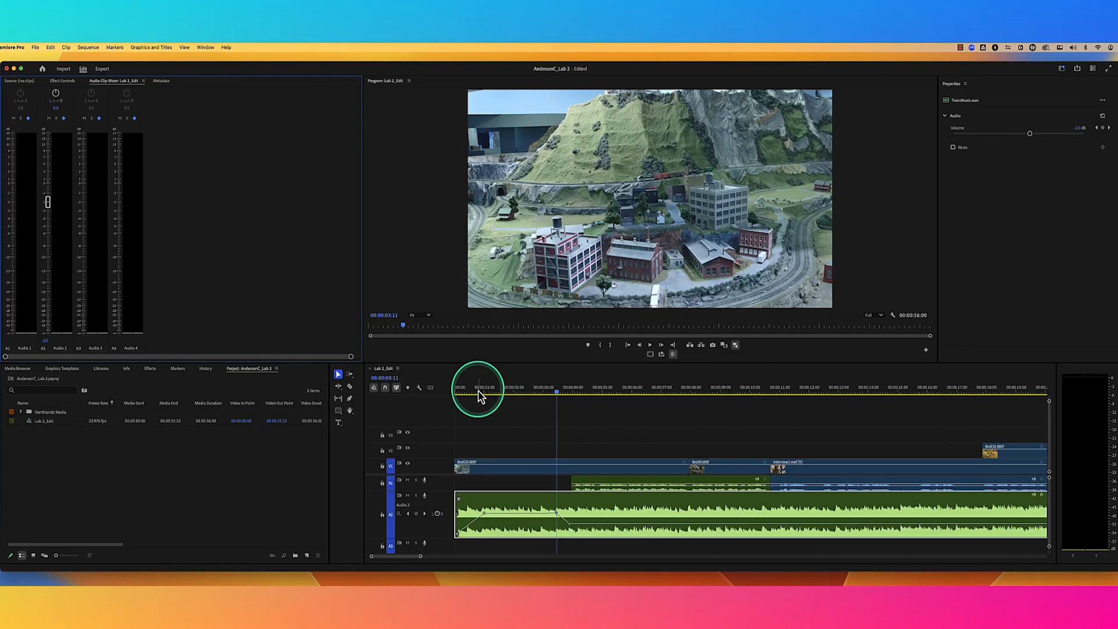
left_click_drag(481, 397, 556, 401)
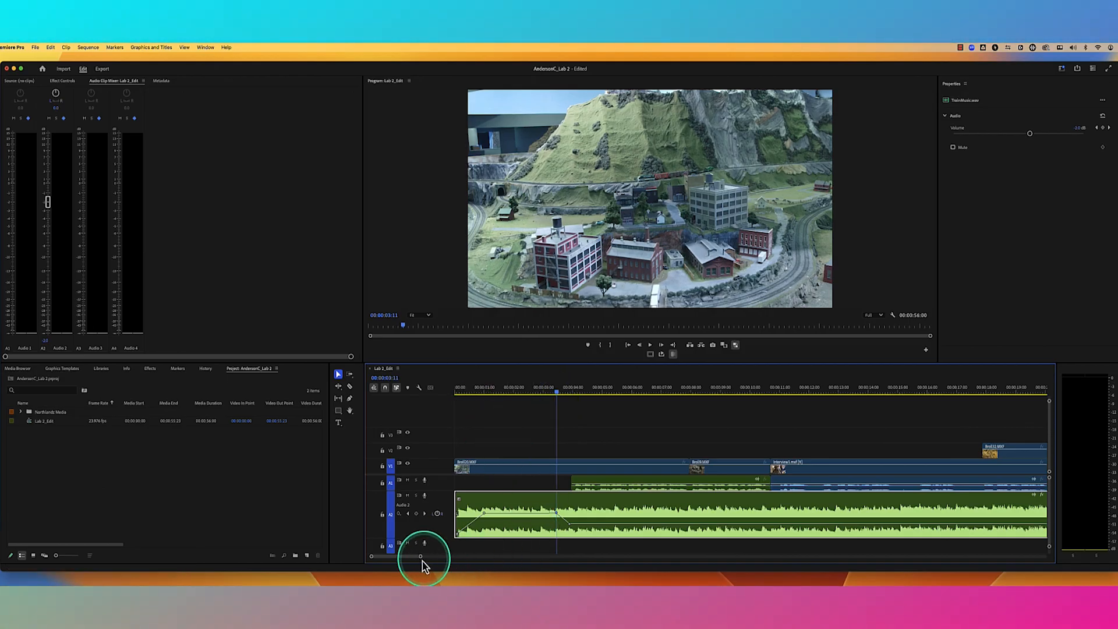
Play the sequence opening twice from the start to check the music's fade-in and its drop under the clip audio.
left_click_drag(419, 560, 405, 563)
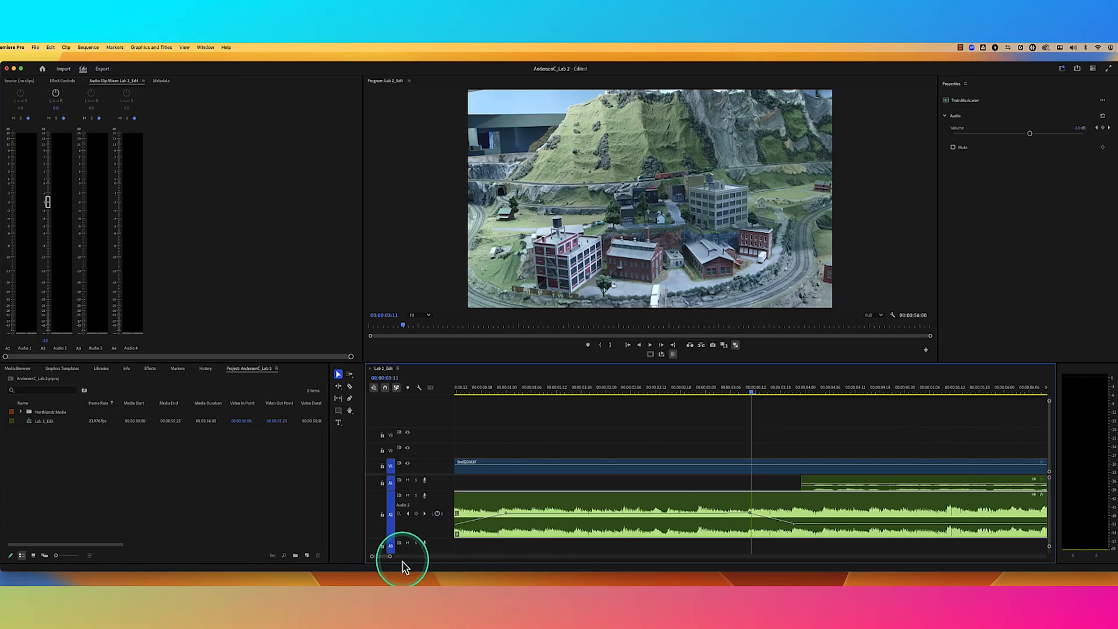
left_click_drag(417, 564, 429, 560)
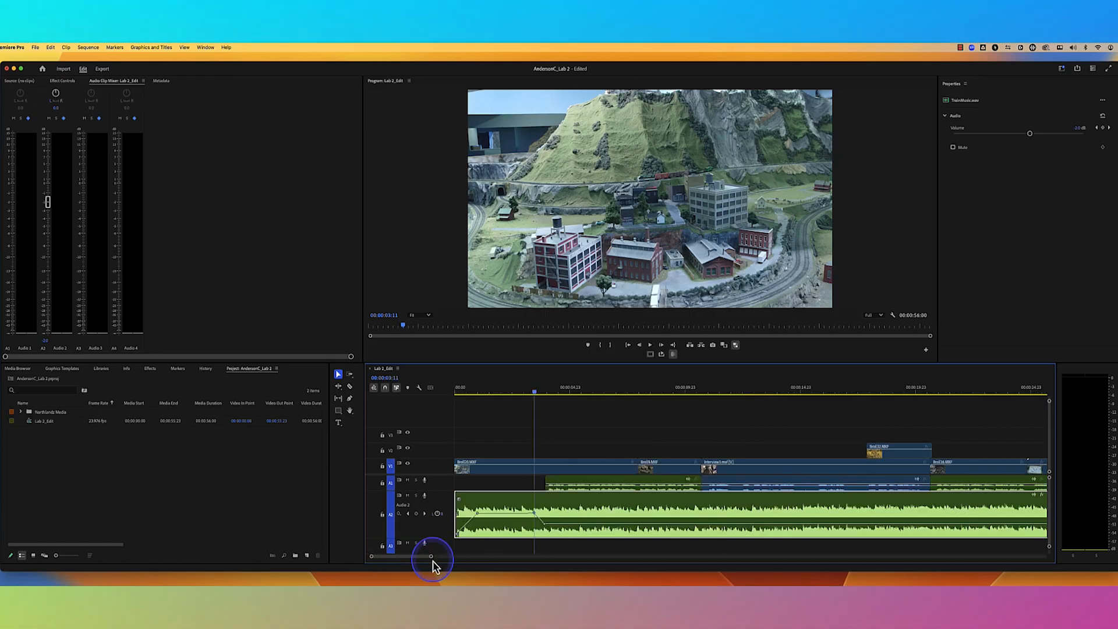
left_click_drag(474, 392, 454, 428)
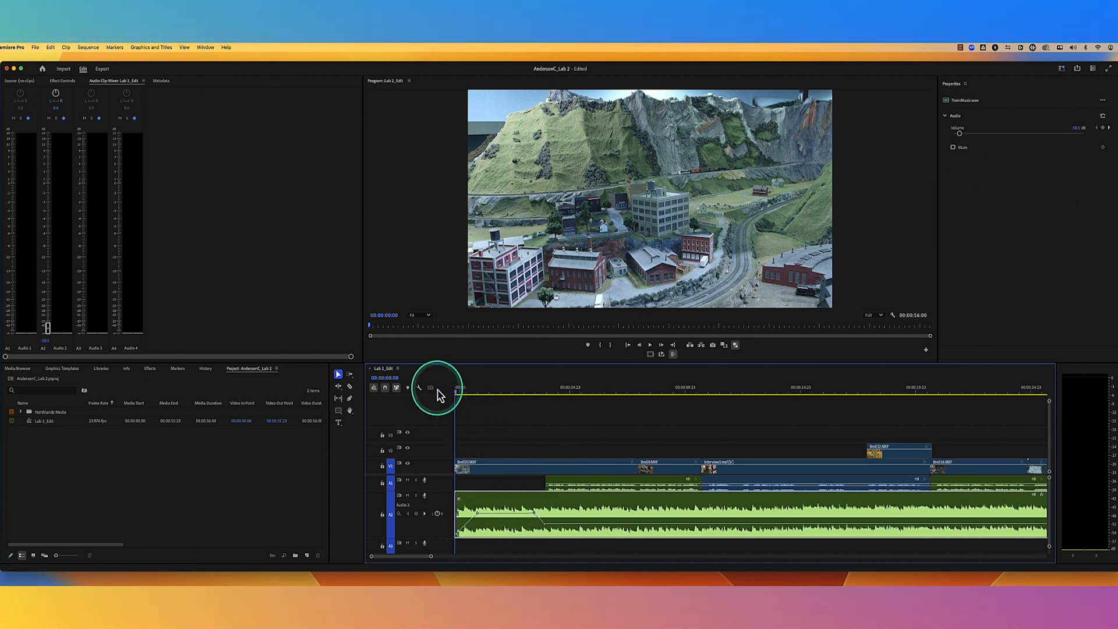
key("space")
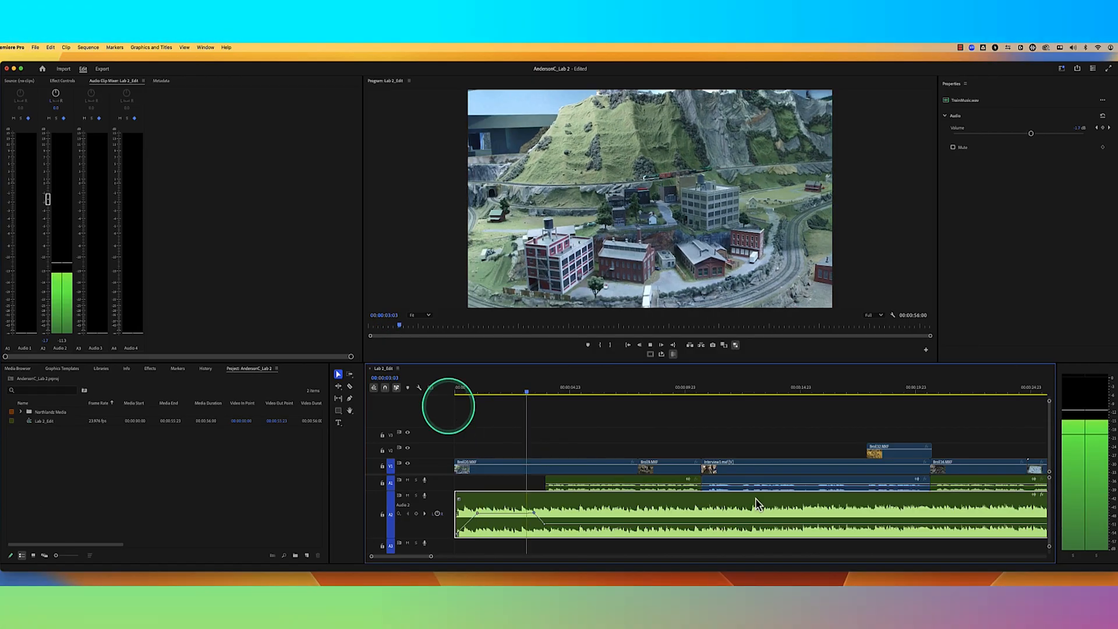
key("space")
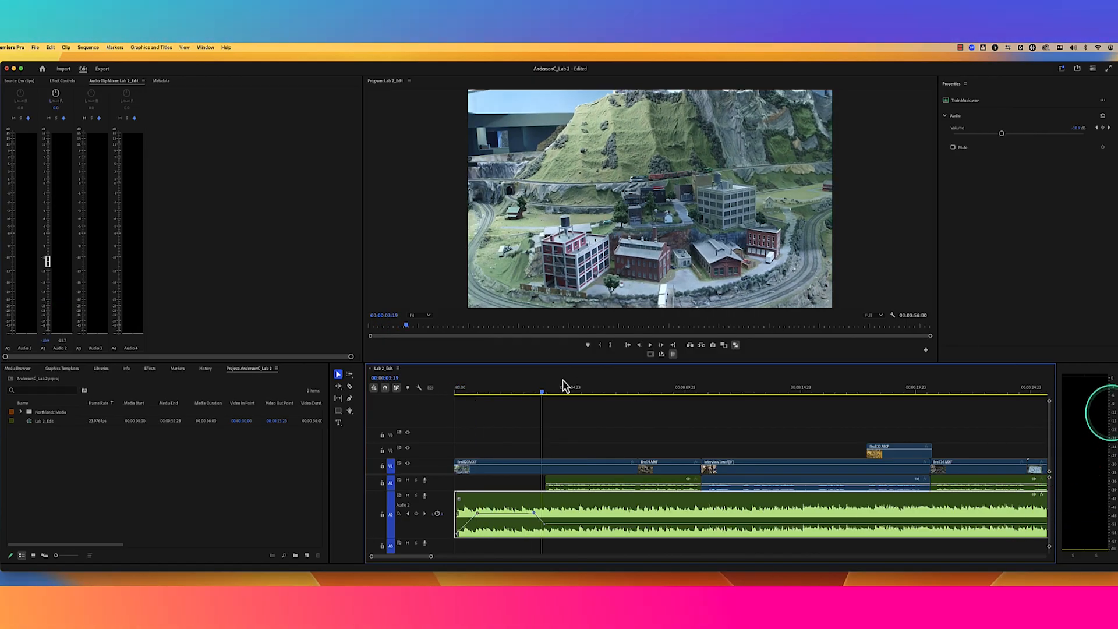
left_click(426, 399)
key("Home")
key("space")
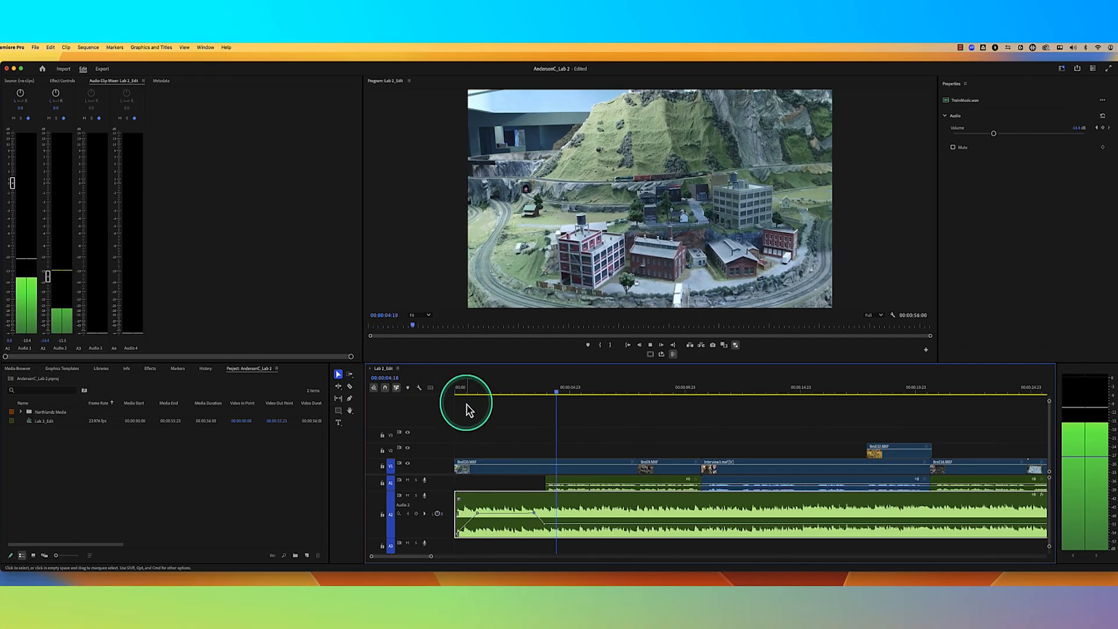
key("space")
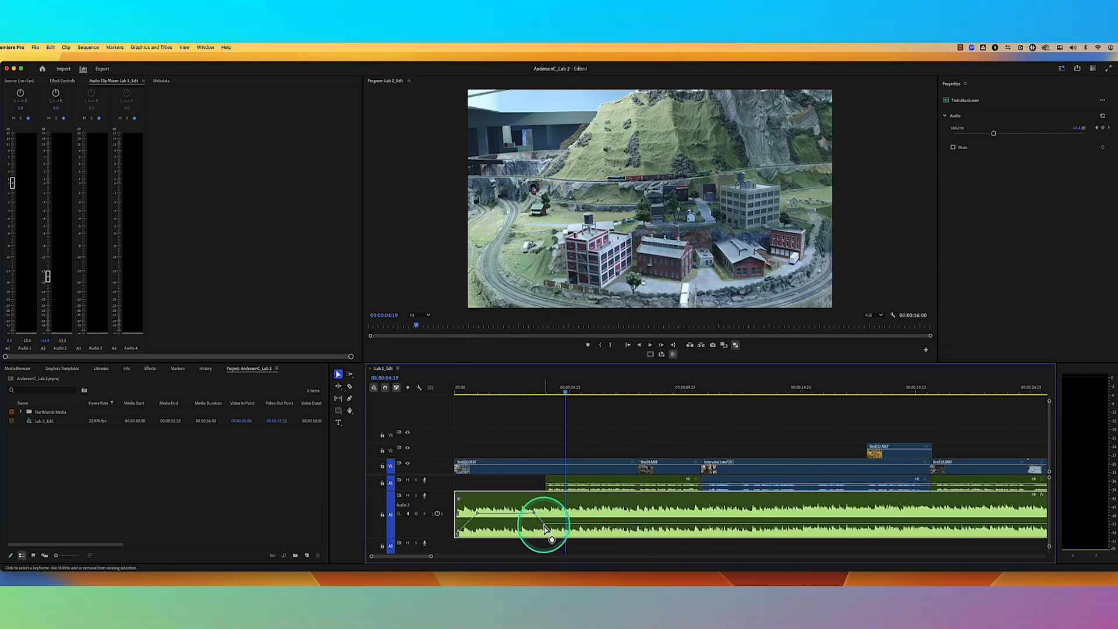
Lower the music's volume keyframe near 00:00:03:20 to about -18.5 dB and play the opening from the start.
left_click_drag(546, 528, 546, 530)
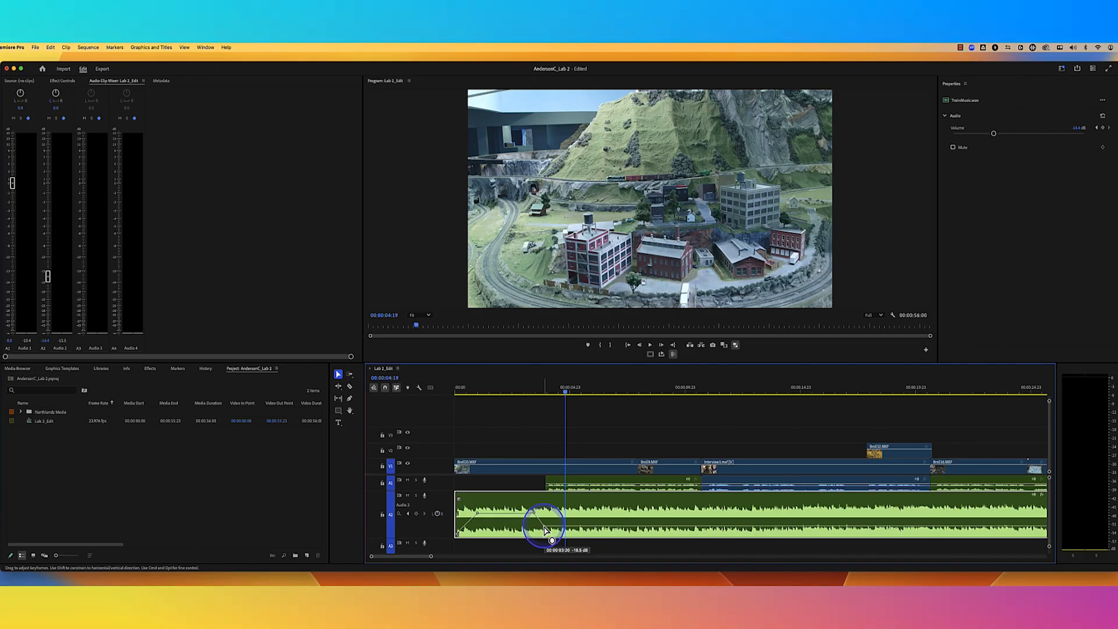
left_click(450, 398)
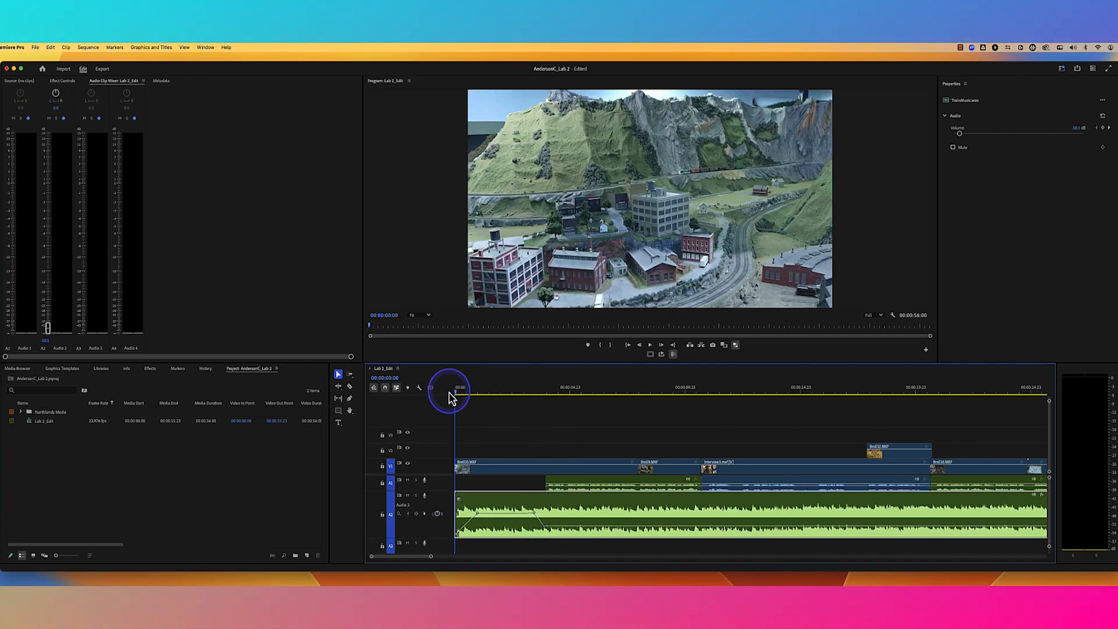
key("space")
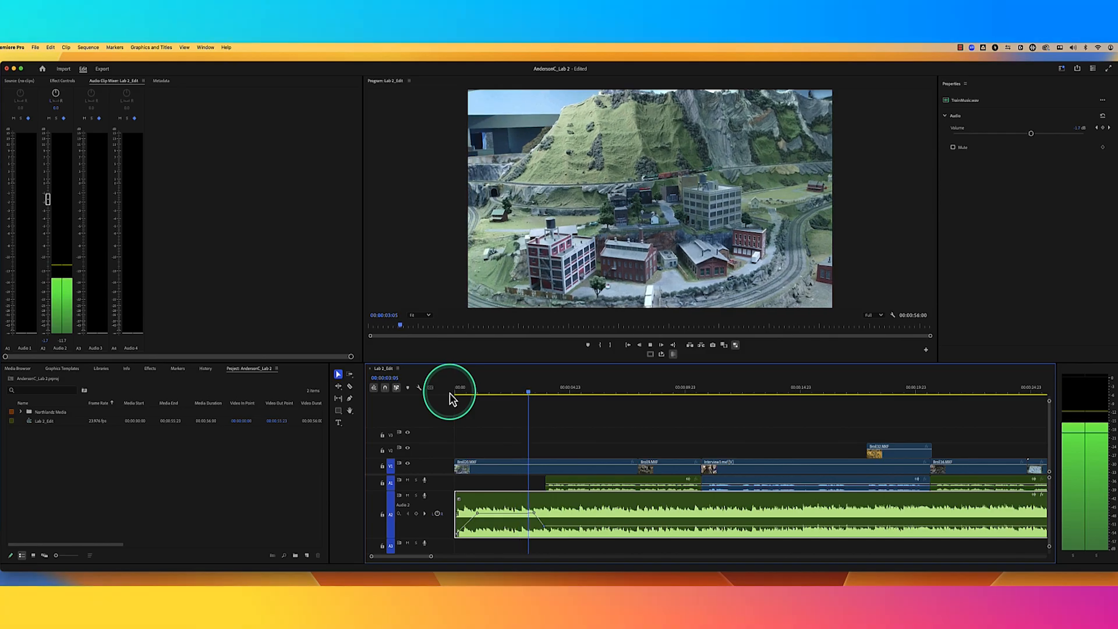
key("space")
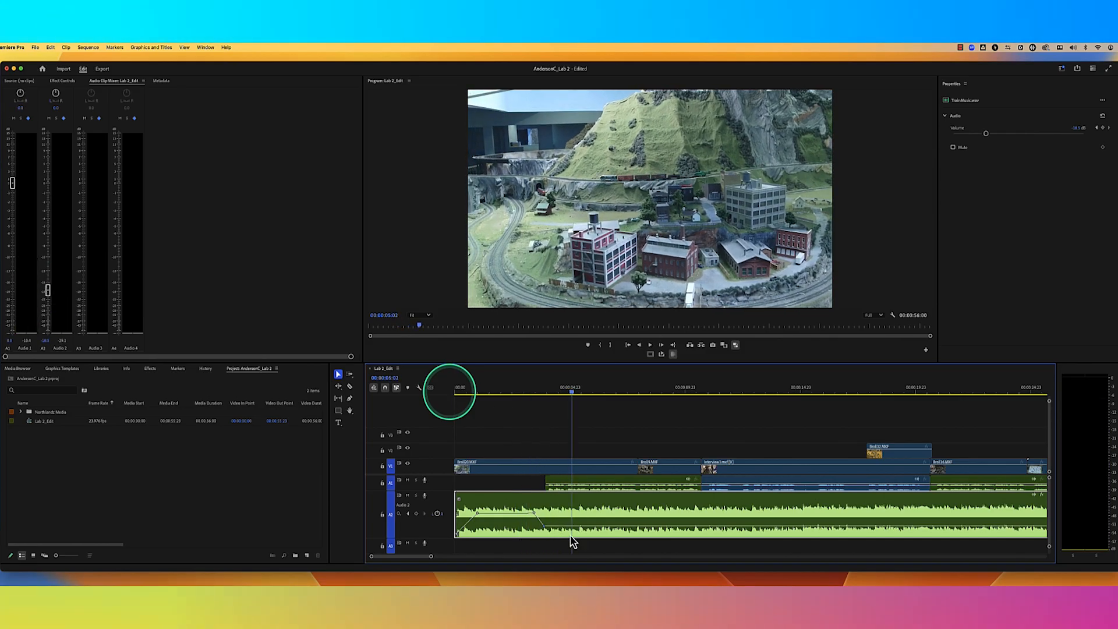
Lengthen the music's fade-down by moving its end keyframe about half a second past the start of the clip audio, and play the transition.
left_click(548, 530)
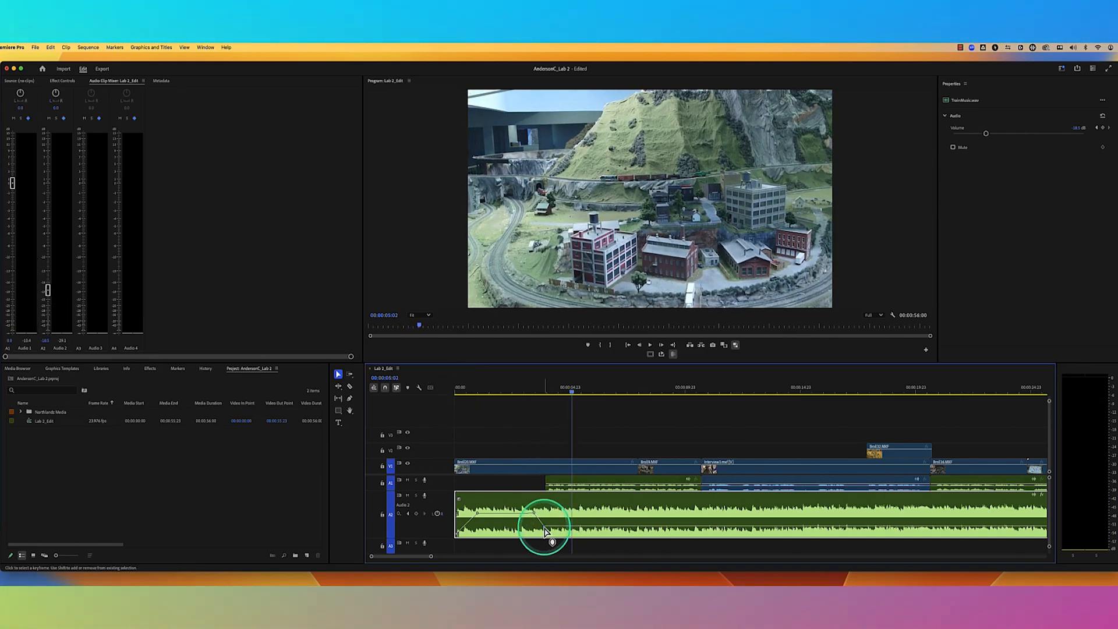
left_click_drag(545, 528, 551, 528)
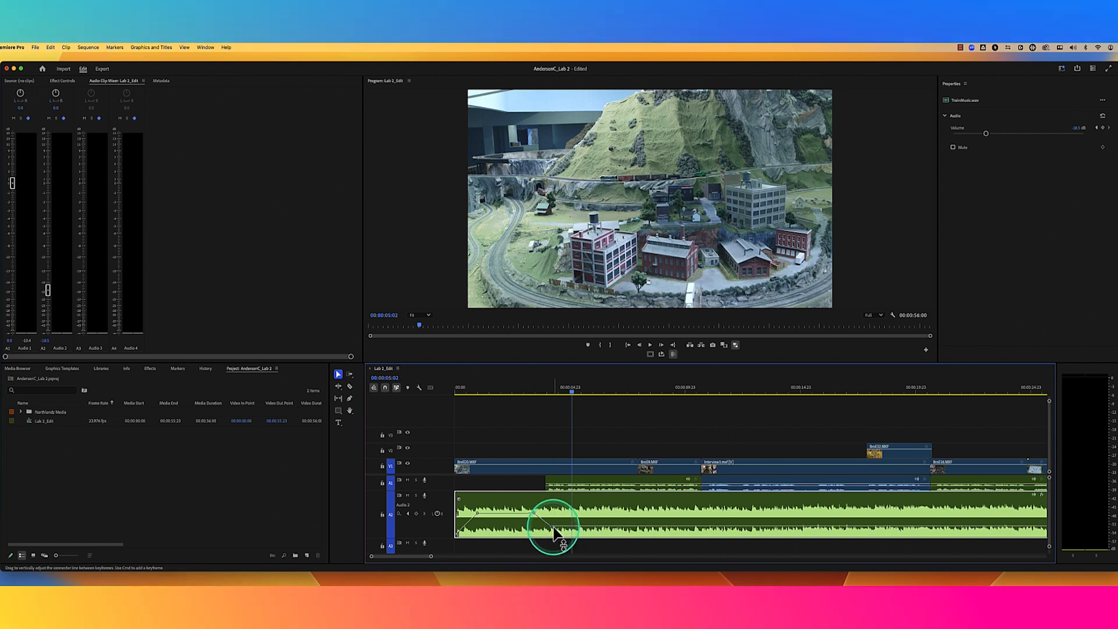
left_click_drag(554, 530, 551, 529)
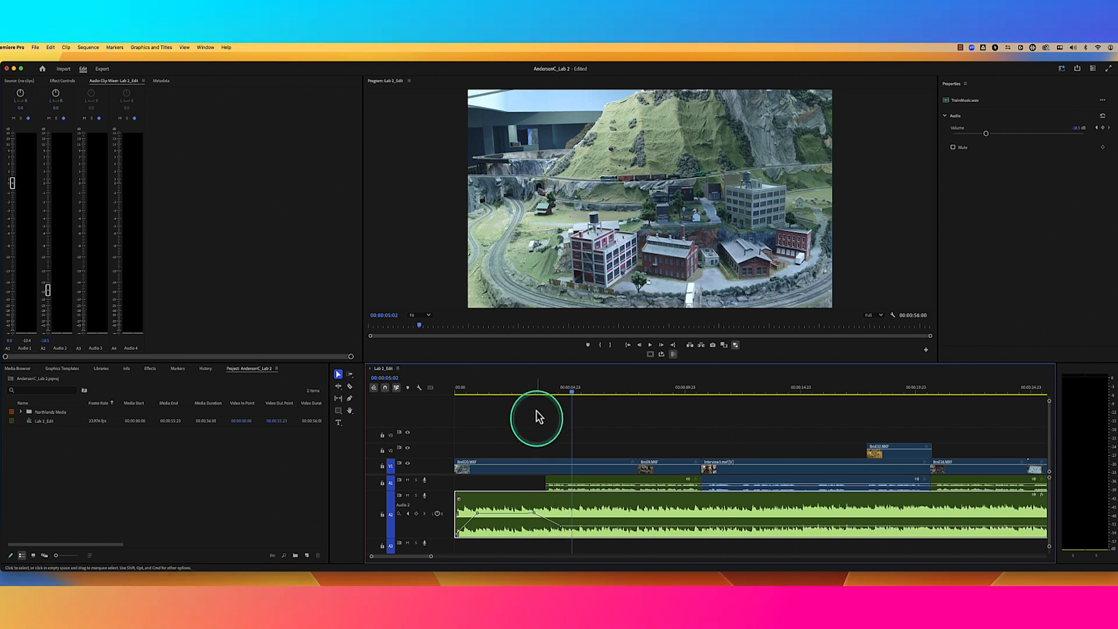
left_click(537, 393)
left_click(535, 518)
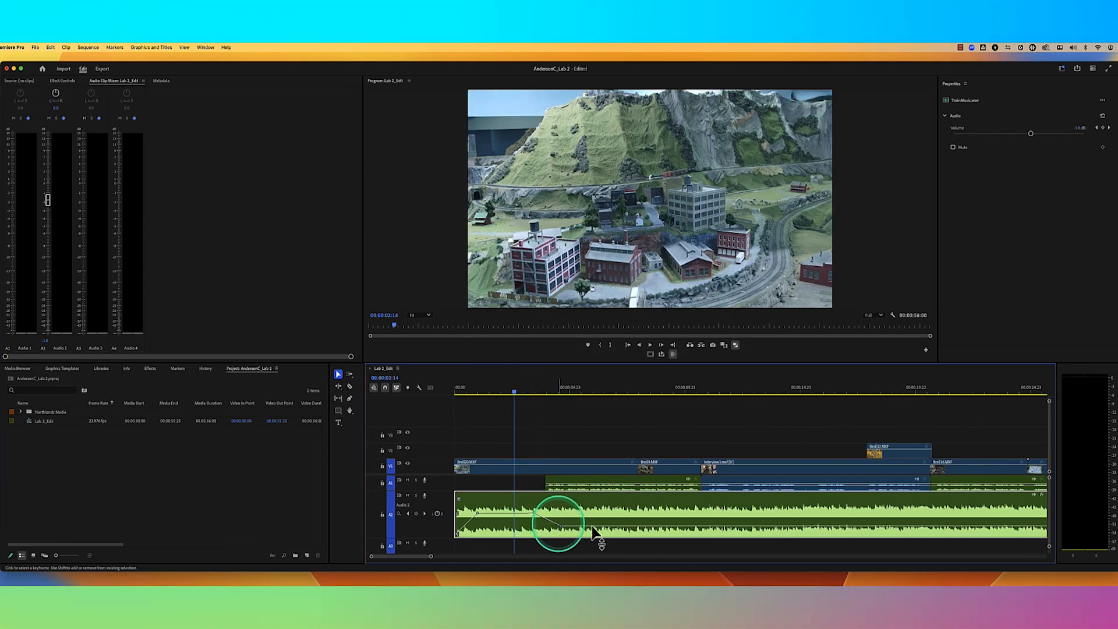
key("space")
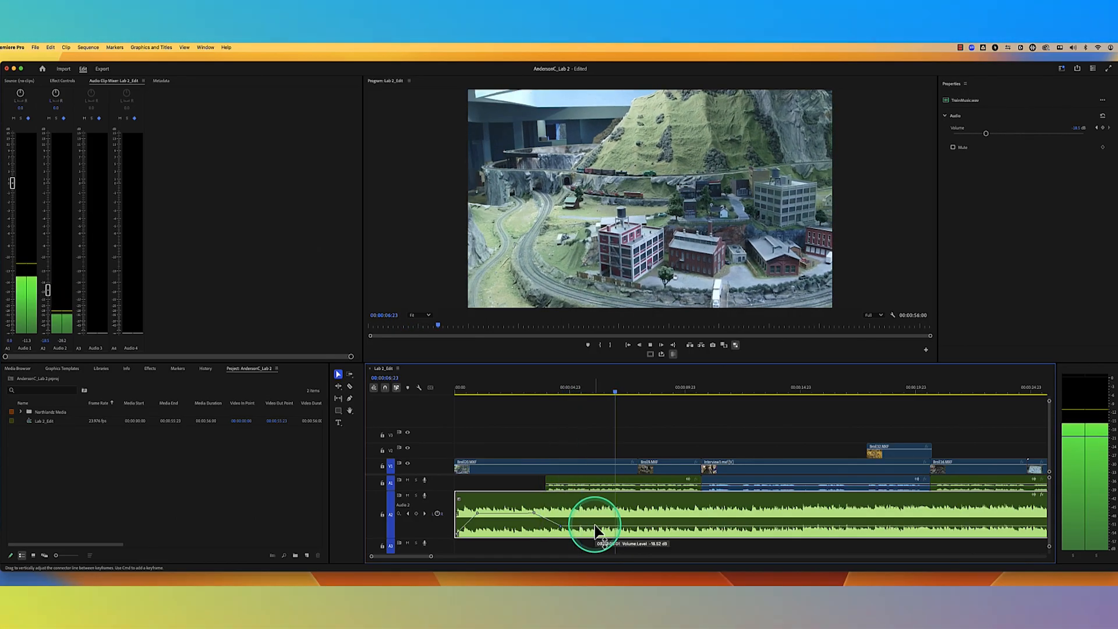
key("space")
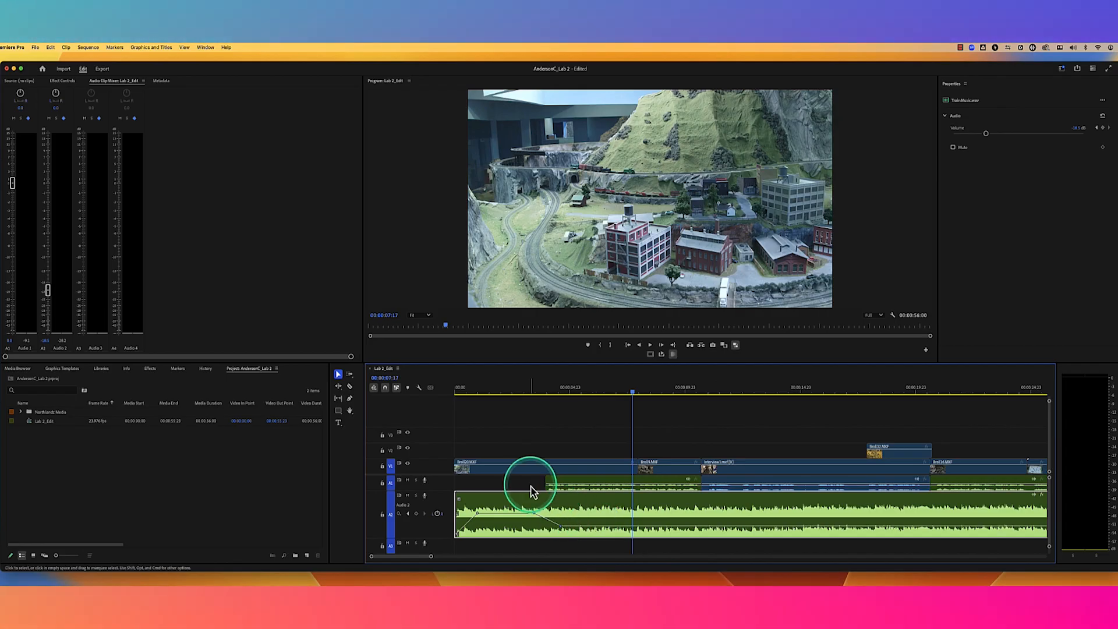
Save and close the Lab 2 project and open the recent project GoatYoga_Trimming_1.
key("super+s")
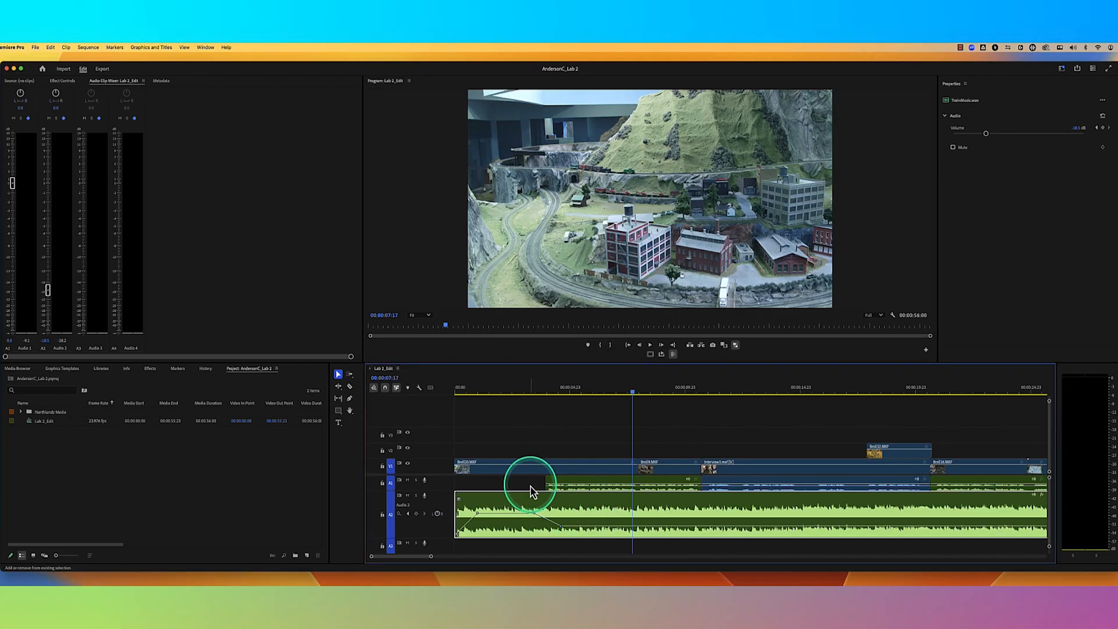
key("shift+super+w")
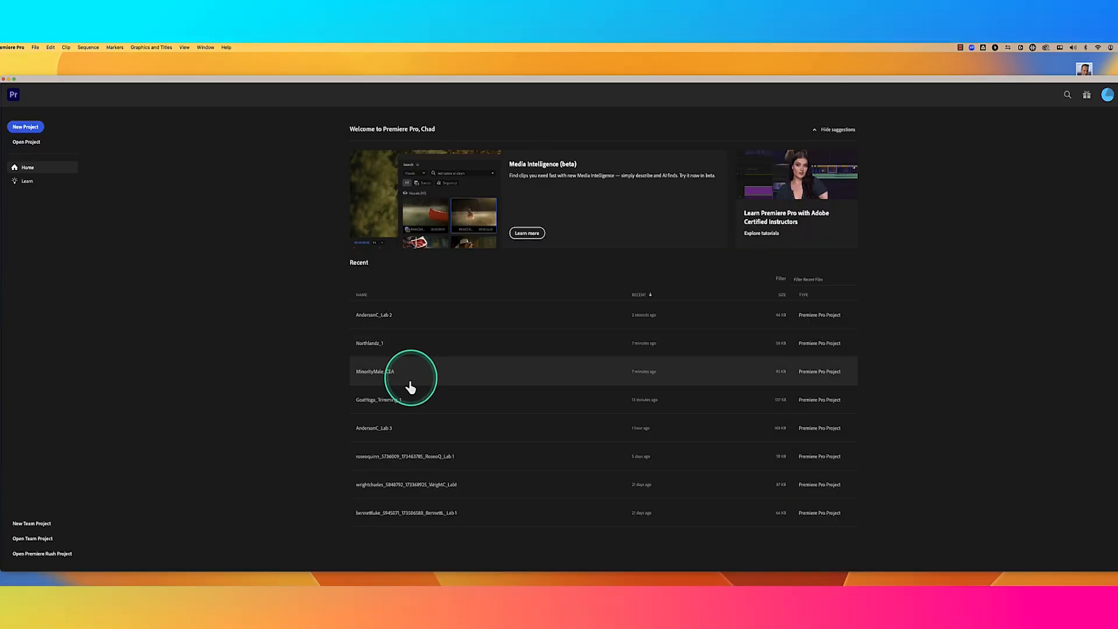
left_click(388, 401)
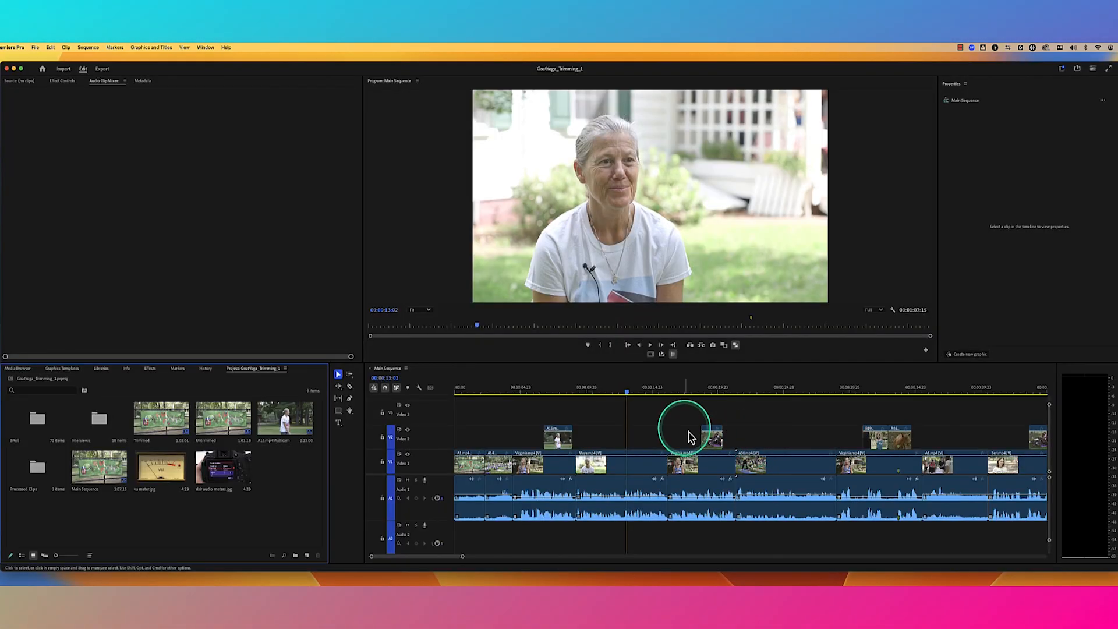
Play the Main Sequence across the cut near 00:00:09:06 to check the audio where the Maya.mp4 interview starts.
left_click(559, 393)
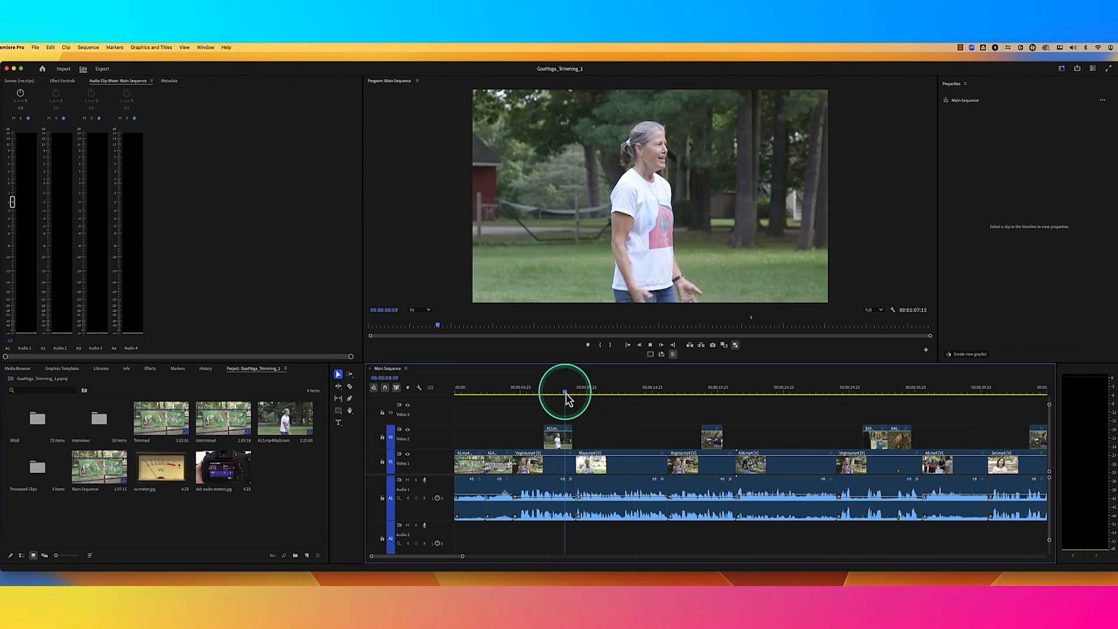
key("space")
key("space")
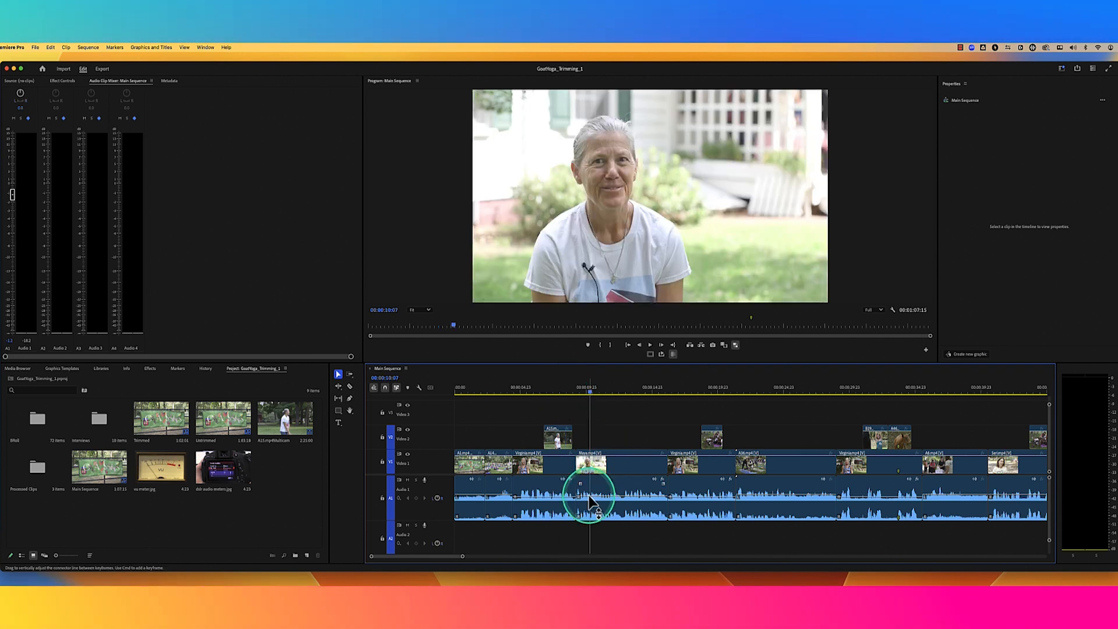
left_click_drag(462, 556, 461, 557)
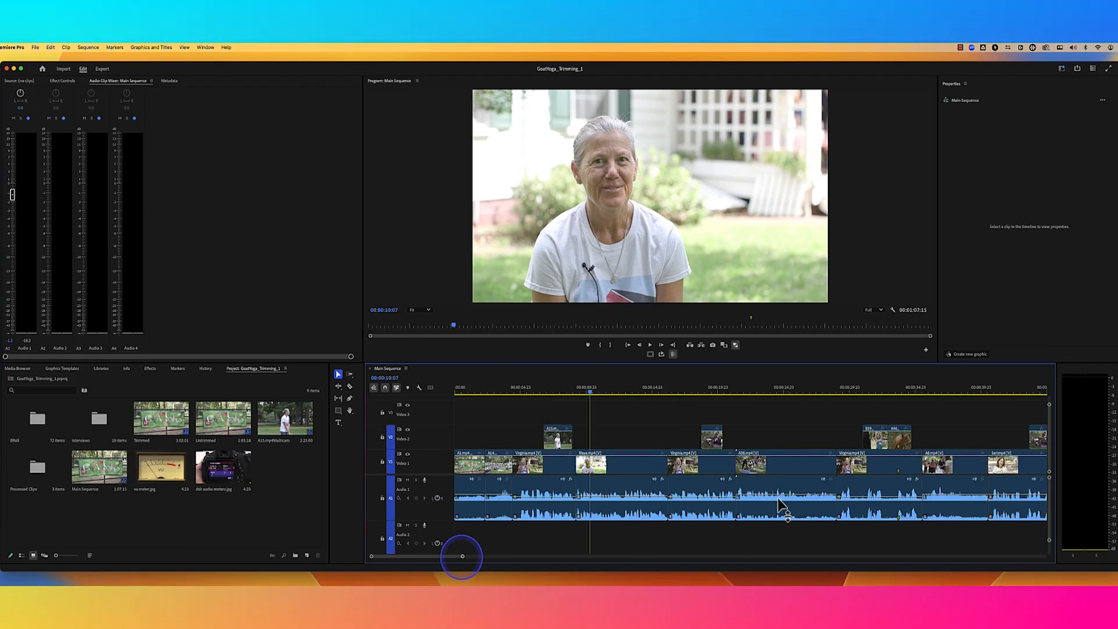
scroll(742, 498, "up", 5)
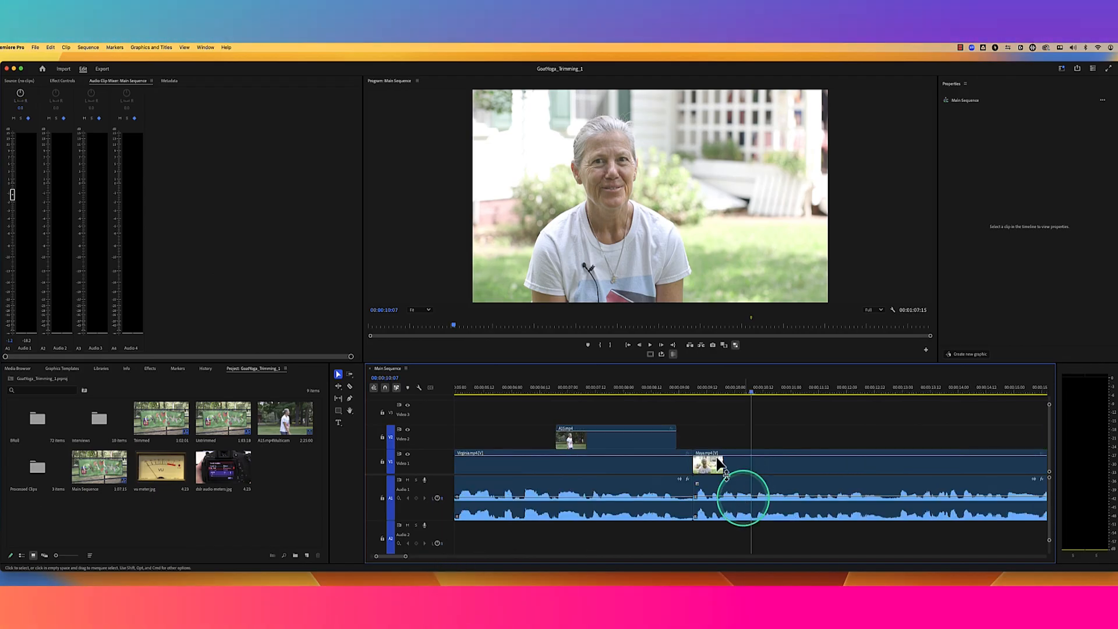
left_click(680, 399)
key("space")
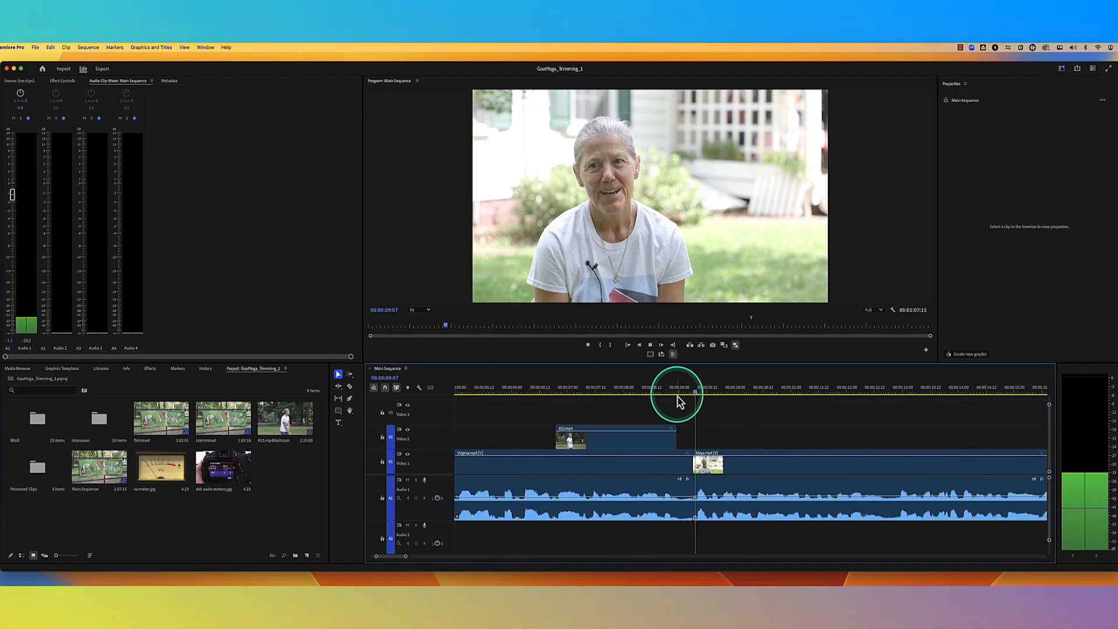
left_click(729, 499)
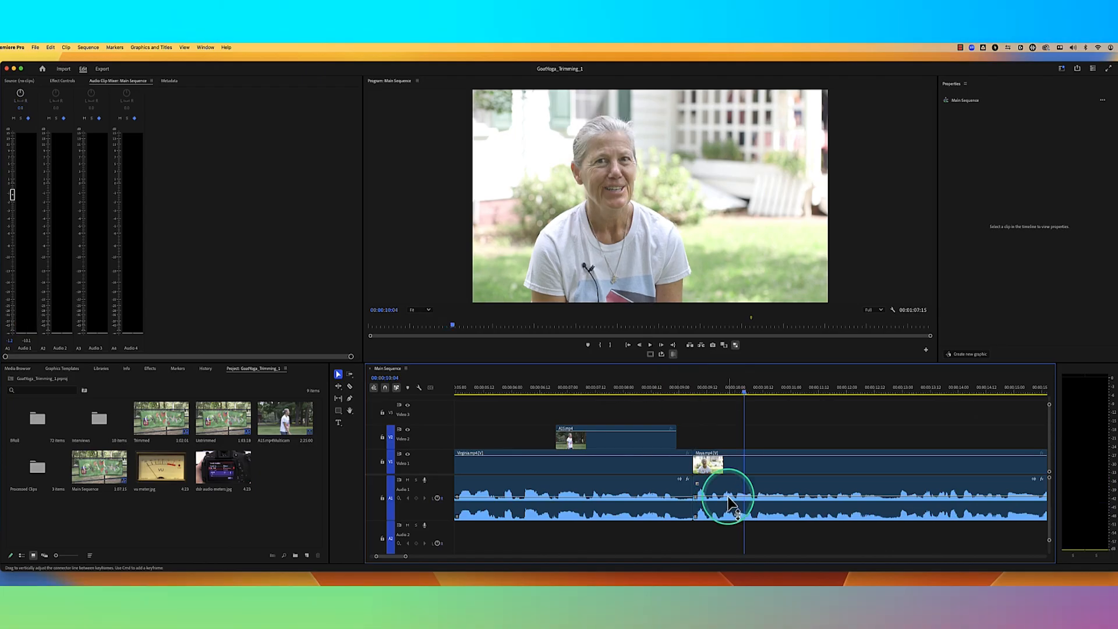
Adjust the audio volume keyframe at the start of Maya.mp4, near 00:00:09:06, to -1.2 dB and play across the cut.
left_click_drag(732, 504, 698, 501)
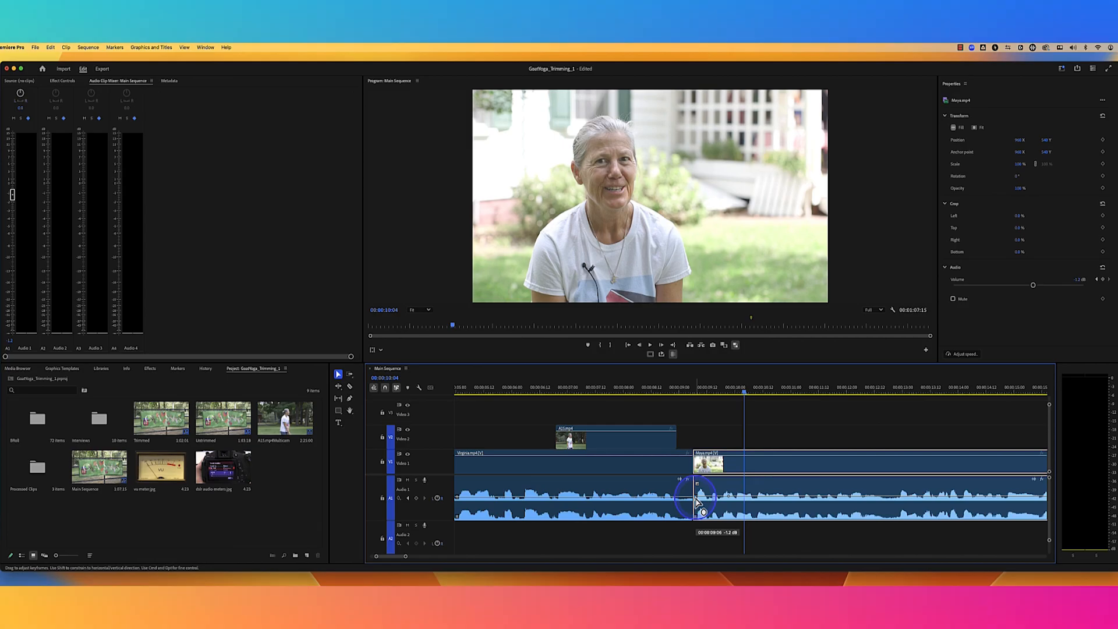
left_click(698, 502)
left_click(704, 391)
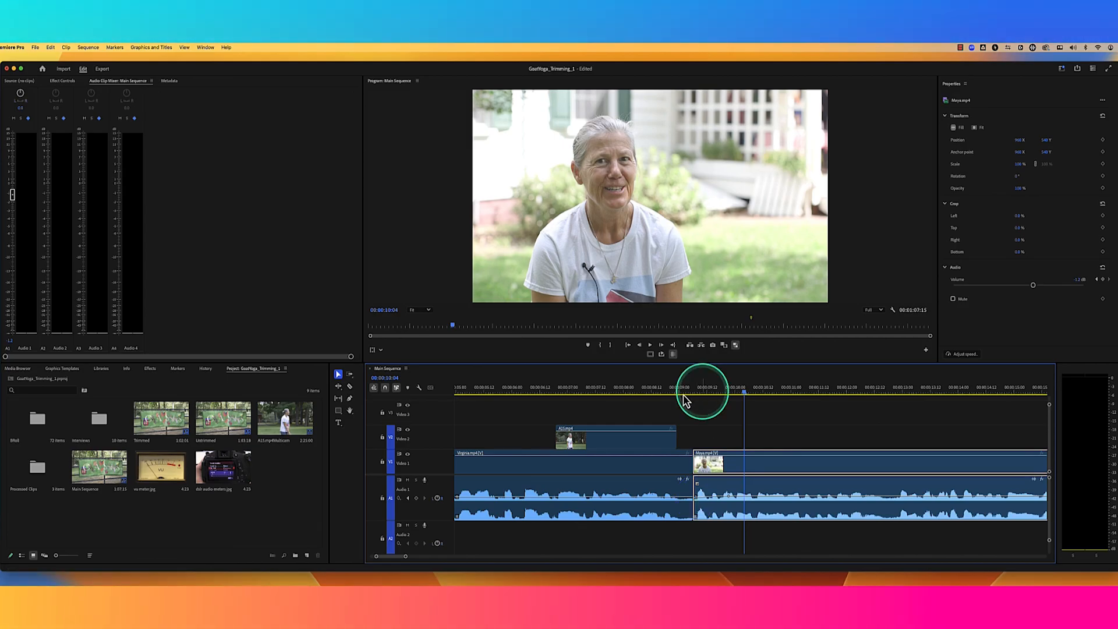
left_click(684, 395)
key("space")
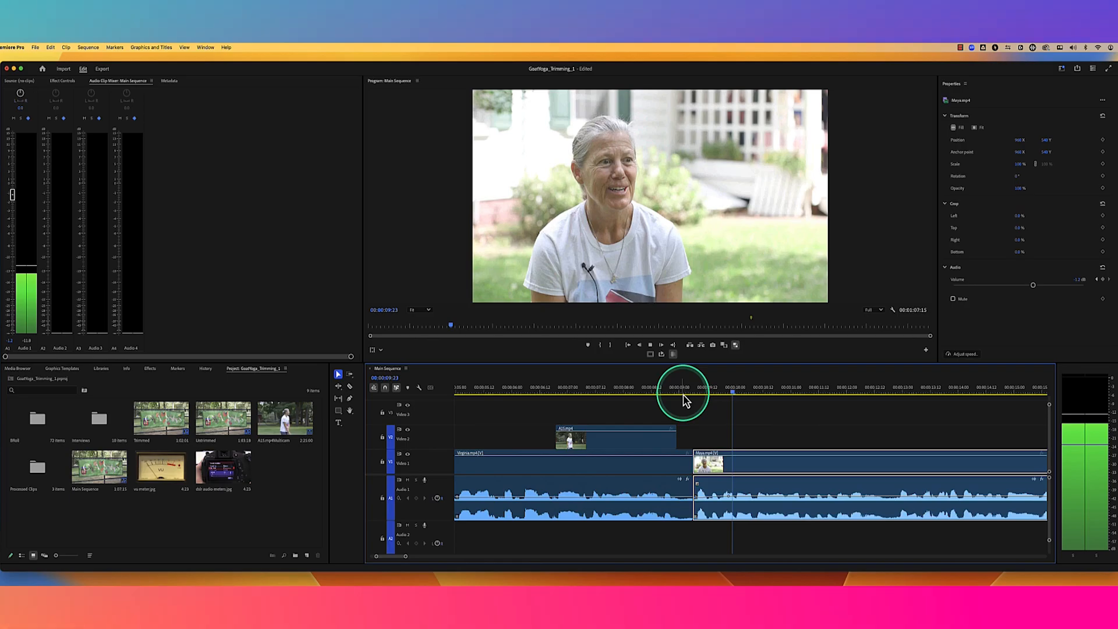
key("space")
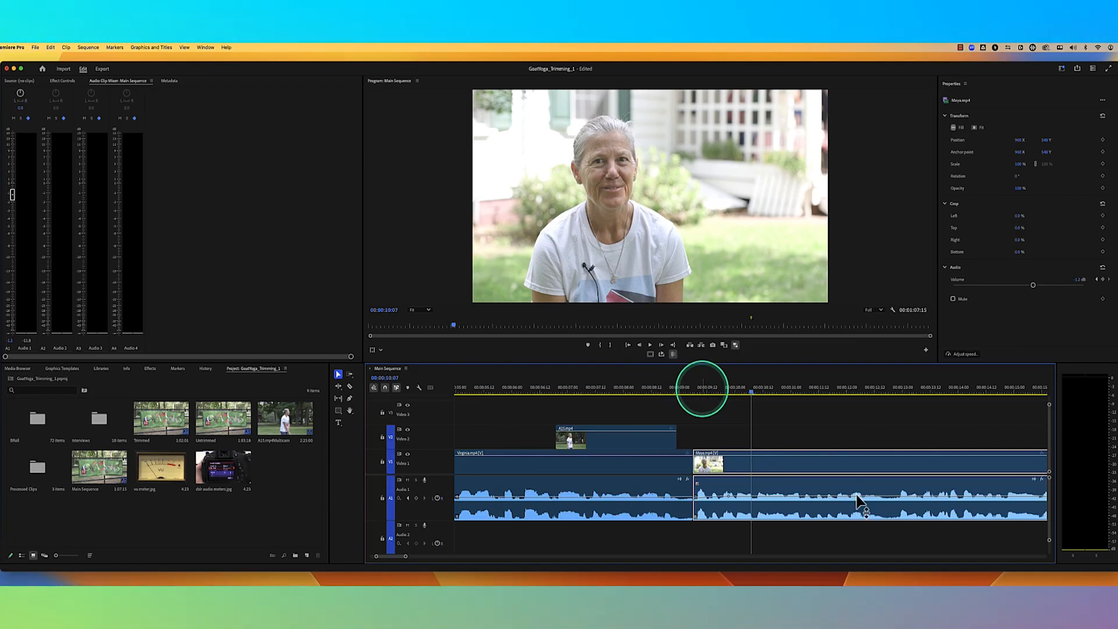
left_click(887, 494)
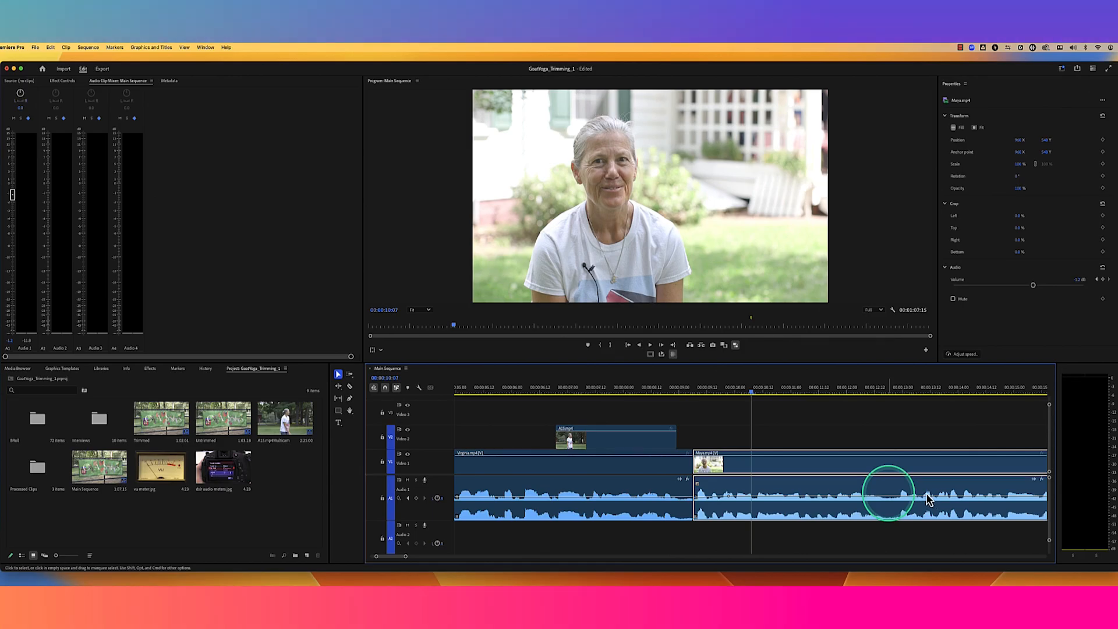
left_click(926, 494)
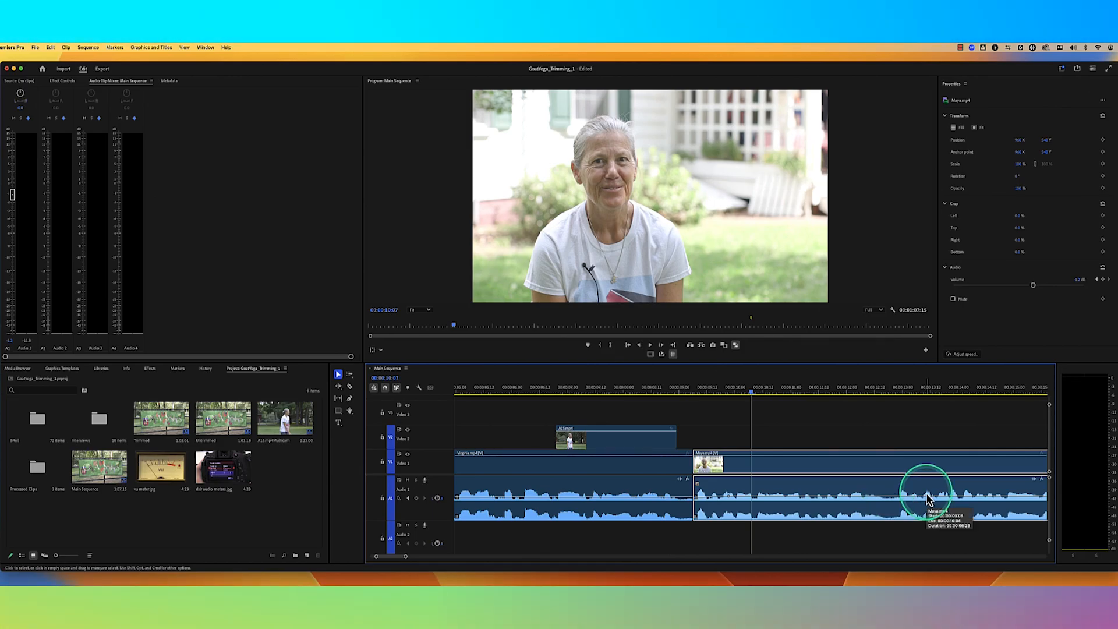
Replay the cut into Maya.mp4 from just before 00:00:09:06 to check the adjusted volume keyframes.
left_click(689, 393)
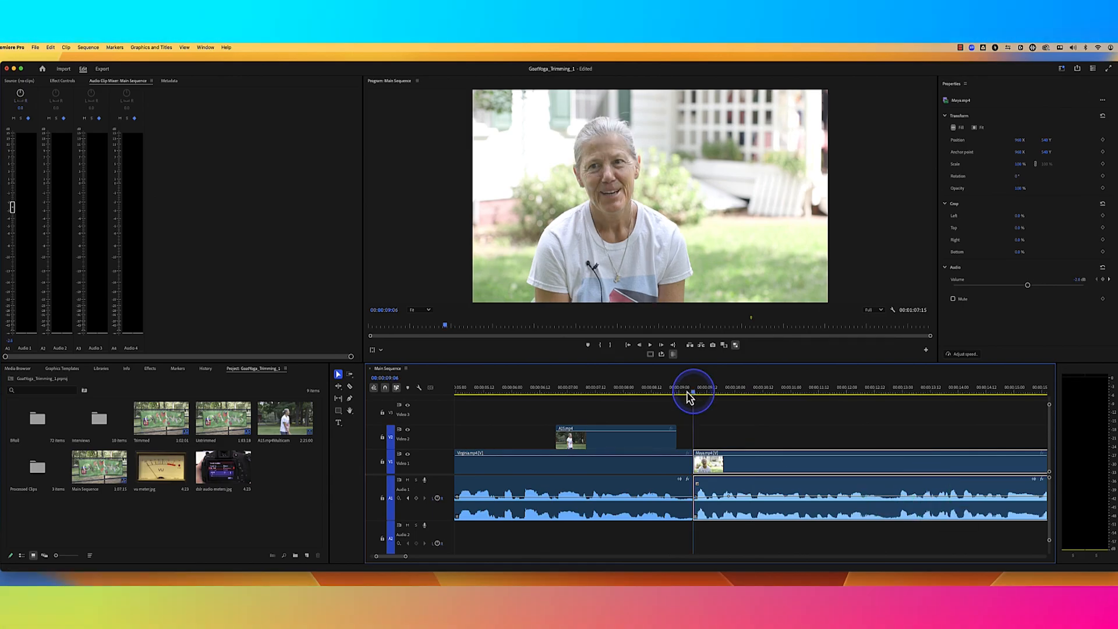
left_click(687, 393)
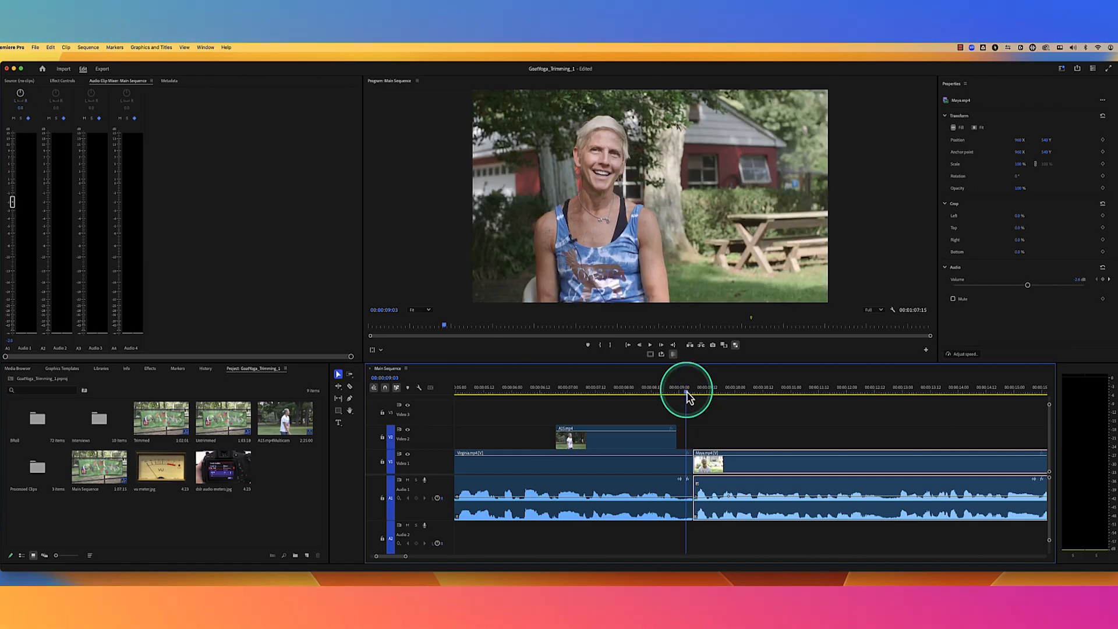
key("space")
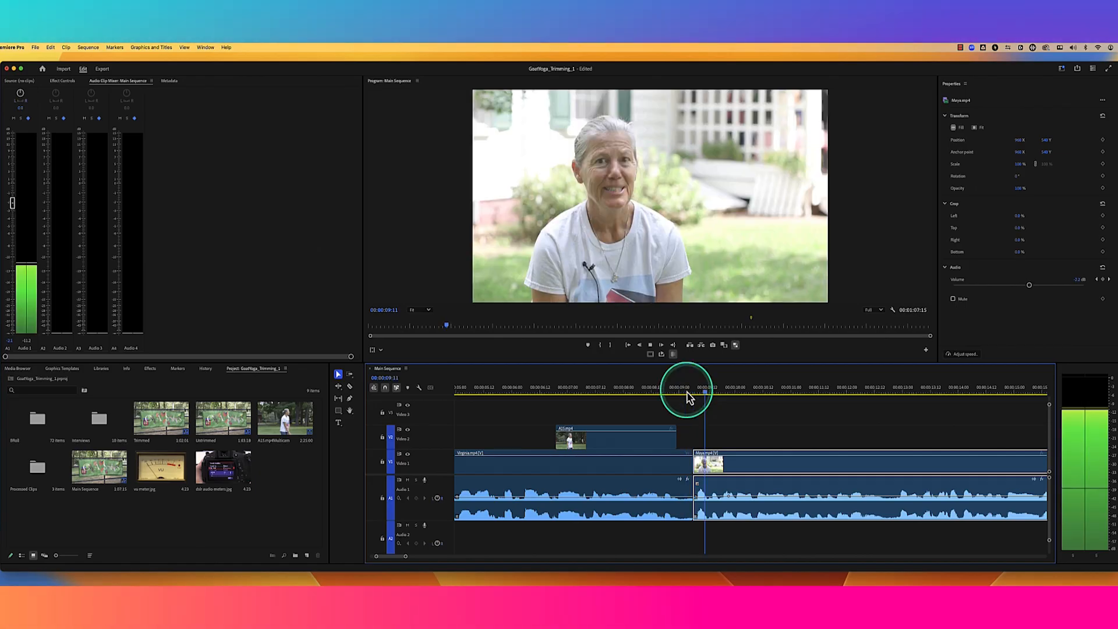
left_click(711, 462)
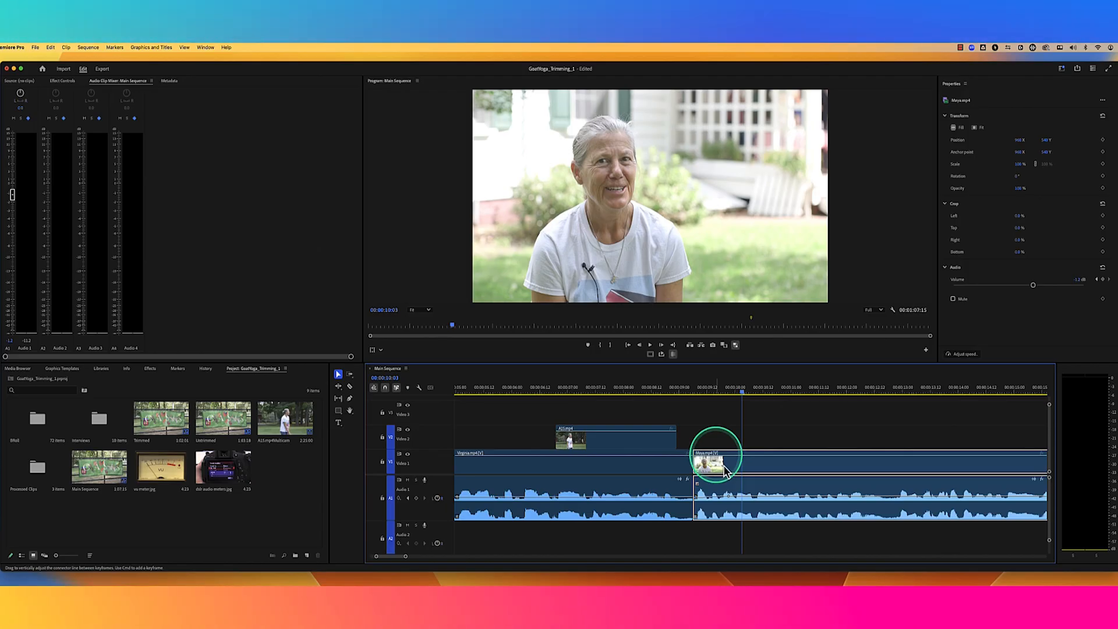
left_click(689, 400)
key("space")
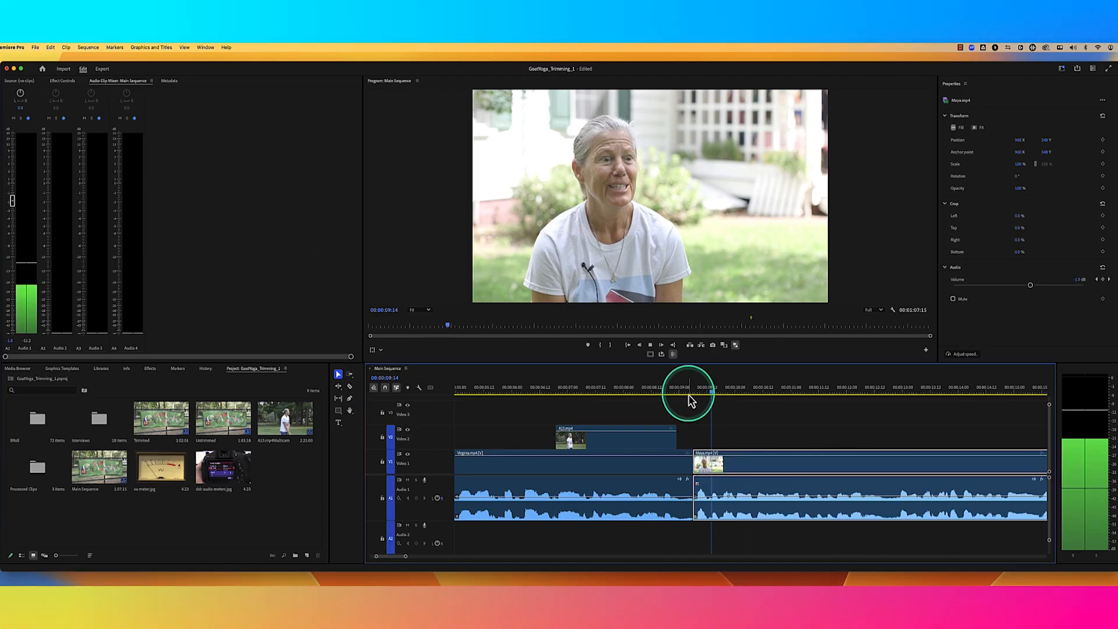
key("space")
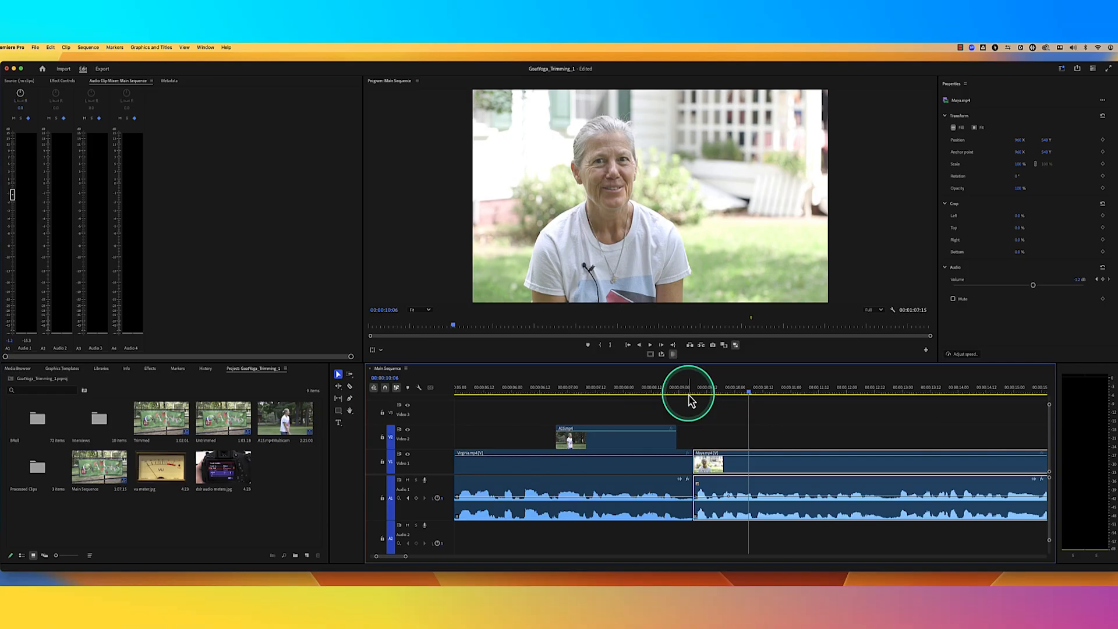
Show the effect settings of Maya.mp4 and compare its audio level before, between and after the volume keyframes.
left_click(735, 396)
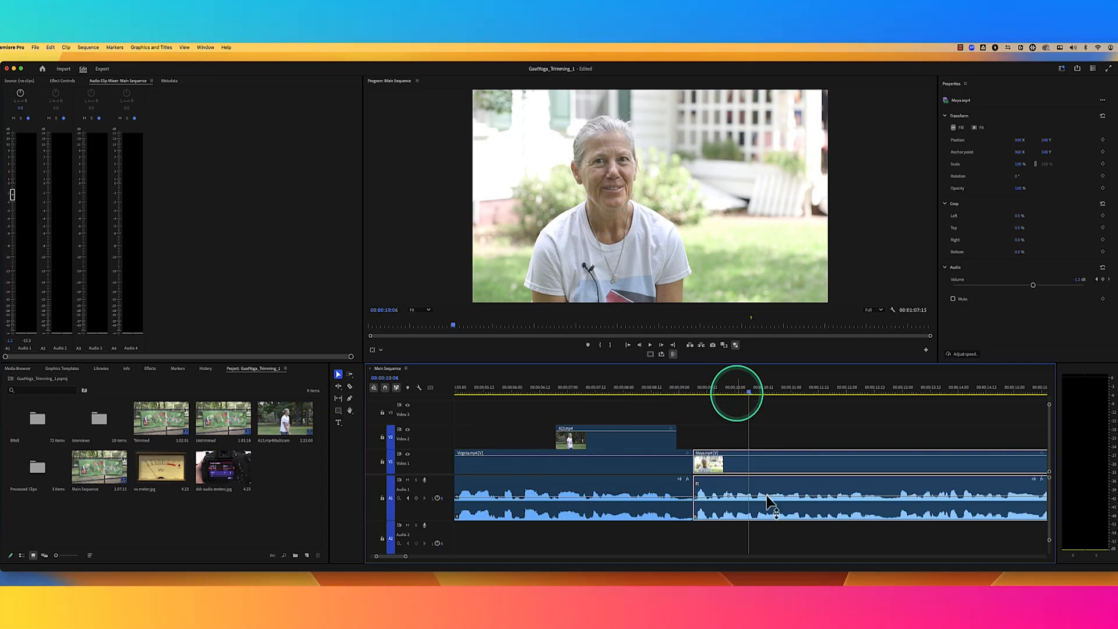
left_click(705, 397)
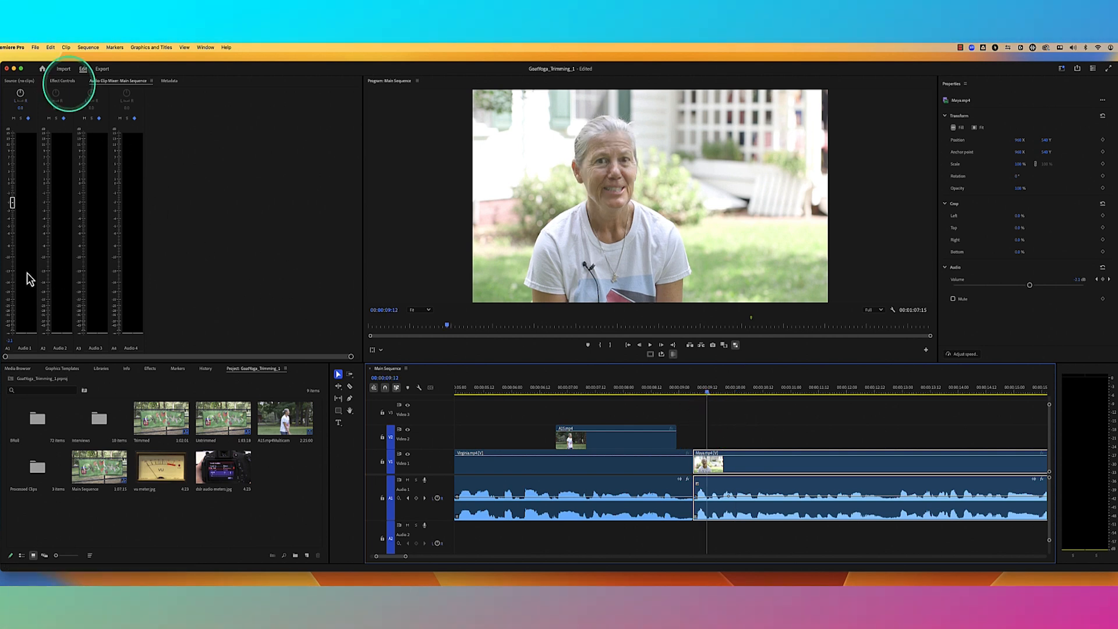
left_click(67, 82)
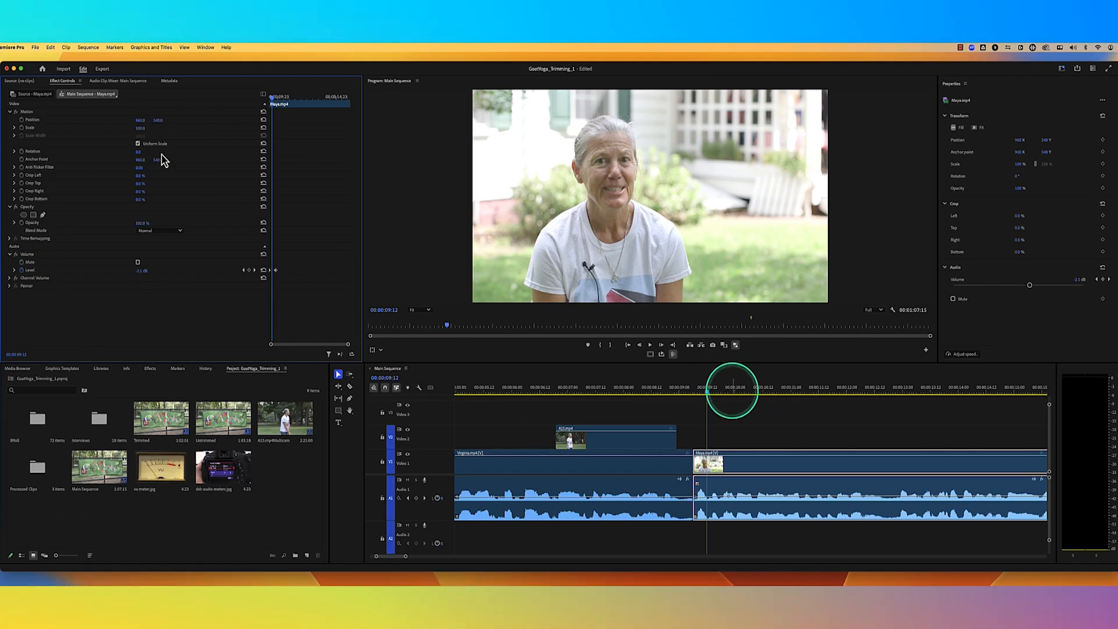
left_click(741, 389)
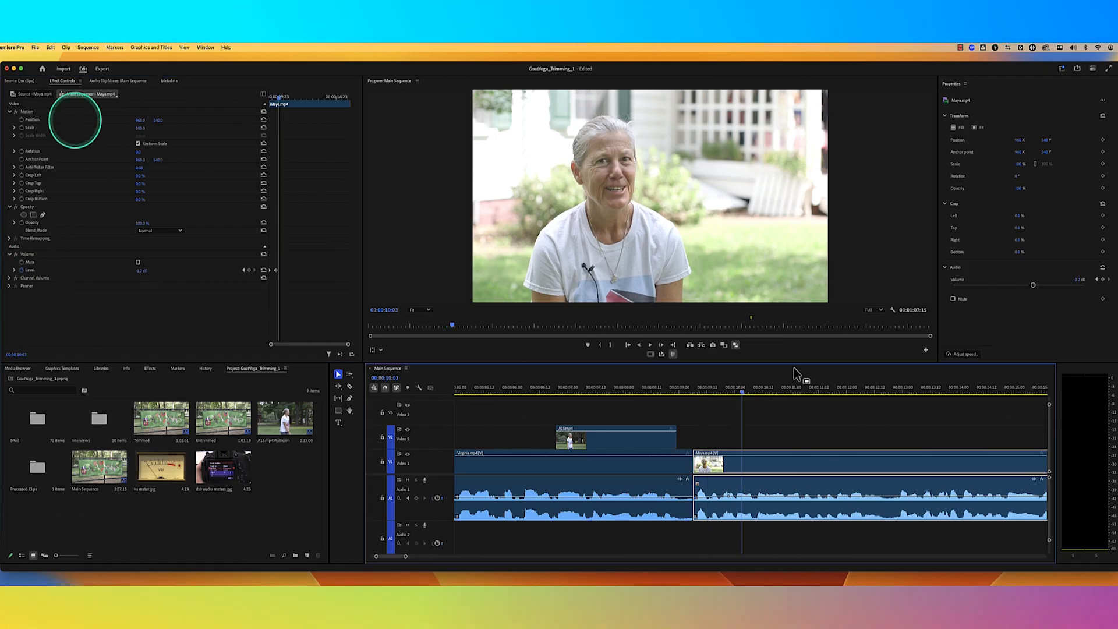
left_click(695, 393)
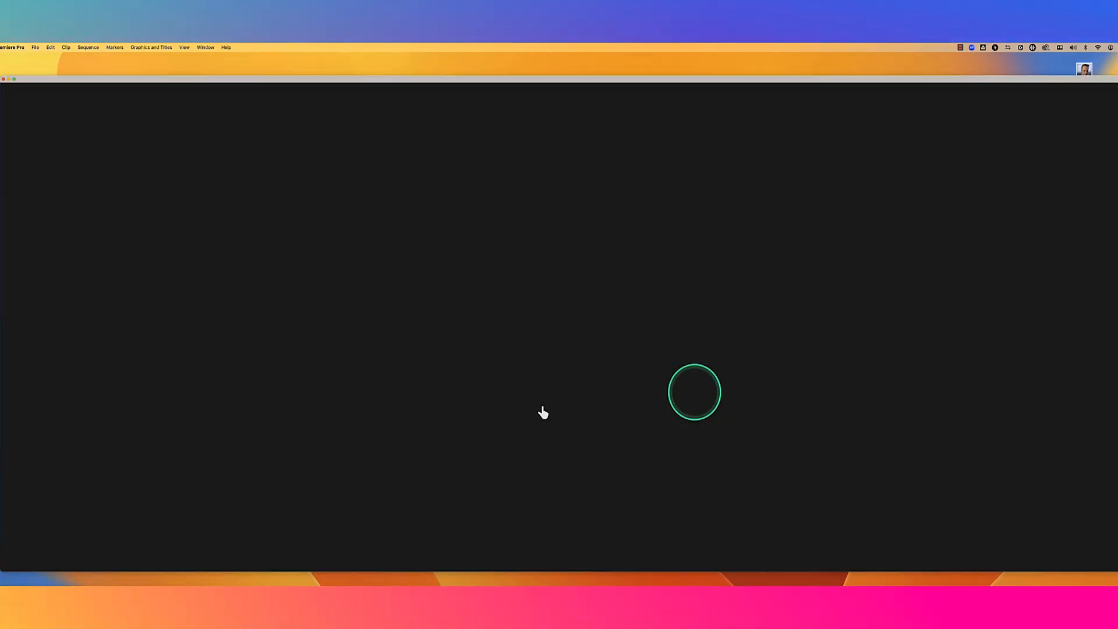
Switch back to the recent Lab 2 project and play Lab 2_Edit from the start past the music's fade-down.
left_click(386, 408)
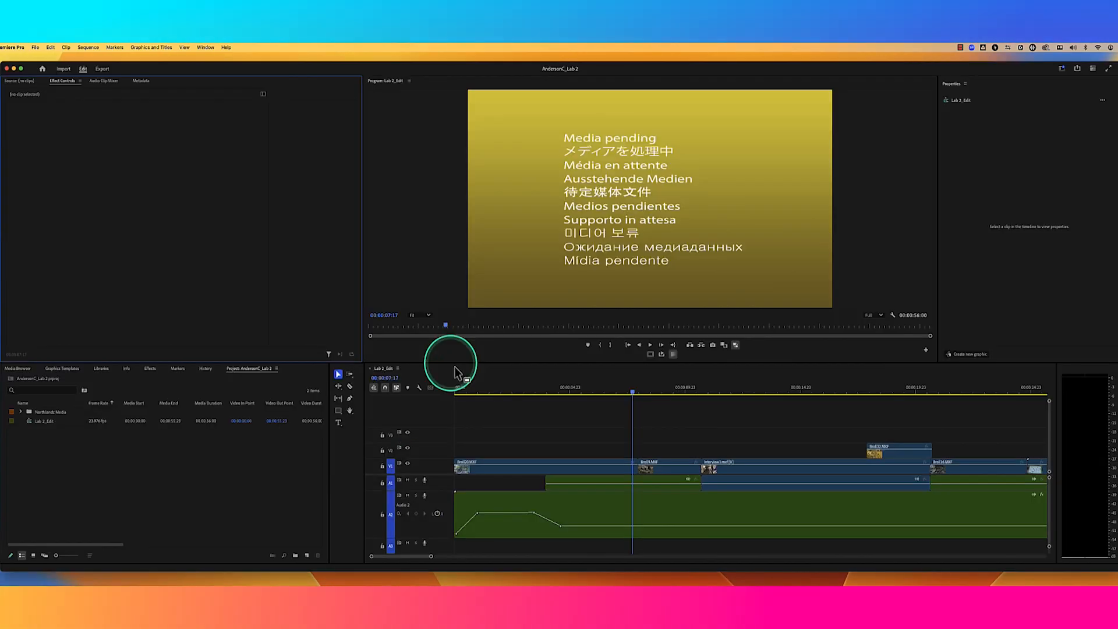
mouse_move(560, 392)
left_mouse_down()
mouse_move(574, 391)
mouse_move(552, 391)
left_mouse_up()
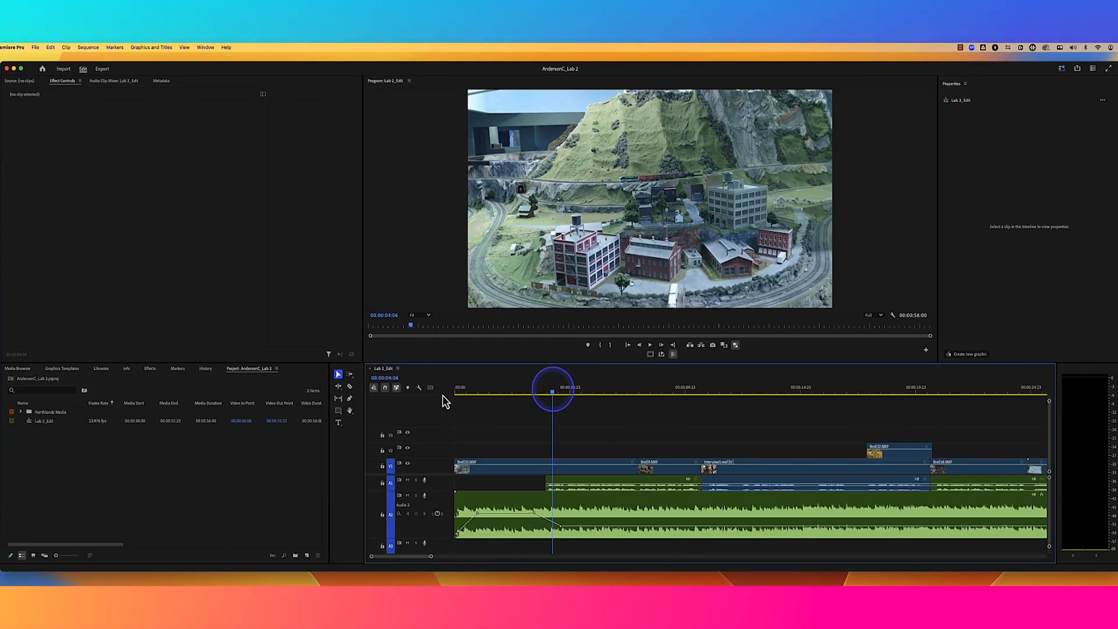
left_click_drag(552, 392, 442, 395)
key("space")
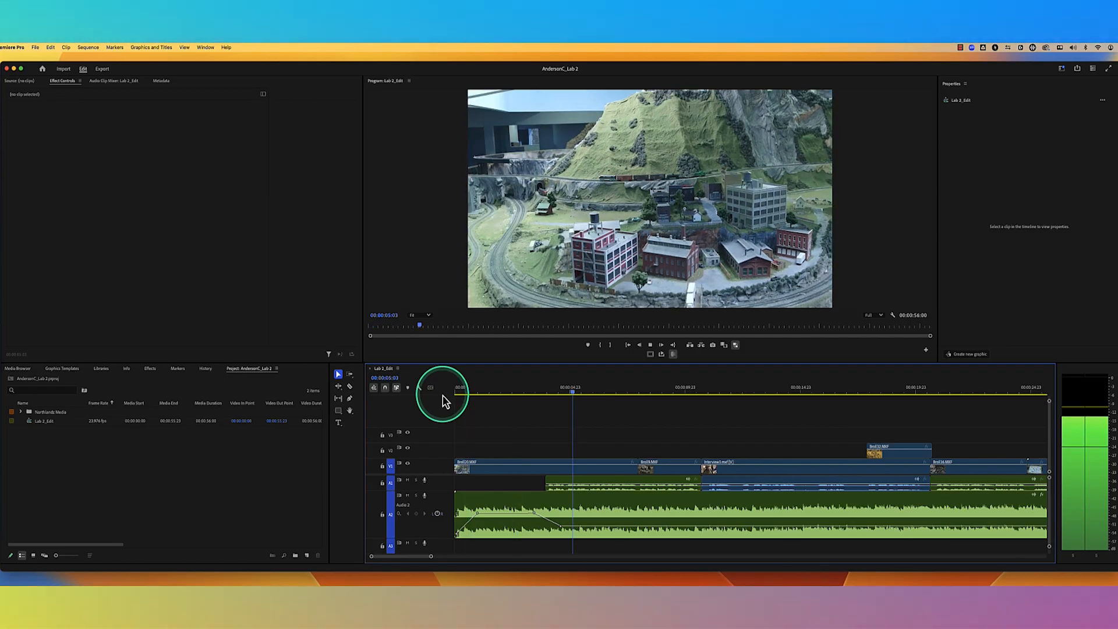
key("space")
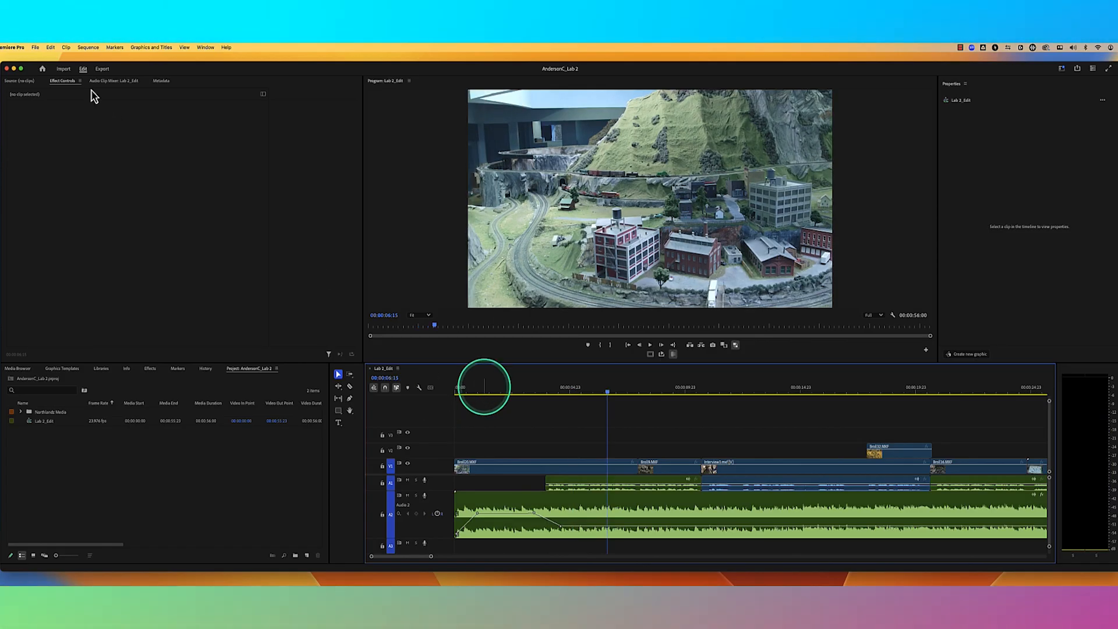
Select TrainMusic.wav, magnify its effect timeline to separate the volume keyframes, and return to the start of the sequence.
left_click(484, 387)
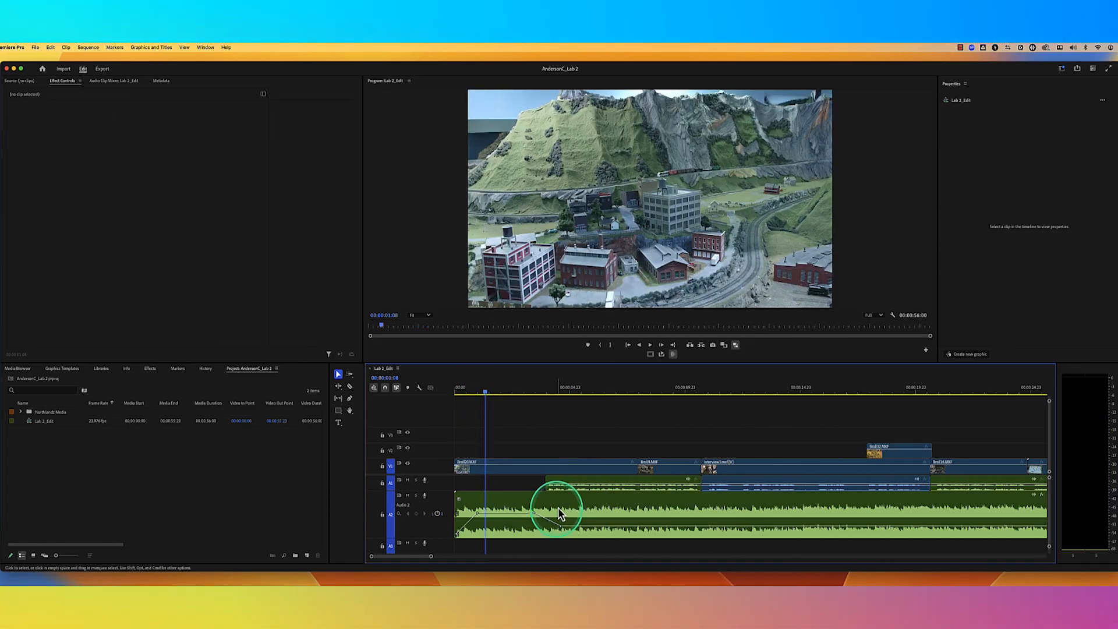
left_click(556, 509)
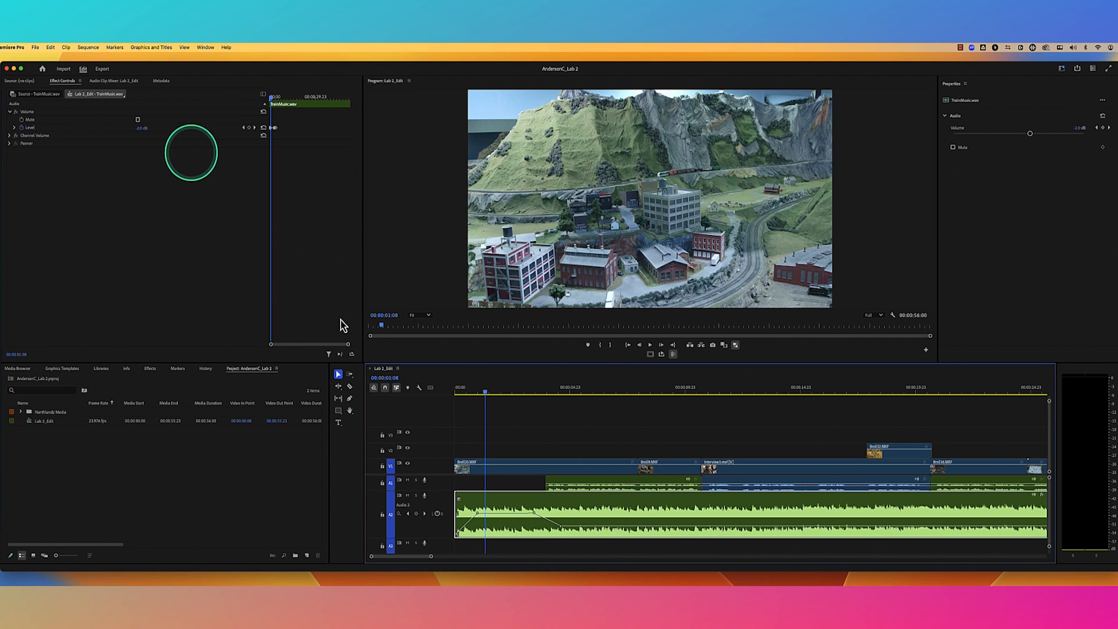
left_click_drag(348, 345, 314, 344)
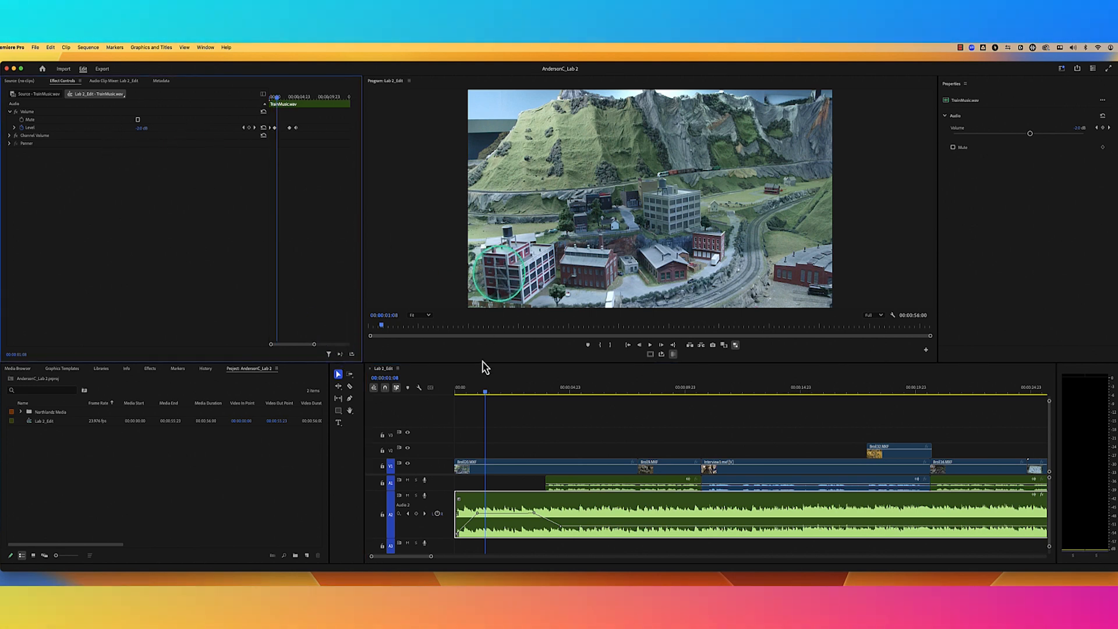
left_click(407, 388)
key("Home")
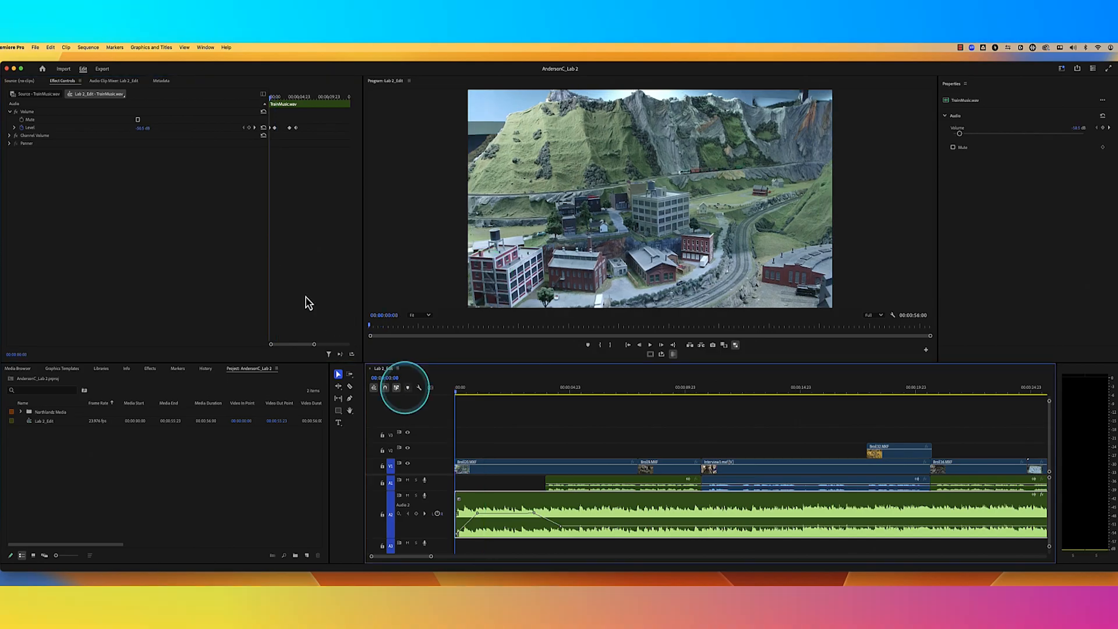
Examine TrainMusic.wav's volume level at several points along its opening fade-up and after the fade-down.
left_click(472, 394)
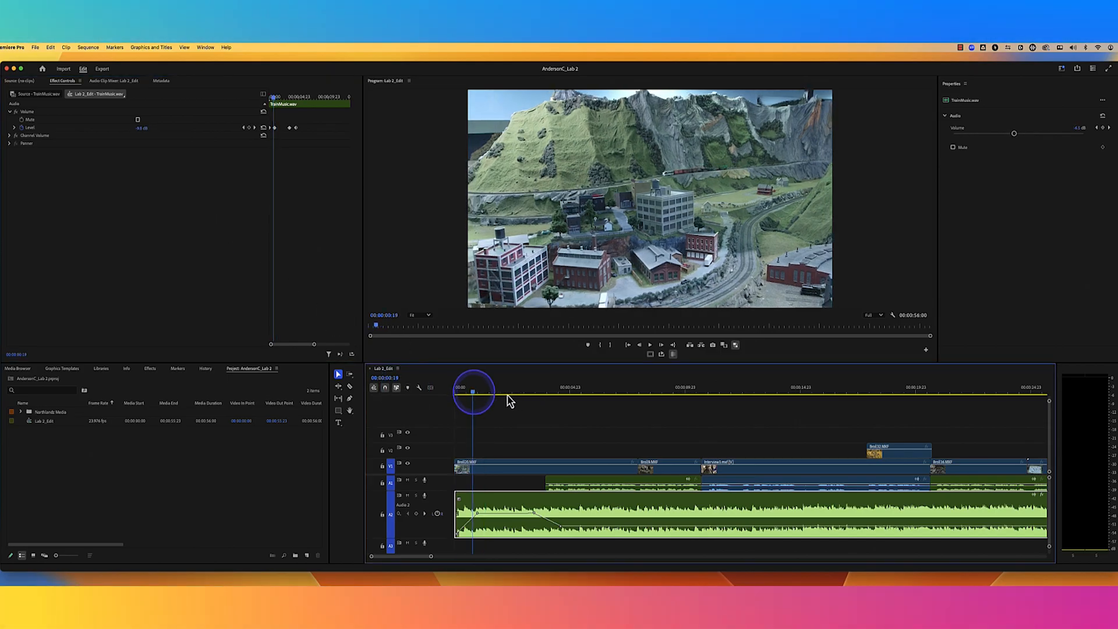
left_click(507, 398)
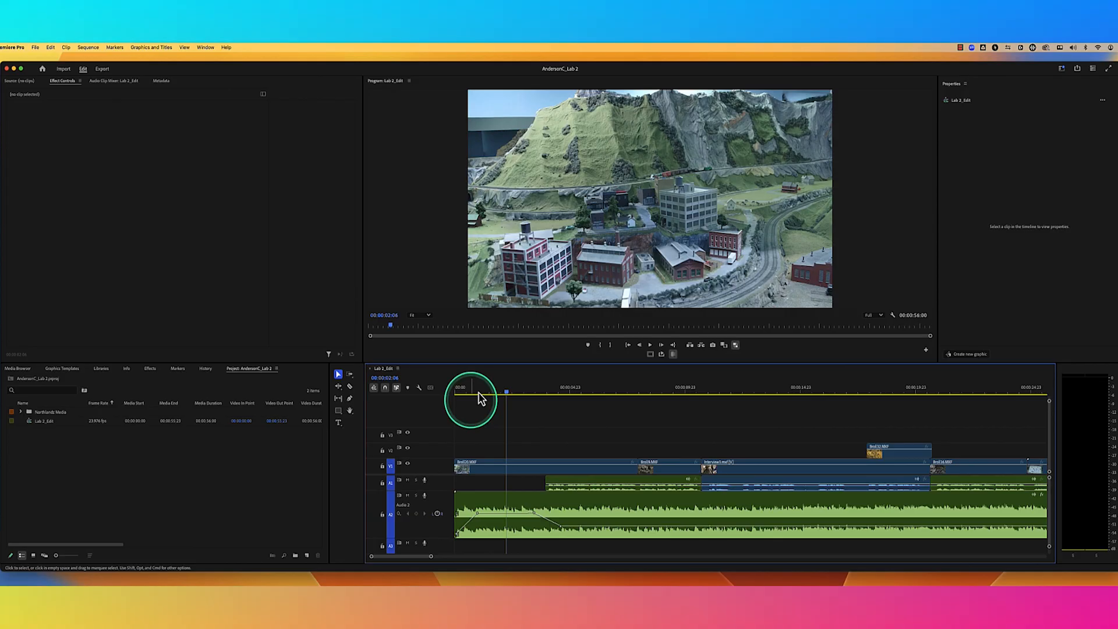
left_click(477, 394)
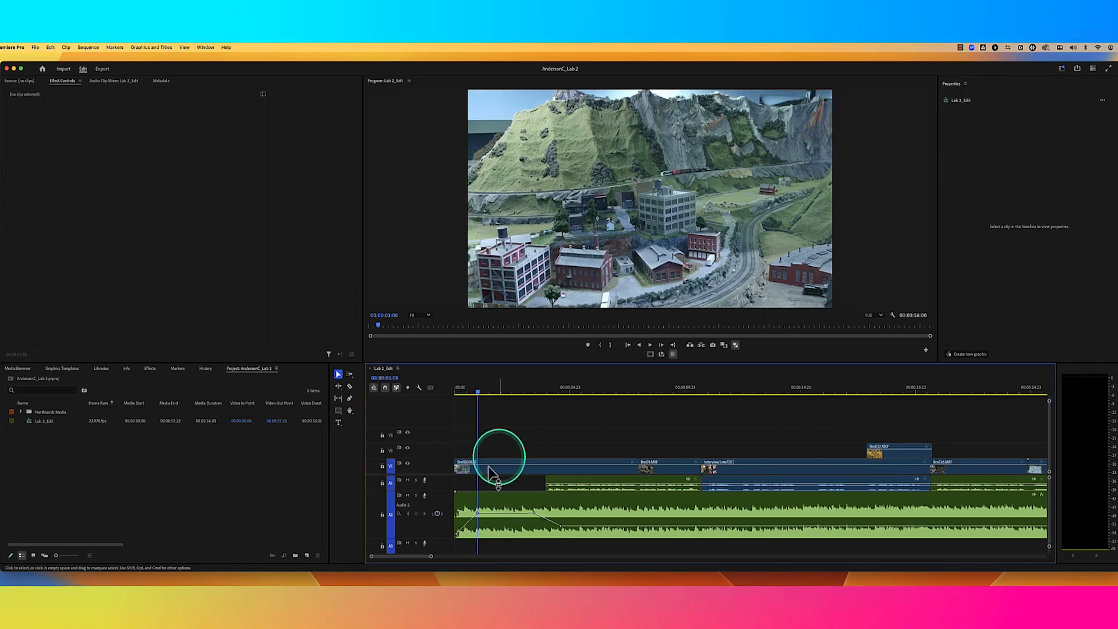
left_click(524, 506)
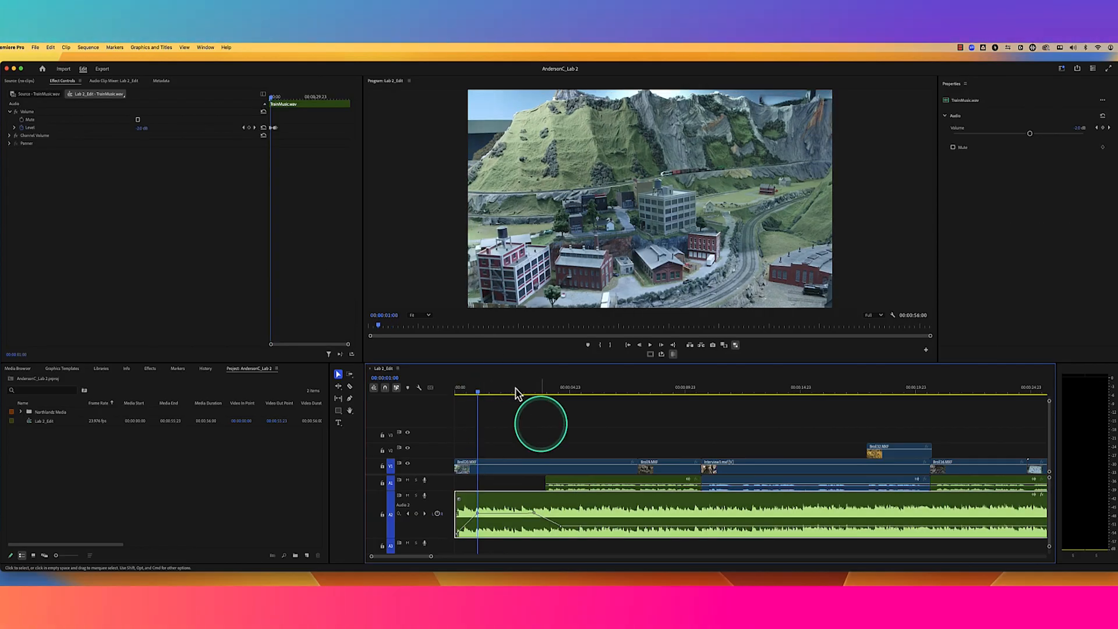
left_click(601, 392)
left_click(626, 393)
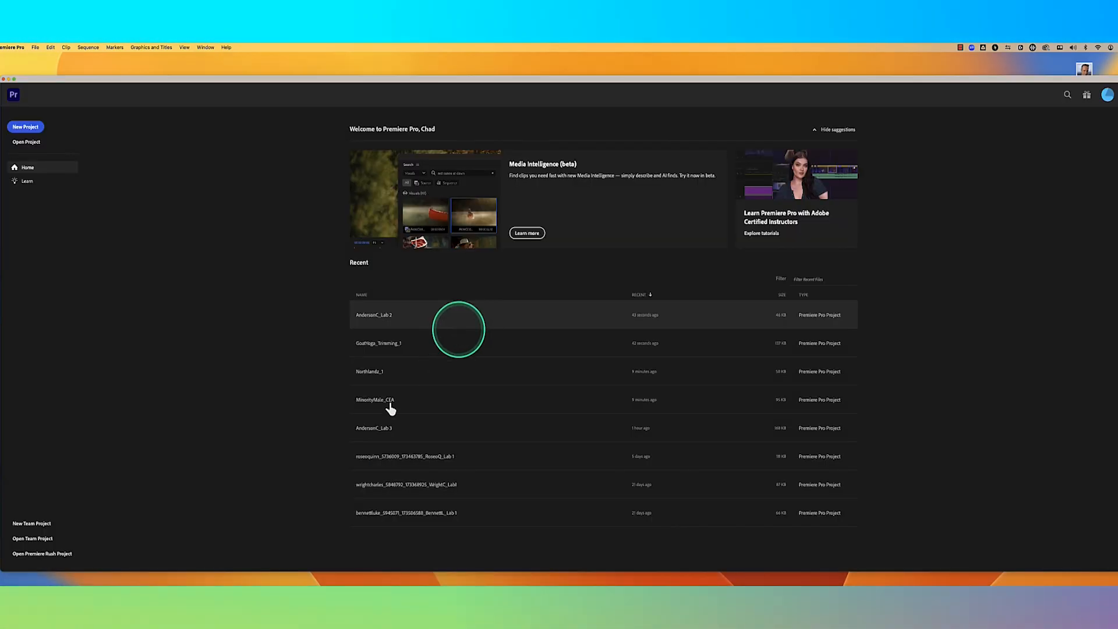
Open the recent project MinorityMale_CEA, select the music file in its Audio bin, and close the bin.
left_click(376, 401)
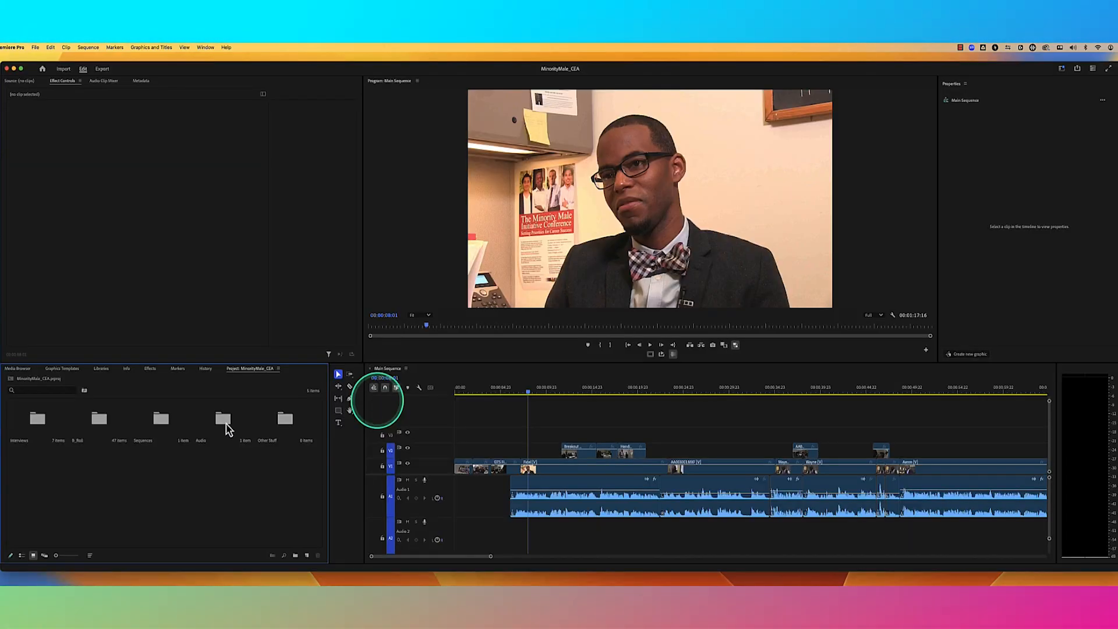
left_click(228, 425)
double_click(228, 425)
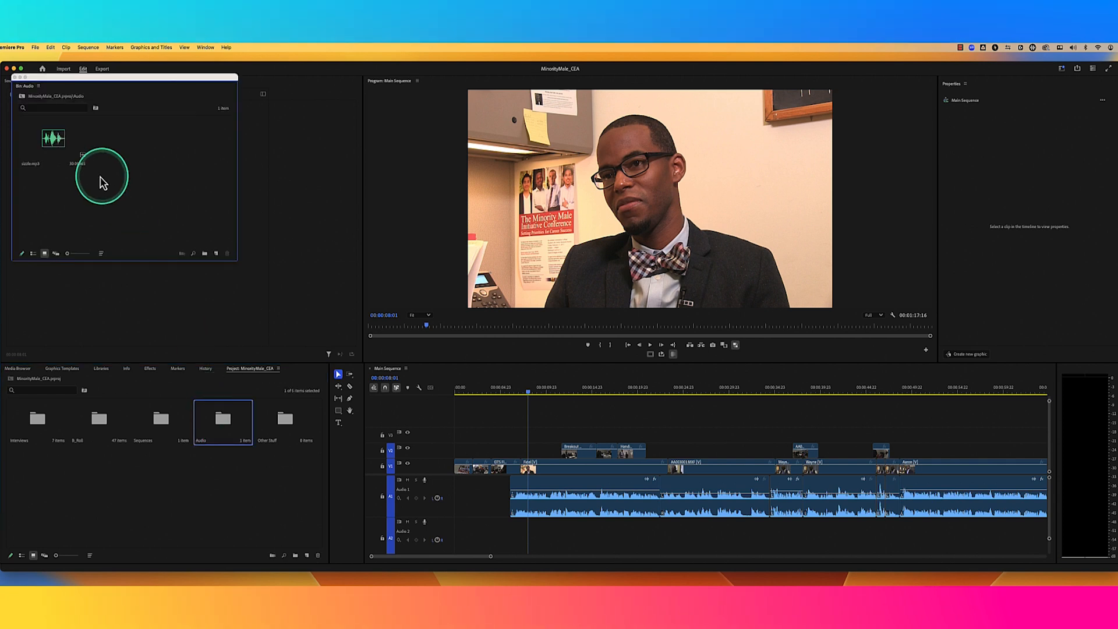
left_click(53, 142)
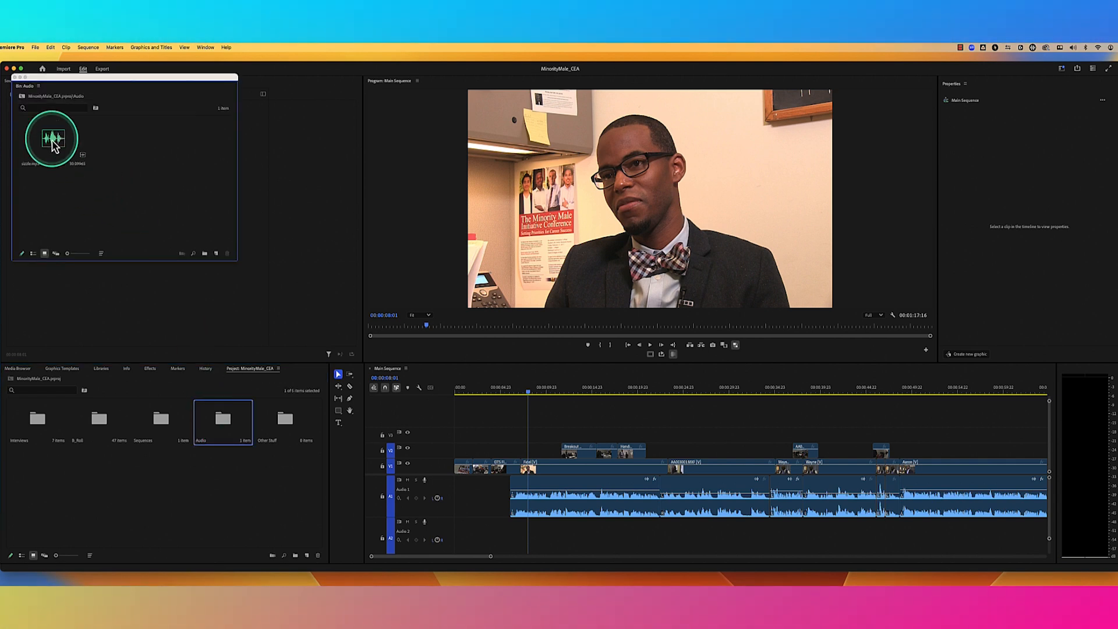
left_click(25, 89)
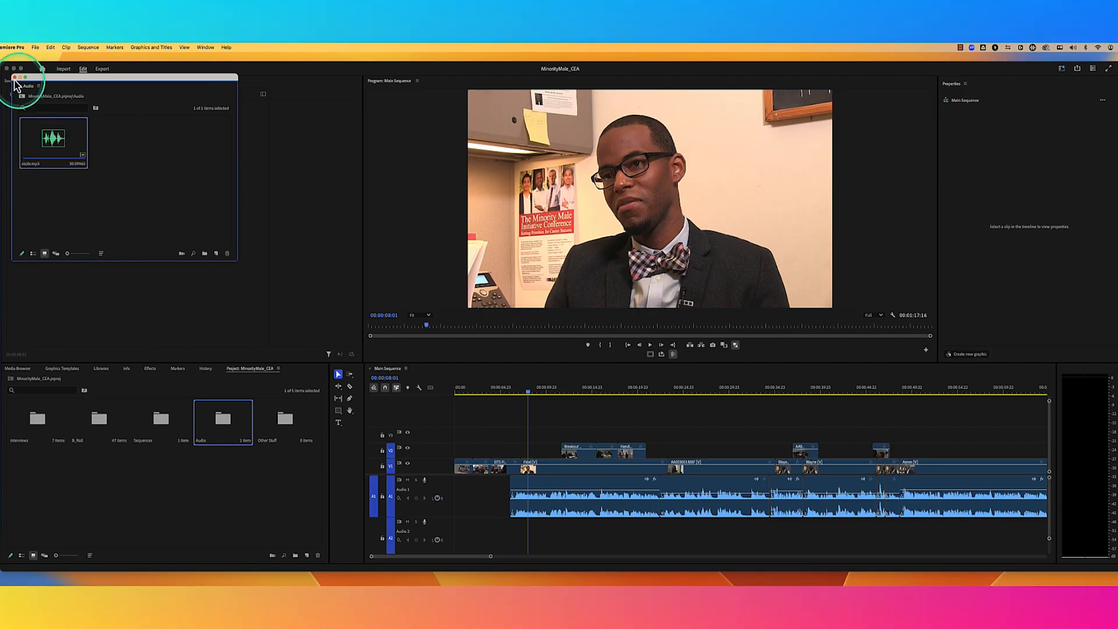
left_click(15, 77)
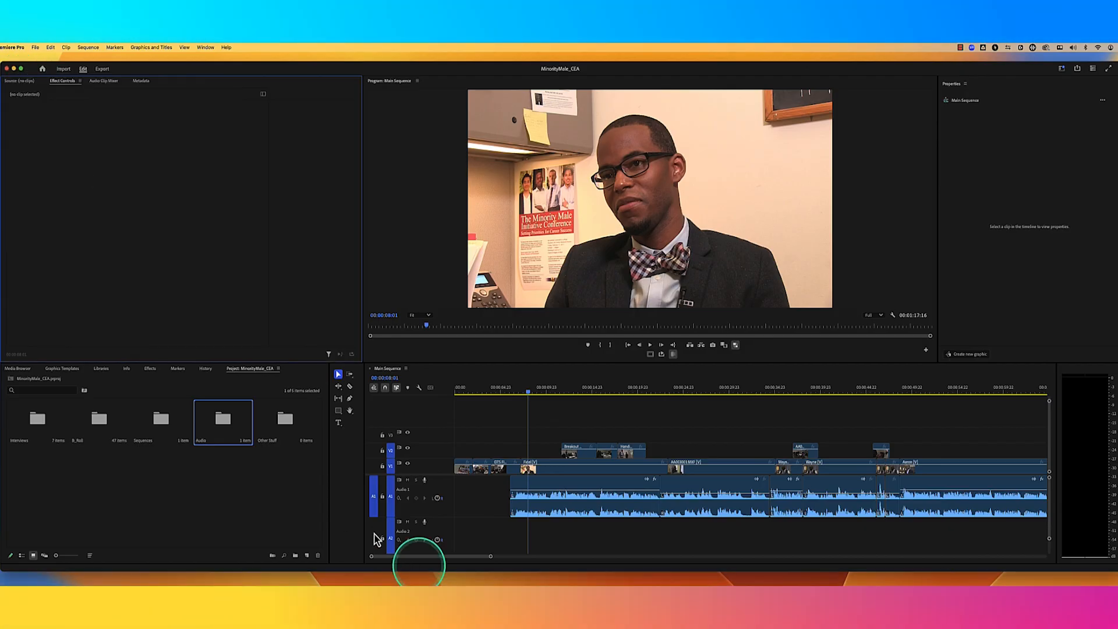
Route the source audio to track A2 and mark In and Out points spanning the whole Main Sequence.
left_click(501, 390)
left_click(462, 401)
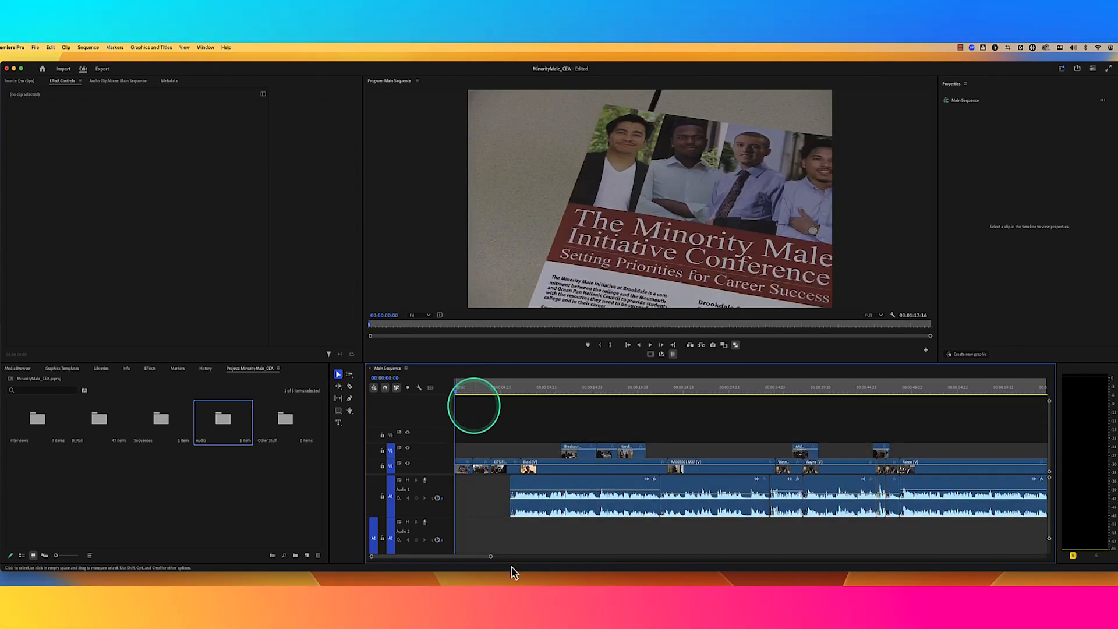
key("End")
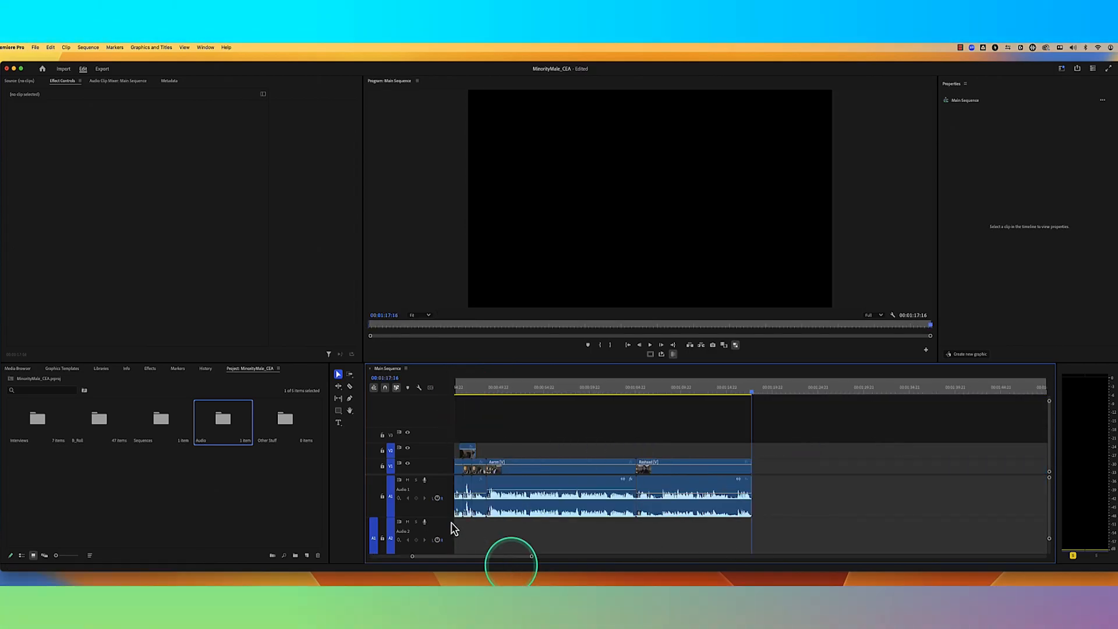
left_click(424, 502)
left_click(499, 559)
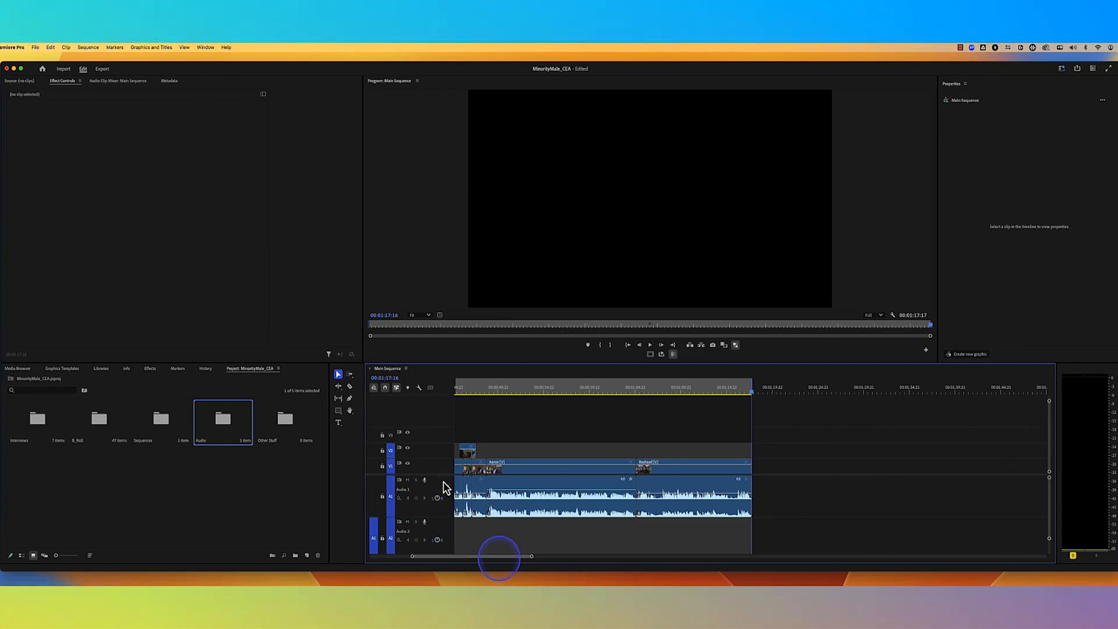
left_click_drag(499, 557, 453, 557)
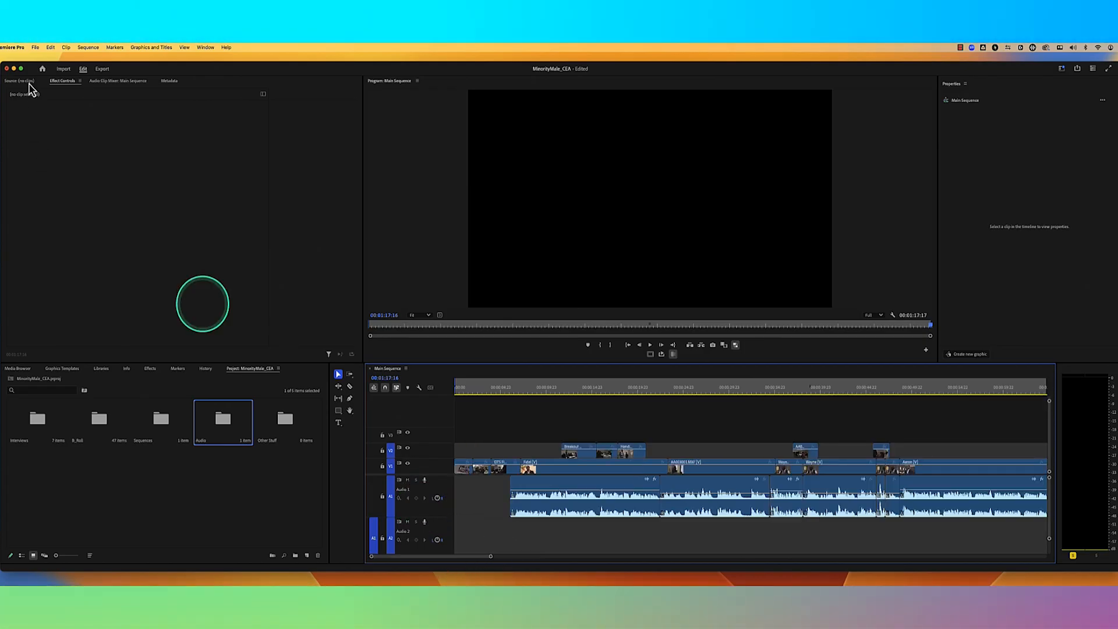
Load the music file from the Audio bin into the Source Monitor and close the bin window.
left_click(211, 421)
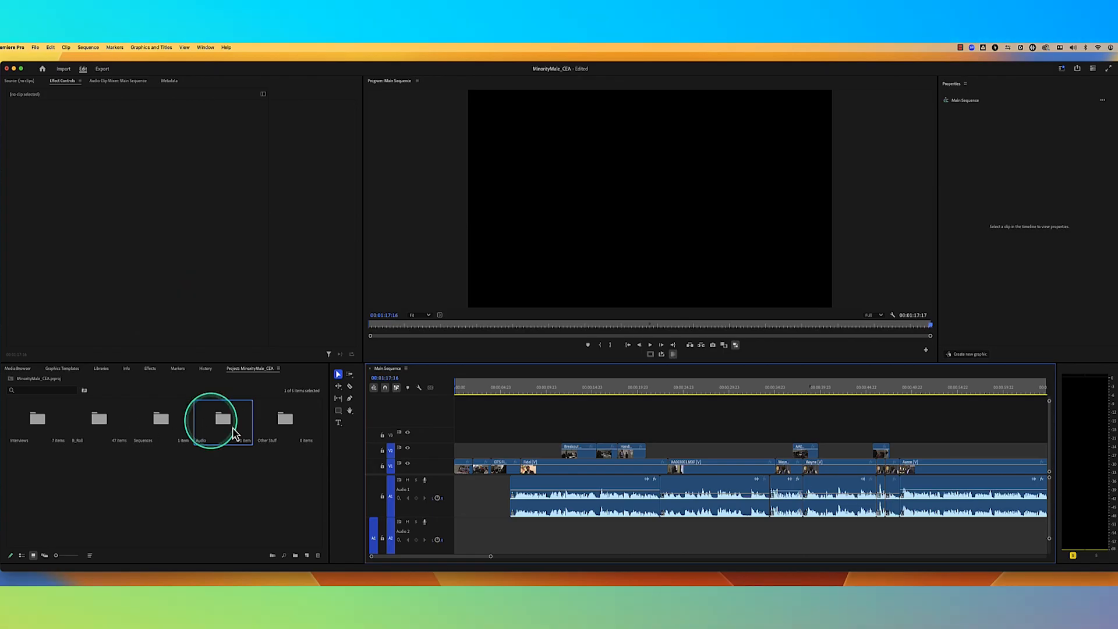
double_click(222, 427)
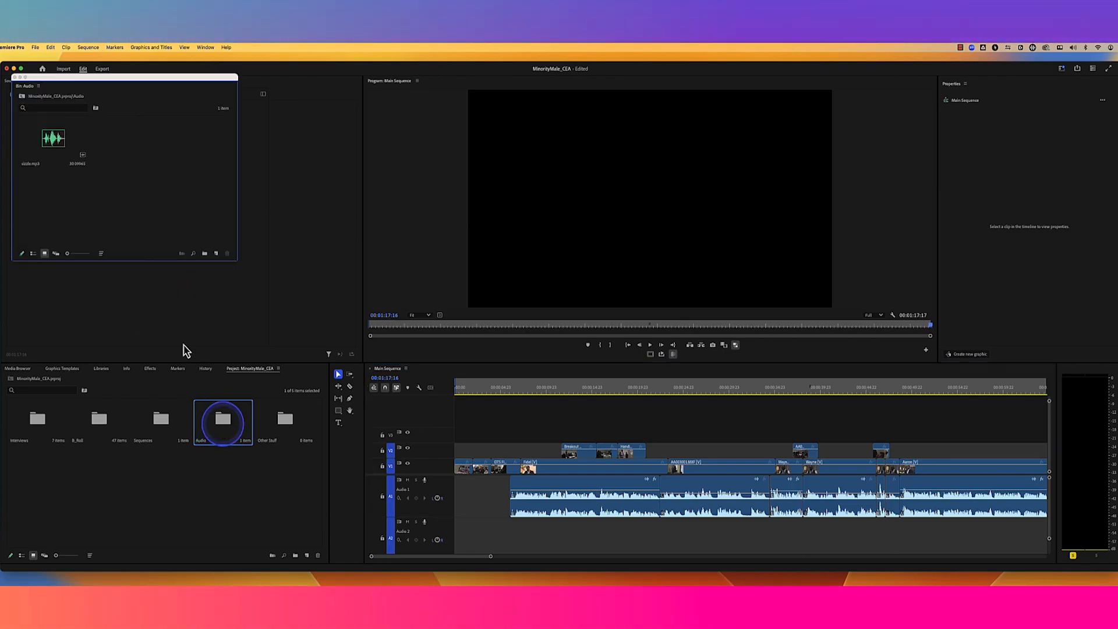
left_click(58, 146)
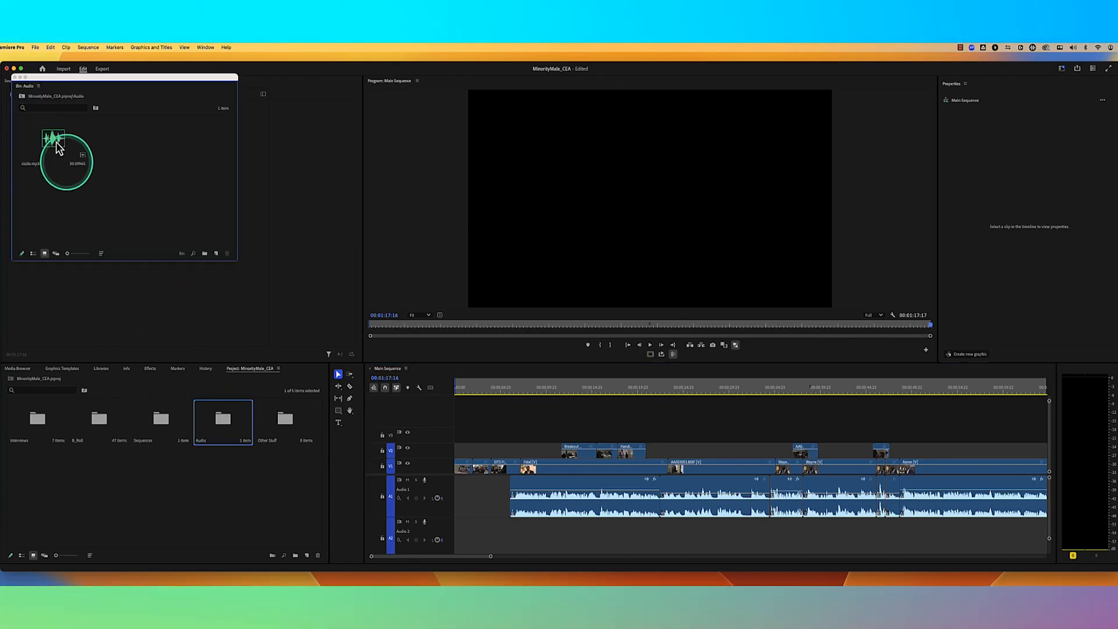
left_click(17, 83)
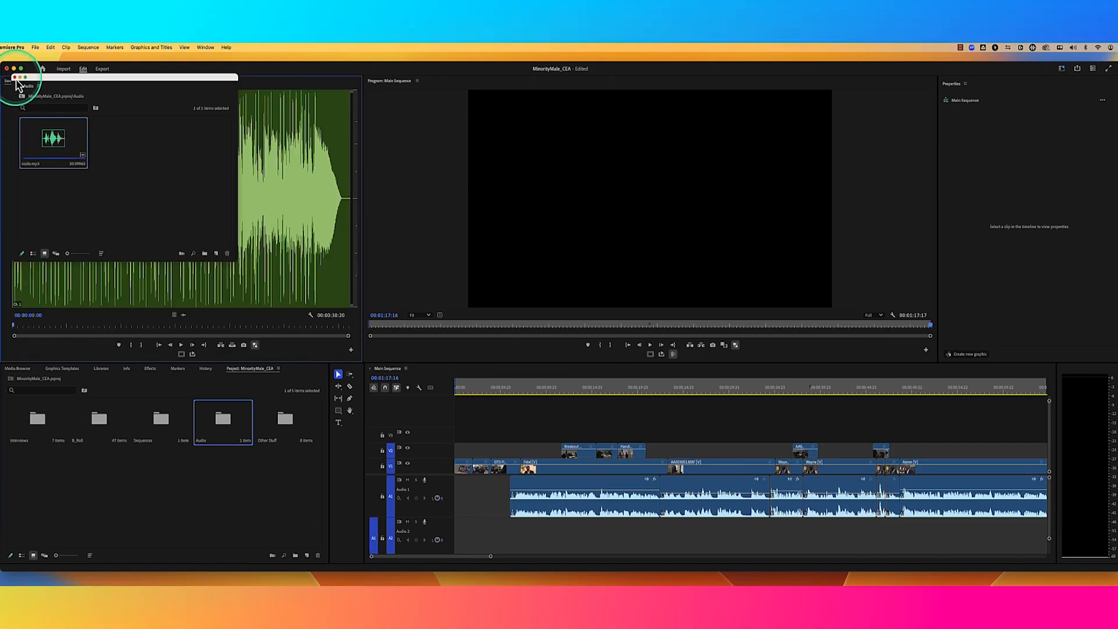
left_click(314, 395)
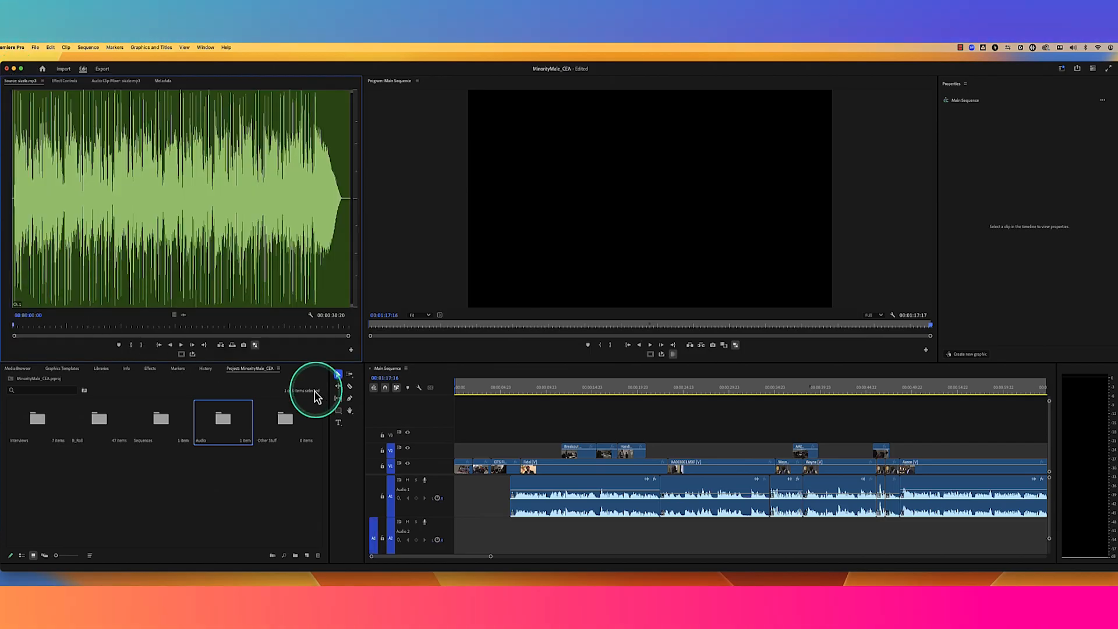
Shorten the sequence's marked range to end at 00:00:09:23 and overwrite the music from its start onto track A2.
left_click(233, 347)
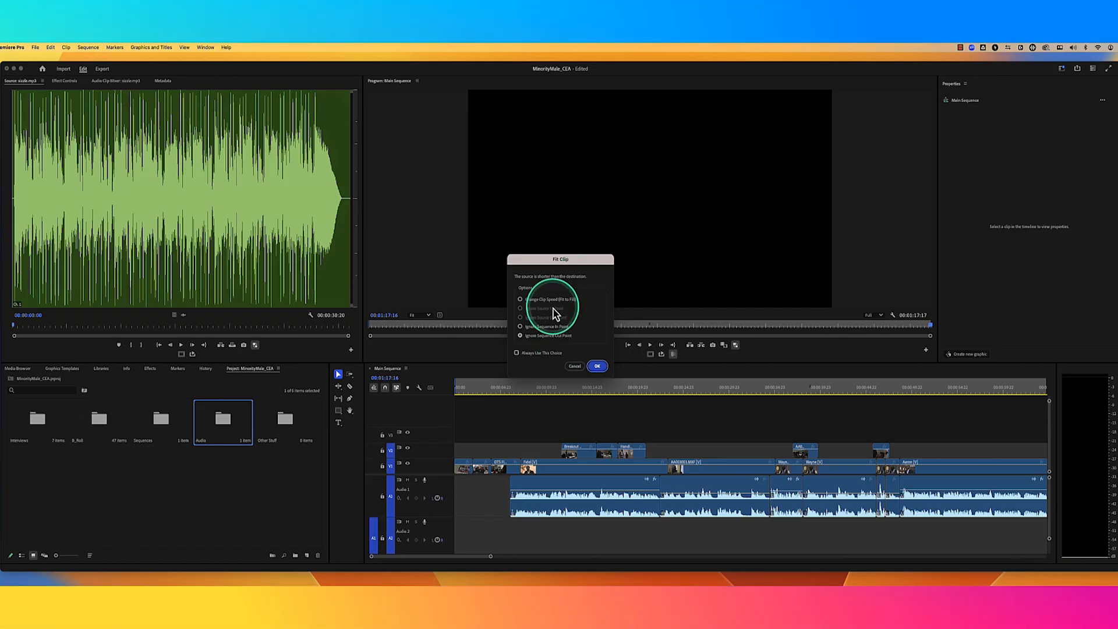
left_click(575, 366)
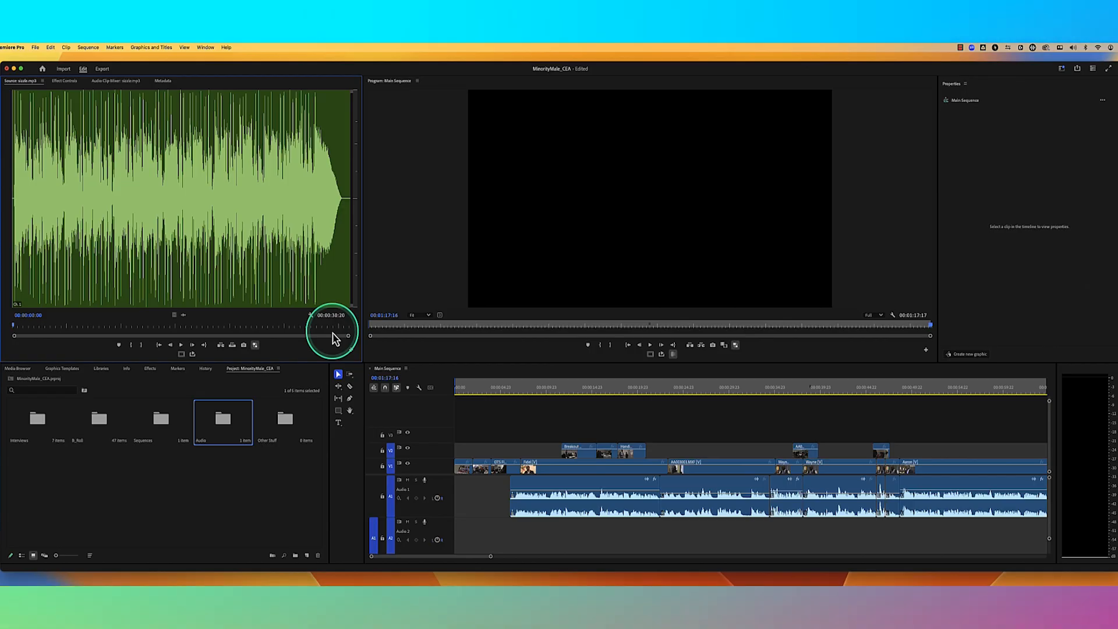
left_click(545, 389)
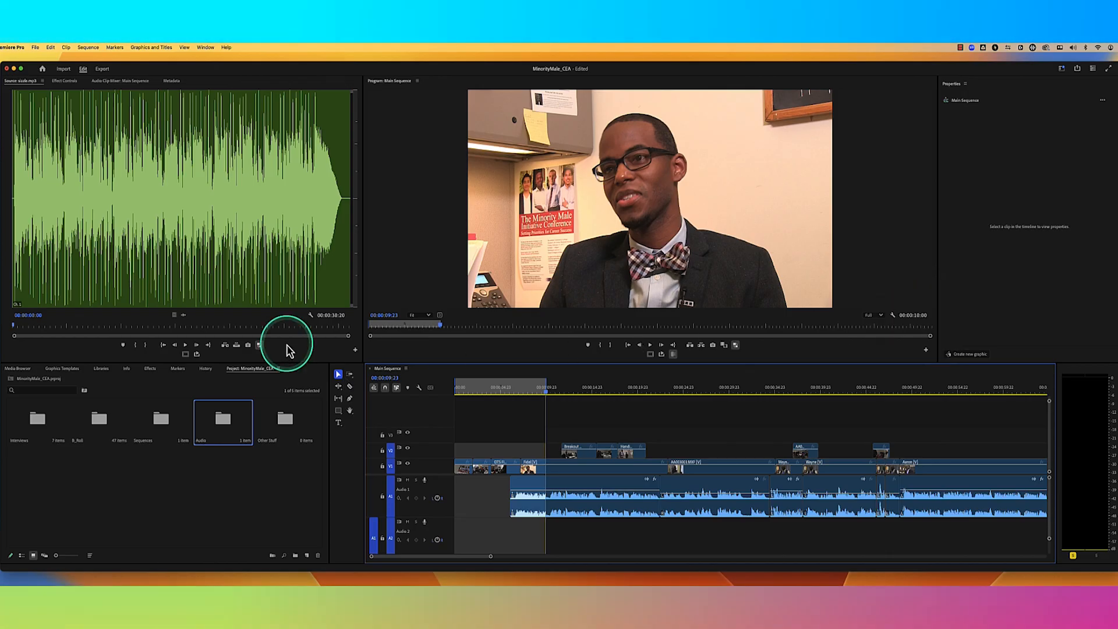
left_click(238, 347)
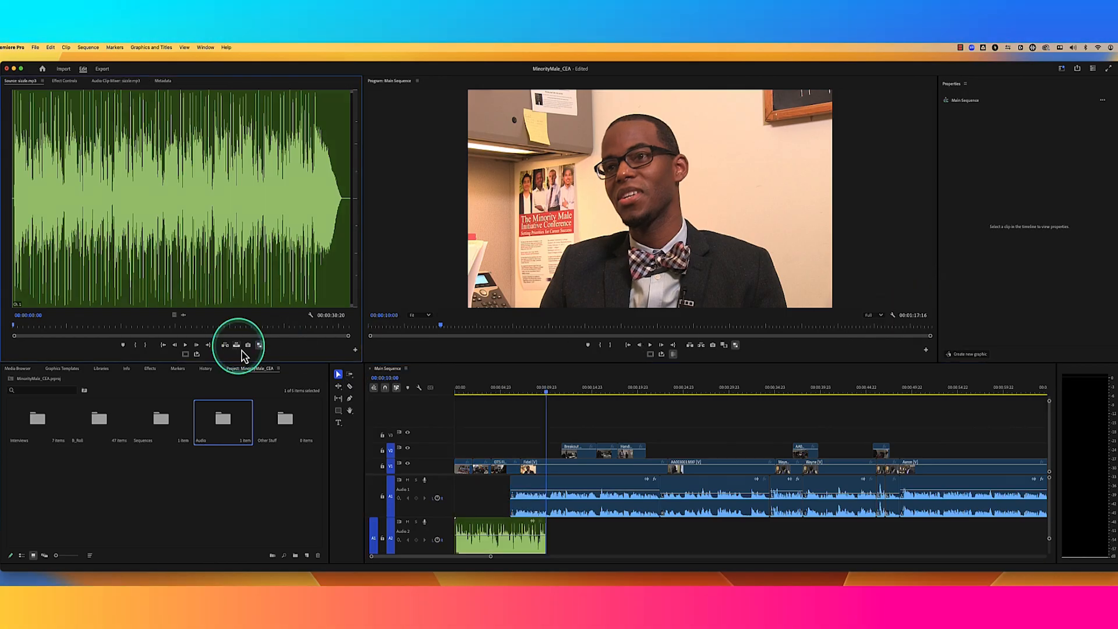
Trim the silence from the head of the music clip on A2 and move the clip to the sequence start.
left_click(455, 395)
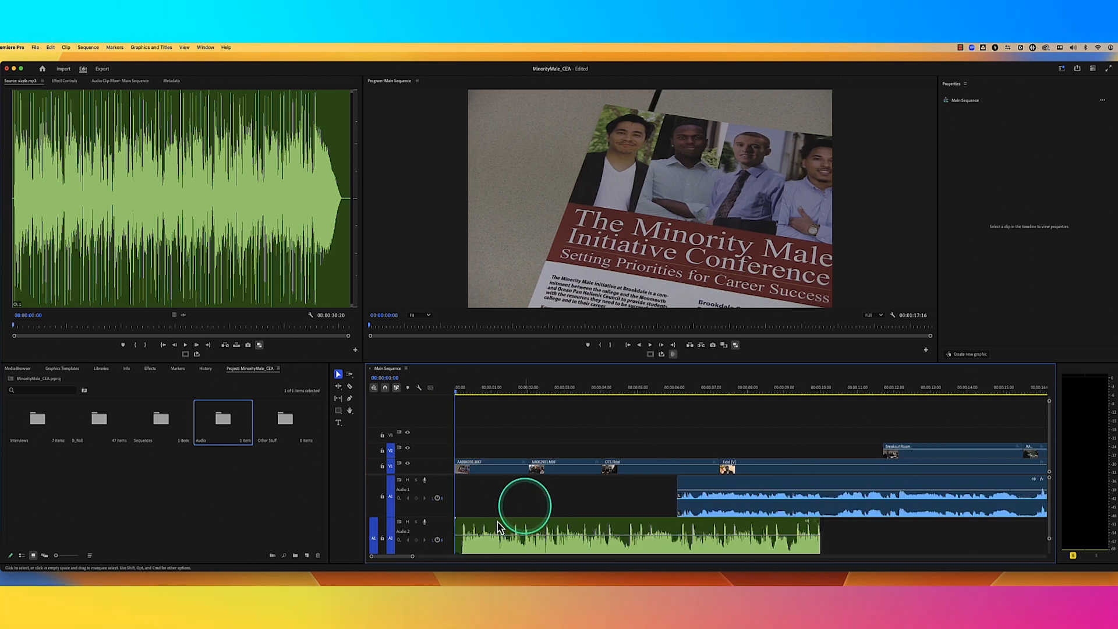
left_click(458, 536)
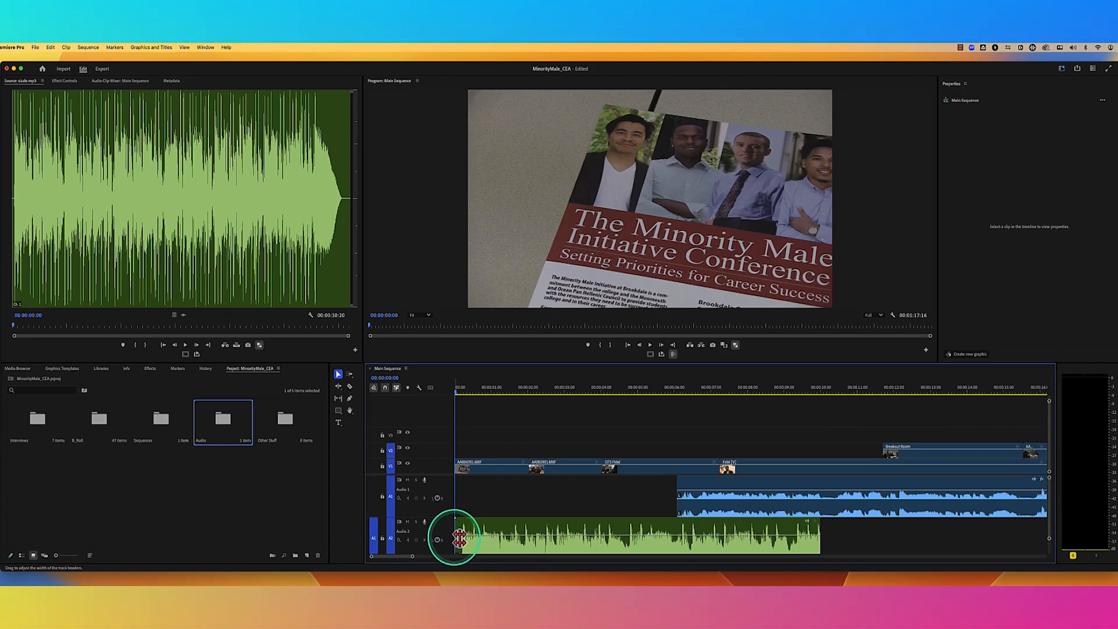
left_click(494, 553)
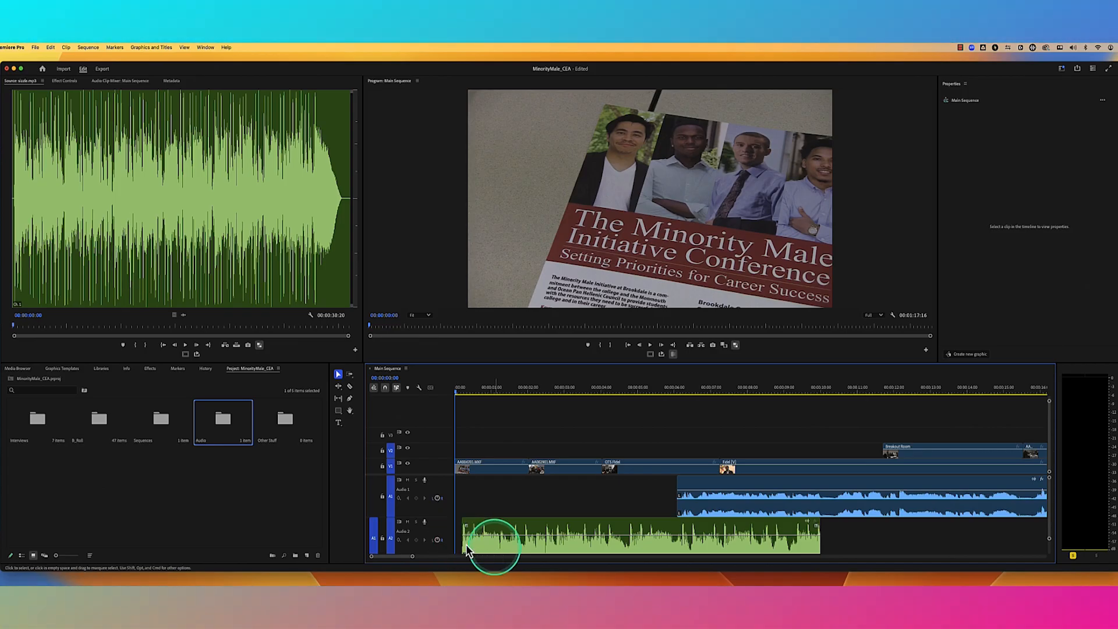
left_click_drag(463, 542, 462, 547)
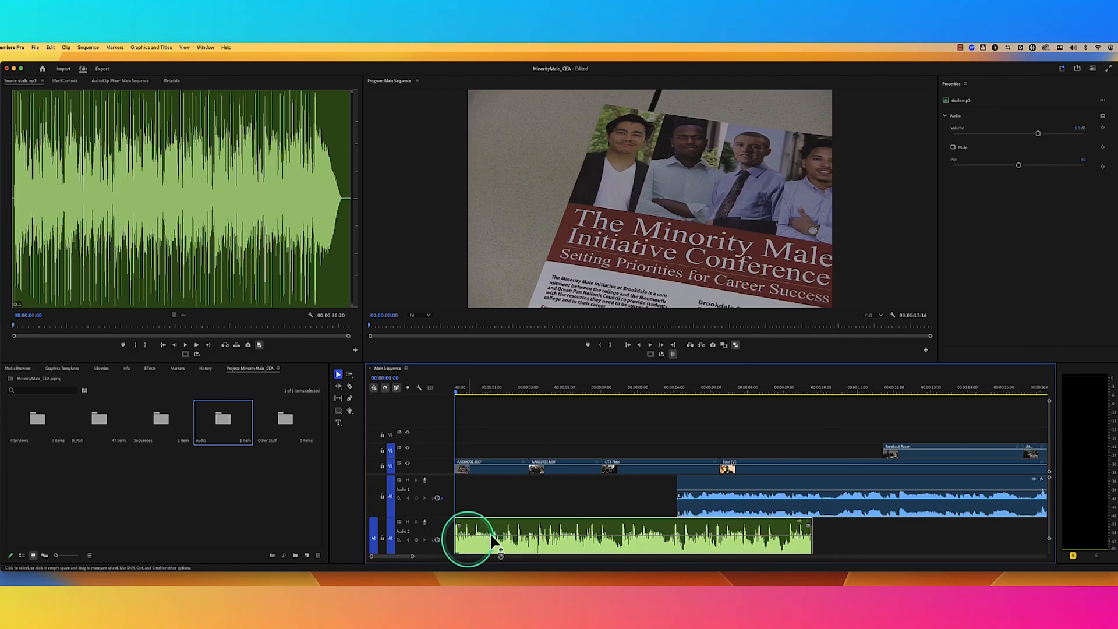
Add two volume keyframes near the music clip's start and lower the first to silence to create a fade-in.
left_click(474, 536)
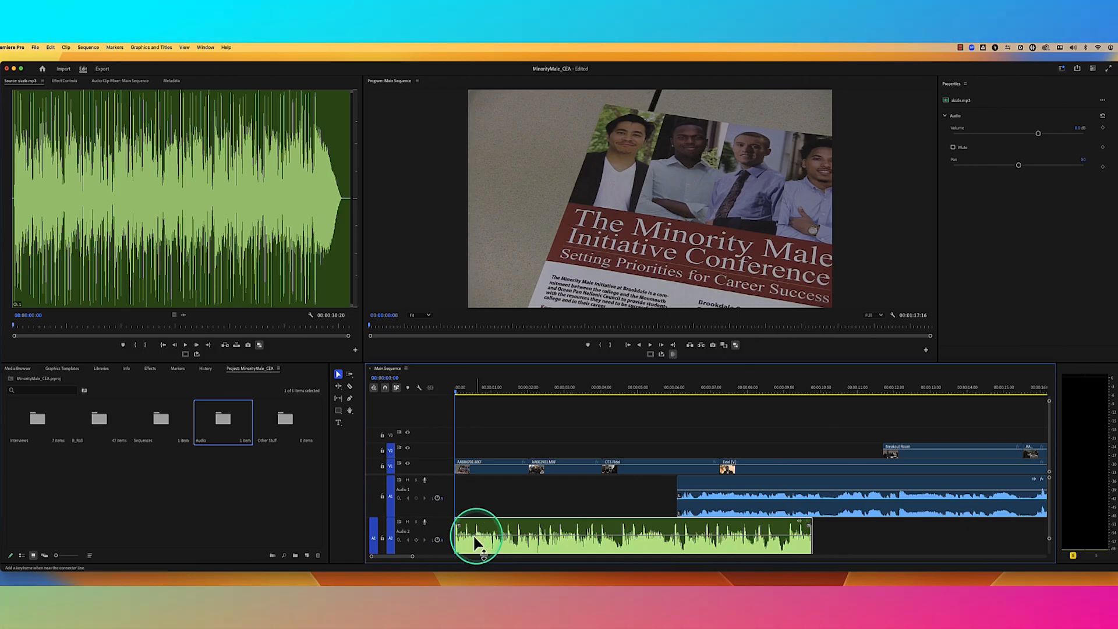
left_click(459, 539, "super")
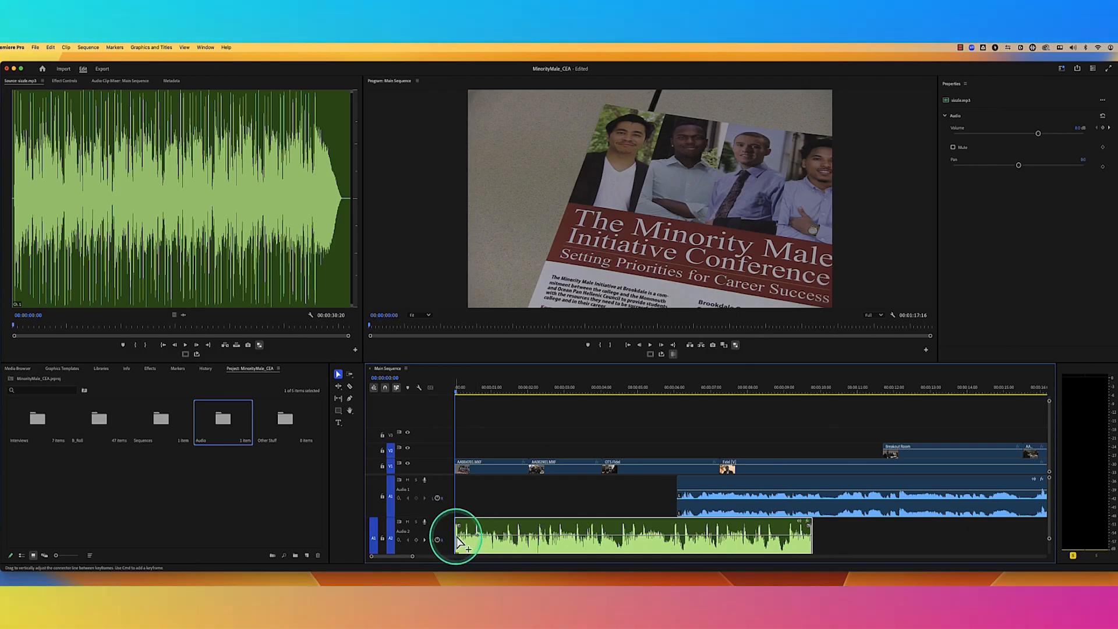
left_click_drag(457, 540, 459, 550)
Play the opening from the sequence start while monitoring the music level on A2 in the Audio Clip Mixer.
left_click(119, 81)
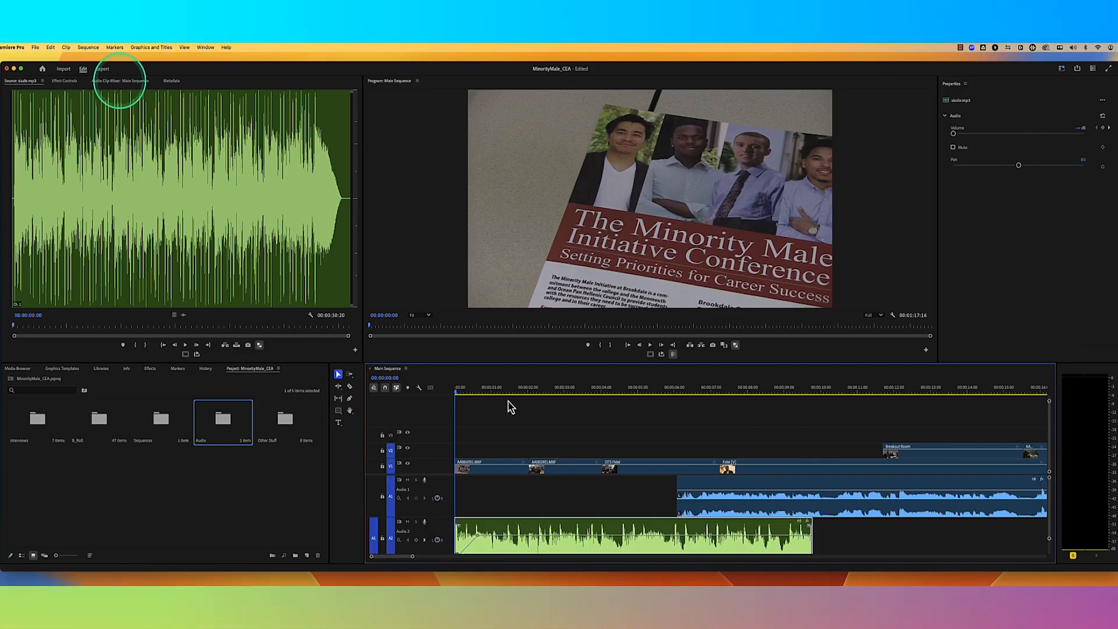
left_click(488, 397)
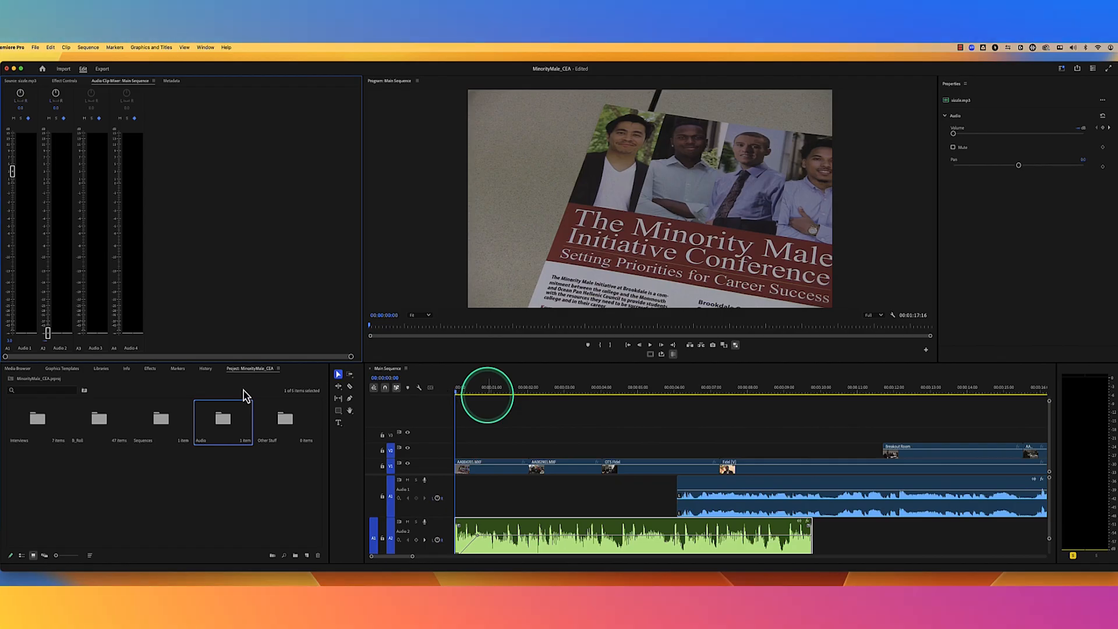
left_click(35, 342)
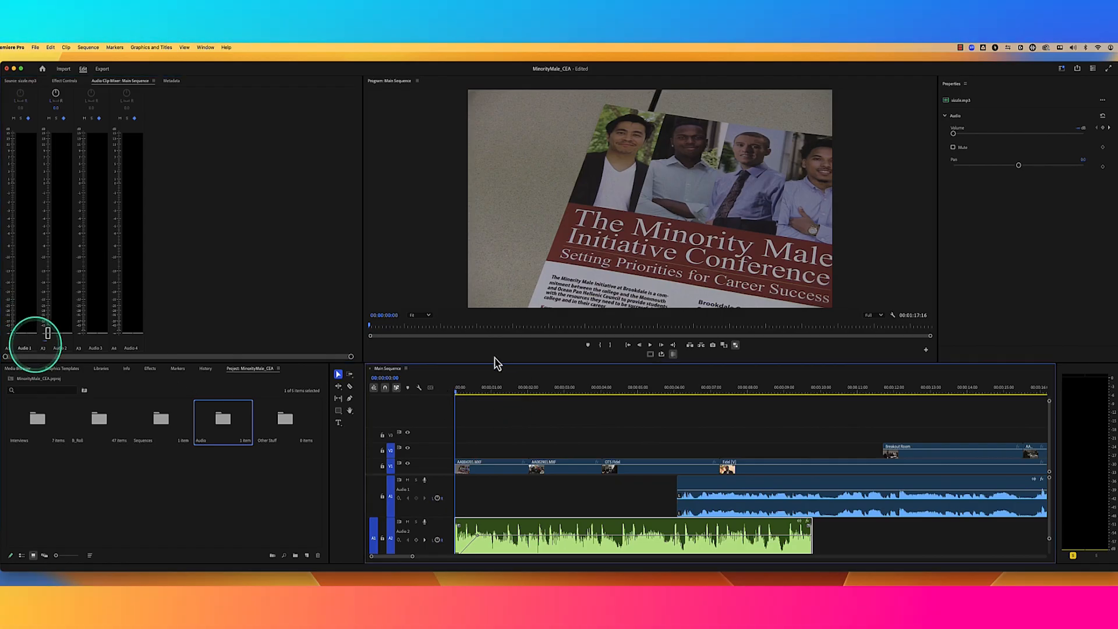
left_click(495, 362)
key("space")
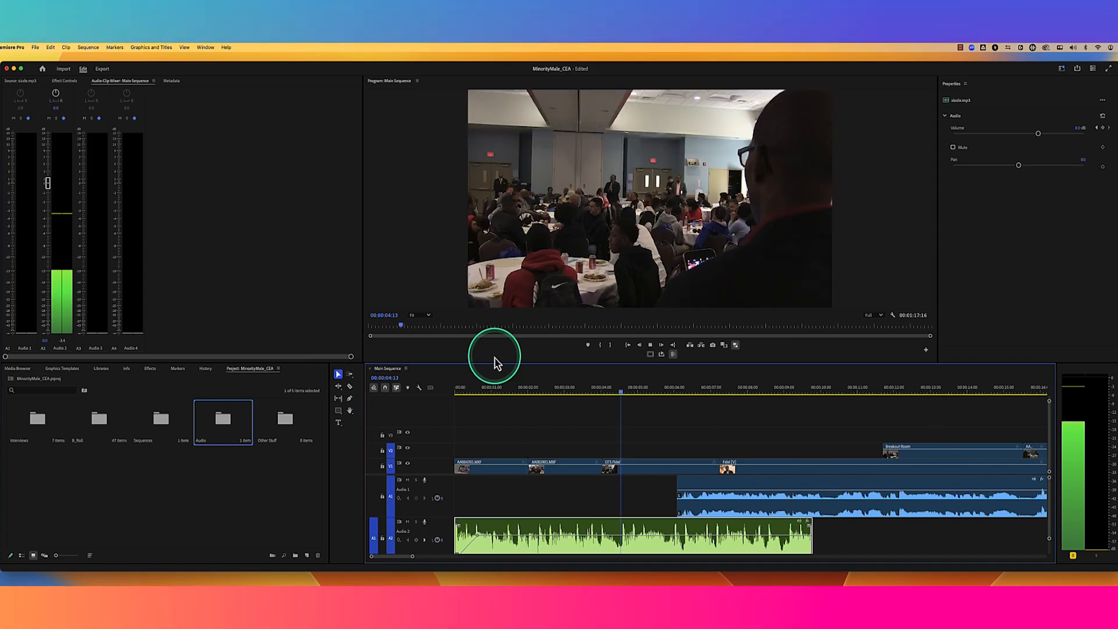
Lower the music clip's second volume keyframe to about -8 dB and listen to the opening again up to just before the interview.
left_click(478, 533)
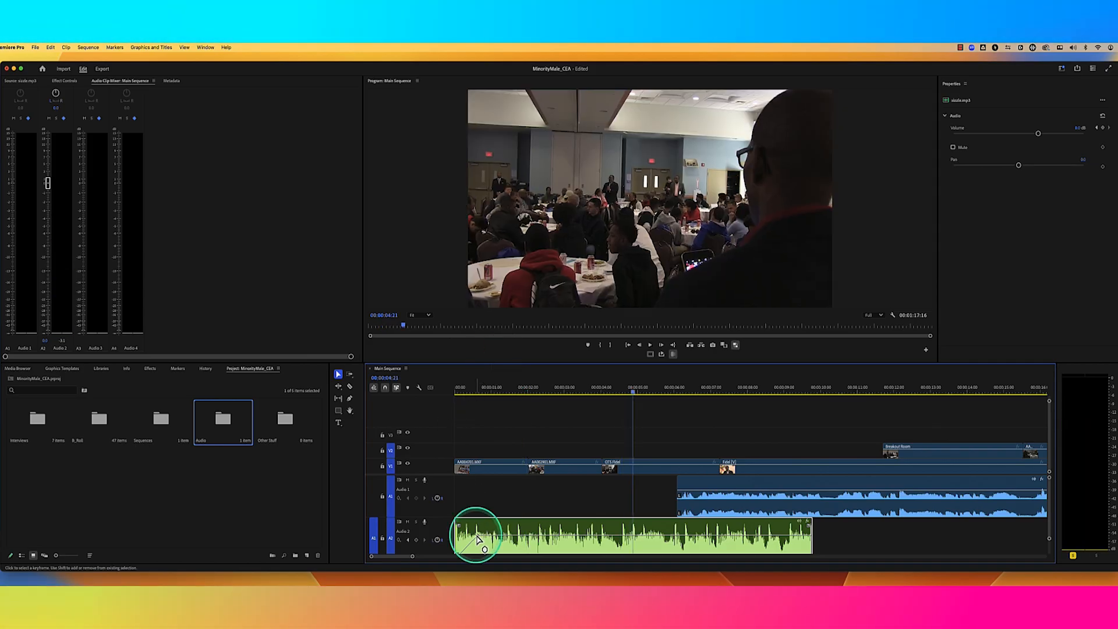
left_click_drag(478, 538, 476, 540)
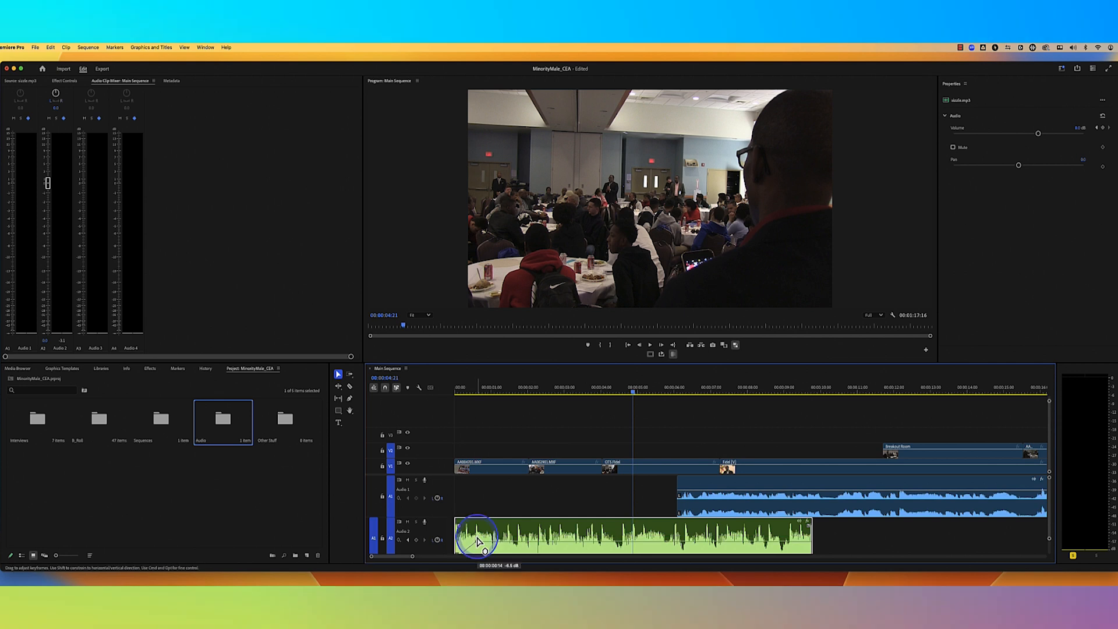
left_click(489, 389)
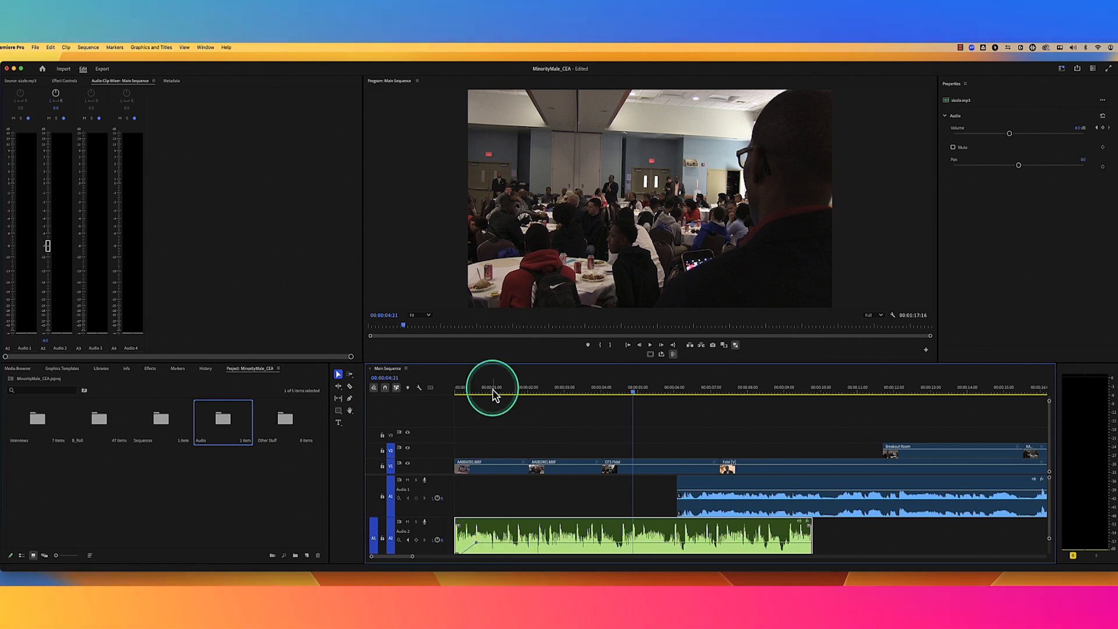
left_click(448, 398)
key("space")
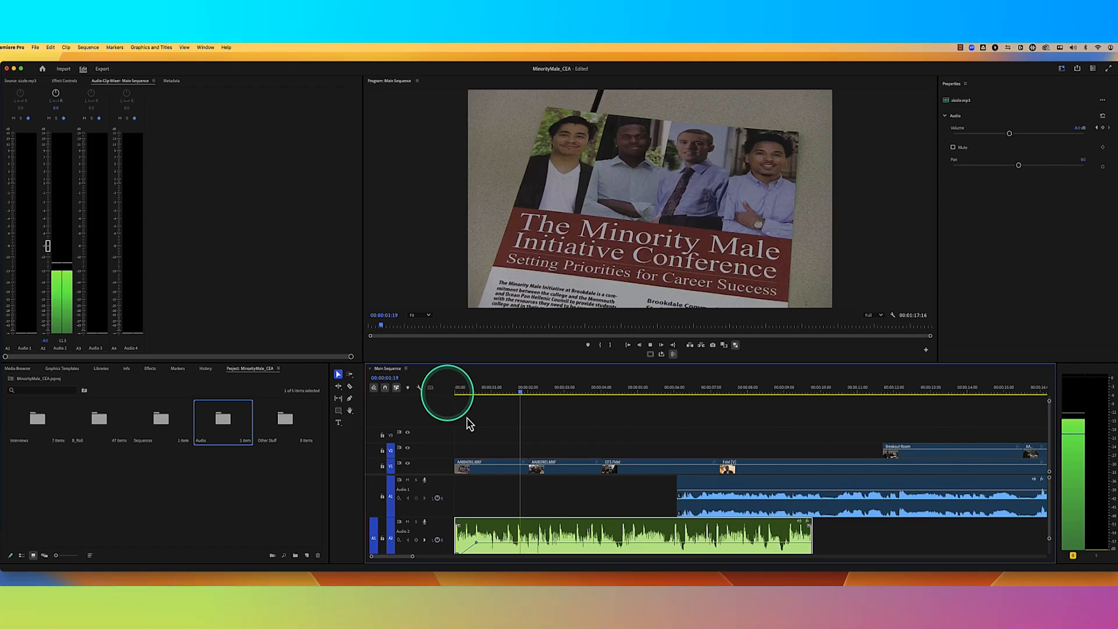
left_click(673, 464)
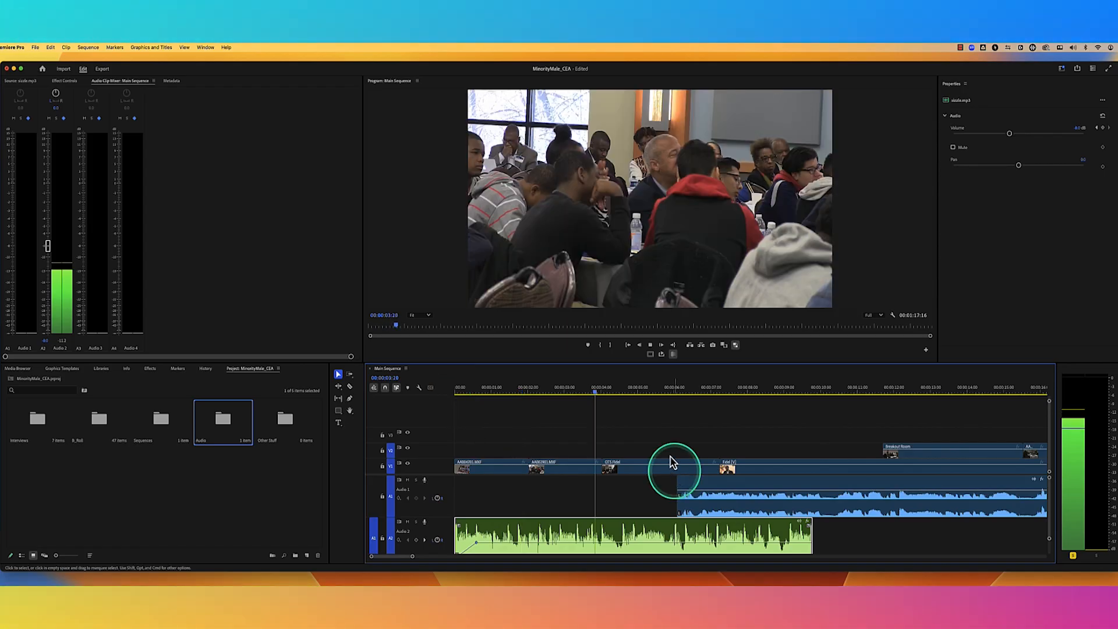
left_click(666, 428)
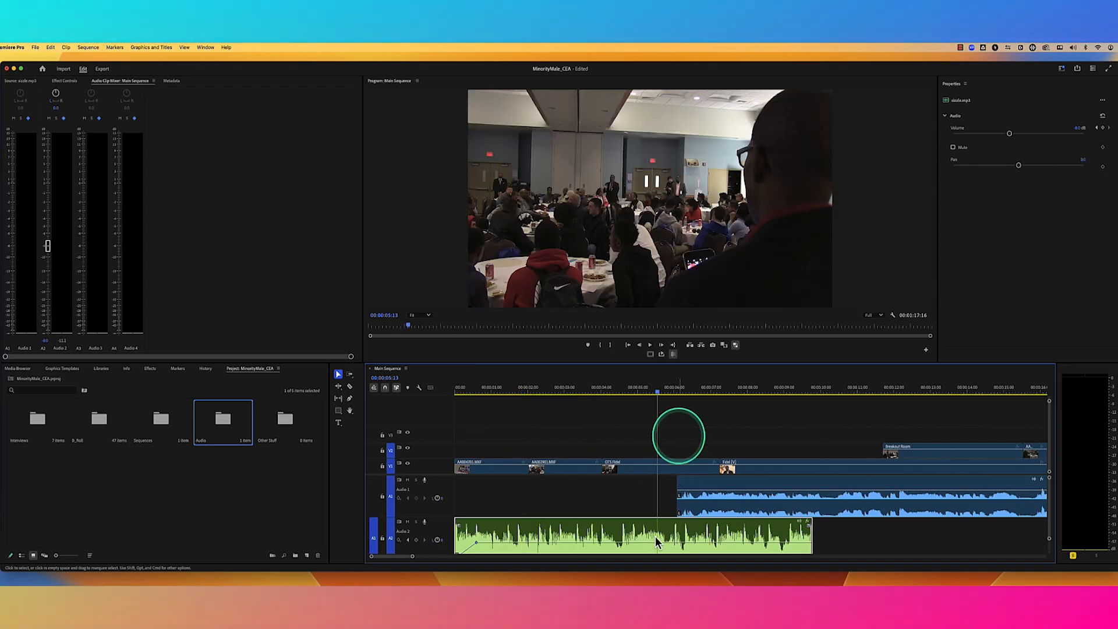
Create a keyframed volume fade-out on the music clip around the interview's start, and trim the clip's end to the last keyframe.
left_click(658, 544, "super")
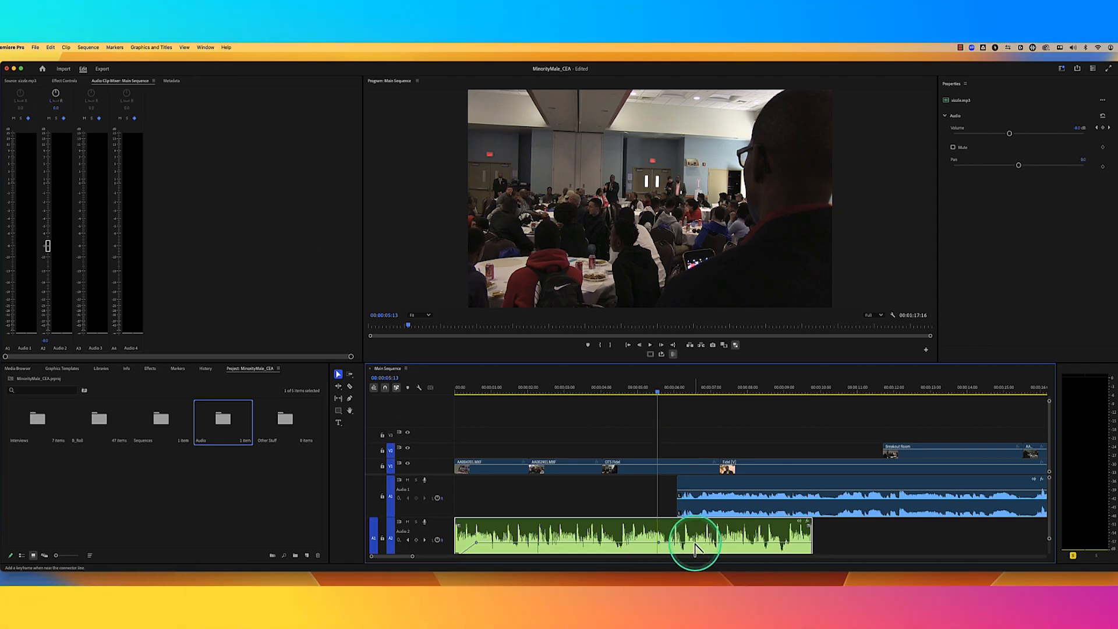
left_click_drag(695, 547, 695, 549)
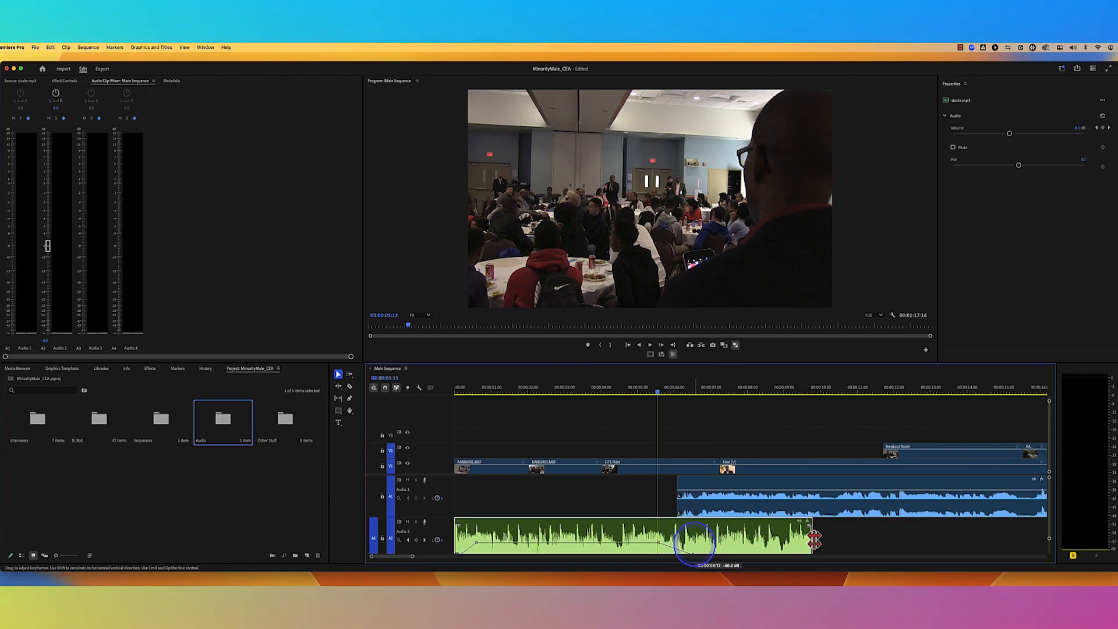
left_click(814, 540)
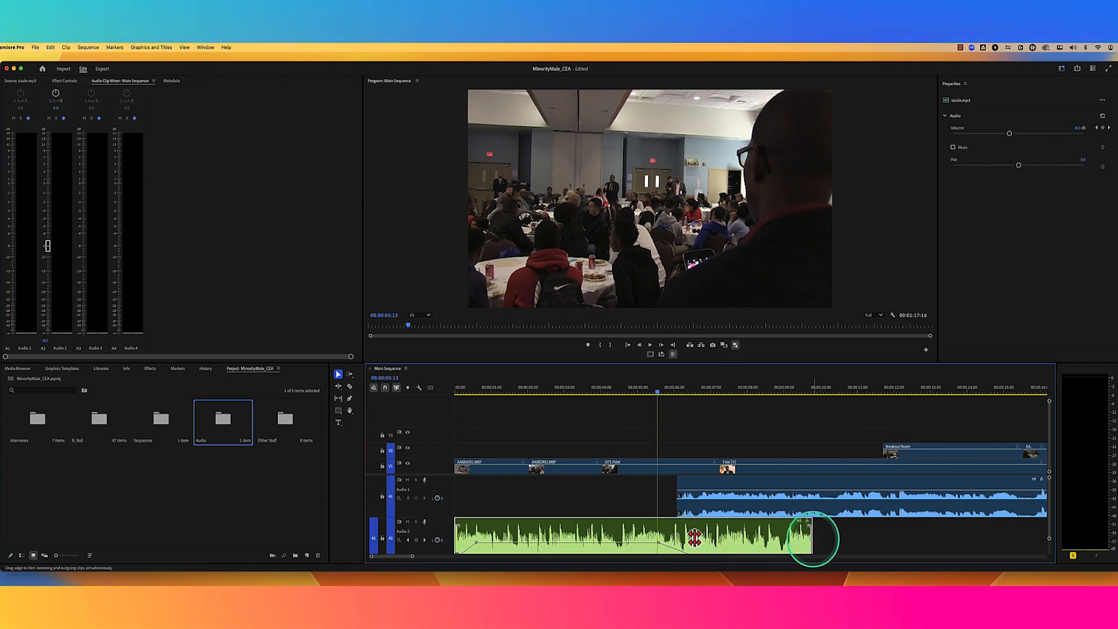
left_click_drag(812, 539, 695, 537)
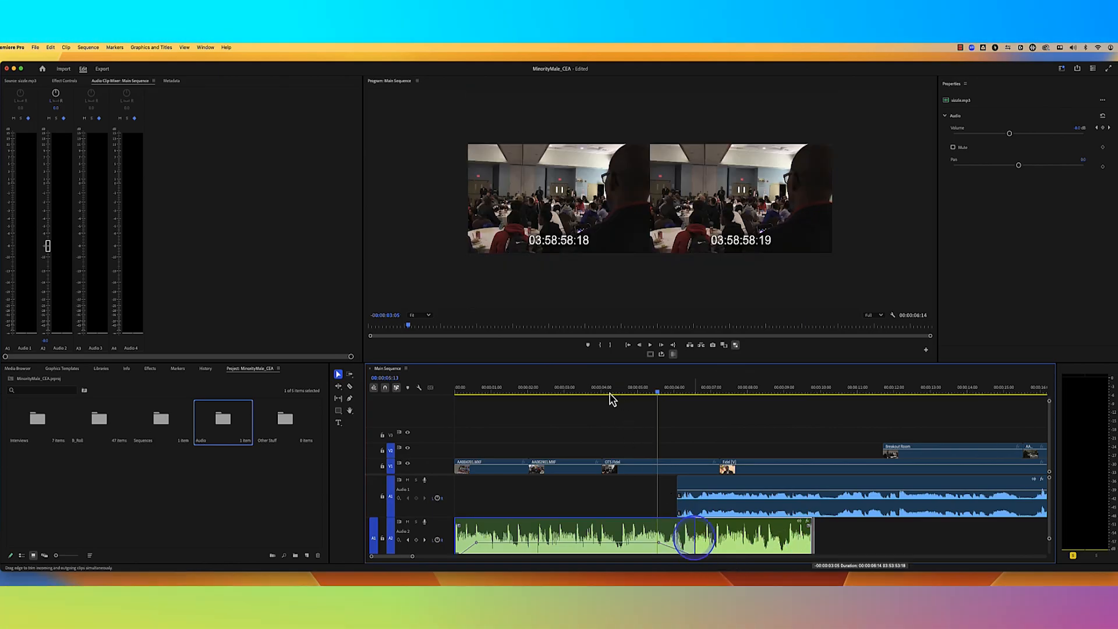
Play the sequence from the start to check the music fading out under the first interview.
left_click(429, 390)
key("space")
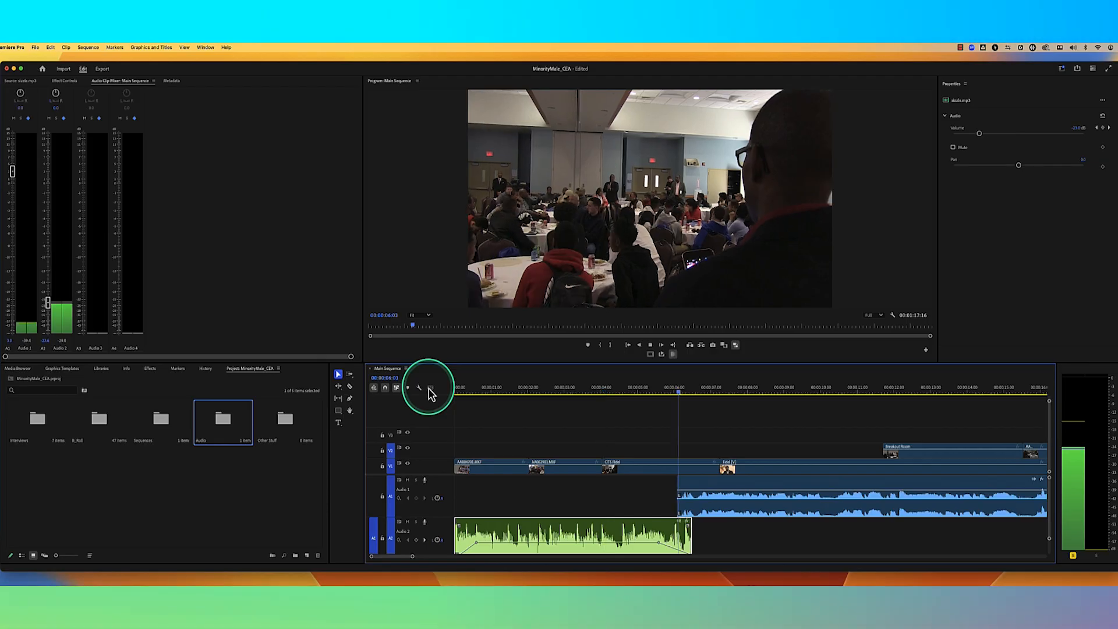
key("space")
Preview the second speaker's section, and duplicate the keyframed music clip along A2 to the start of that section.
left_click_drag(412, 556, 492, 556)
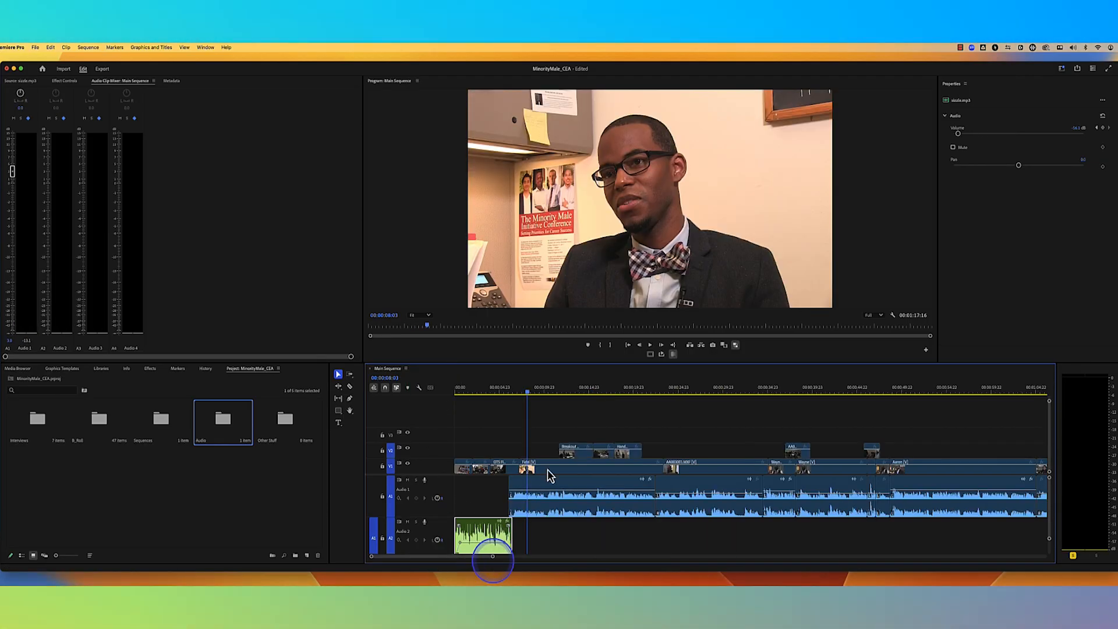
left_click(665, 393)
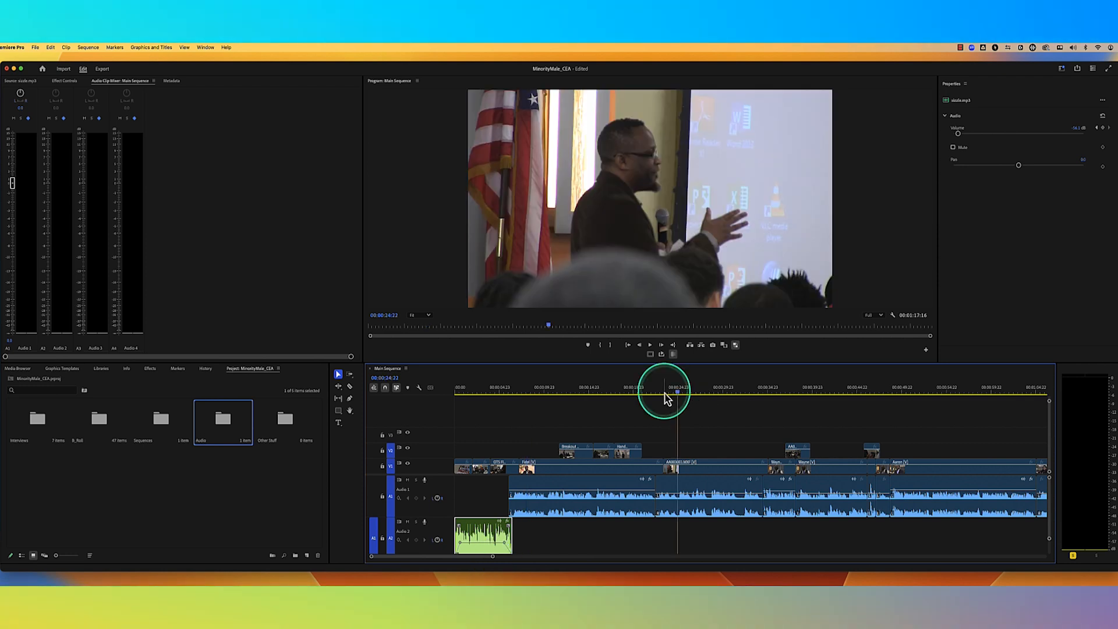
key("space")
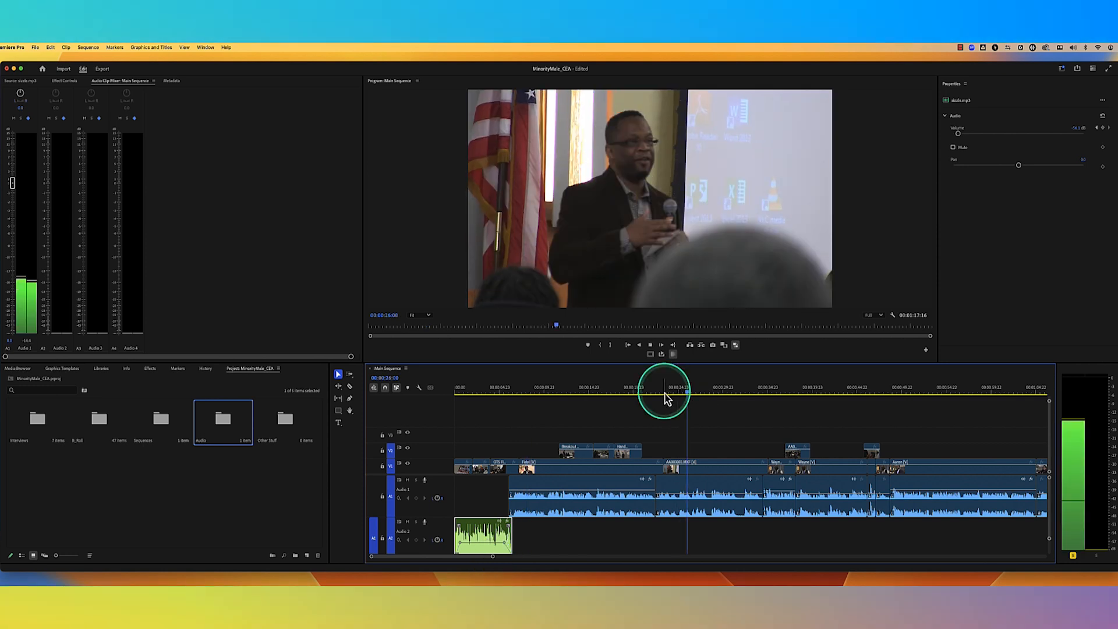
left_click(491, 532)
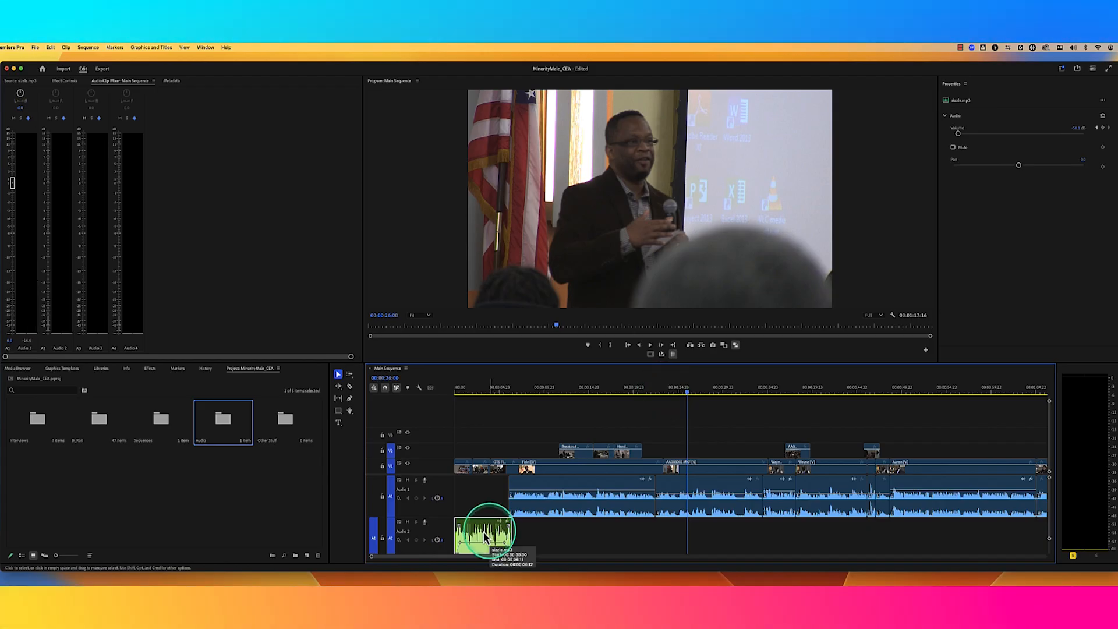
left_click_drag(645, 532, 693, 542)
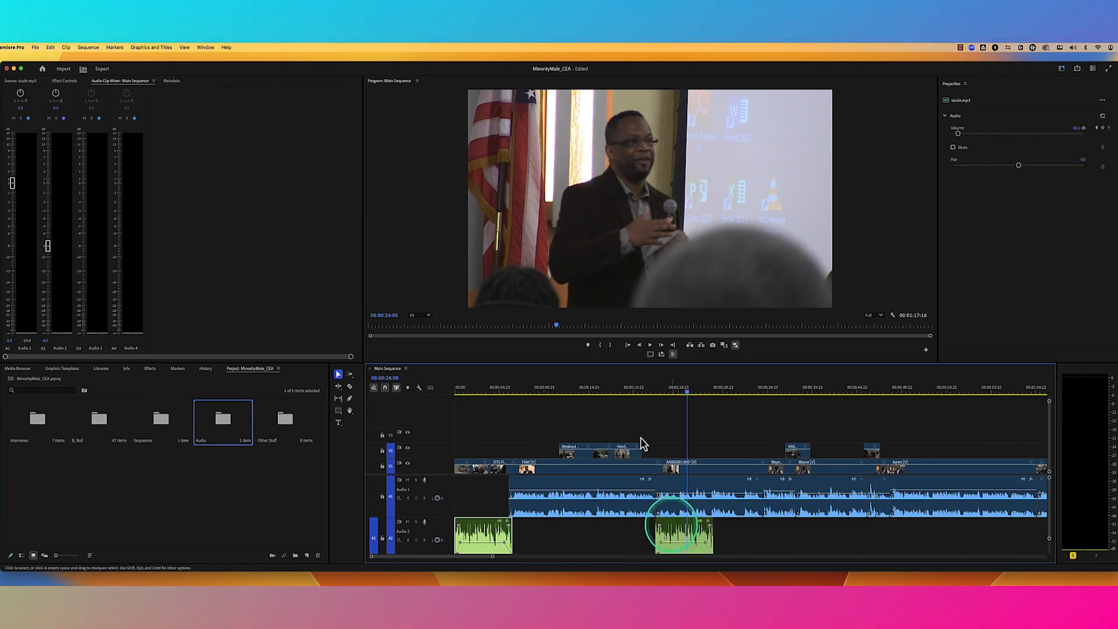
Preview the lead-in to the second speaker, and extend the duplicated music clip on A2 to the end of that speaker's section.
left_click(643, 393)
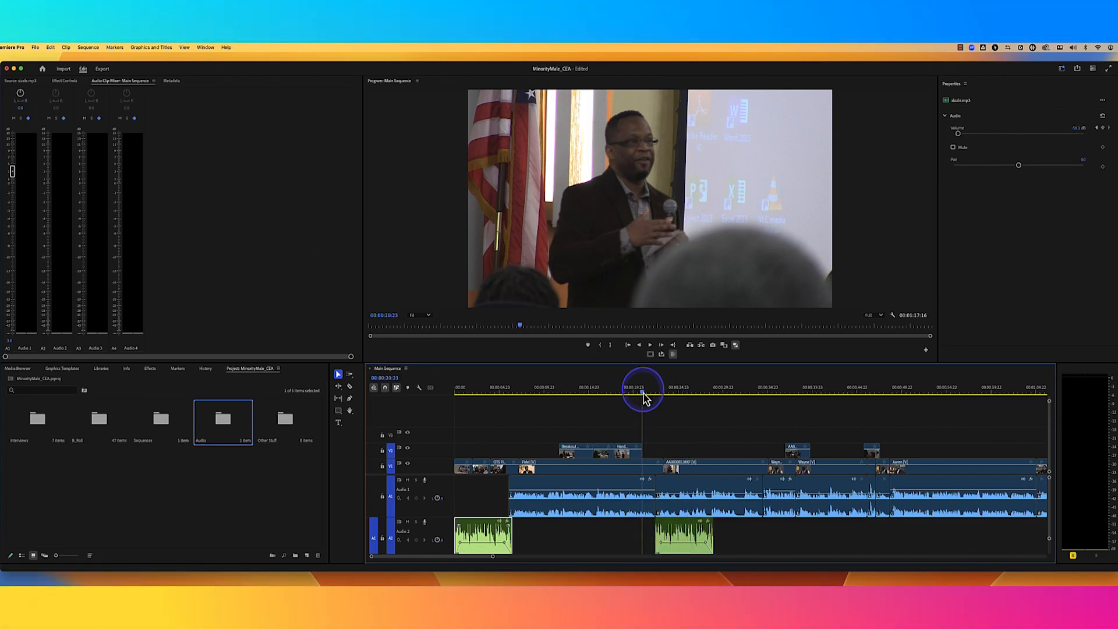
left_click(641, 394)
key("space")
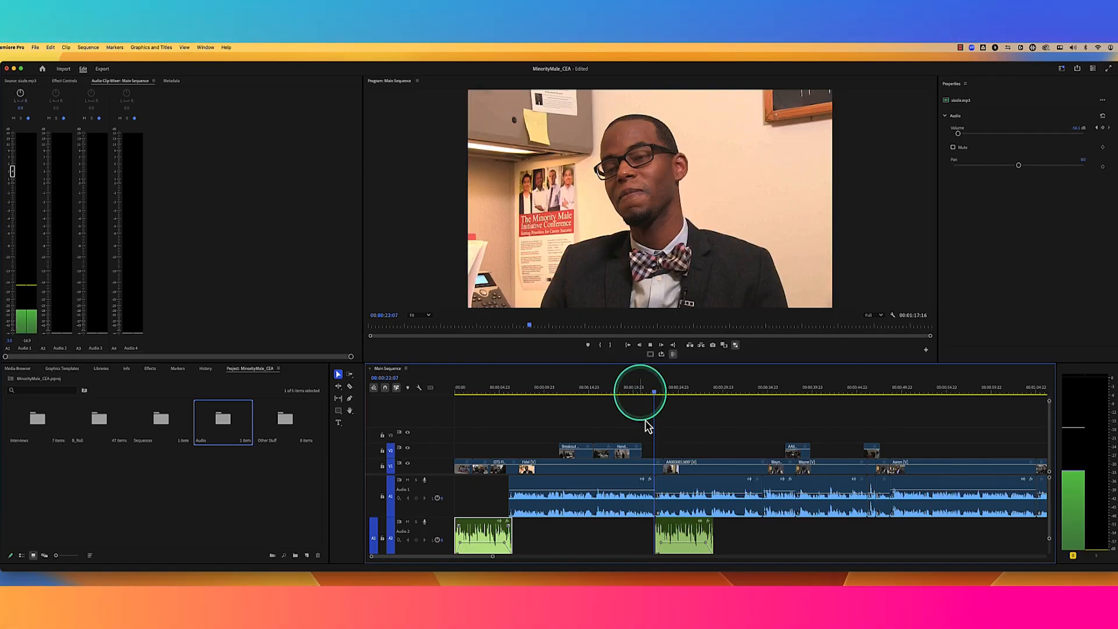
left_click(655, 442)
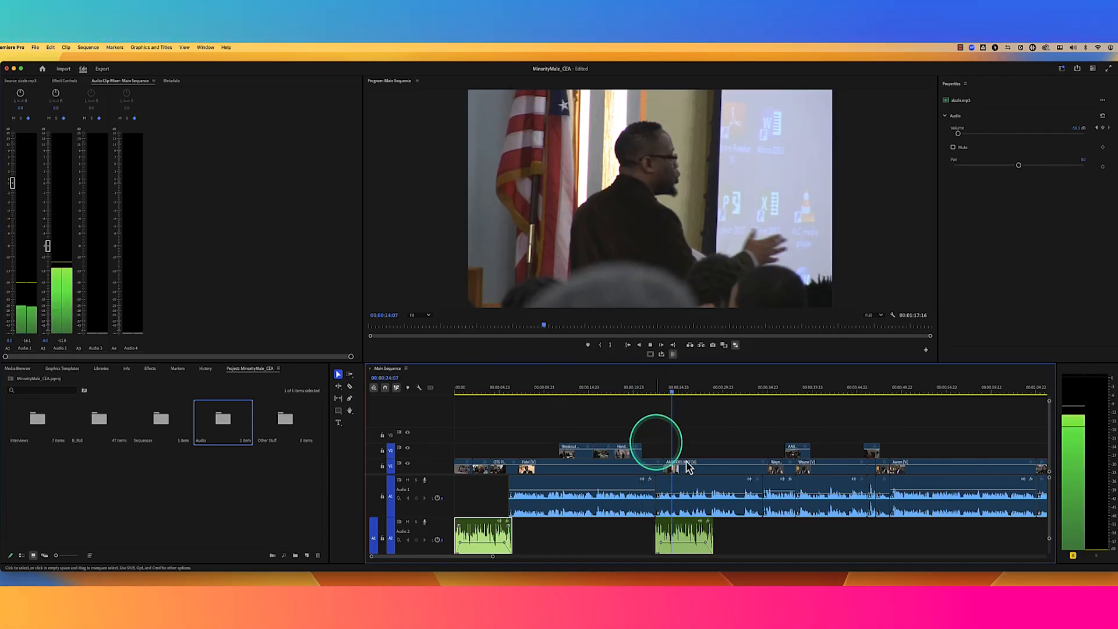
left_click(713, 531)
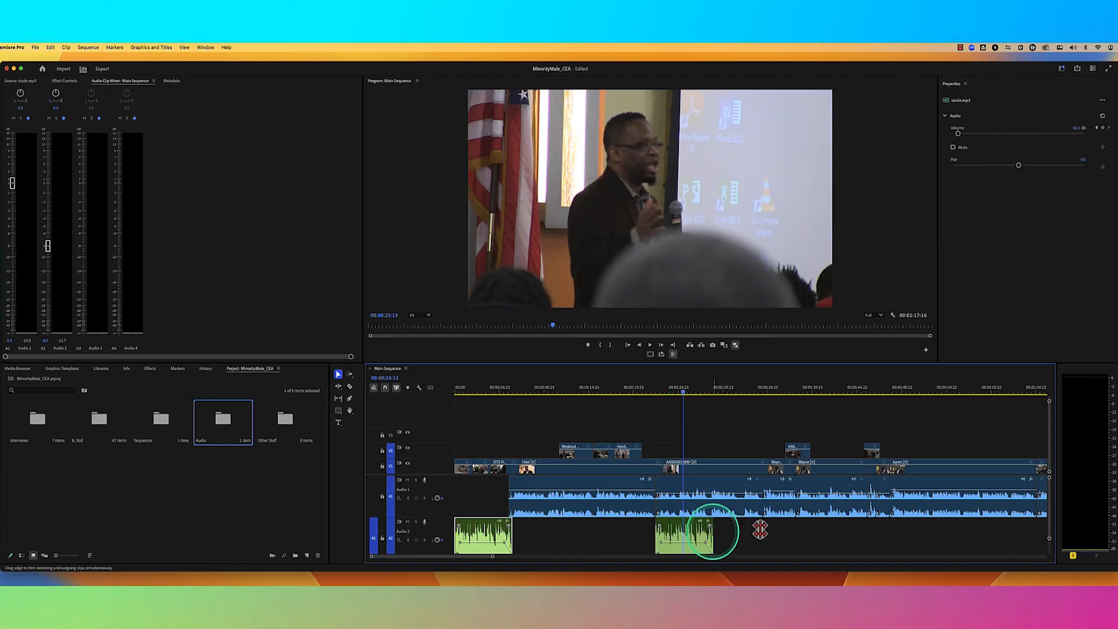
left_click_drag(762, 530, 763, 530)
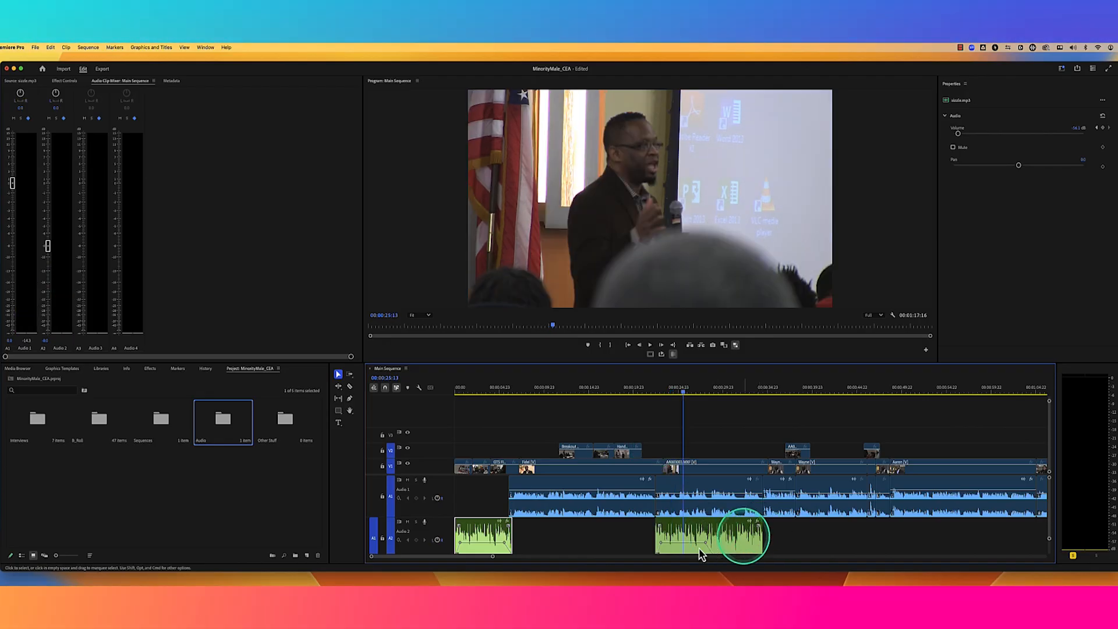
Move the fade-out keyframes on the second music clip toward its end, and extend the clip slightly past the second speaker's section.
scroll(708, 534, "down", 1)
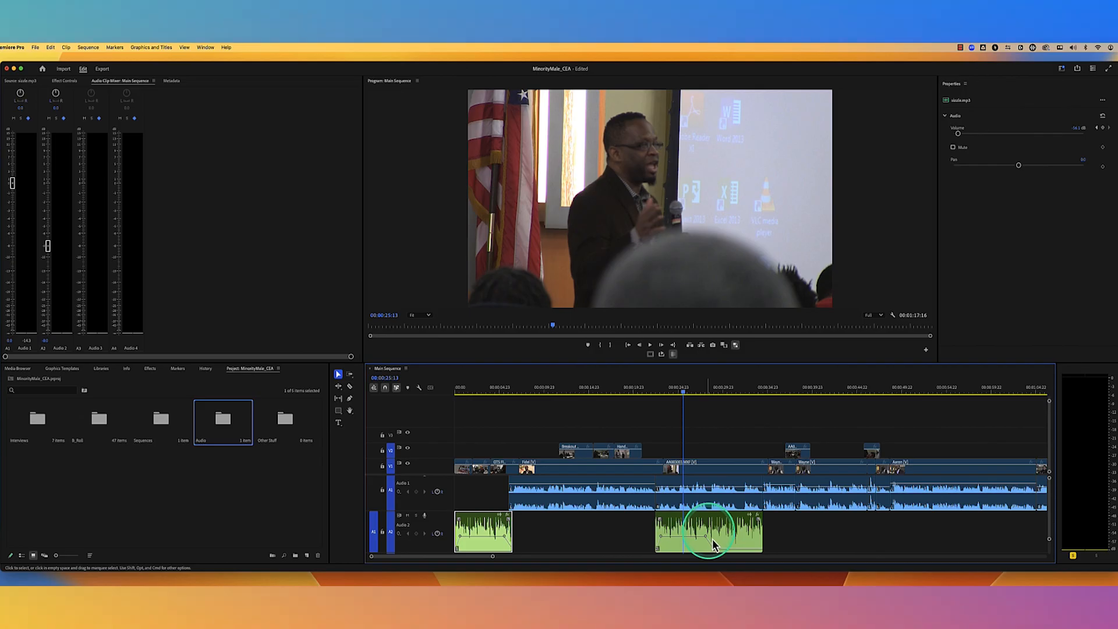
left_click_drag(713, 547, 733, 550)
key("super+z")
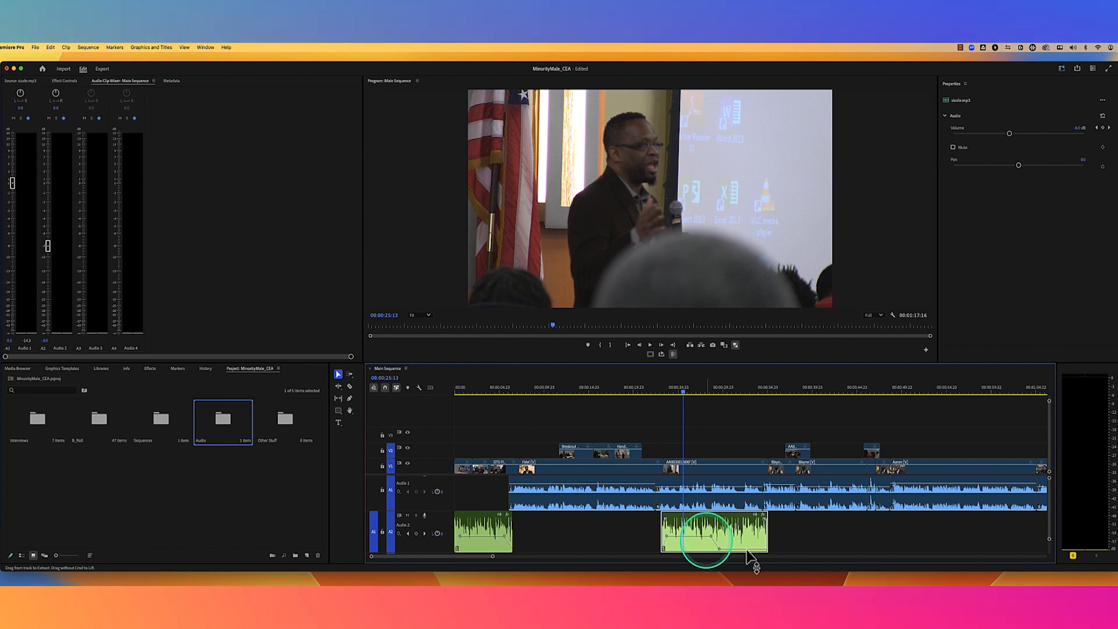
double_click(721, 536)
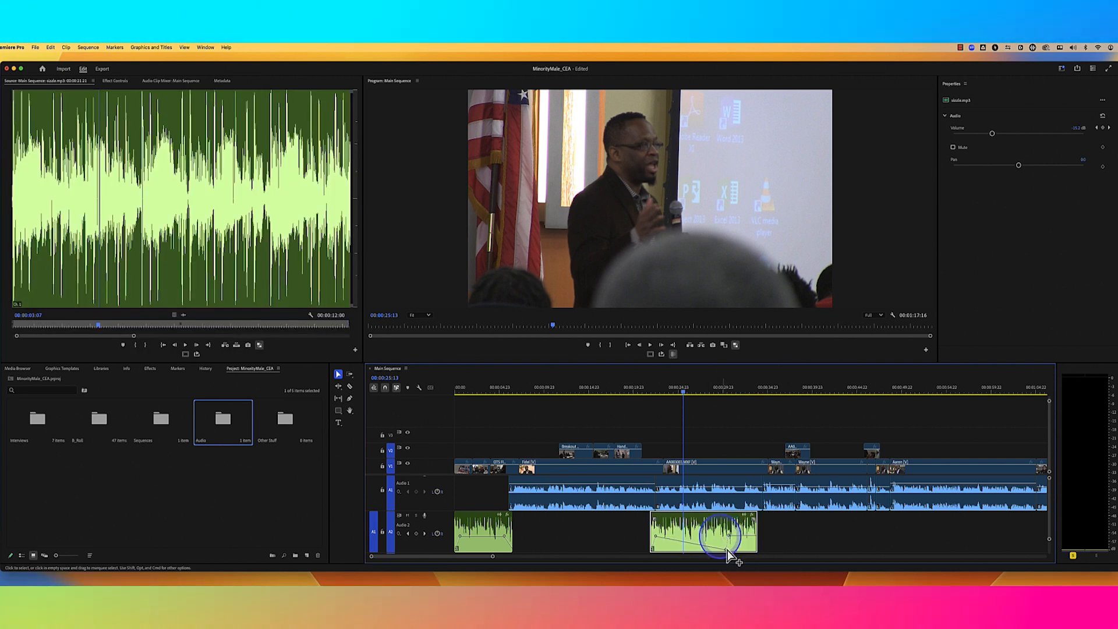
key("super+z")
key("super+z")
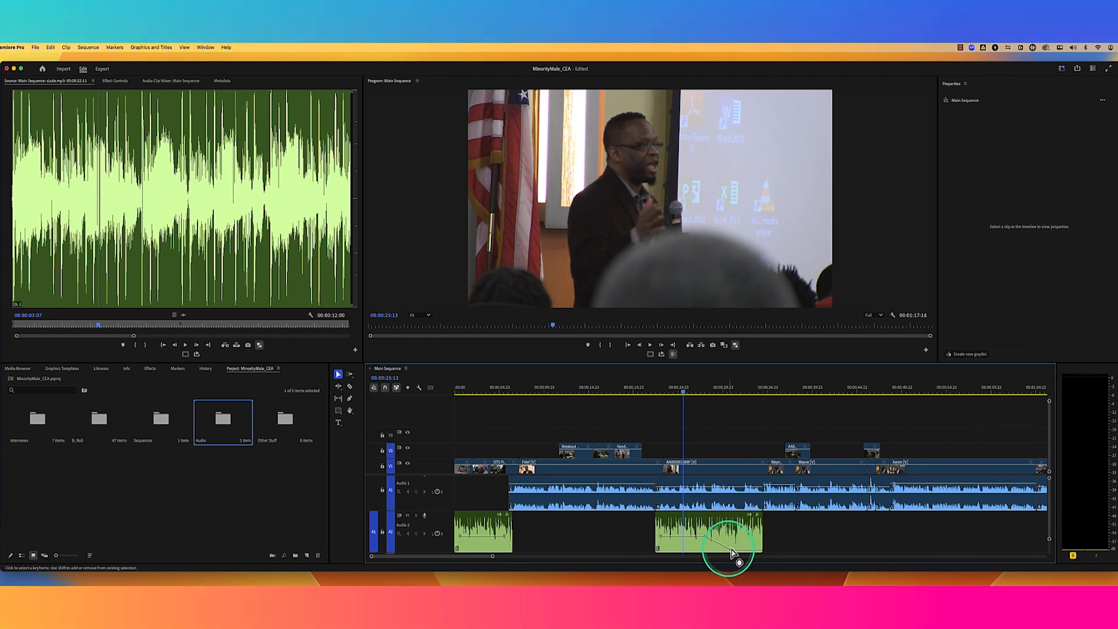
mouse_move(732, 552)
left_mouse_down()
mouse_move(709, 539)
mouse_move(753, 552)
left_mouse_up()
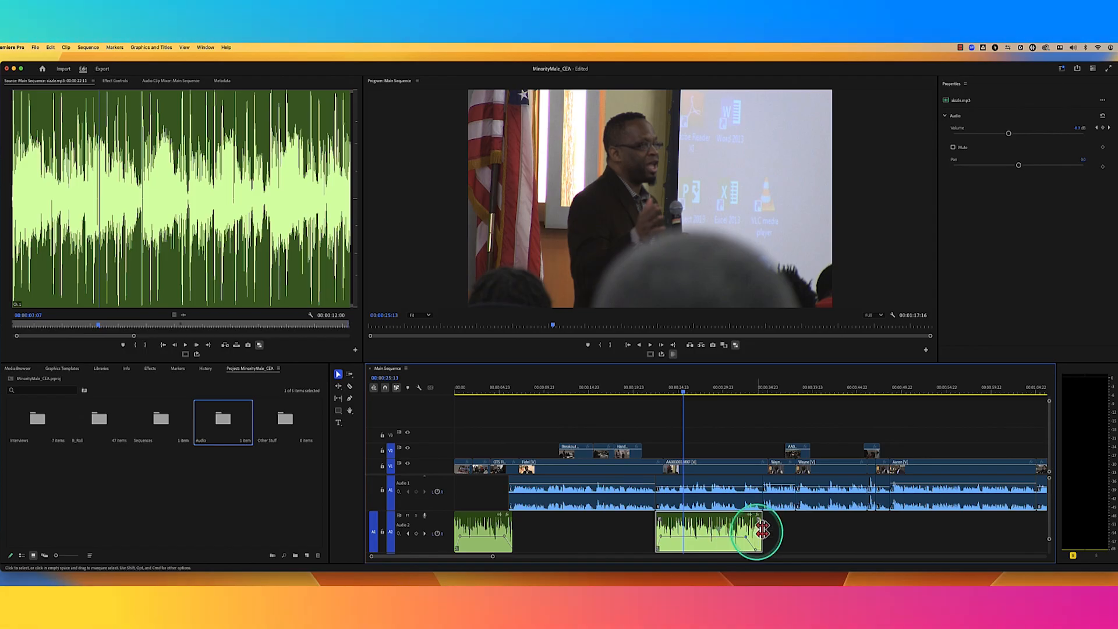
left_click_drag(761, 554, 768, 553)
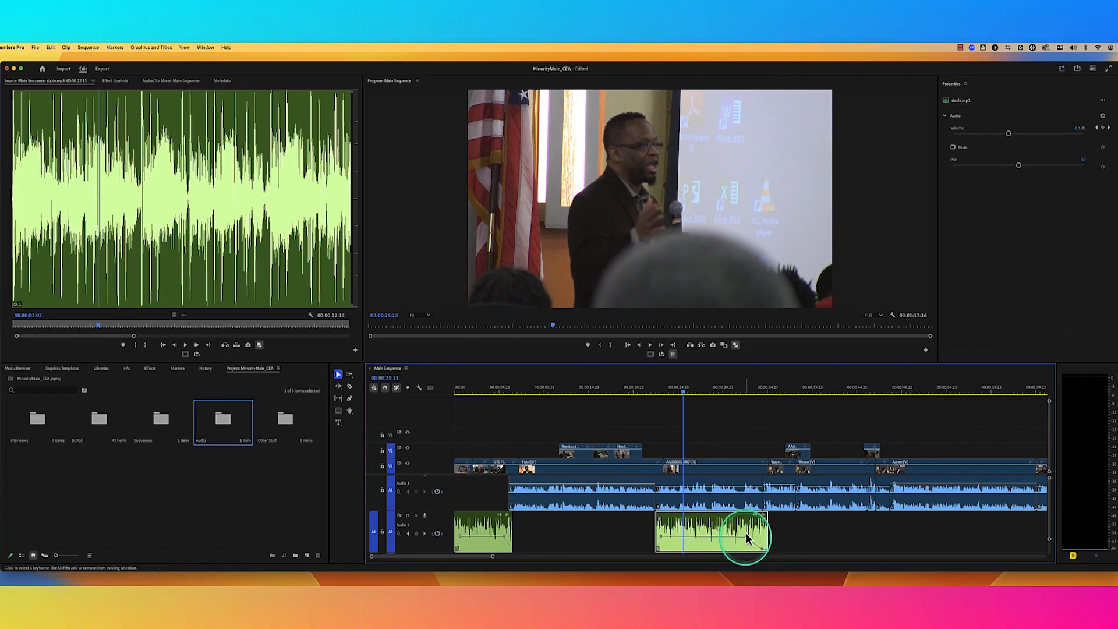
Shift the second music clip's fade-out start keyframe closer to the clip's end, and fine-tune its level to about -8.0 dB.
left_click(116, 81)
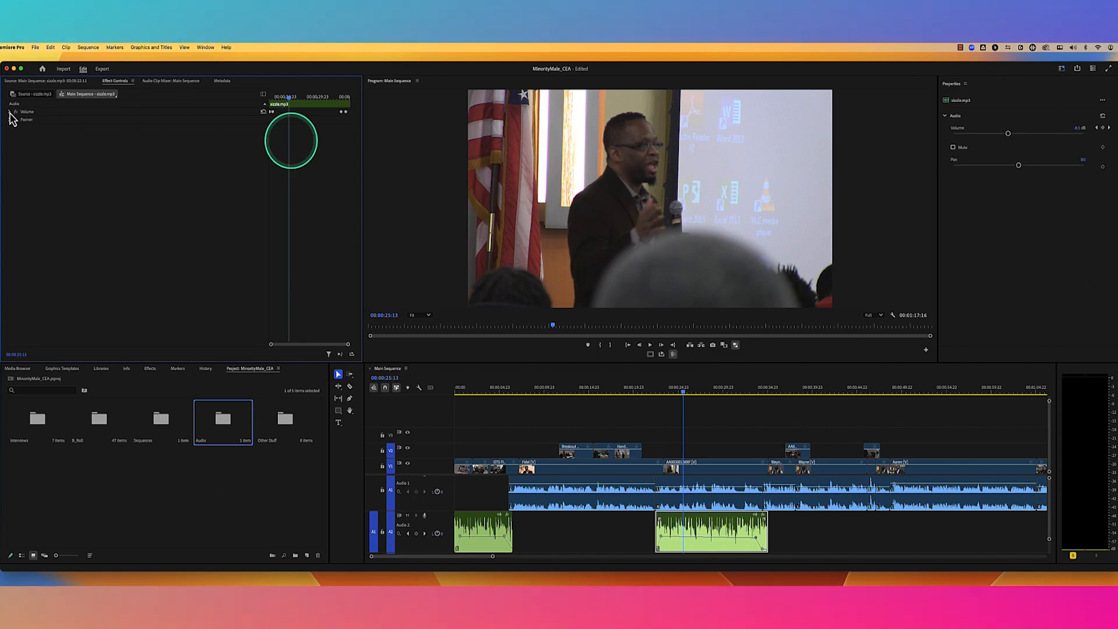
left_click(11, 111)
left_click(342, 129)
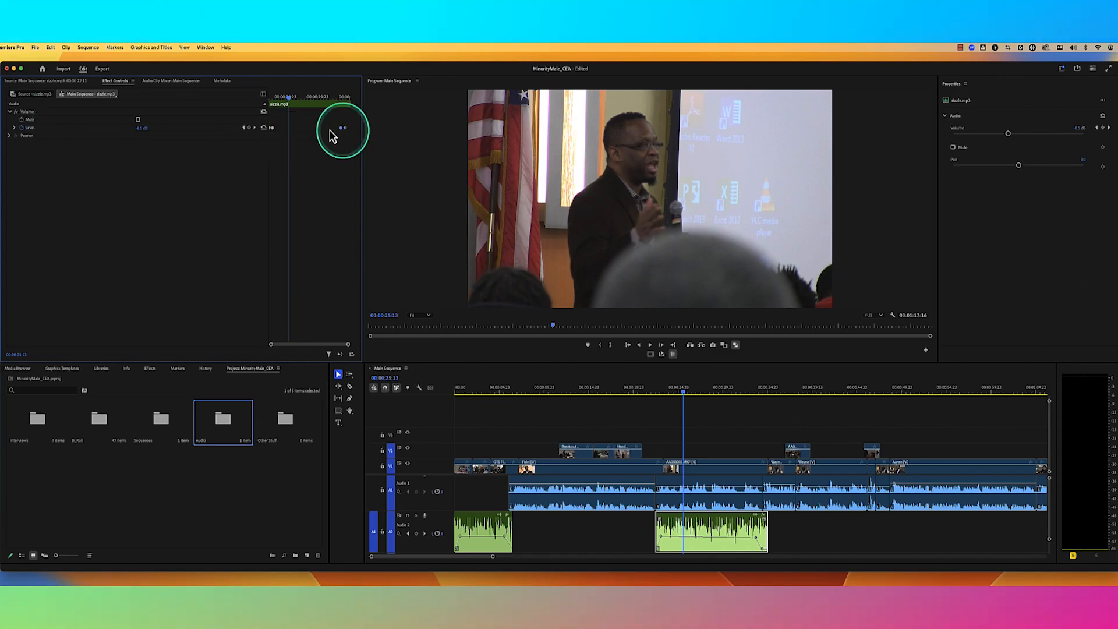
left_click_drag(340, 132, 346, 132)
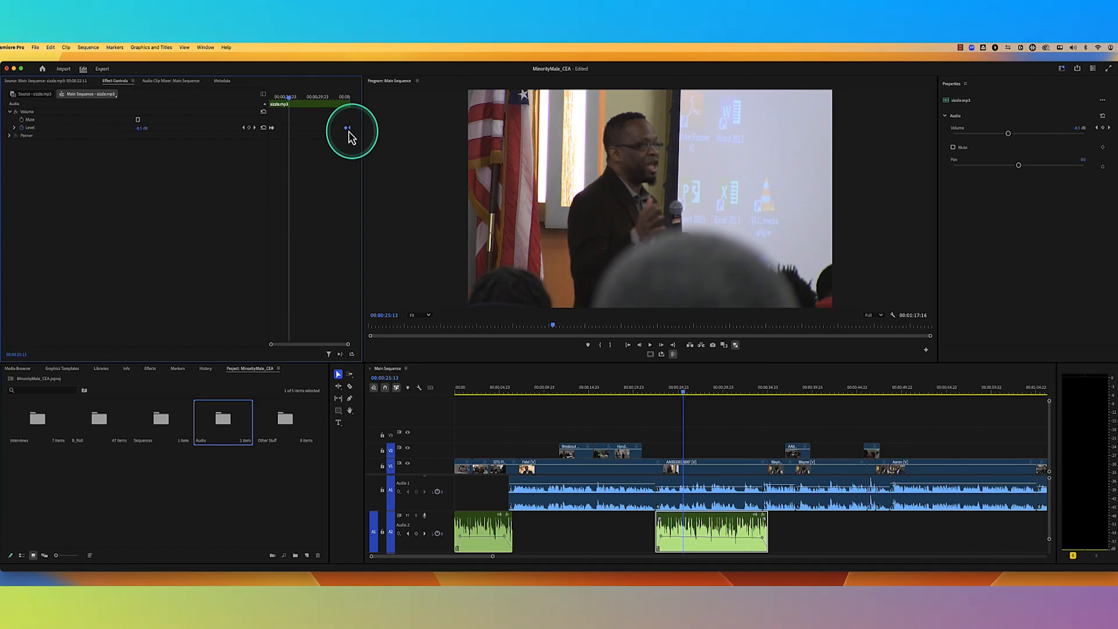
left_click(494, 251)
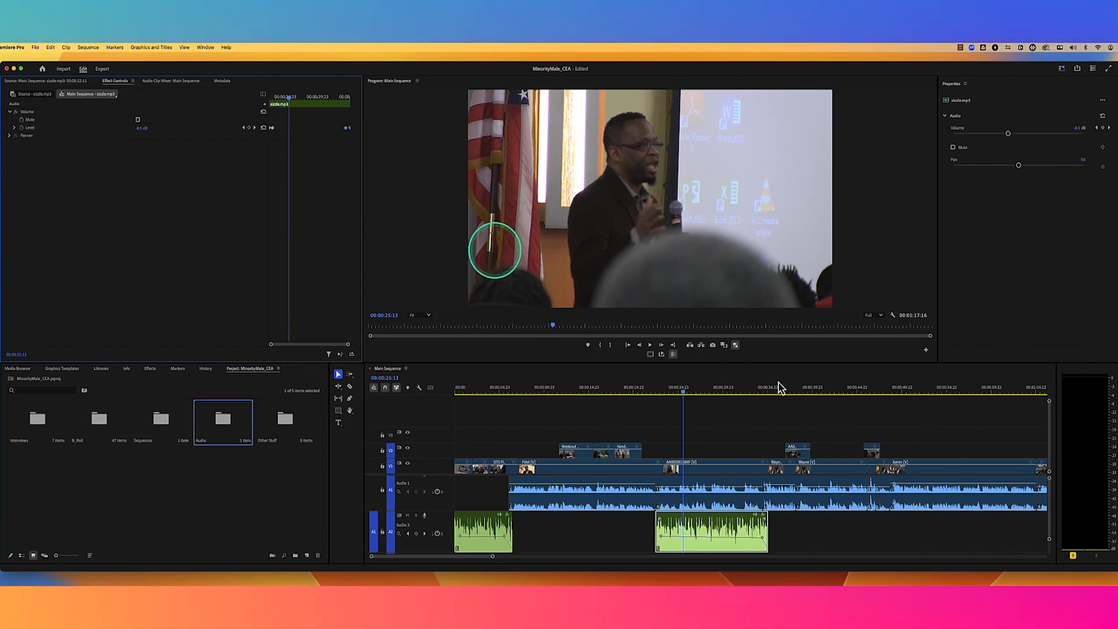
left_click(763, 541)
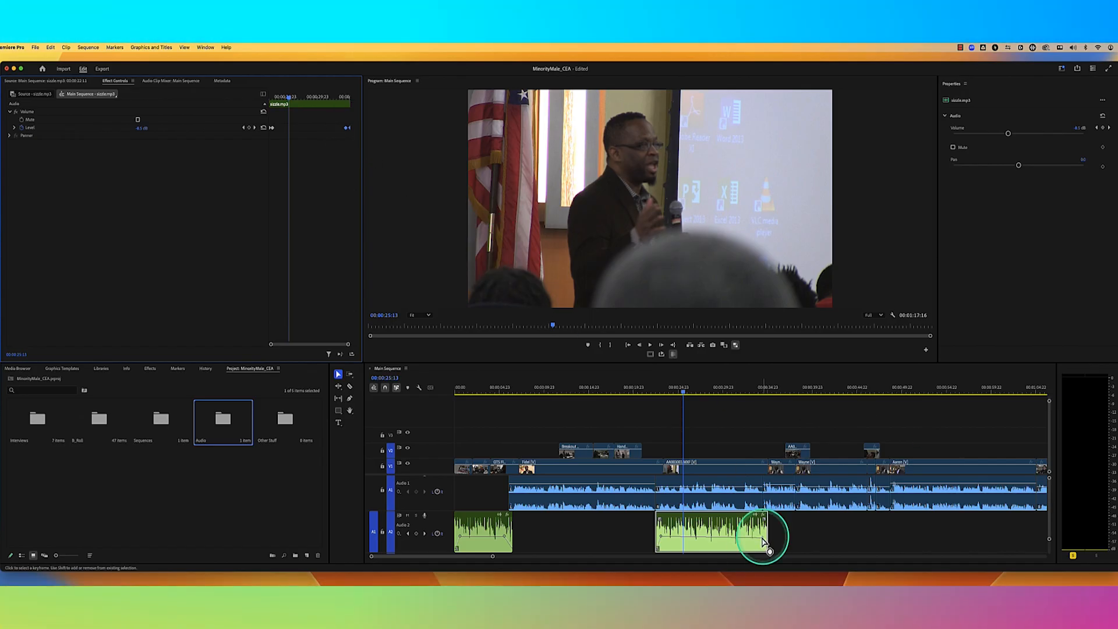
left_click_drag(764, 540, 763, 541)
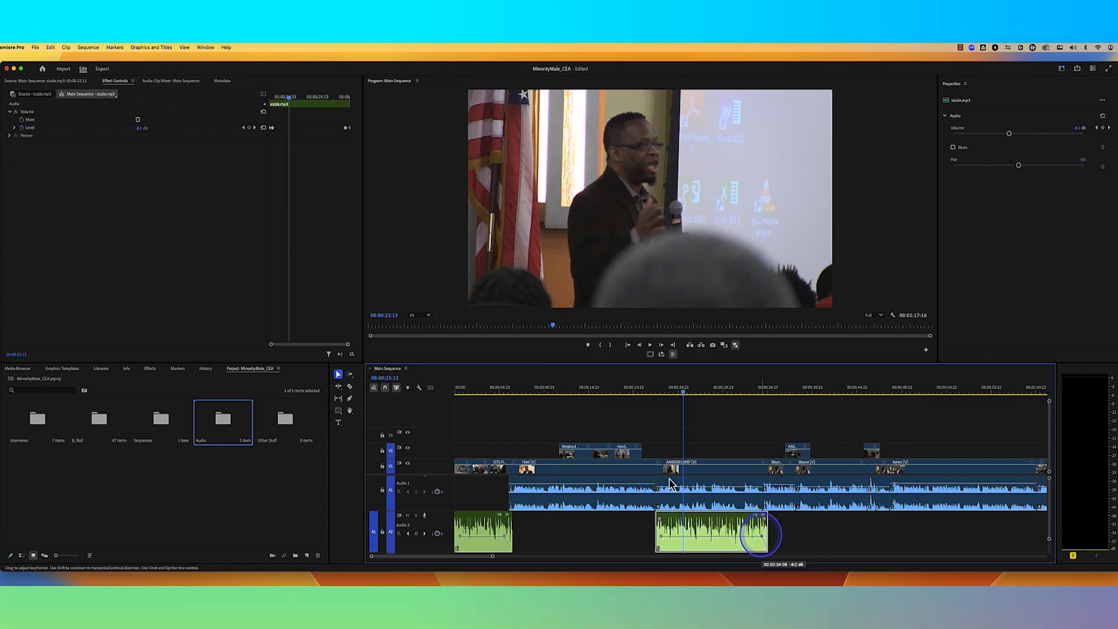
Play from just before the second speaker into the third speaker's section to check the second music clip's fades.
left_click(675, 403)
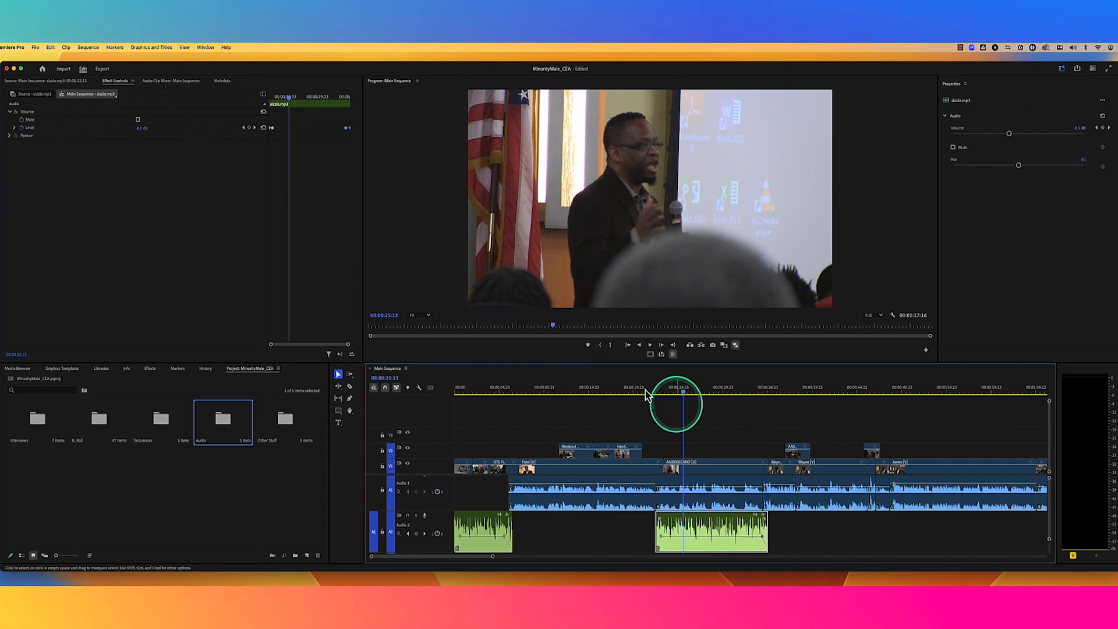
left_click(646, 393)
key("space")
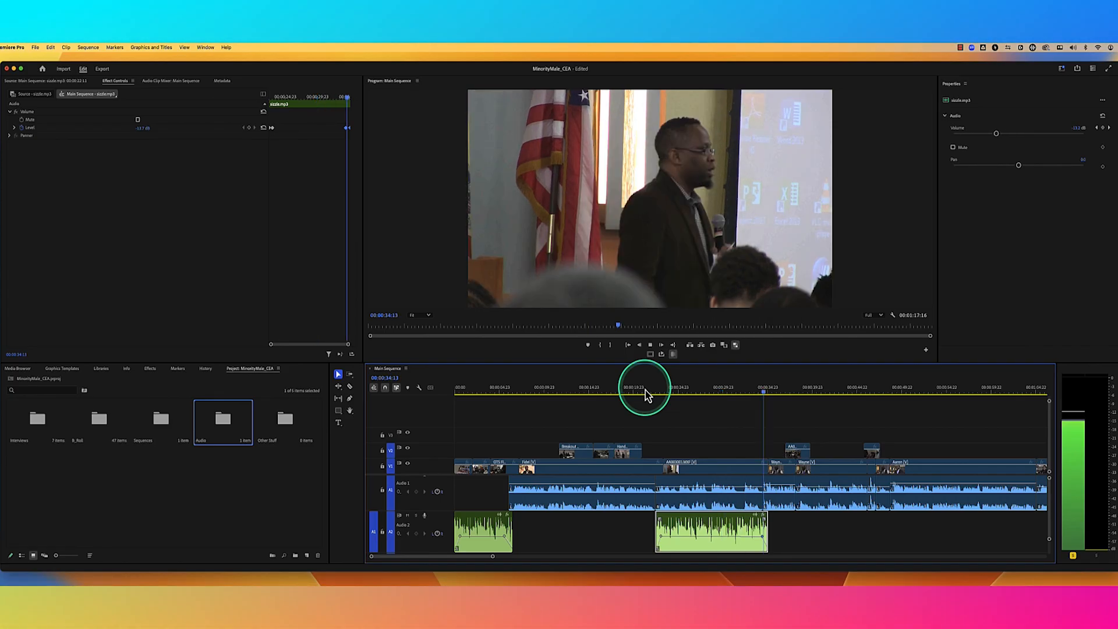
key("space")
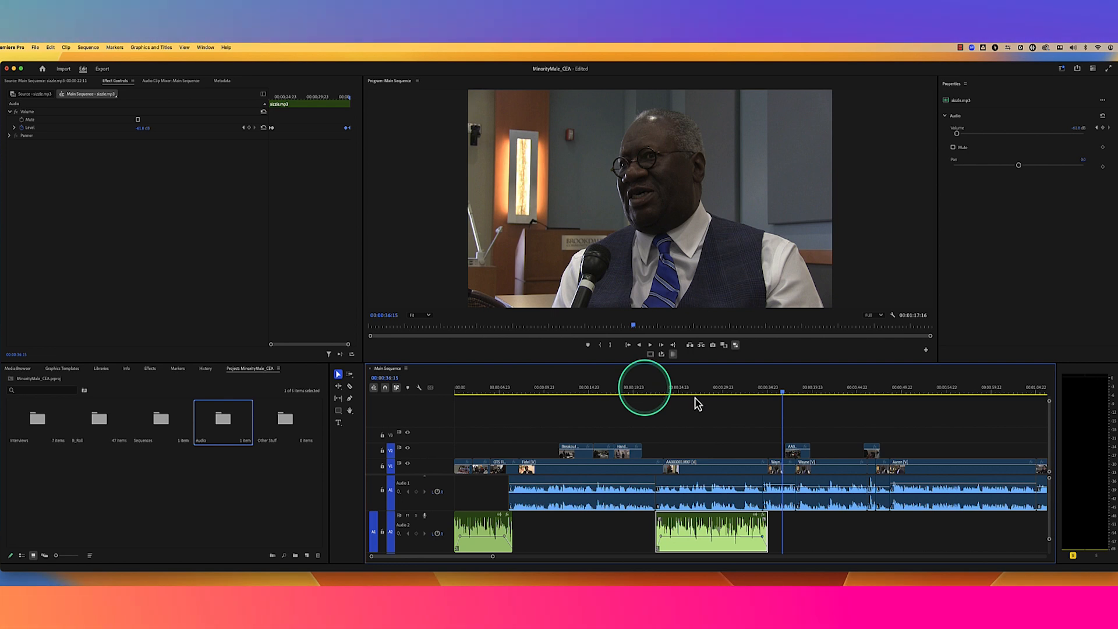
Scrub between the first interview and the second speaker's section to review where the second music clip comes in.
left_click(648, 392)
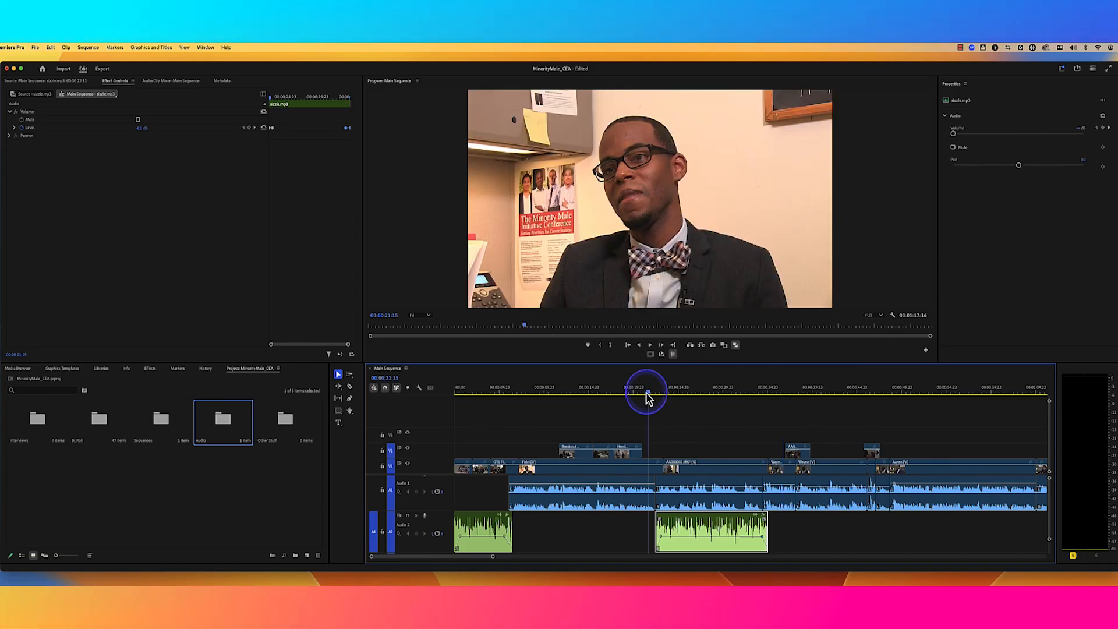
left_click_drag(648, 395, 645, 395)
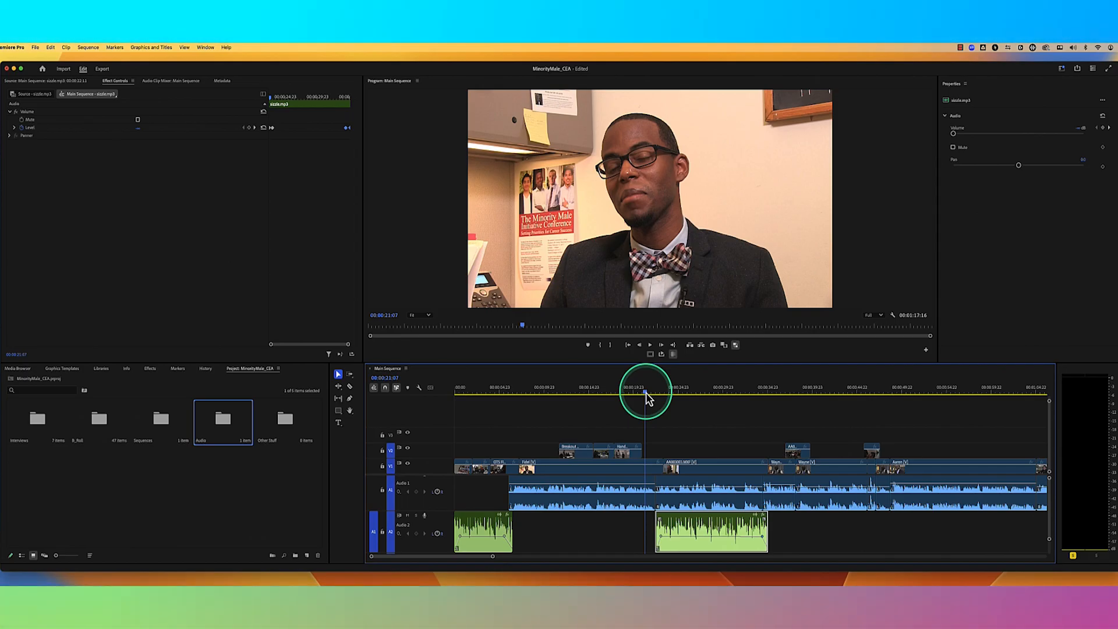
left_click(687, 396)
left_click(728, 515)
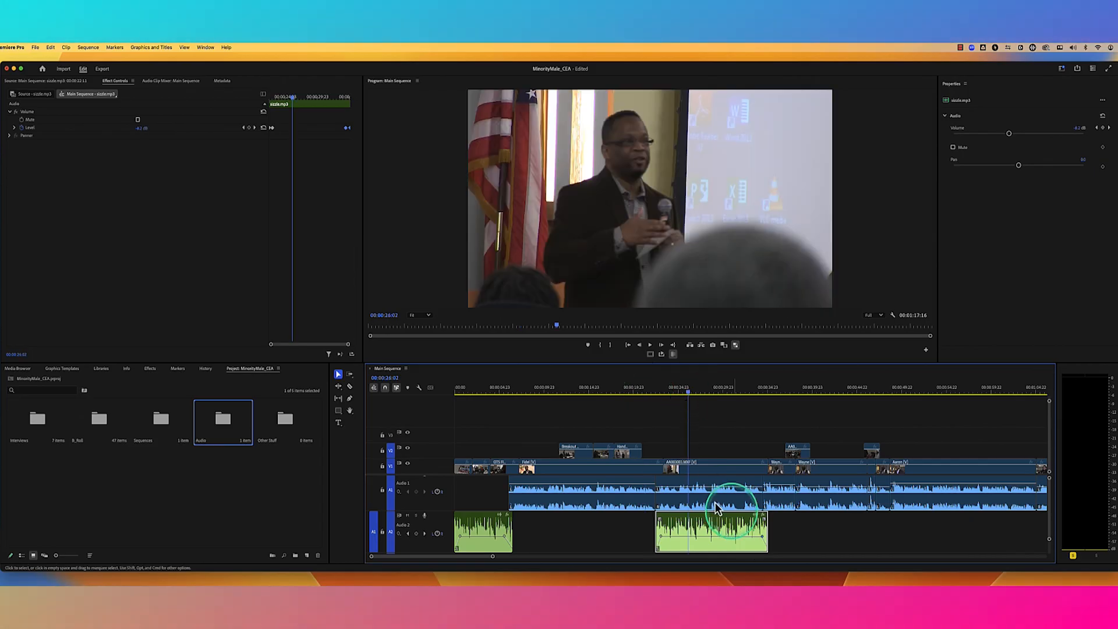
left_click(684, 485)
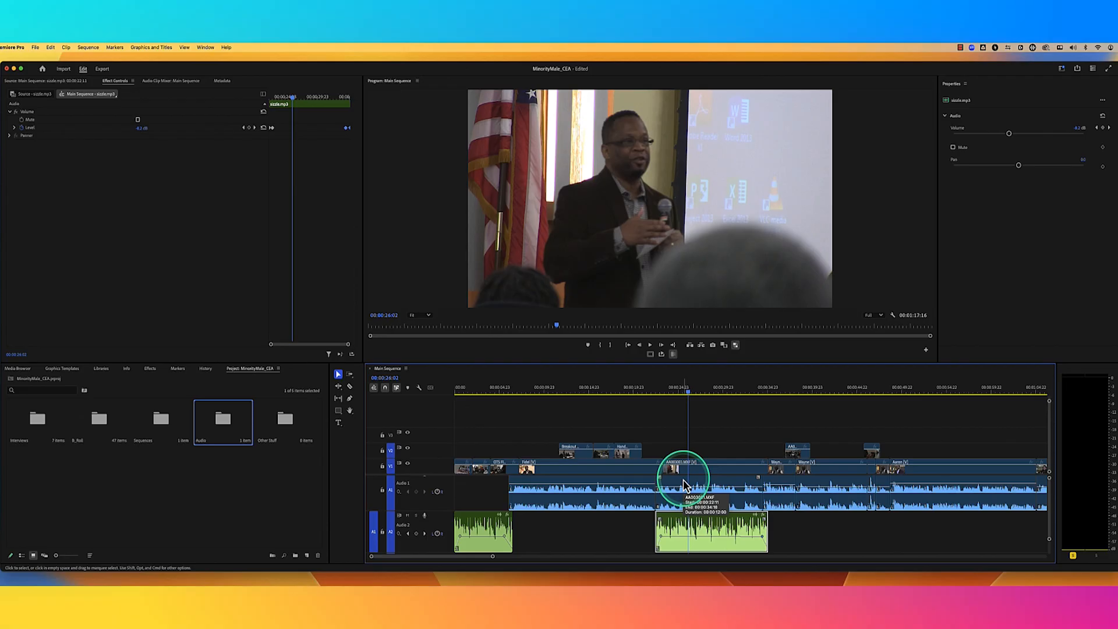
left_click(657, 435)
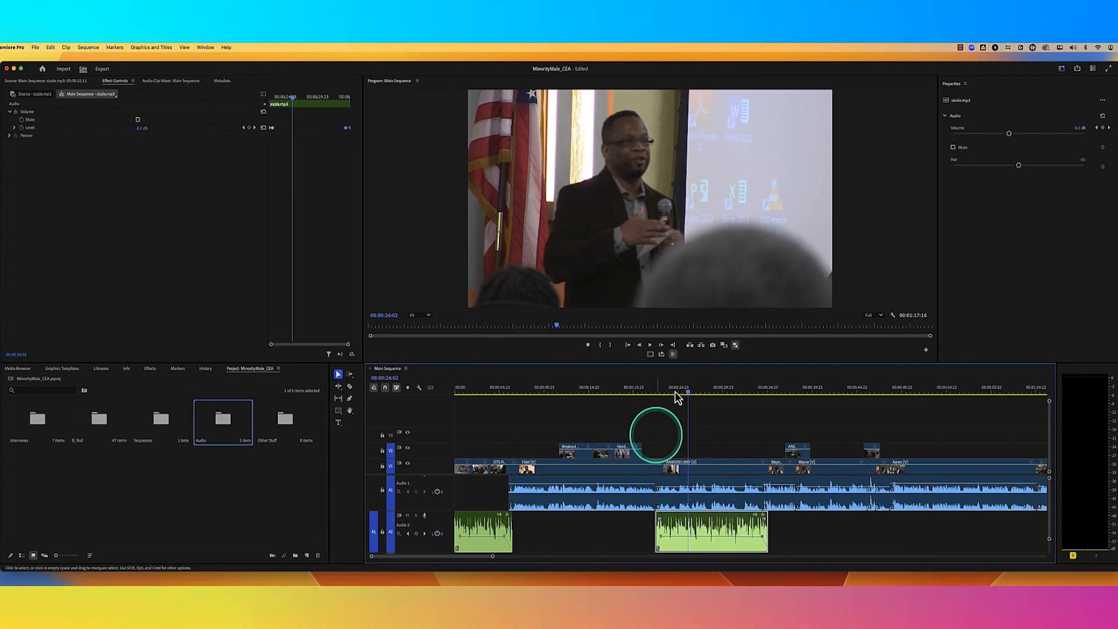
left_click(560, 393)
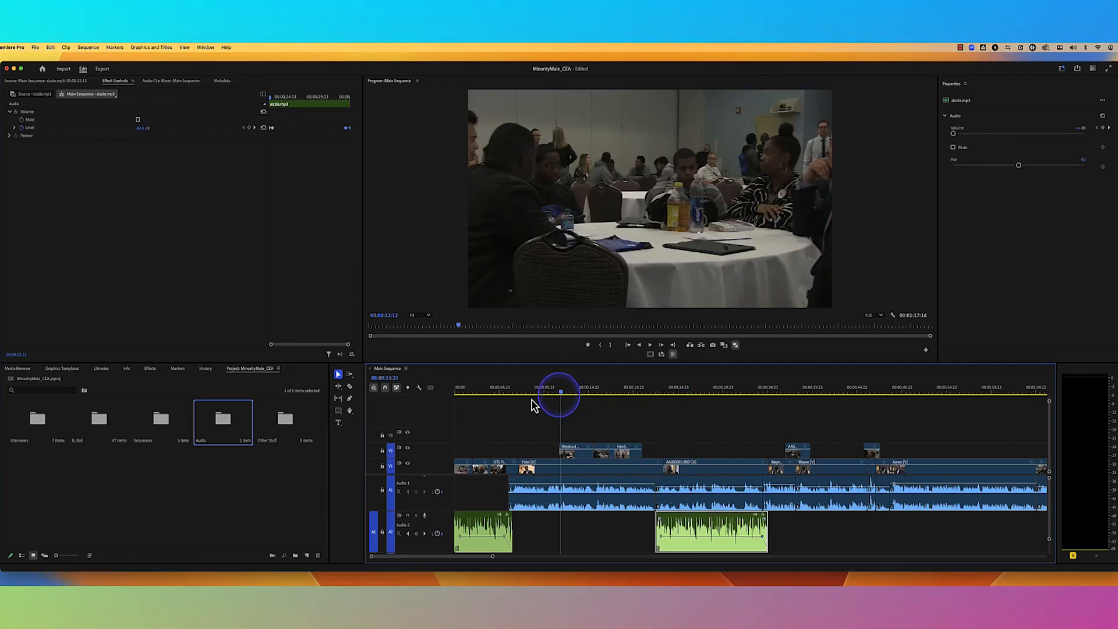
left_click(673, 396)
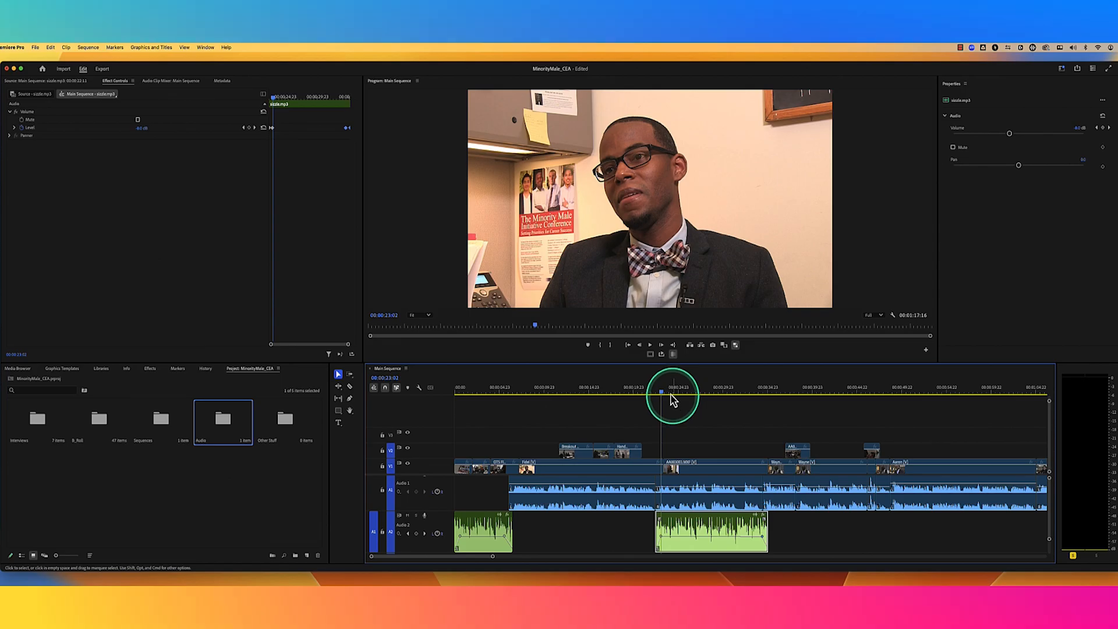
left_click(684, 394)
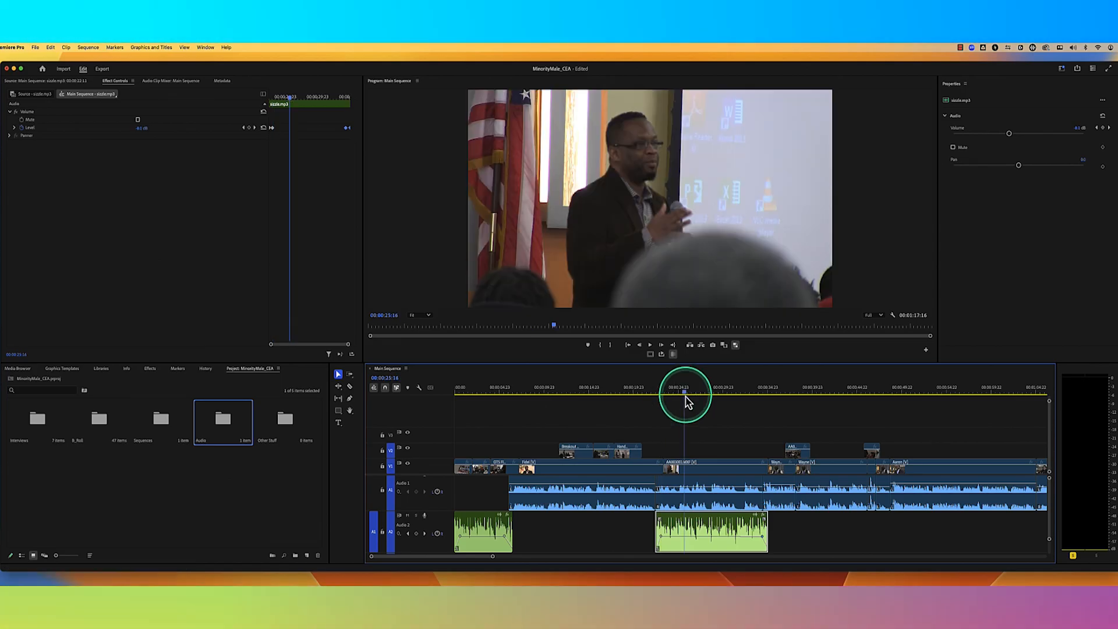
Show the Audio Track Mixer for Main Sequence and place the playhead in the first interview, about 9 seconds in.
left_click(236, 100)
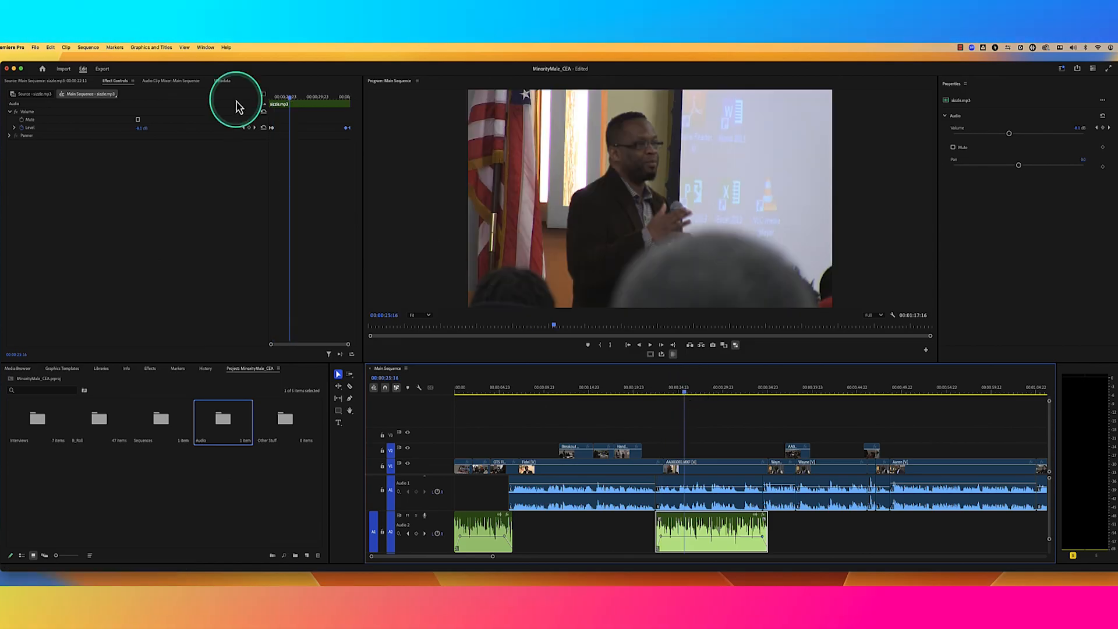
left_click(207, 48)
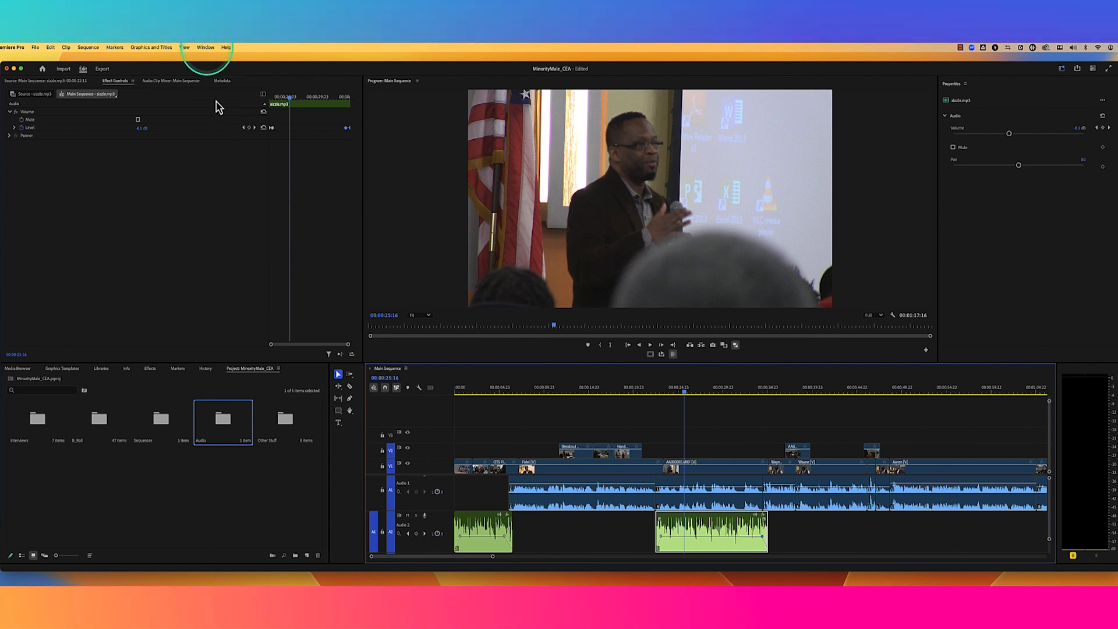
left_click(219, 150)
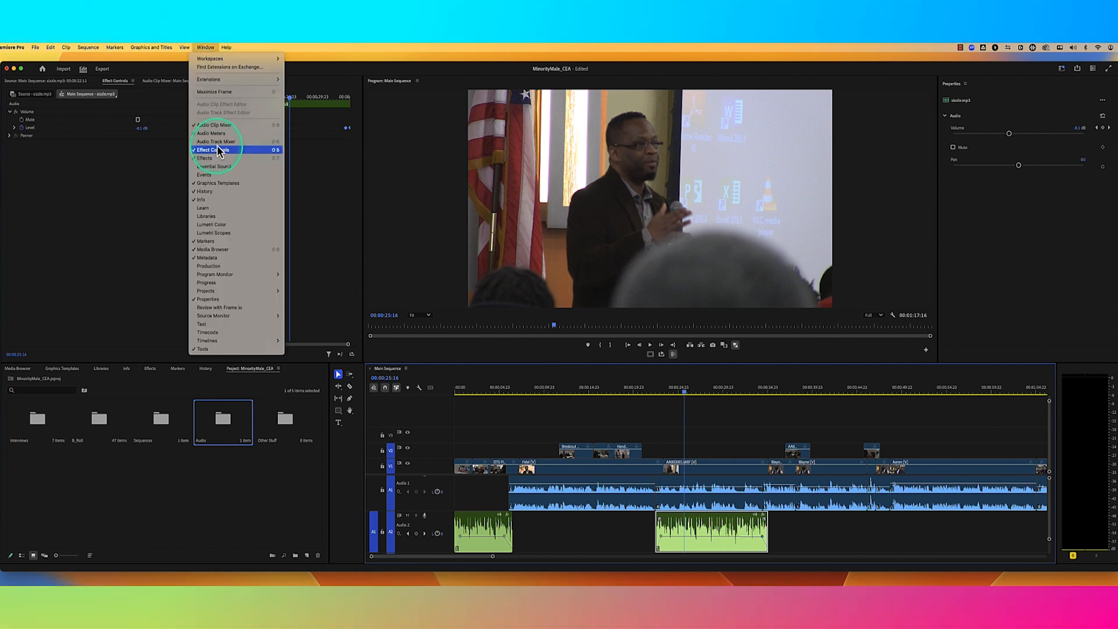
left_click(218, 143)
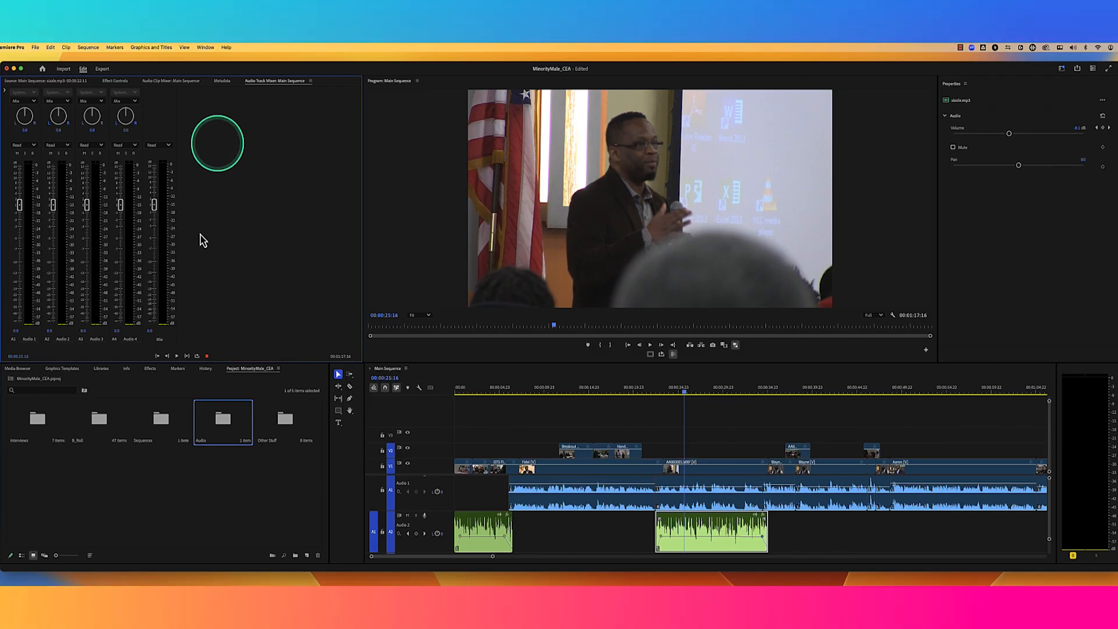
left_click(200, 235)
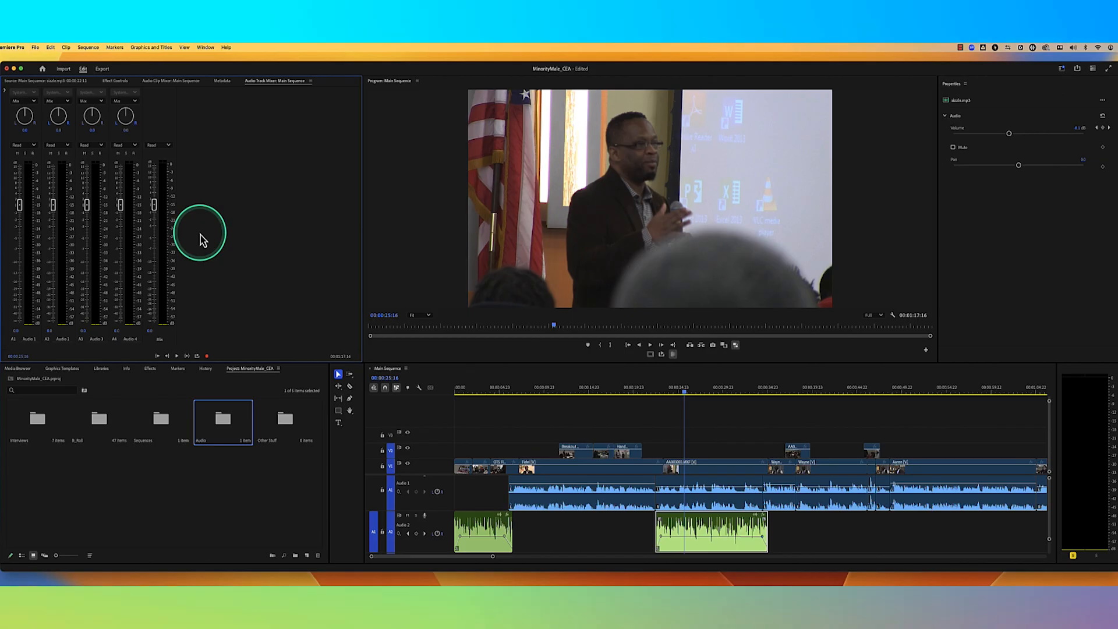
left_click(543, 387)
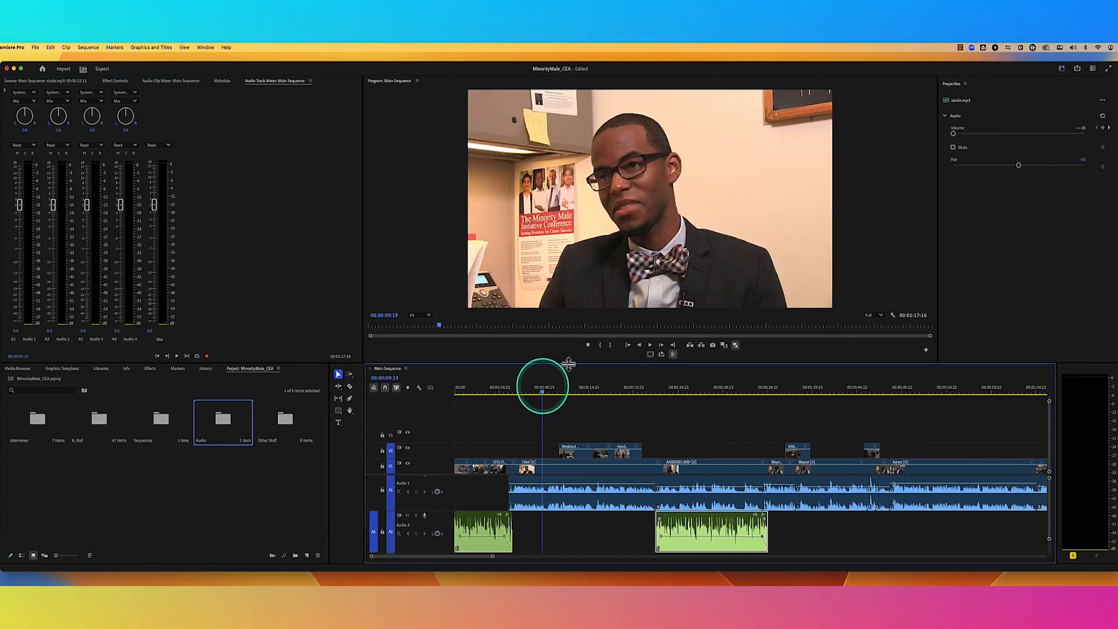
left_click(569, 364)
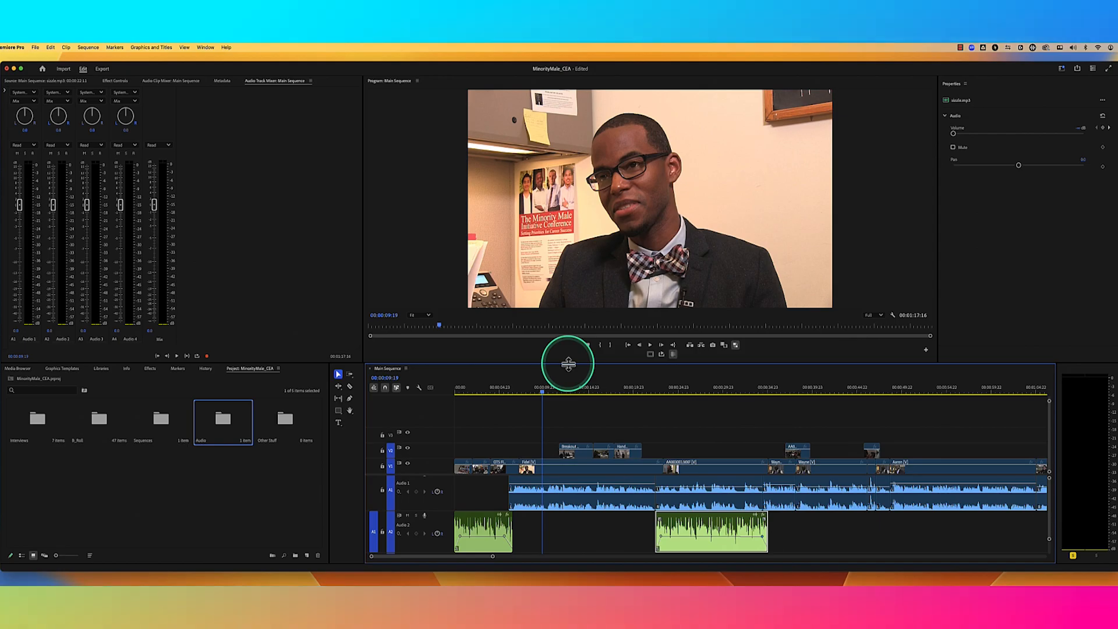
Lower the Audio 1 track fader slightly below 0 dB and play the first interview from about 9 seconds in.
left_click(178, 247)
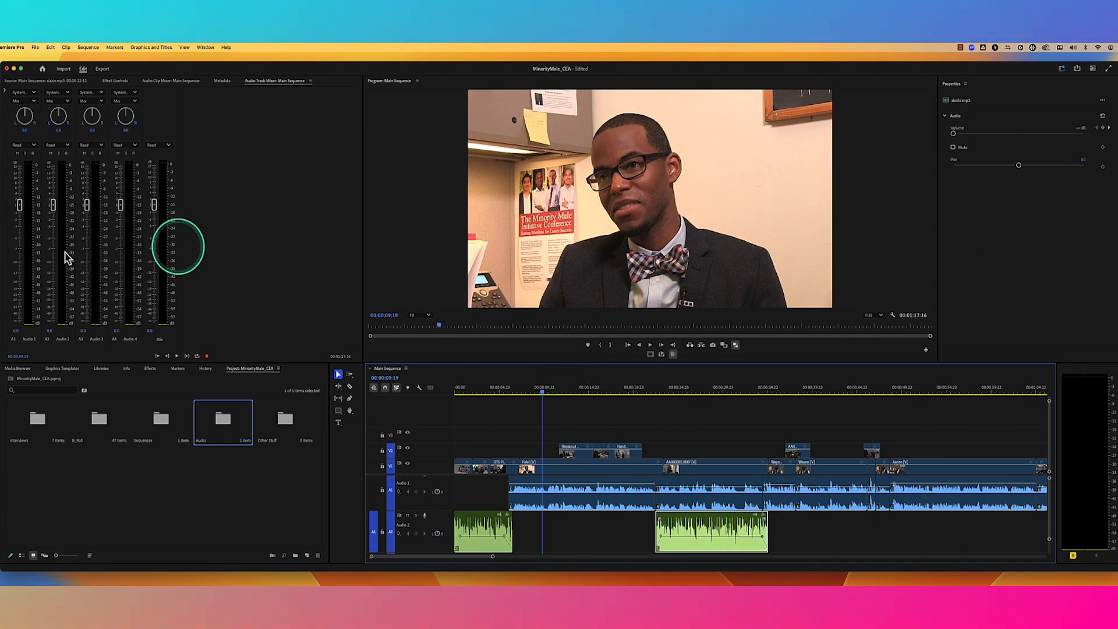
left_click(631, 492)
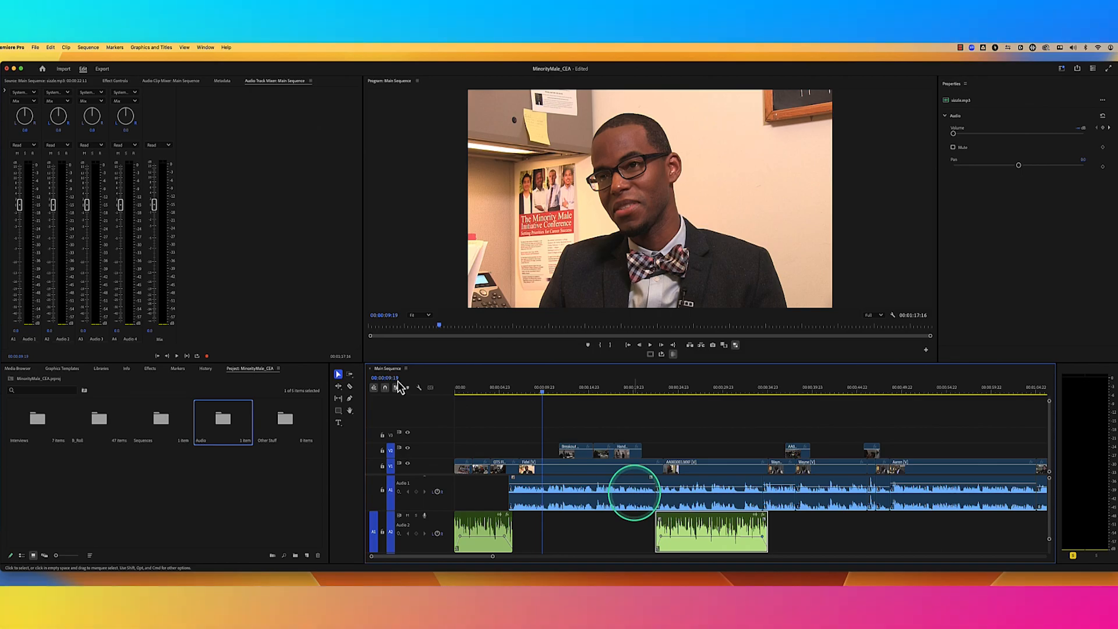
left_click(24, 204)
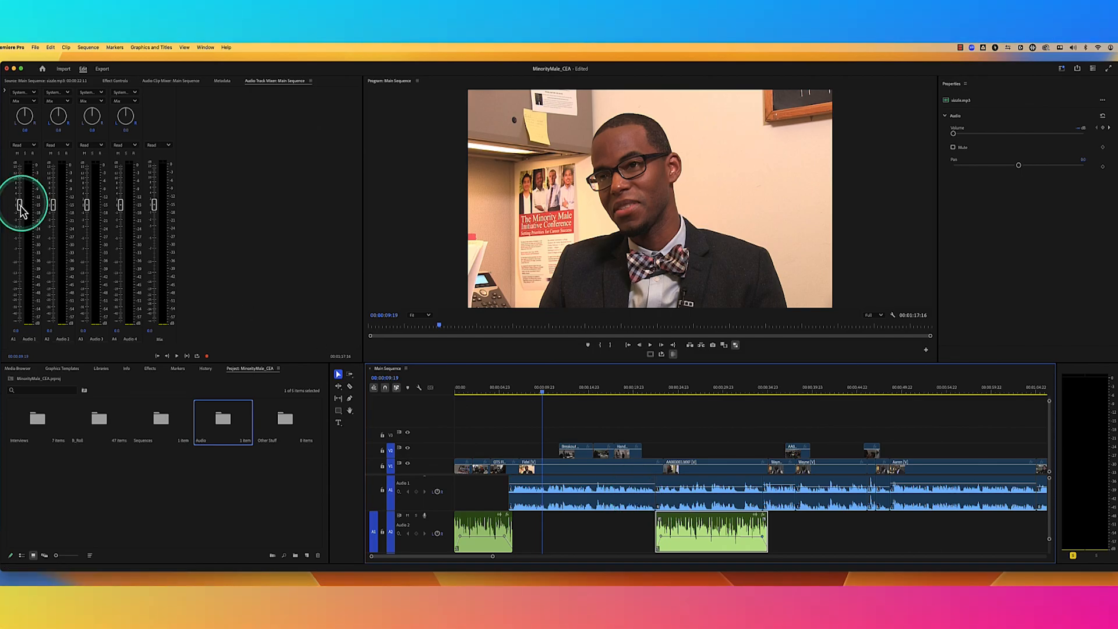
left_click_drag(21, 216, 21, 225)
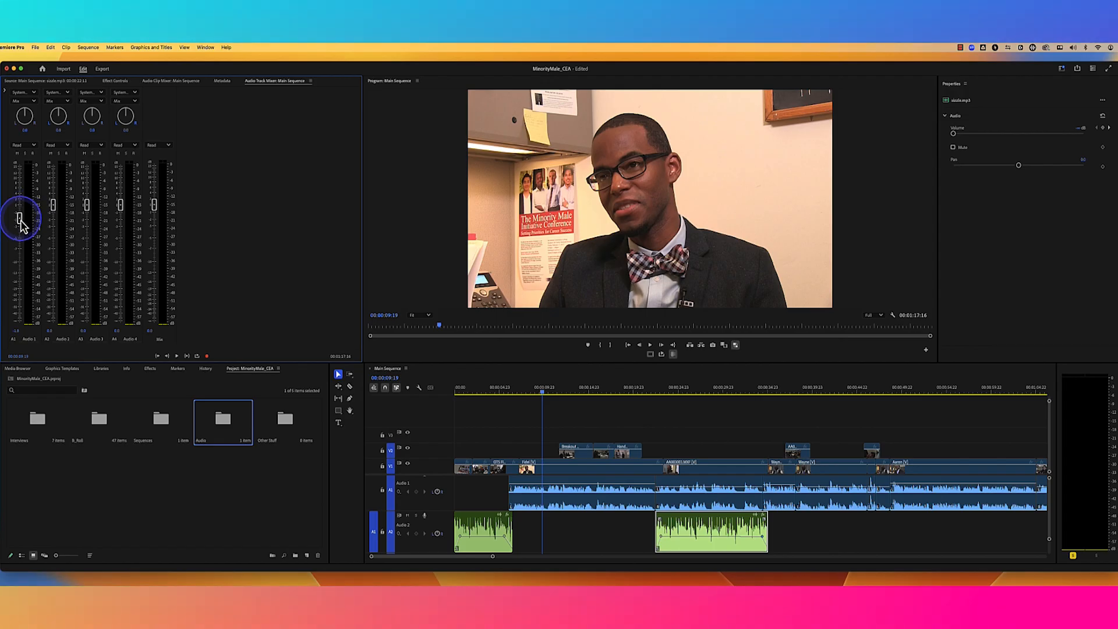
left_click_drag(22, 222, 24, 224)
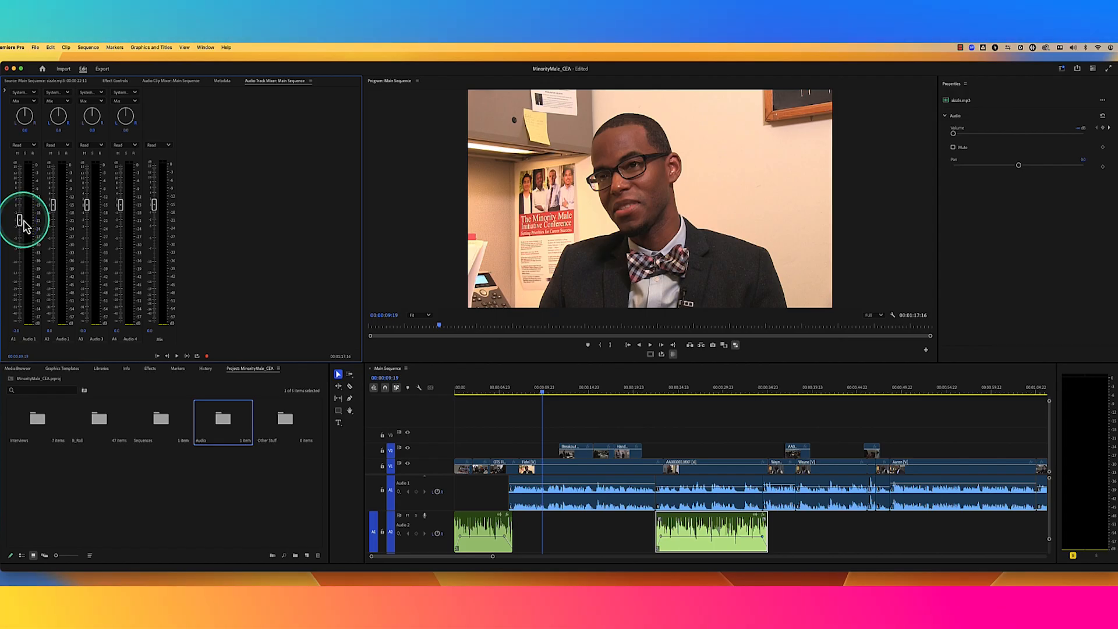
left_click(563, 395)
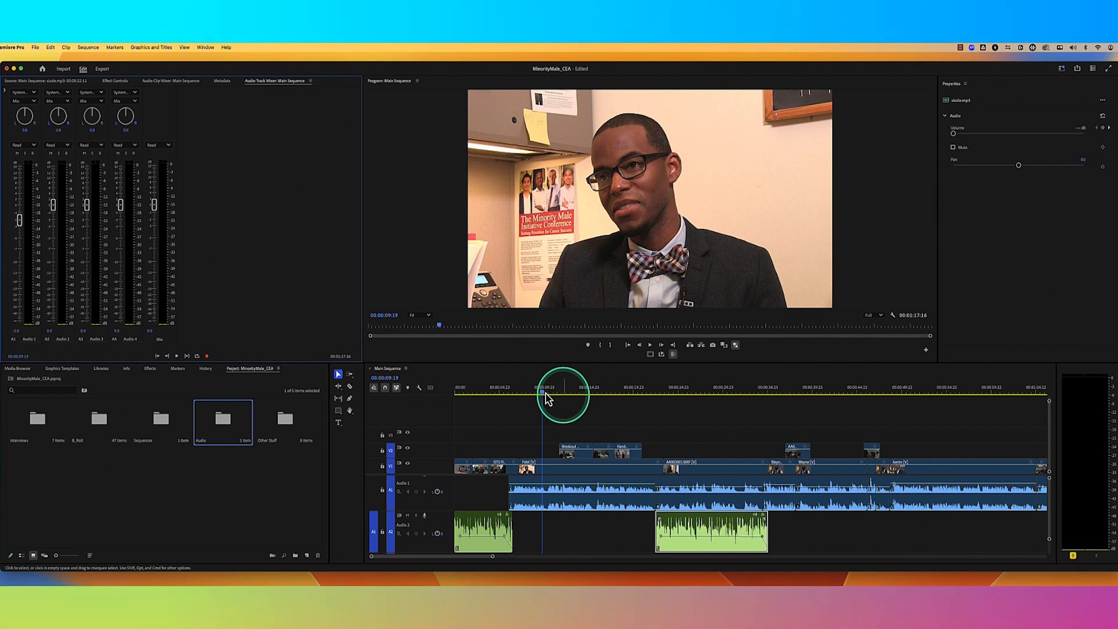
key("space")
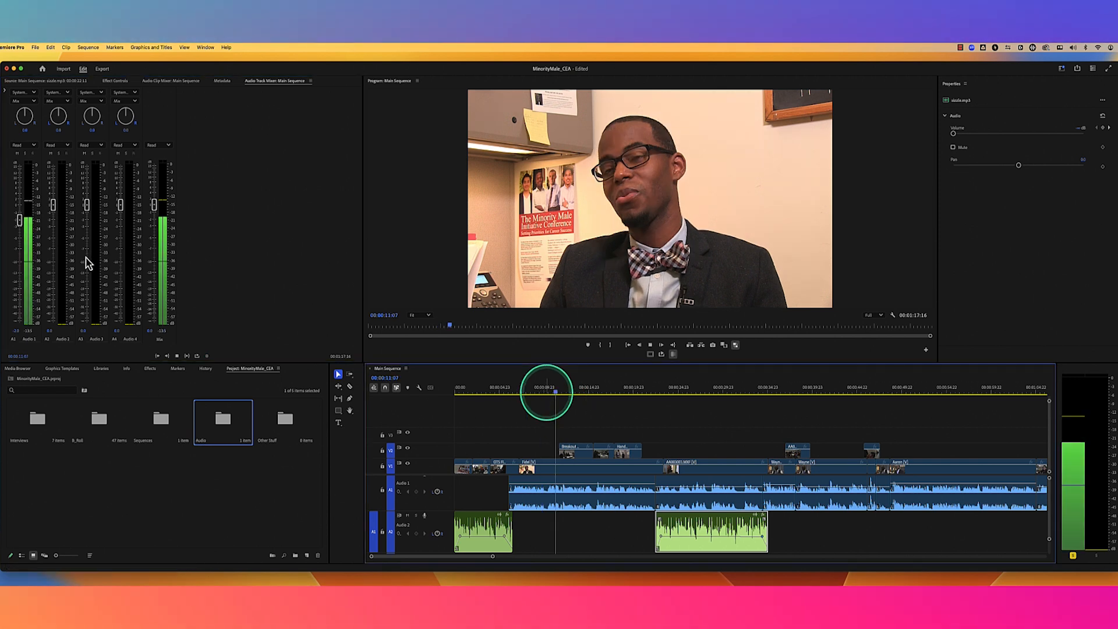
Test a much lower Audio 1 fader level while playing on from about 12 seconds, and return the fader to 0 dB.
left_click(23, 219)
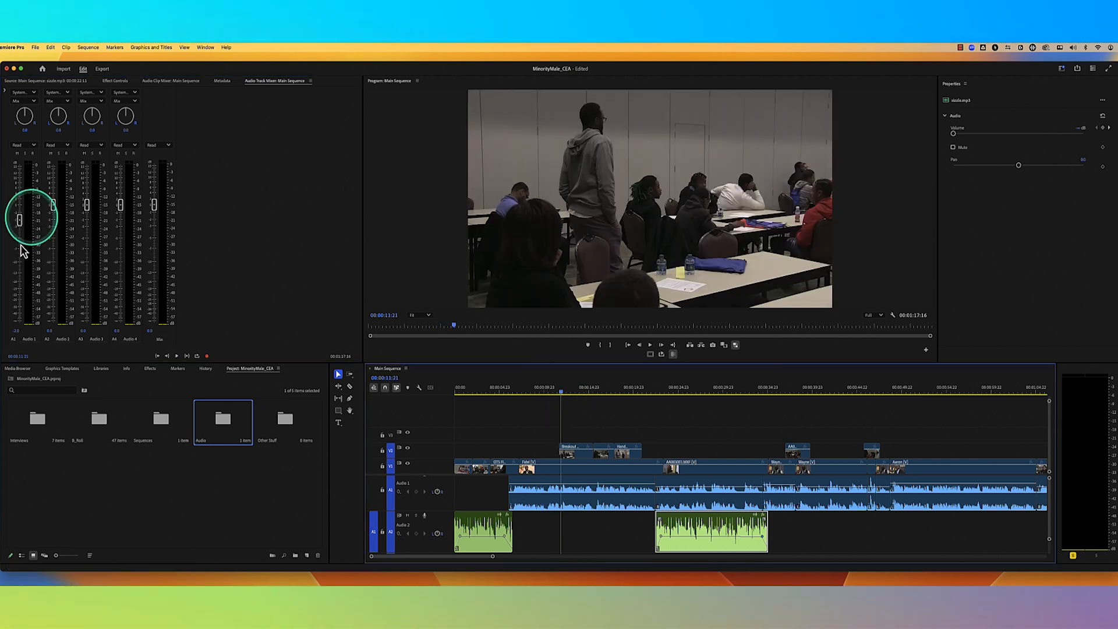
left_click_drag(20, 220, 19, 248)
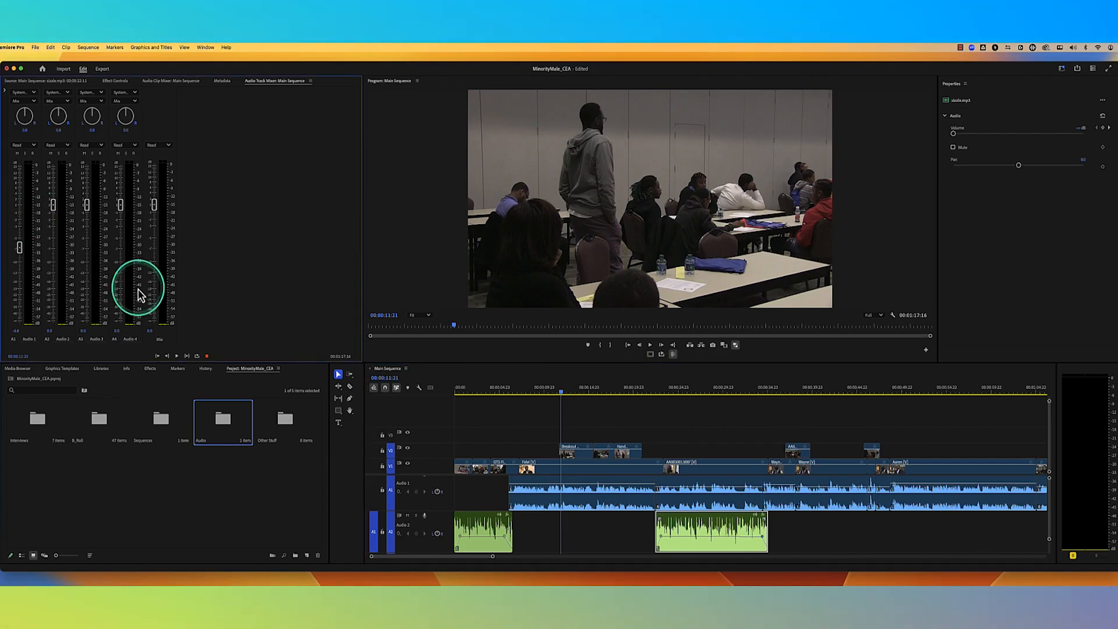
key("space")
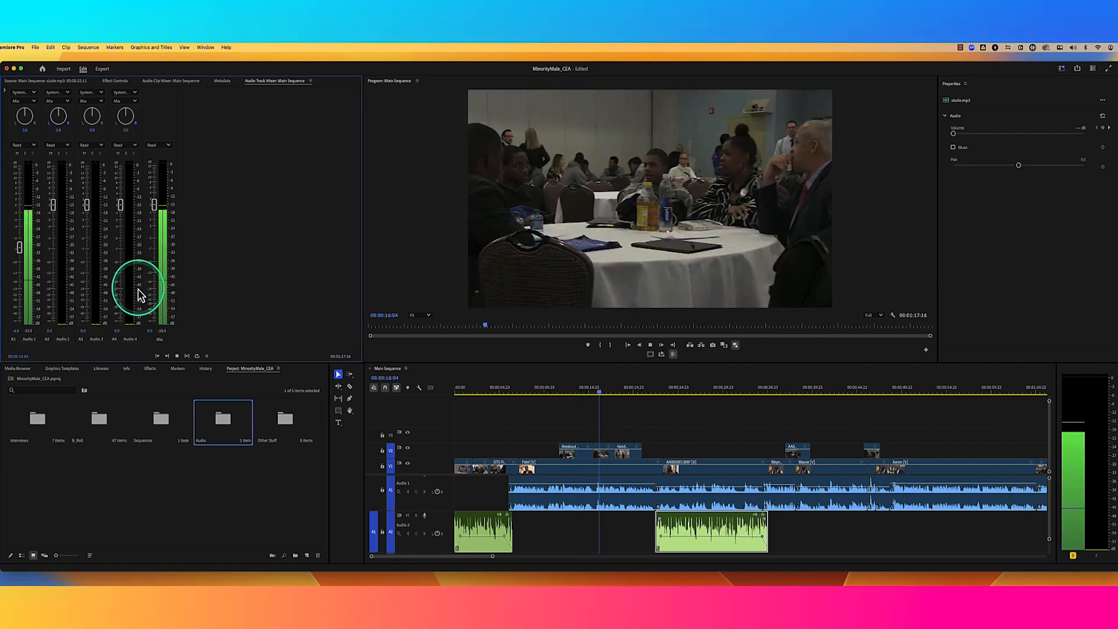
key("space")
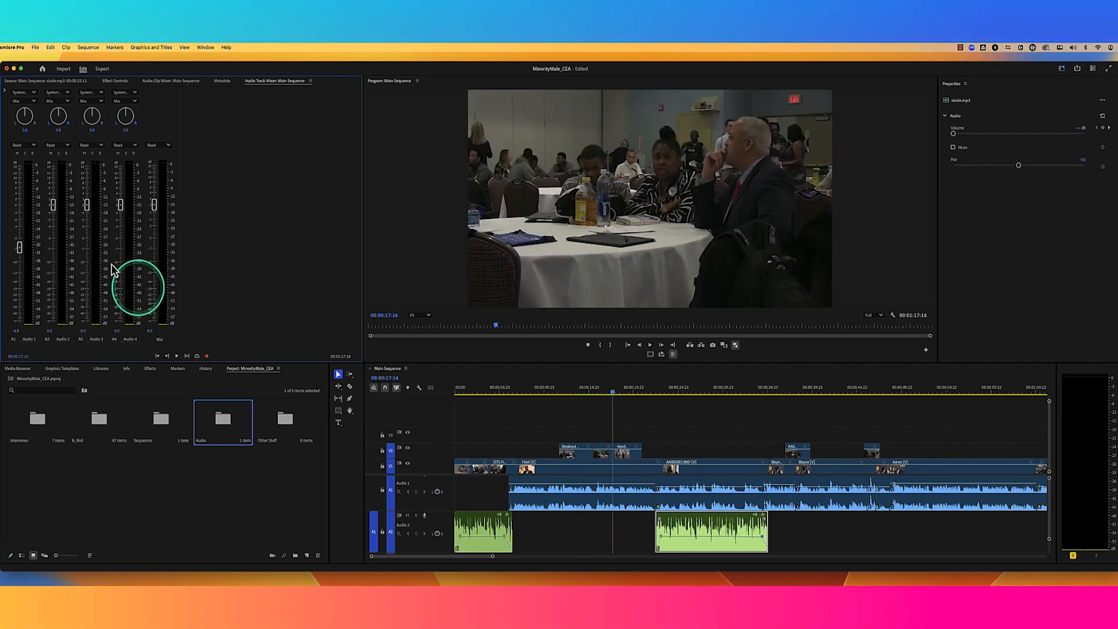
left_click(21, 250)
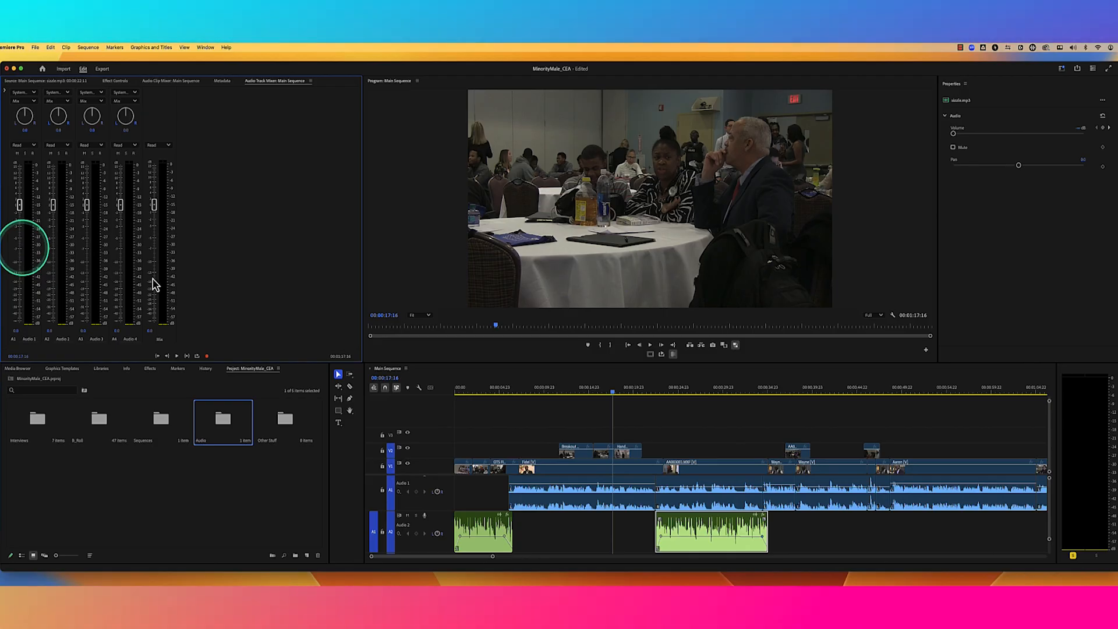
Lower the Mix fader well below 0 dB and play the second speaker's section with its music to check the overall level.
left_click(161, 313)
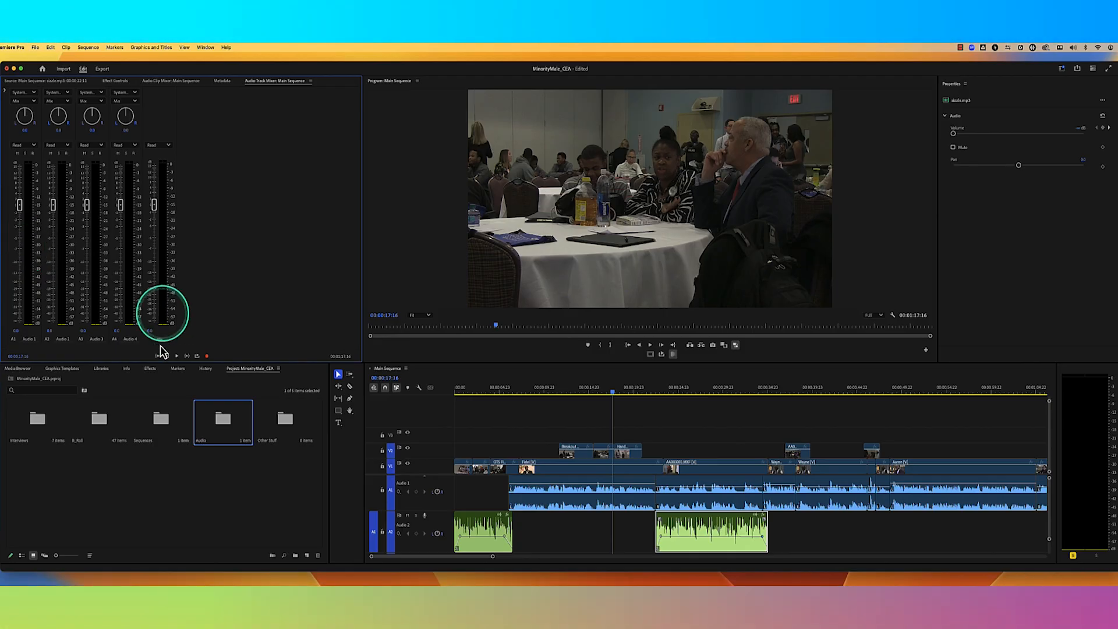
left_click(155, 207)
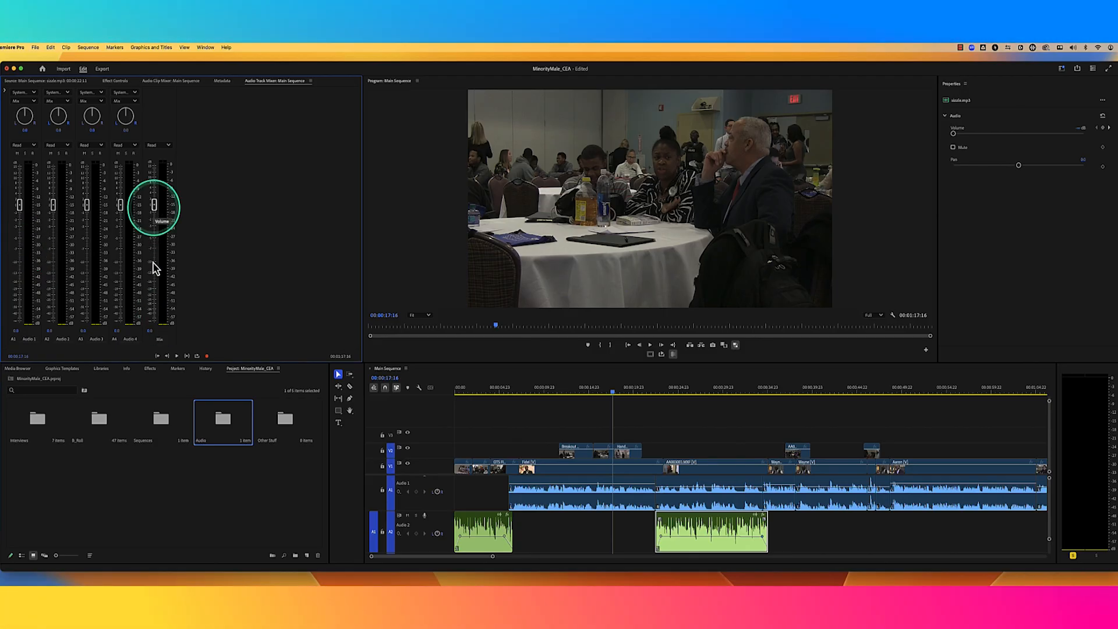
left_click(282, 307)
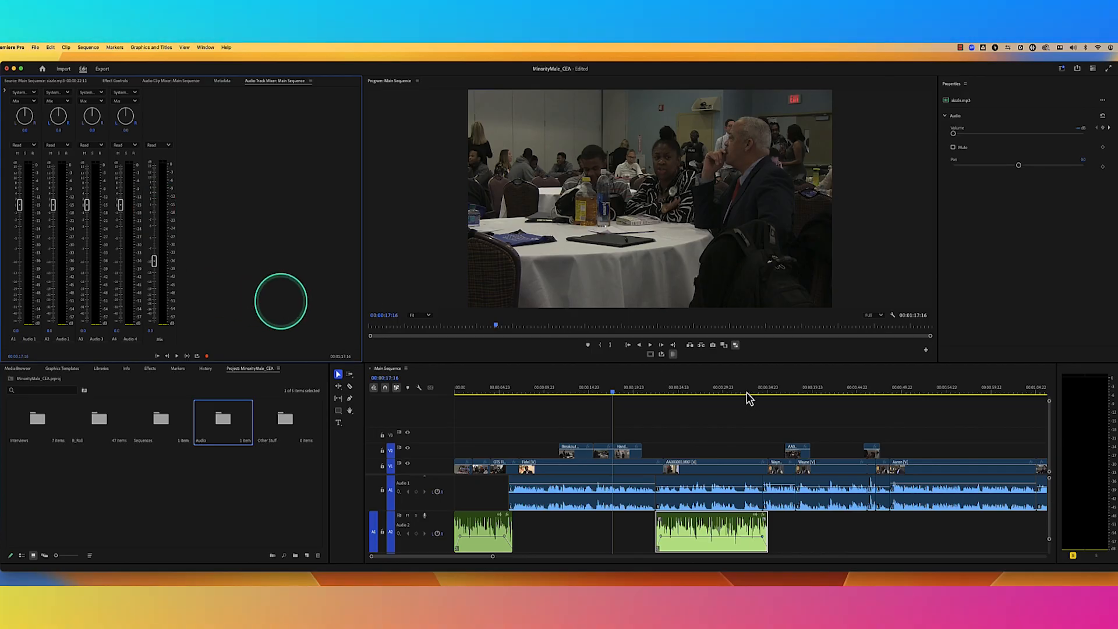
left_click(698, 391)
key("space")
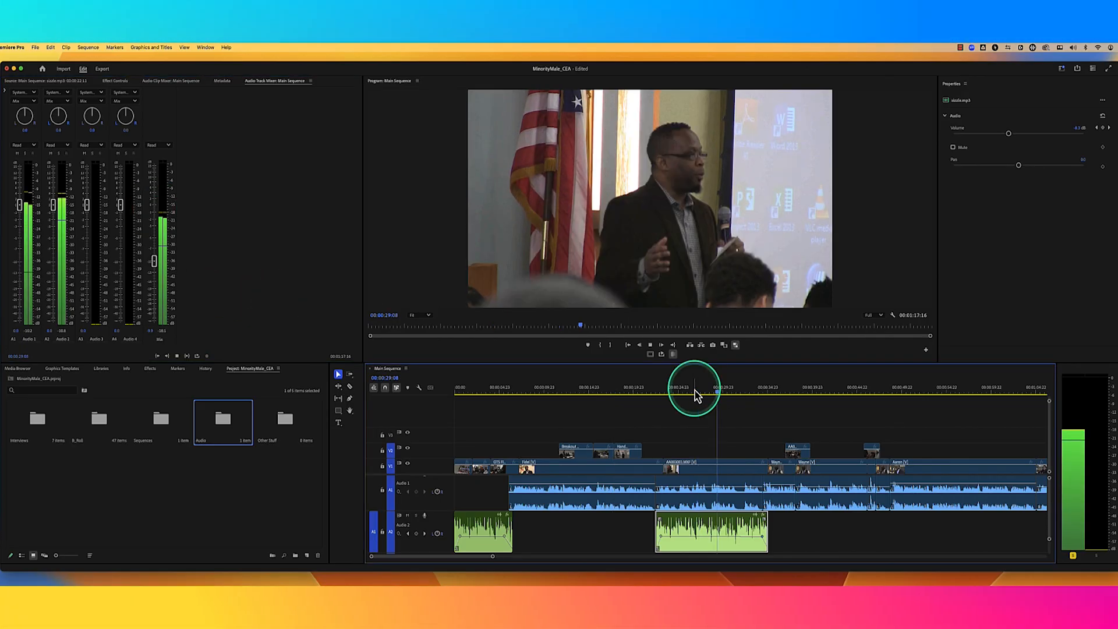
key("space")
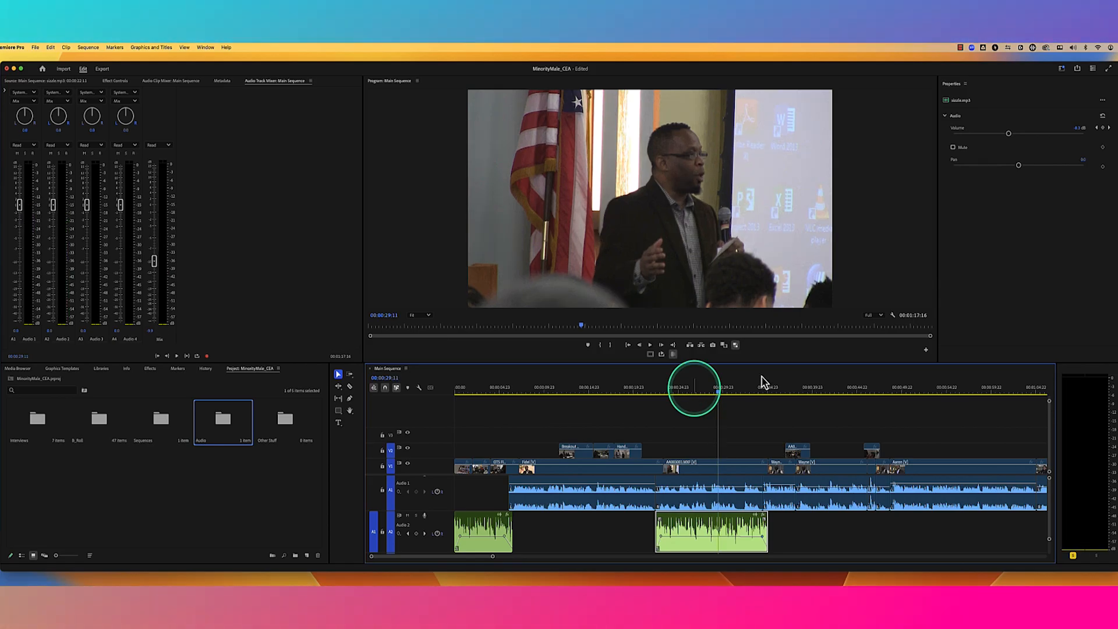
Reset the Mix fader to 0 dB and place the playhead in the first interview, about 10 seconds in.
left_click(157, 264)
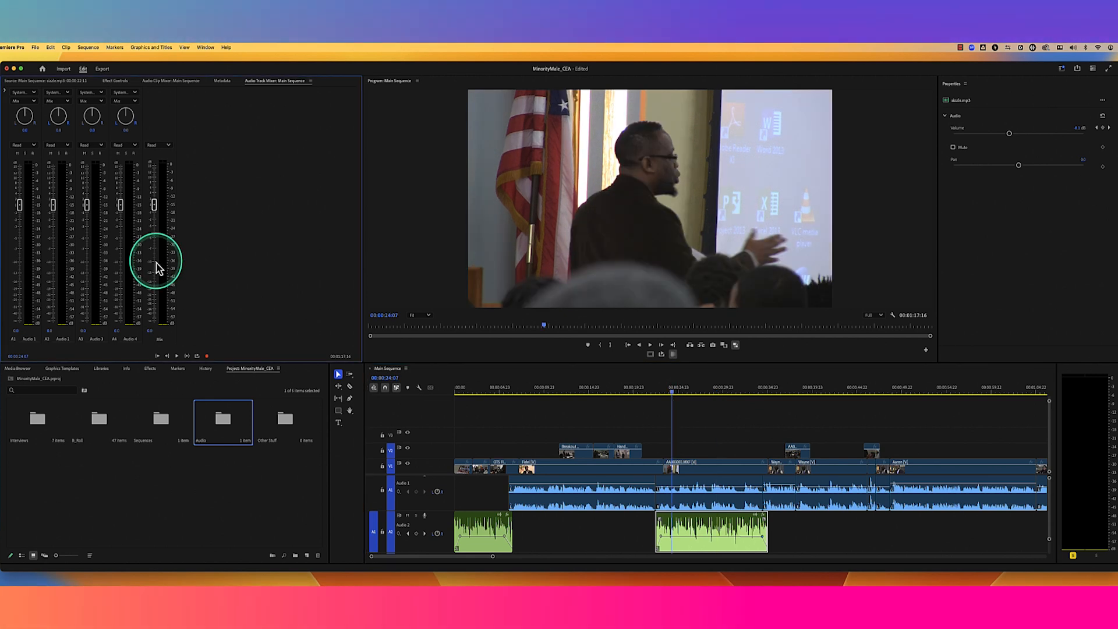
left_click(155, 262, "alt")
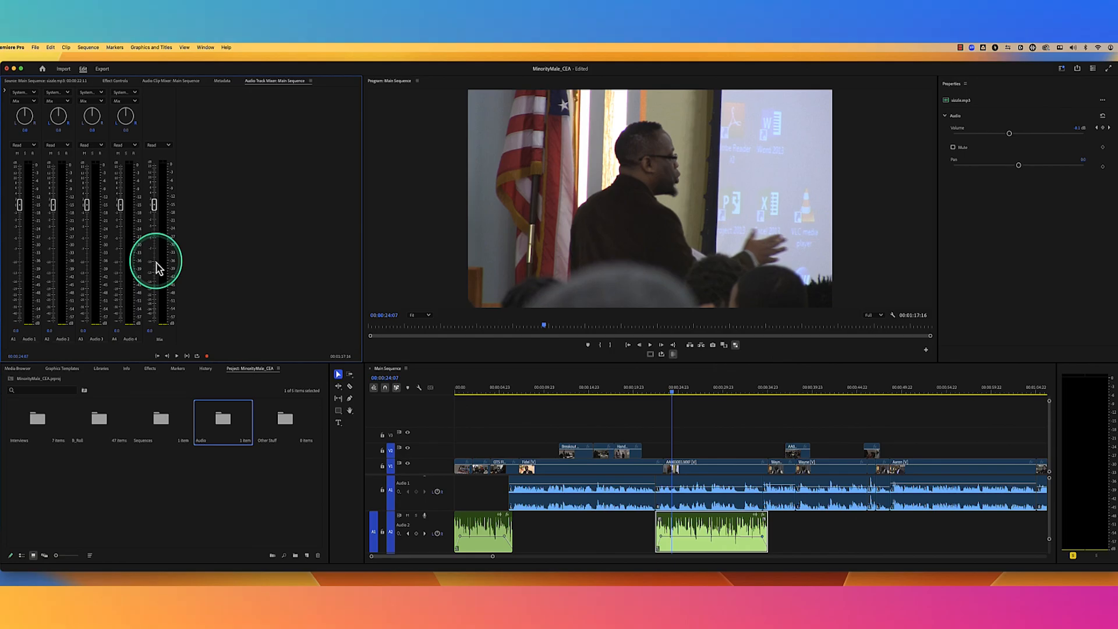
left_click(600, 391)
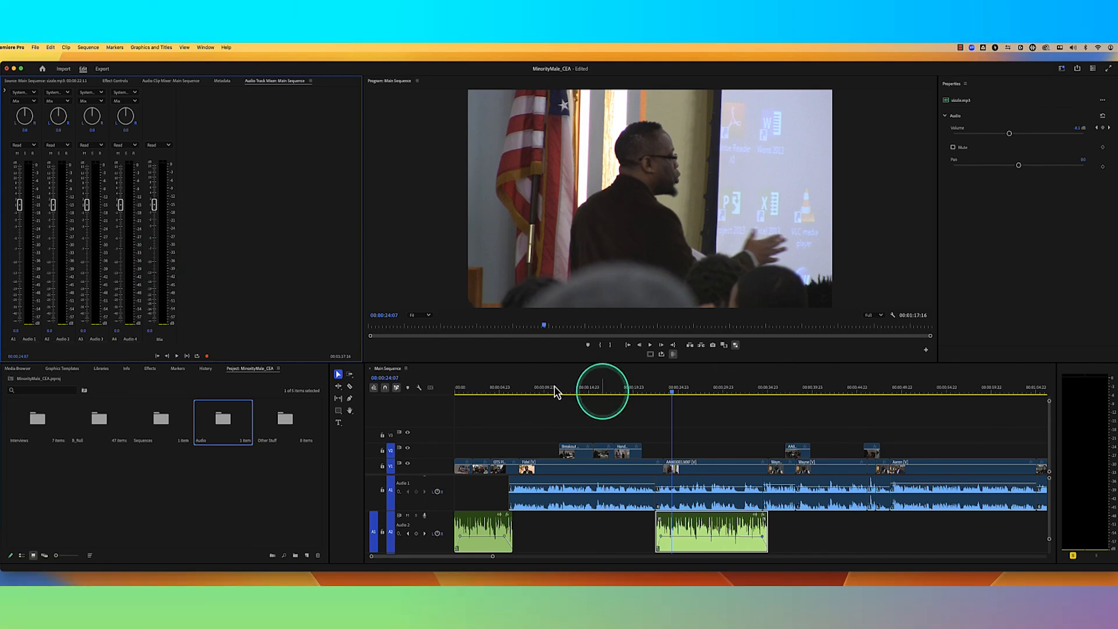
left_click(553, 392)
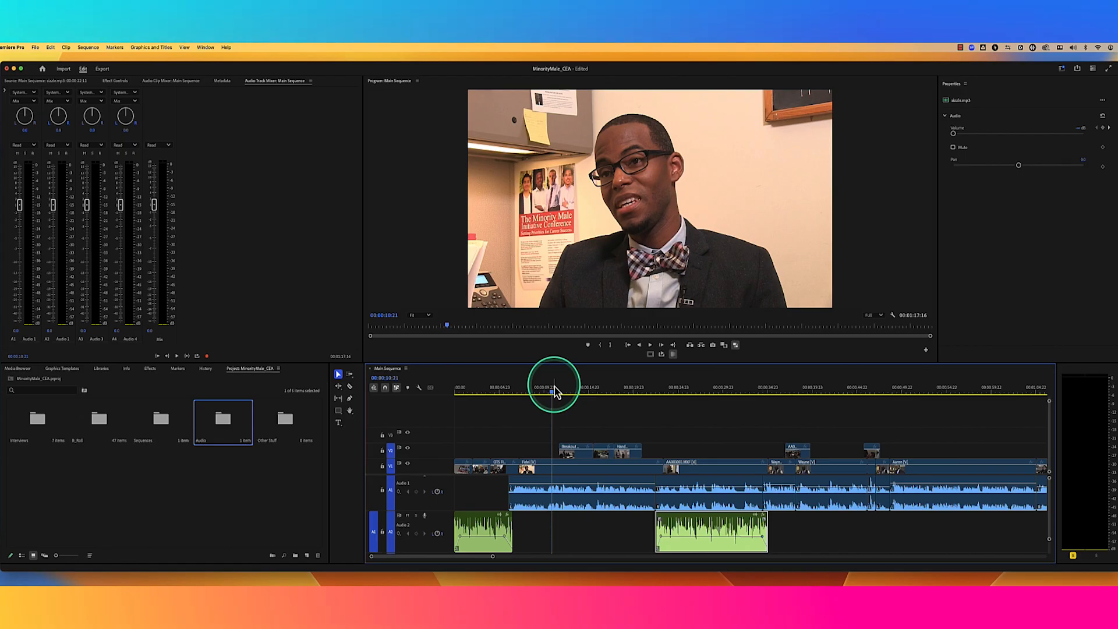